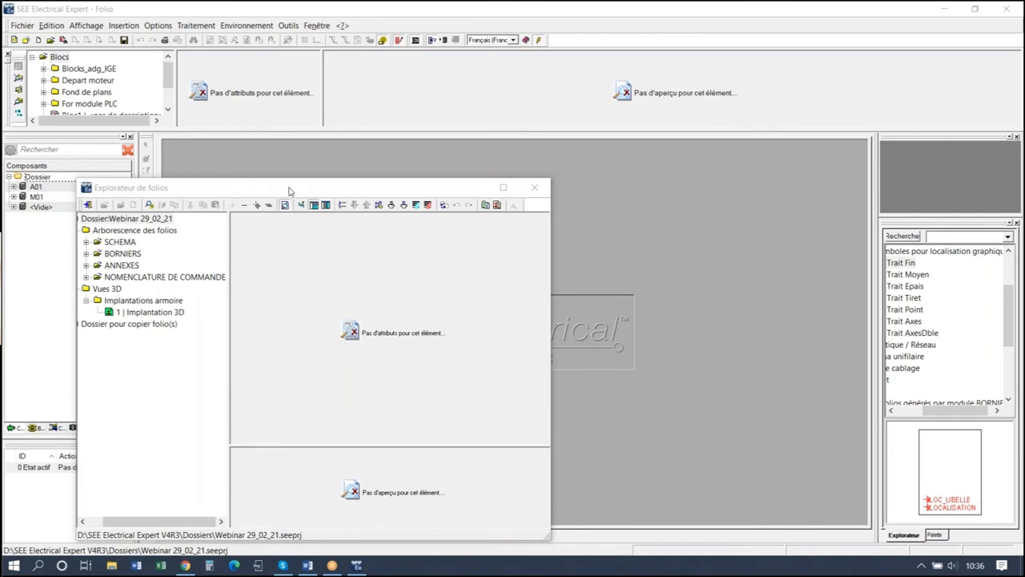
# - Examine the SCHEMA folios 4 Puissance, 5 Commande, 6 API1 - Configuration Automate and 7 MOD3 - Module d'entrées
pyautogui.moveTo(289, 188); pyautogui.dragTo(285, 104)
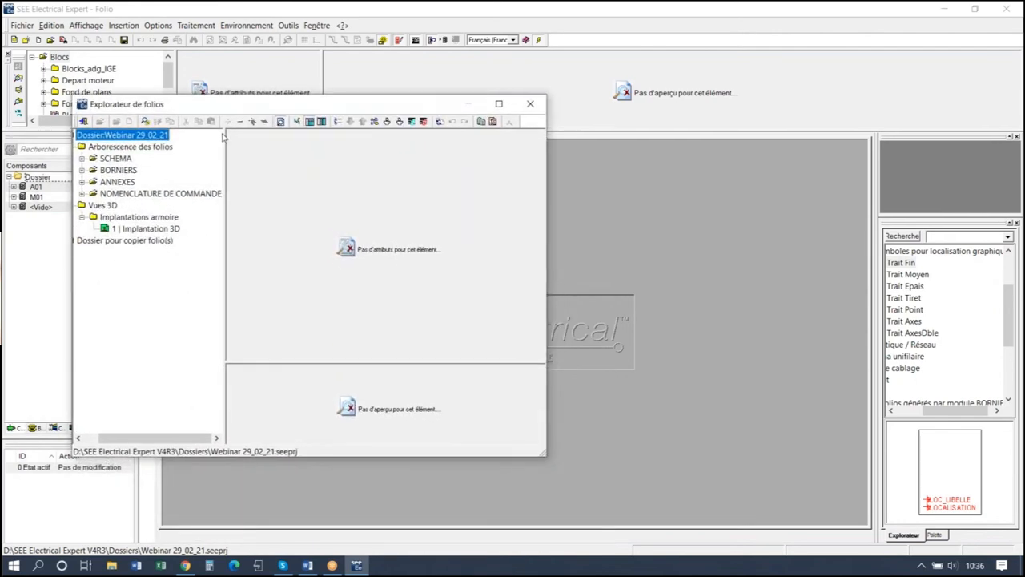
pyautogui.click(82, 159)
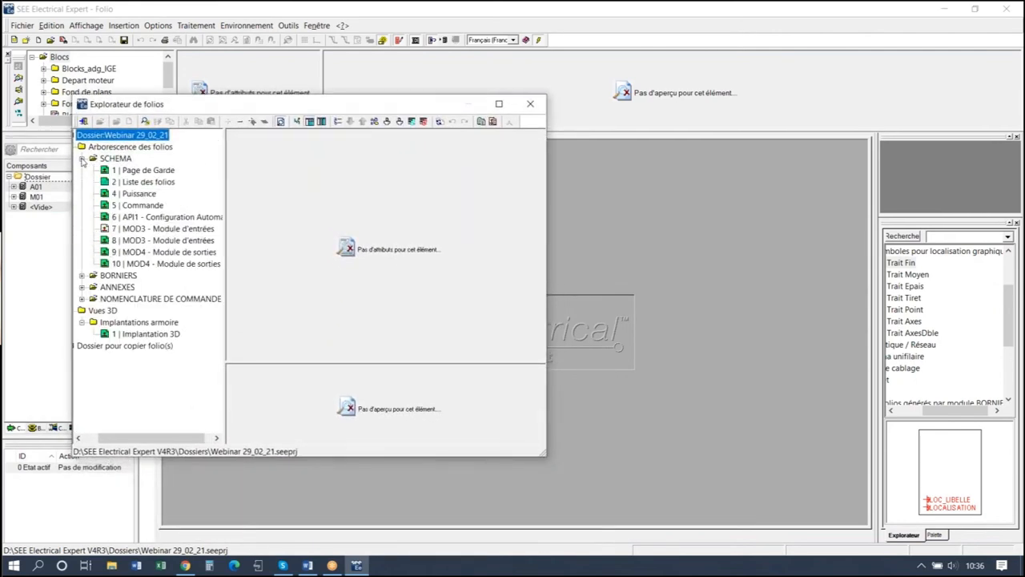
pyautogui.click(137, 195)
pyautogui.doubleClick(138, 195)
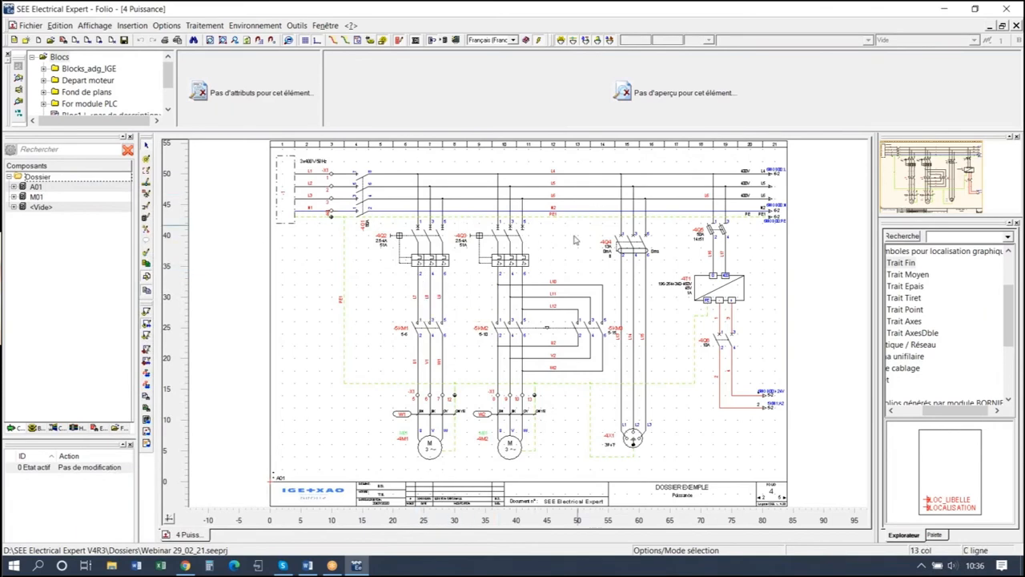
pyautogui.click(112, 39)
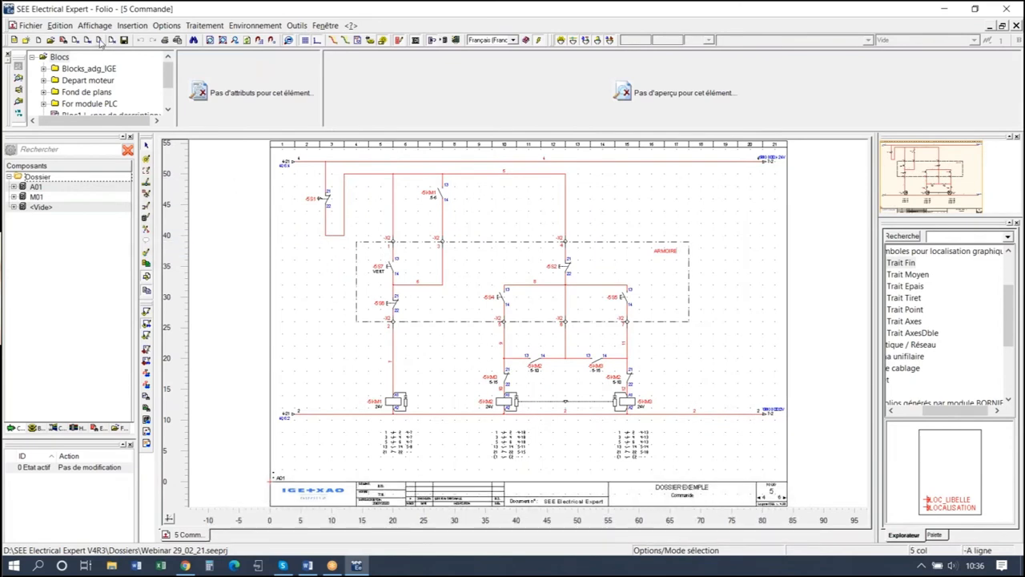
pyautogui.click(112, 40)
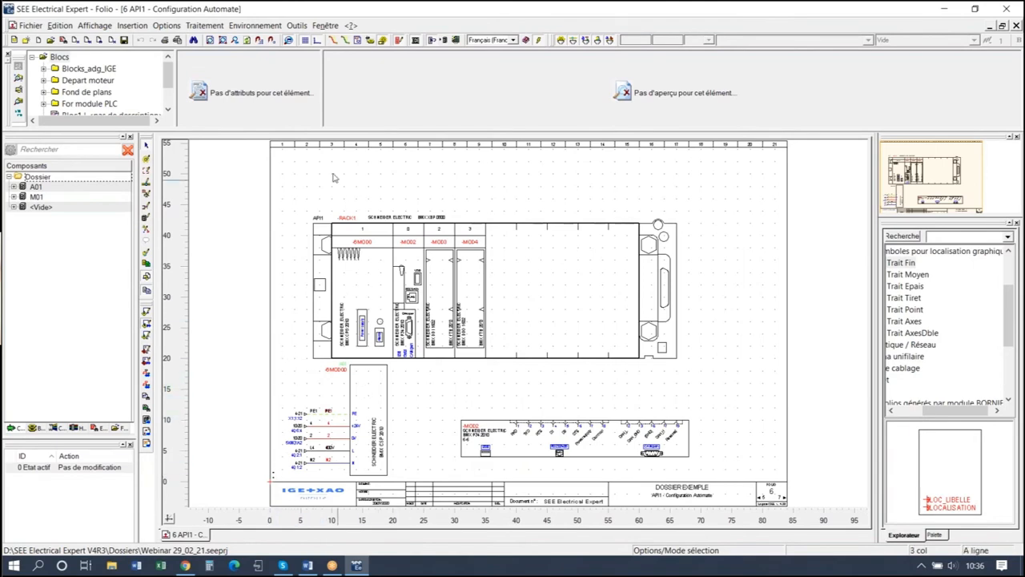
pyautogui.click(99, 42)
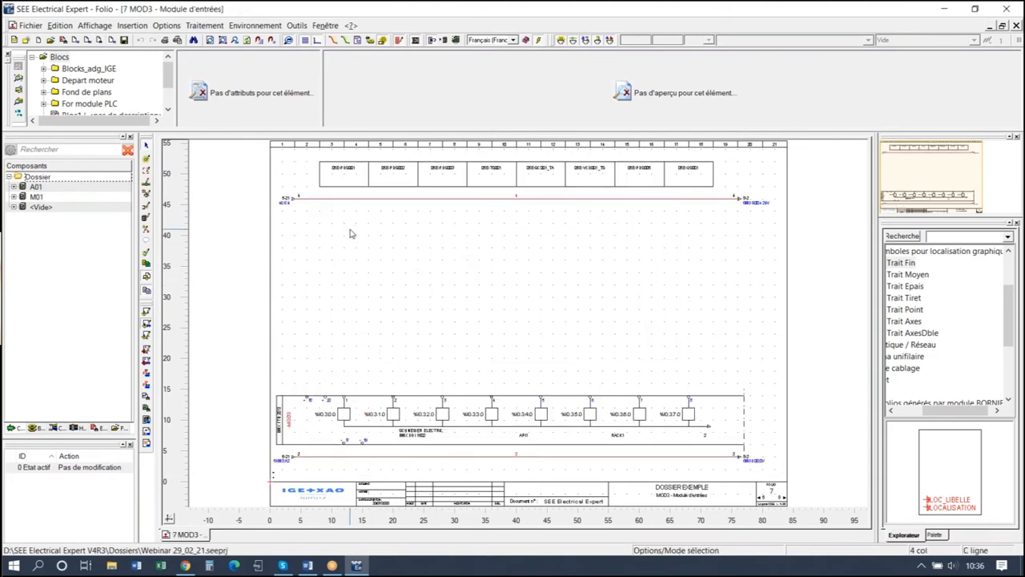
pyautogui.click(88, 41)
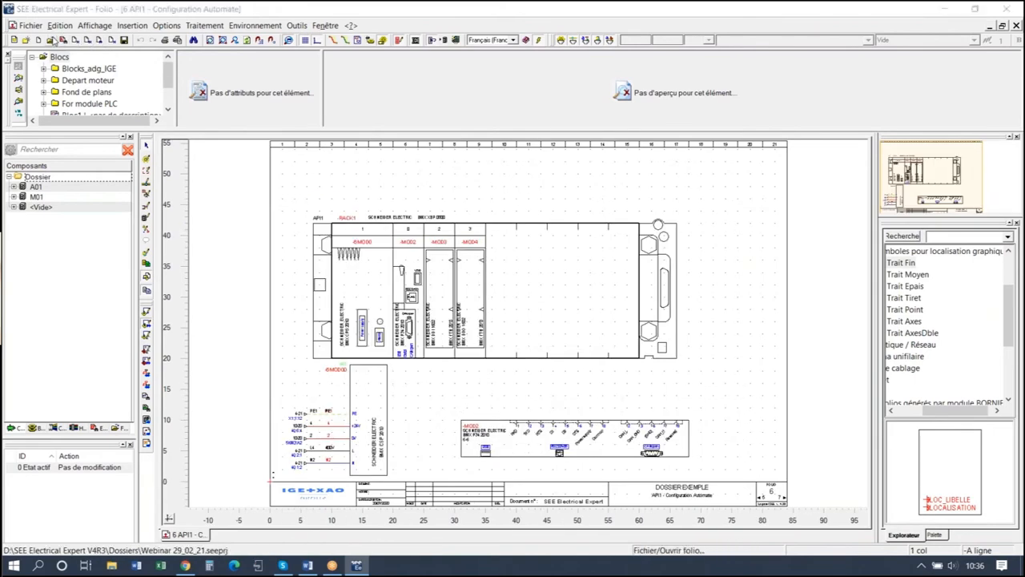
# - Open the cabinet layout view 1 | Implantation 3D of the project in See 3D
pyautogui.click(51, 40)
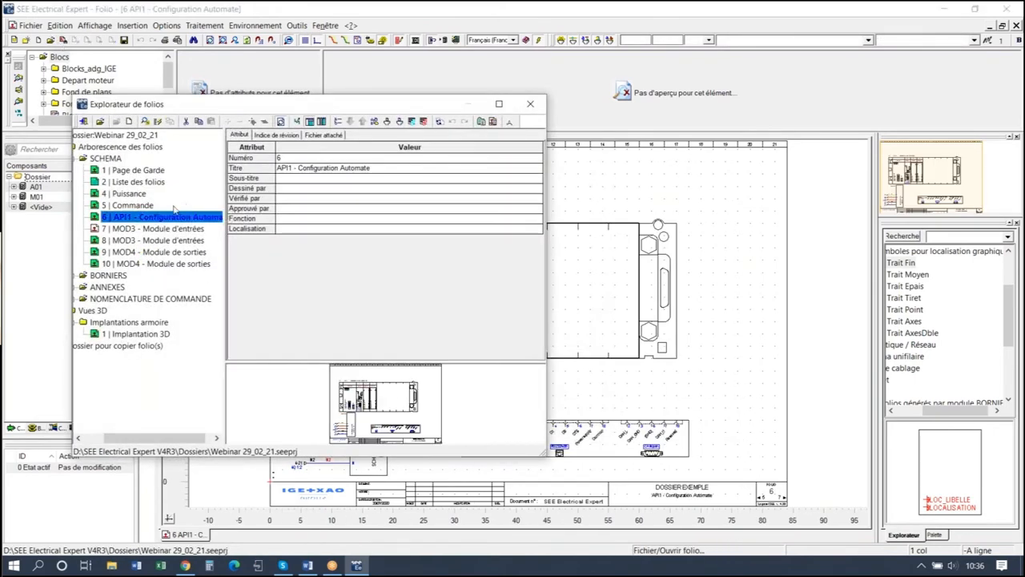
pyautogui.click(133, 334)
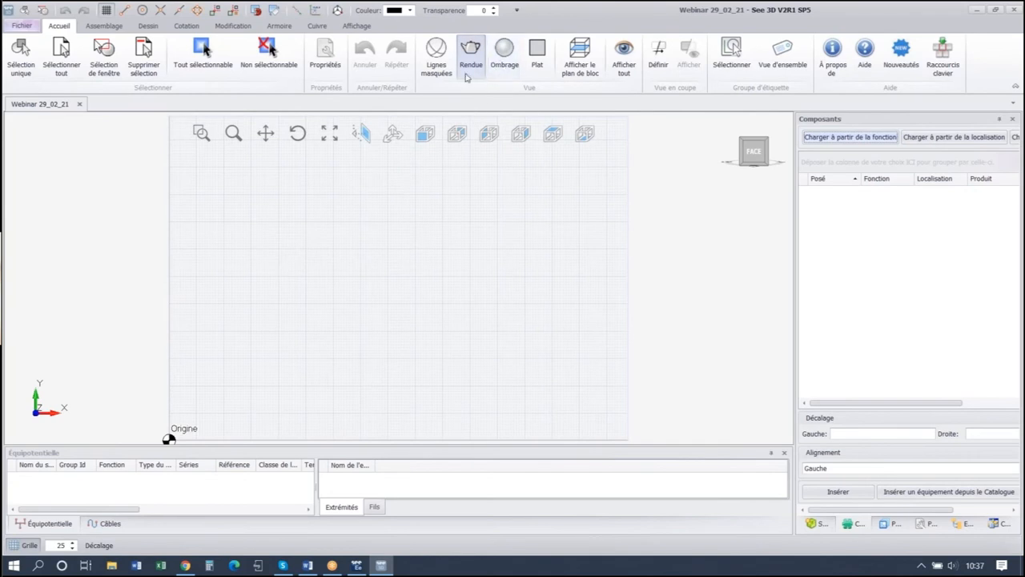
pyautogui.click(148, 25)
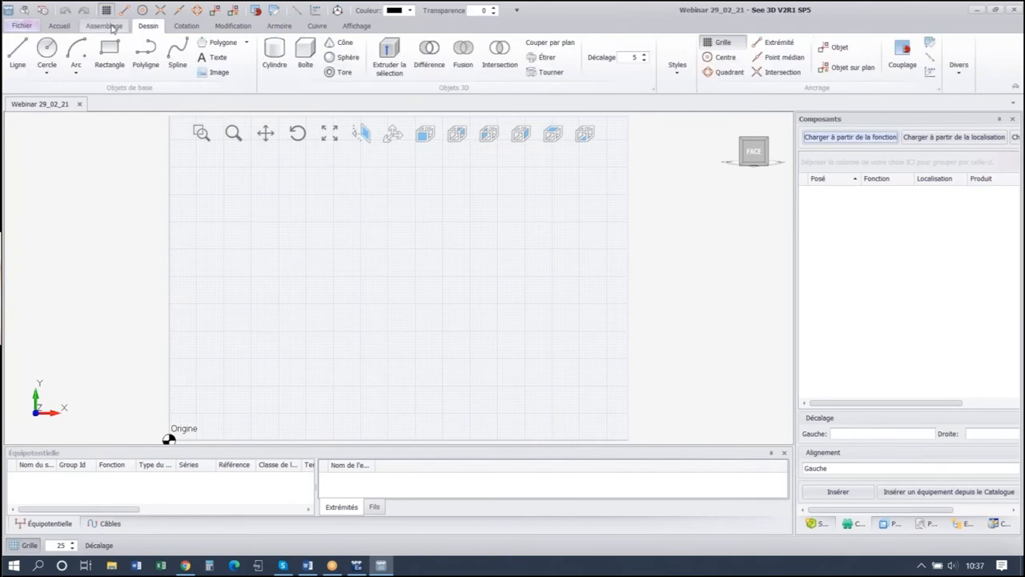
pyautogui.click(105, 25)
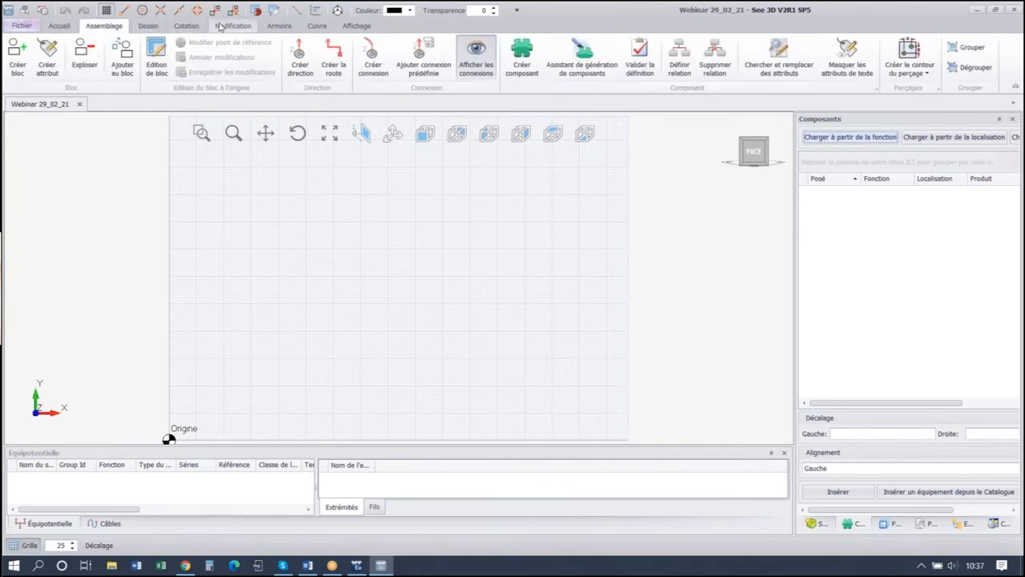
pyautogui.click(191, 27)
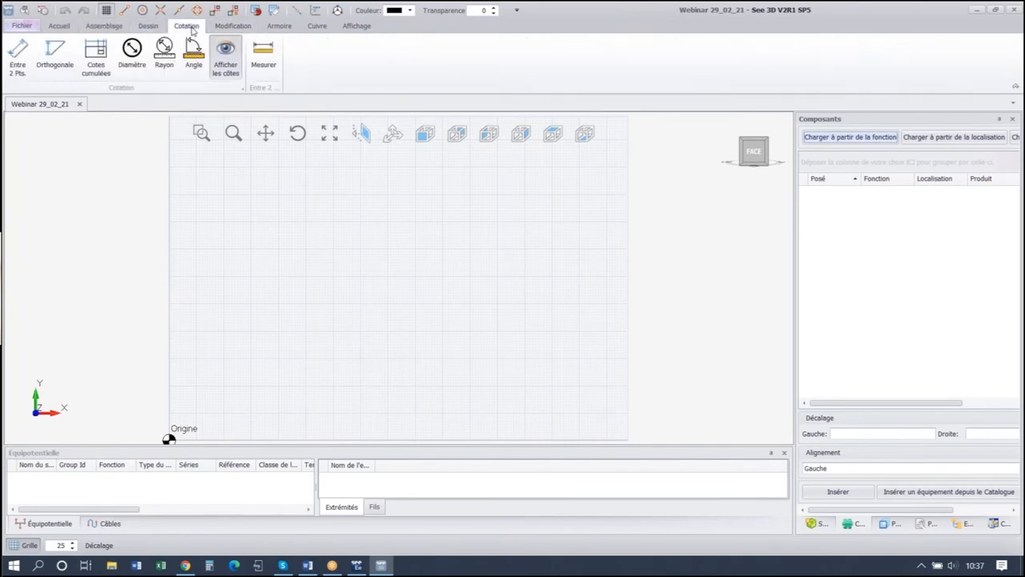
pyautogui.click(270, 27)
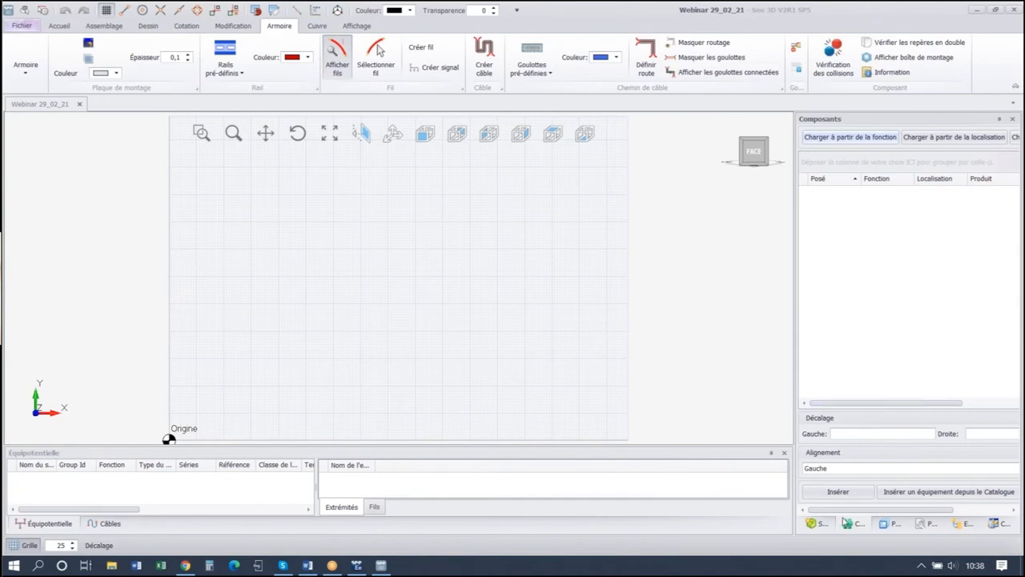
# - Show the symbols of the folder Exemple Armoire UE 1200*800*600 in the Demo client symbol library
pyautogui.click(818, 524)
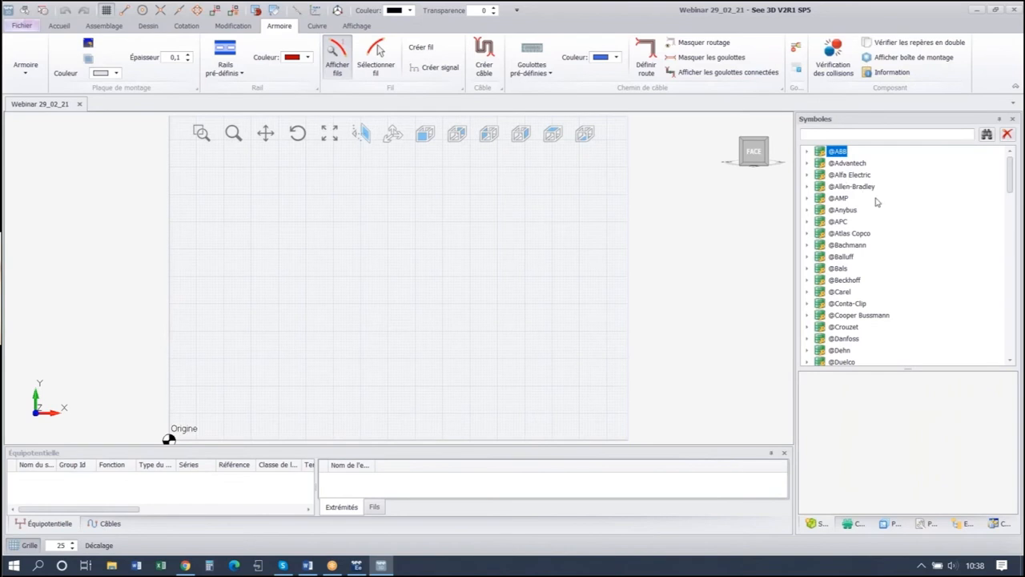
pyautogui.scroll(-9, 863, 261)
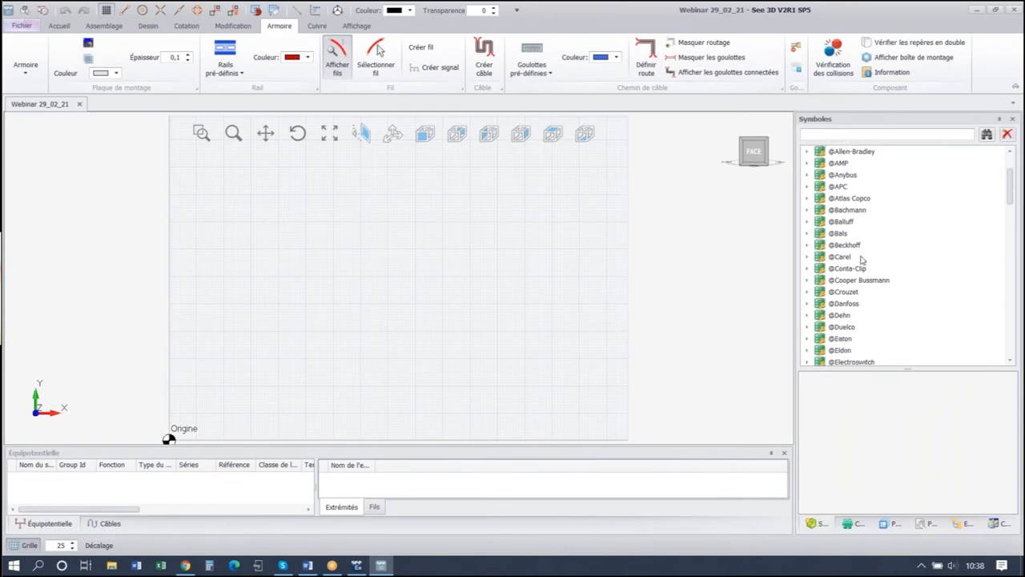
pyautogui.scroll(-5, 862, 260)
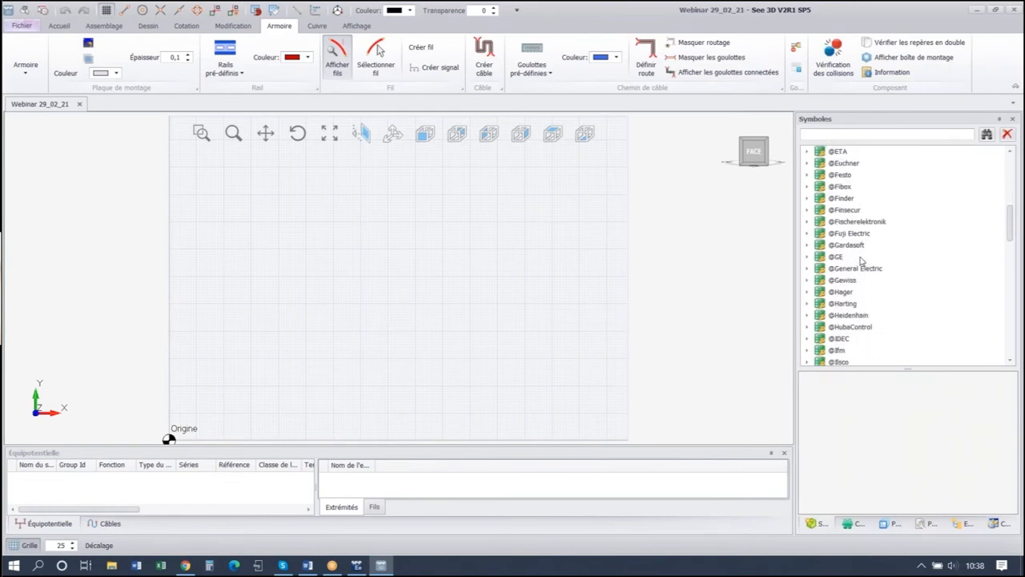
pyautogui.scroll(-7, 856, 240)
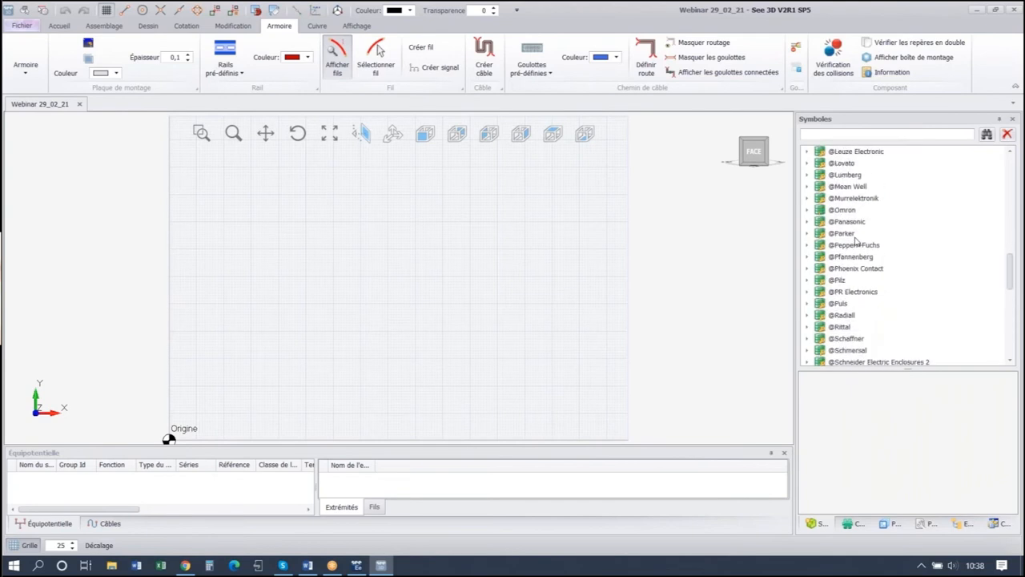
pyautogui.scroll(-8, 873, 273)
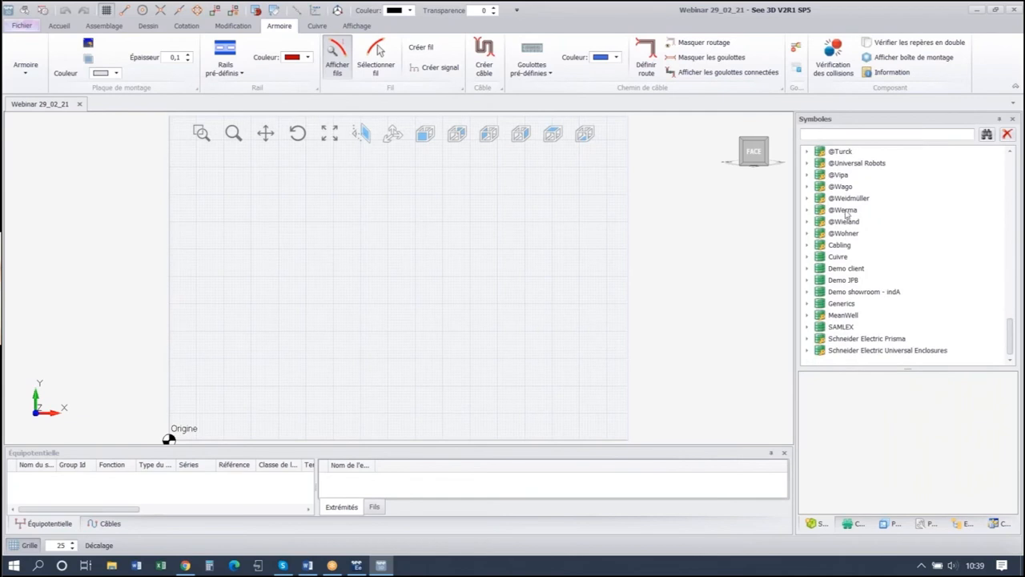
pyautogui.click(808, 268)
pyautogui.scroll(-2, 864, 269)
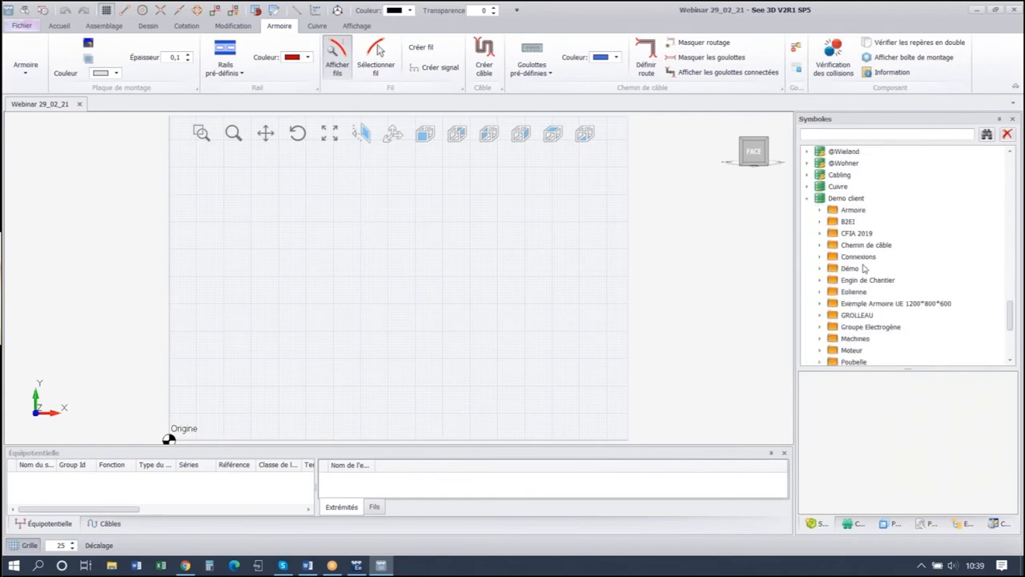
pyautogui.click(835, 304)
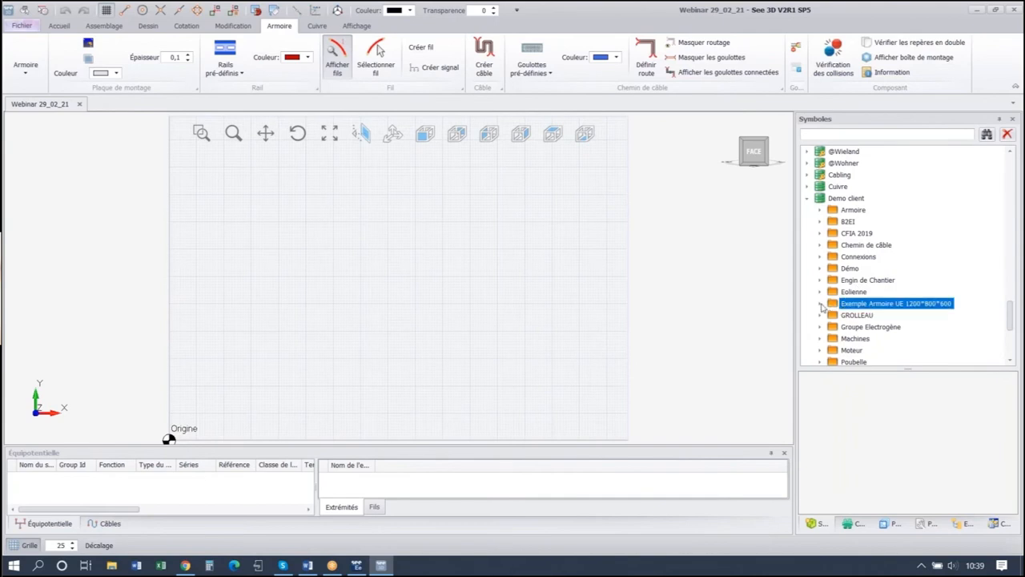
pyautogui.click(821, 305)
pyautogui.scroll(-1, 862, 280)
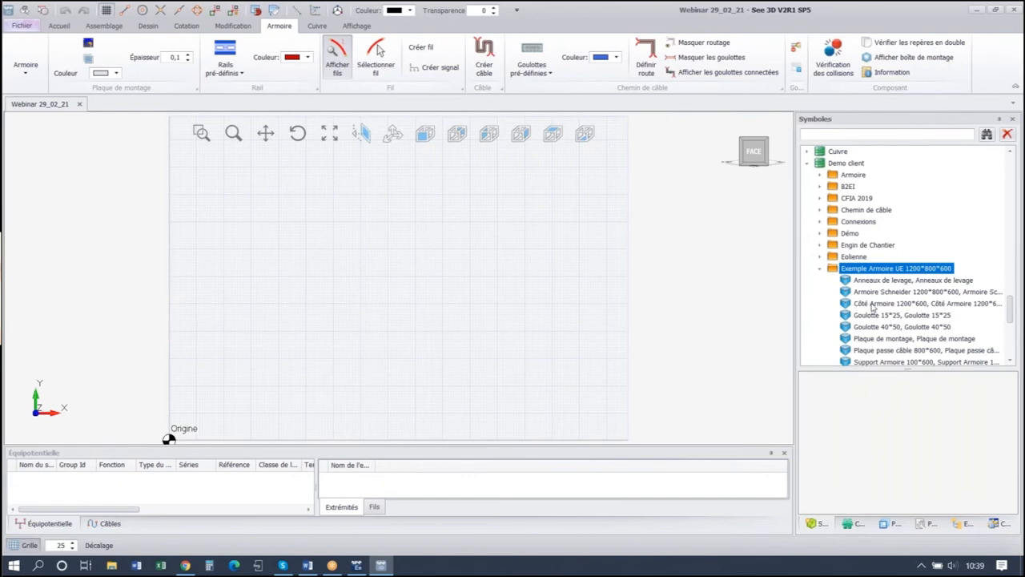
pyautogui.scroll(-1, 882, 301)
pyautogui.scroll(1, 882, 300)
pyautogui.click(851, 524)
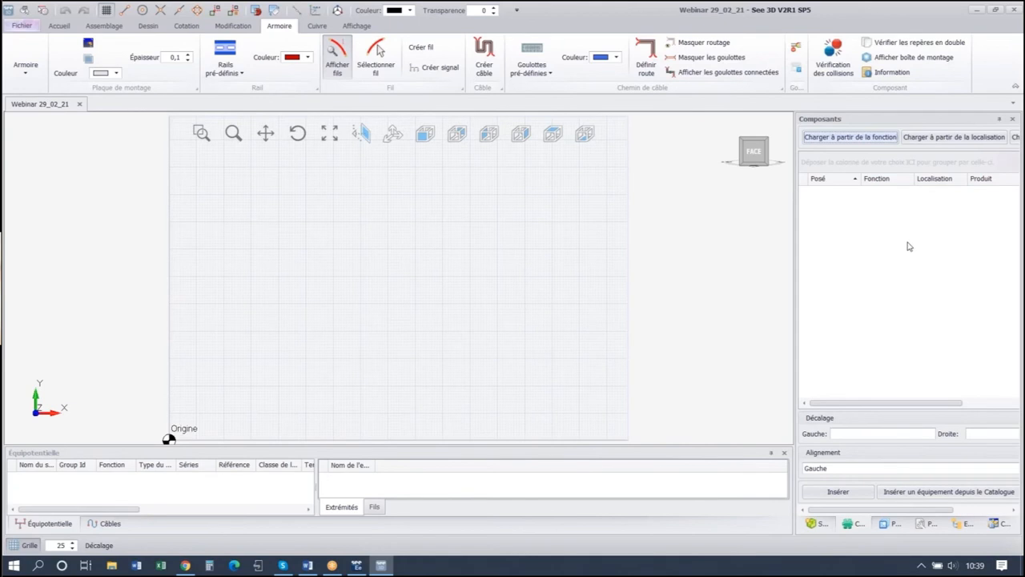
pyautogui.click(927, 526)
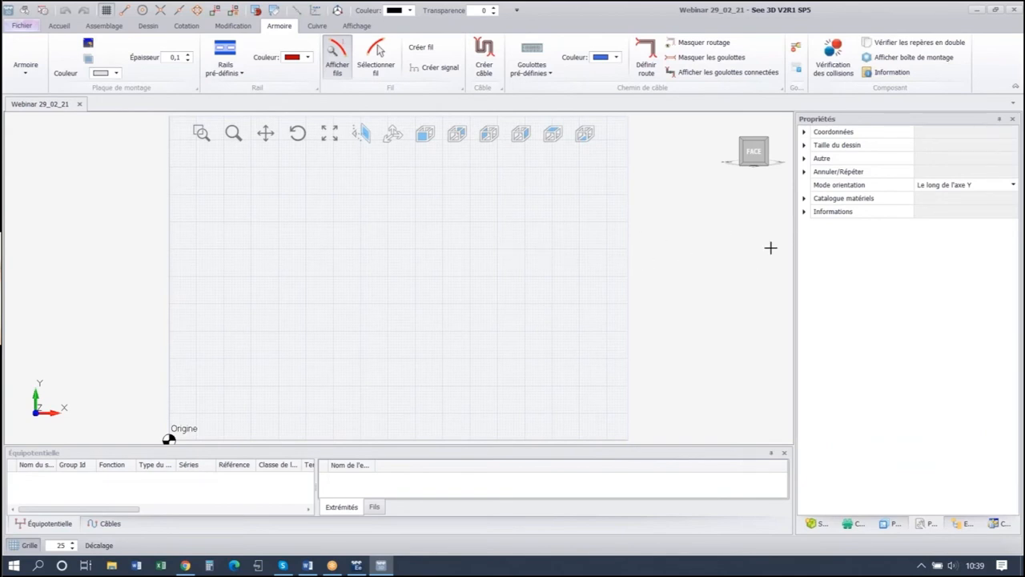
pyautogui.click(959, 523)
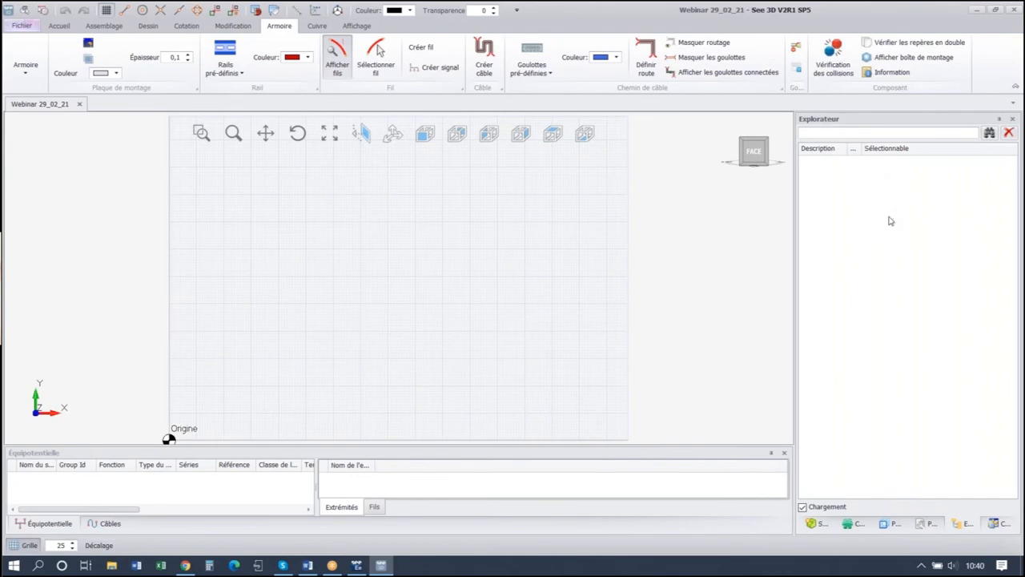
# - Place one Armoire Schneider 1200*800*600 cabinet from the symbol library in the drawing area near the origin
pyautogui.click(819, 524)
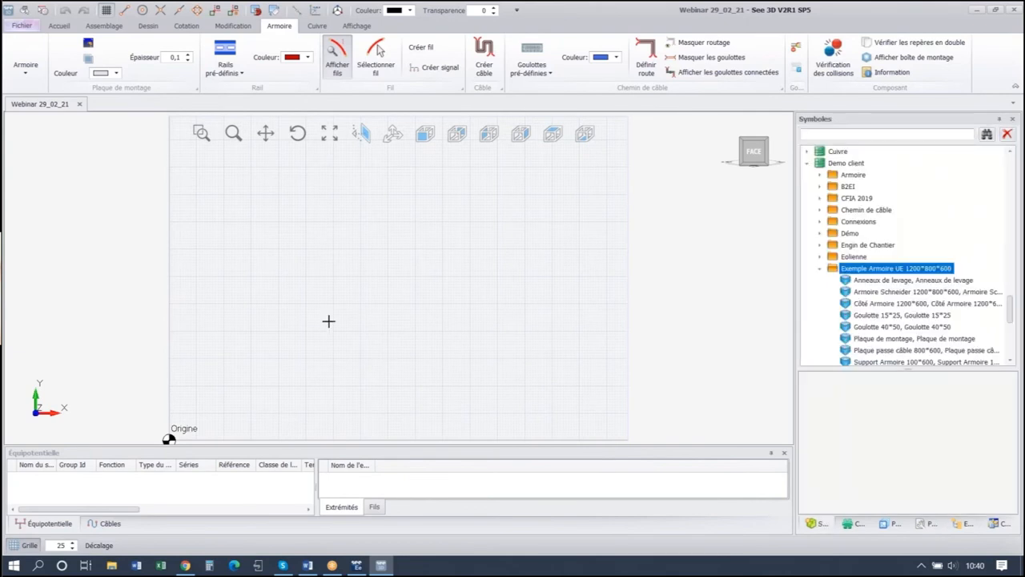
pyautogui.click(294, 381)
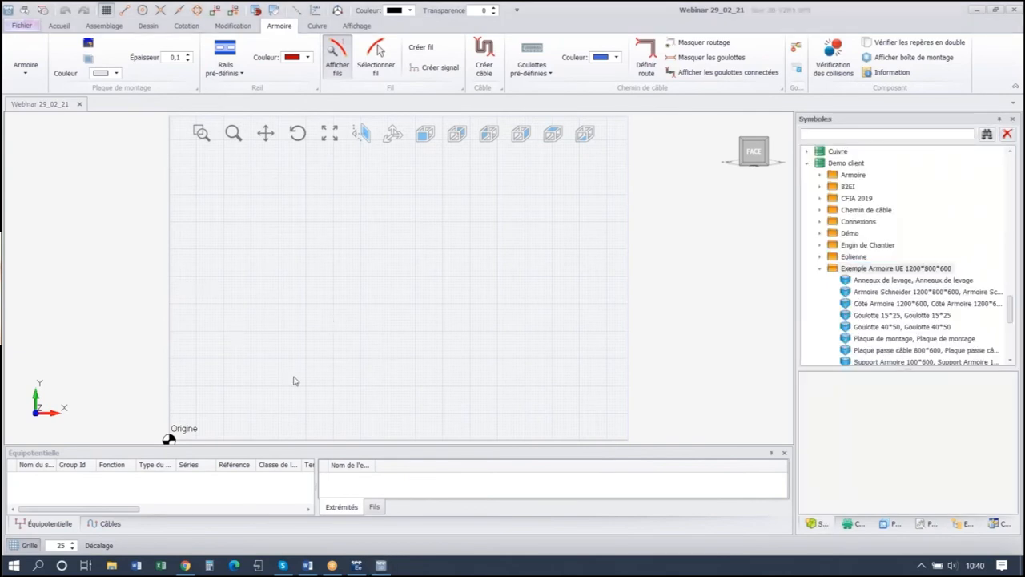
pyautogui.click(862, 294)
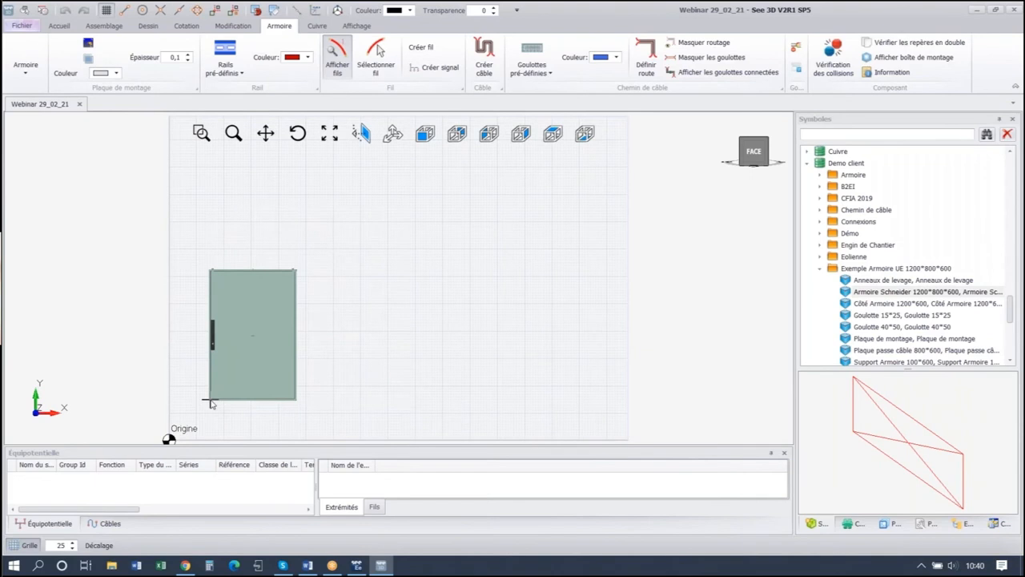
pyautogui.click(210, 403)
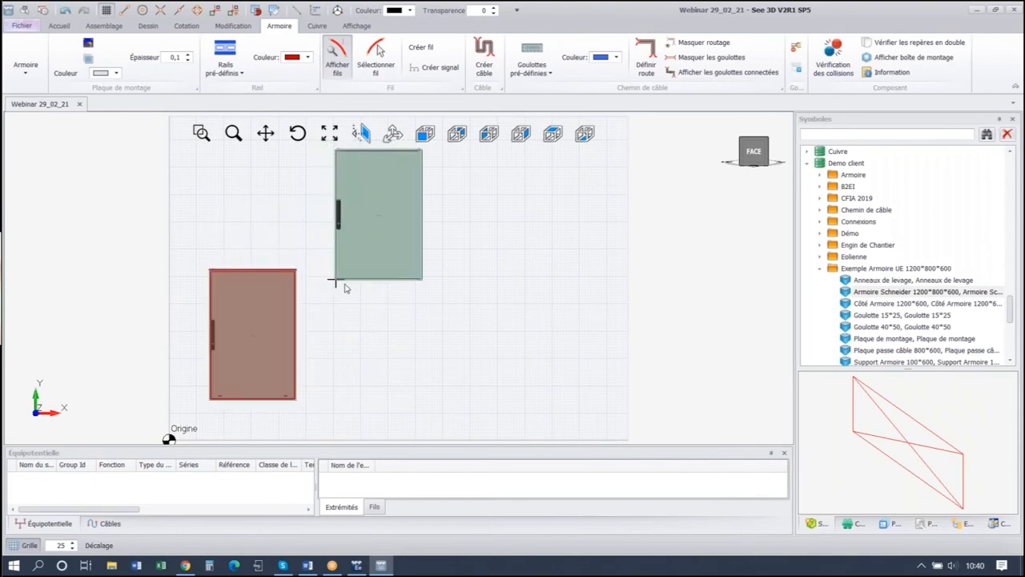
pyautogui.press('Escape')
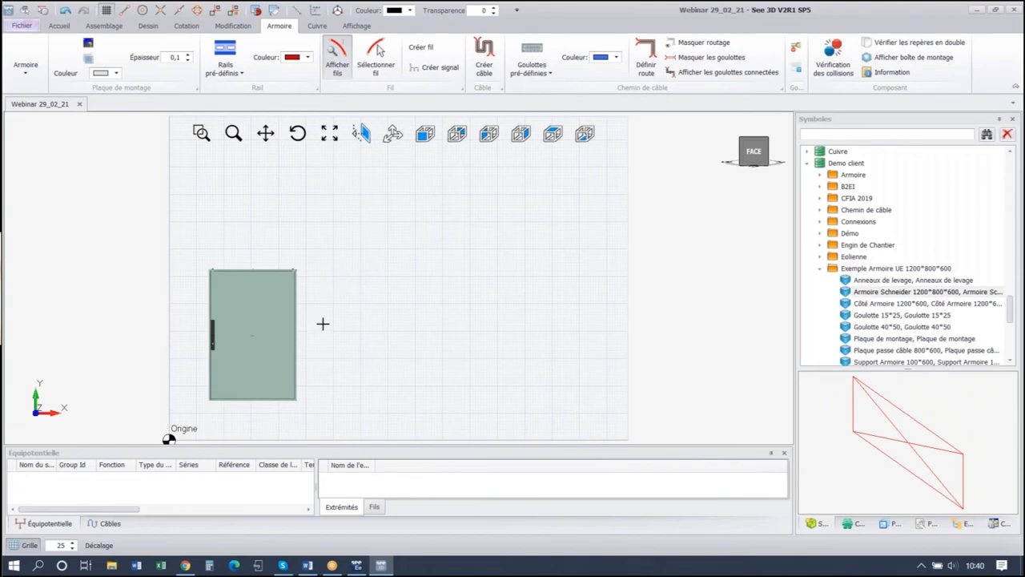
# - Place a Support Armoire 100*800 beneath the front lower edge of the cabinet
pyautogui.moveTo(323, 323); pyautogui.dragTo(297, 336, button='middle')
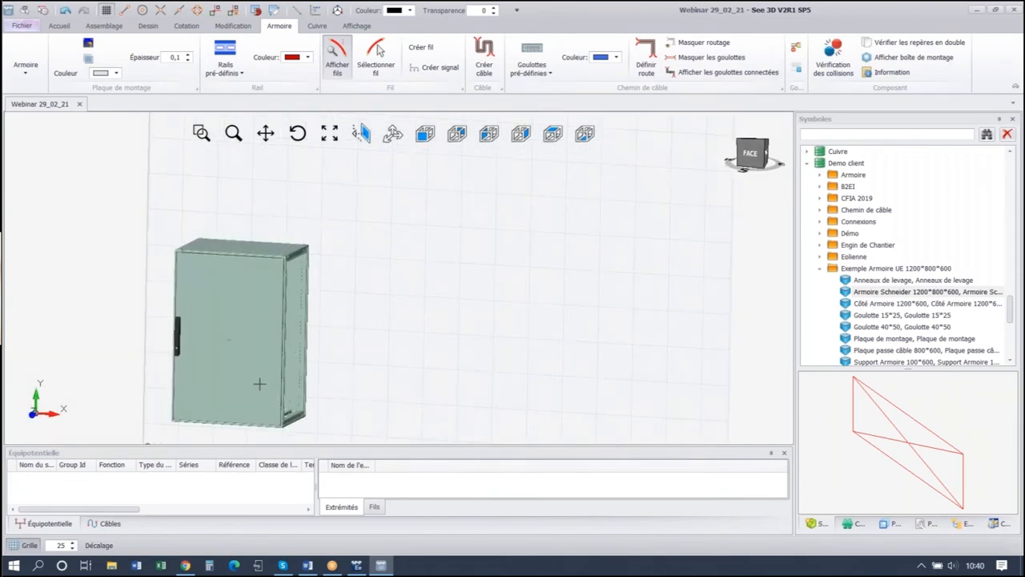
pyautogui.moveTo(318, 330)
pyautogui.mouseDown(button='middle')
pyautogui.moveTo(305, 334)
pyautogui.moveTo(313, 350)
pyautogui.mouseUp(button='middle')
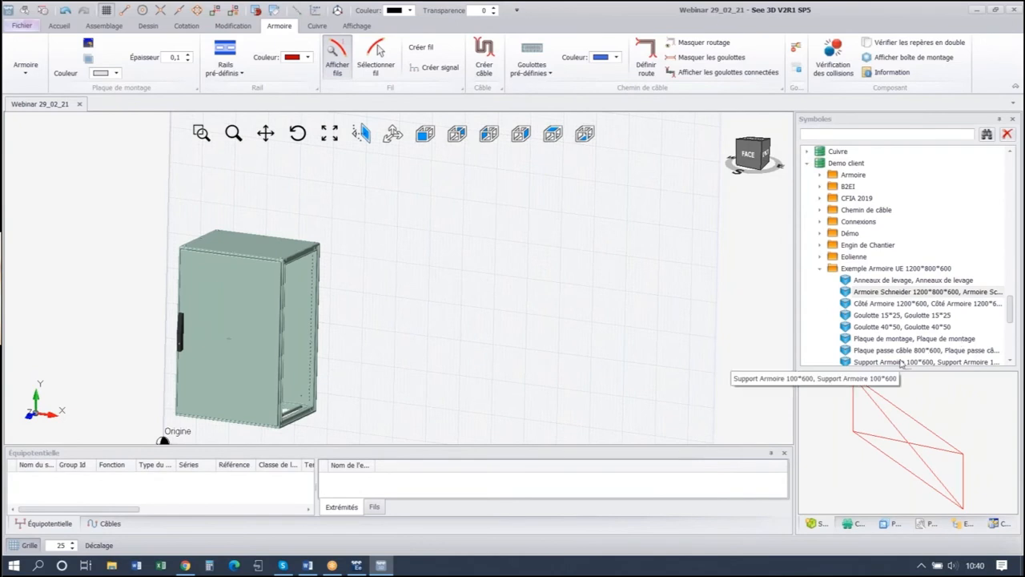
pyautogui.click(903, 362)
pyautogui.moveTo(758, 371); pyautogui.dragTo(647, 357)
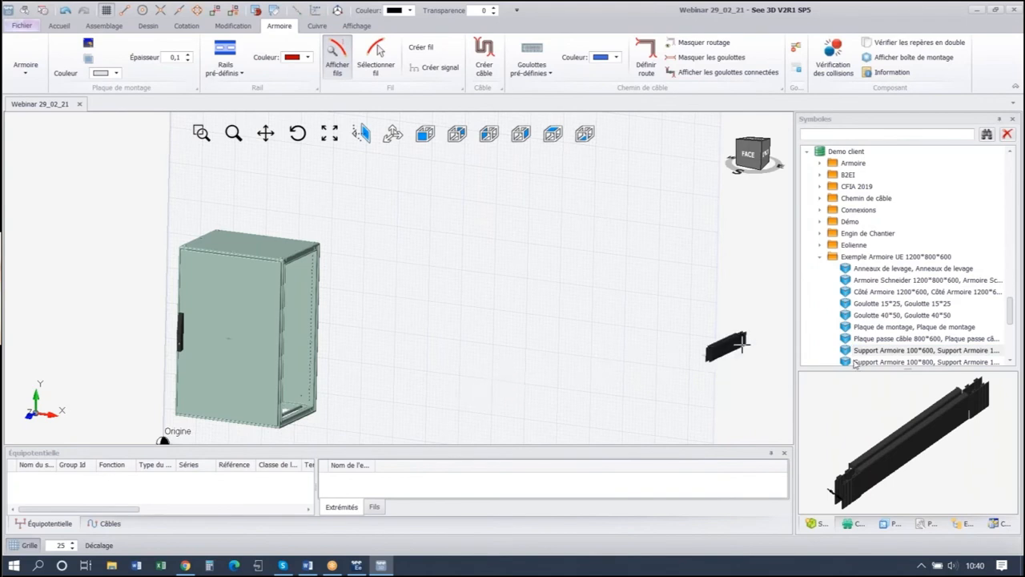
pyautogui.click(854, 362)
pyautogui.moveTo(344, 411); pyautogui.dragTo(272, 424)
pyautogui.scroll(-2, 394, 356)
pyautogui.scroll(2, 349, 401)
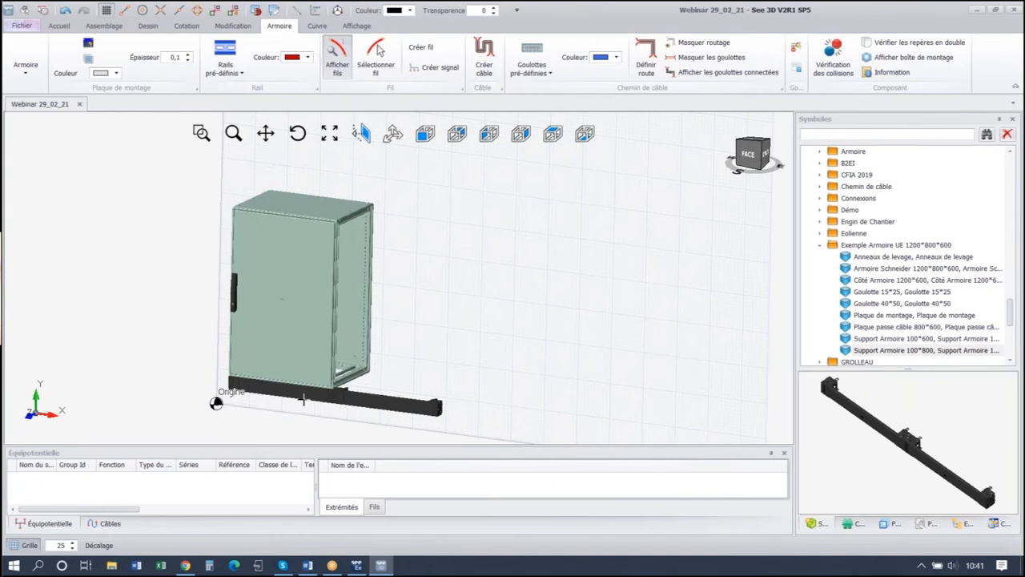
# - Place one Support Armoire 100*600 in free space beside the open side of the cabinet
pyautogui.scroll(3, 301, 397)
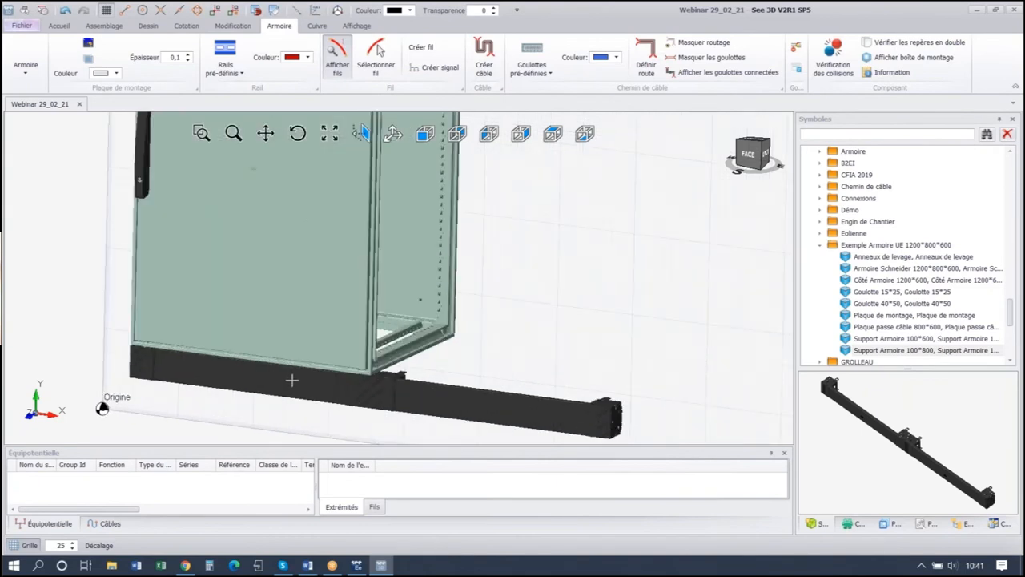
pyautogui.click(865, 340)
pyautogui.moveTo(865, 340); pyautogui.dragTo(640, 342)
pyautogui.press('Escape')
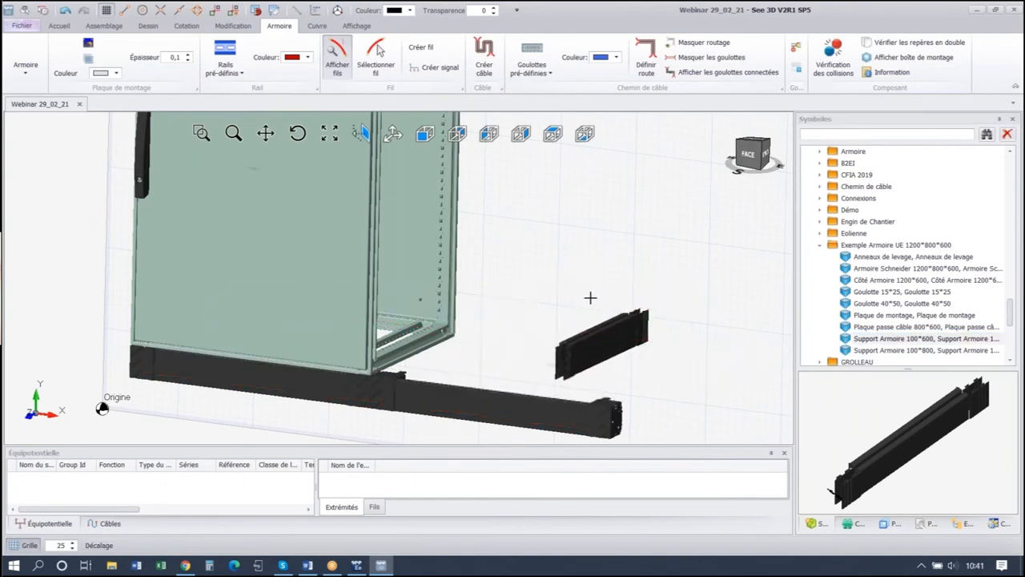
# - Move the three loose supports beneath the cabinet, one 100*600 under each side and the remaining 100*800 under the rear edge
pyautogui.moveTo(561, 354); pyautogui.dragTo(382, 390)
pyautogui.moveTo(497, 405); pyautogui.dragTo(447, 363)
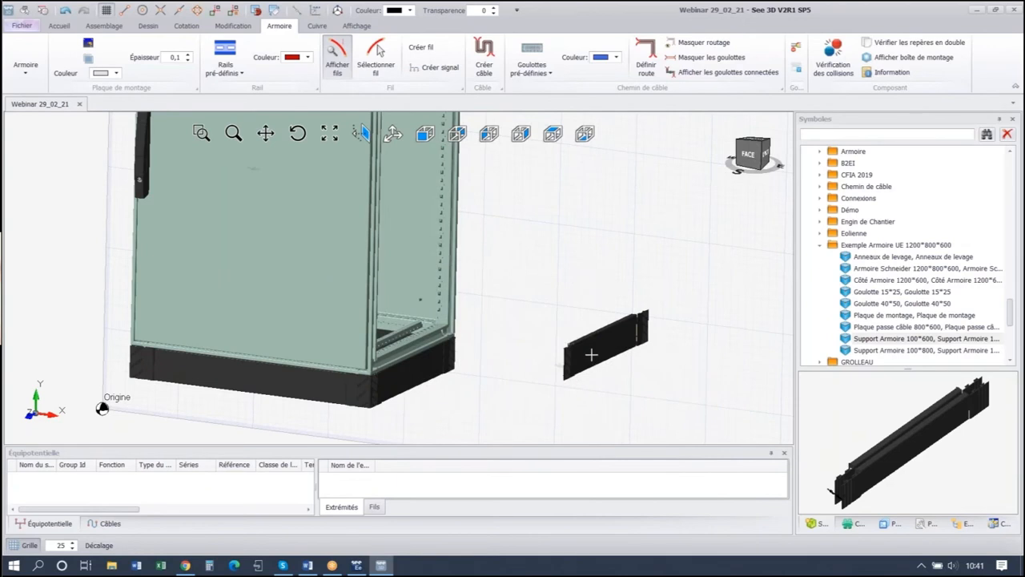
pyautogui.click(592, 353)
pyautogui.moveTo(583, 360); pyautogui.dragTo(146, 365)
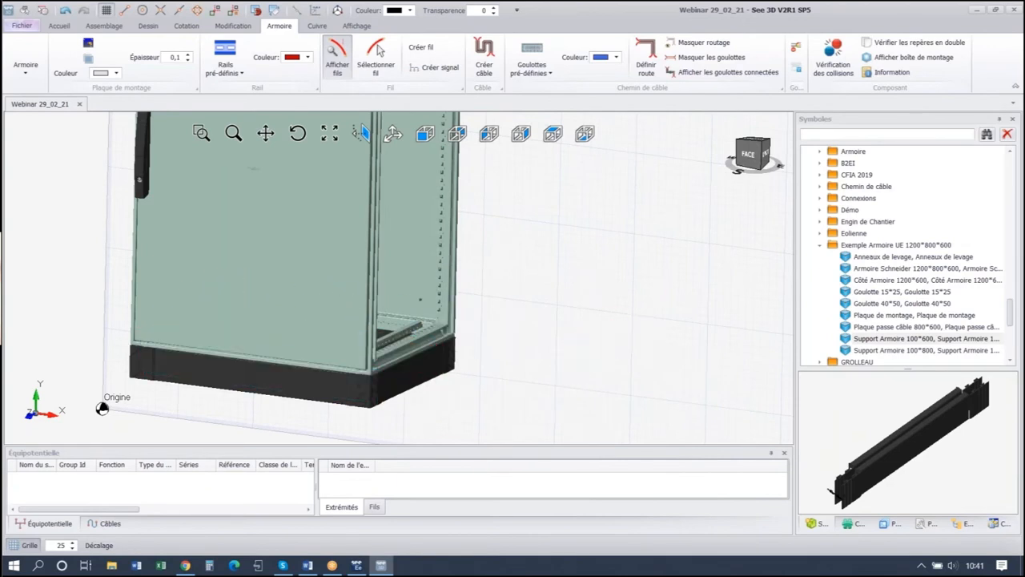
# - Place the Plaque de montage upright inside the cabinet, aligned with the frame behind the door
pyautogui.moveTo(134, 370)
pyautogui.mouseDown(button='middle')
pyautogui.moveTo(259, 344)
pyautogui.moveTo(125, 378)
pyautogui.mouseUp(button='middle')
pyautogui.scroll(-5, 225, 309)
pyautogui.scroll(3, 363, 376)
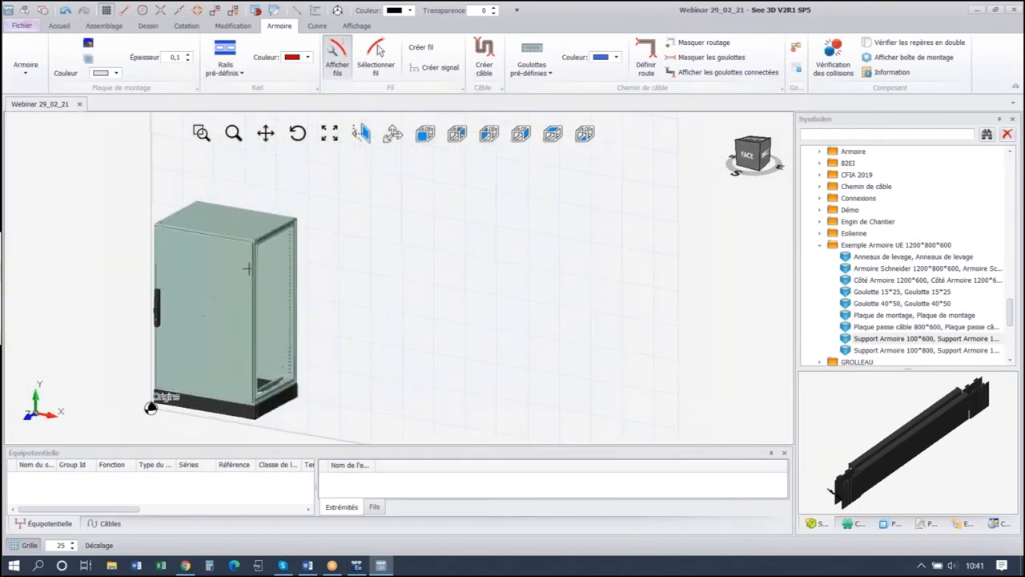
pyautogui.scroll(2, 363, 377)
pyautogui.moveTo(363, 377); pyautogui.dragTo(272, 335, button='middle')
pyautogui.scroll(2, 254, 360)
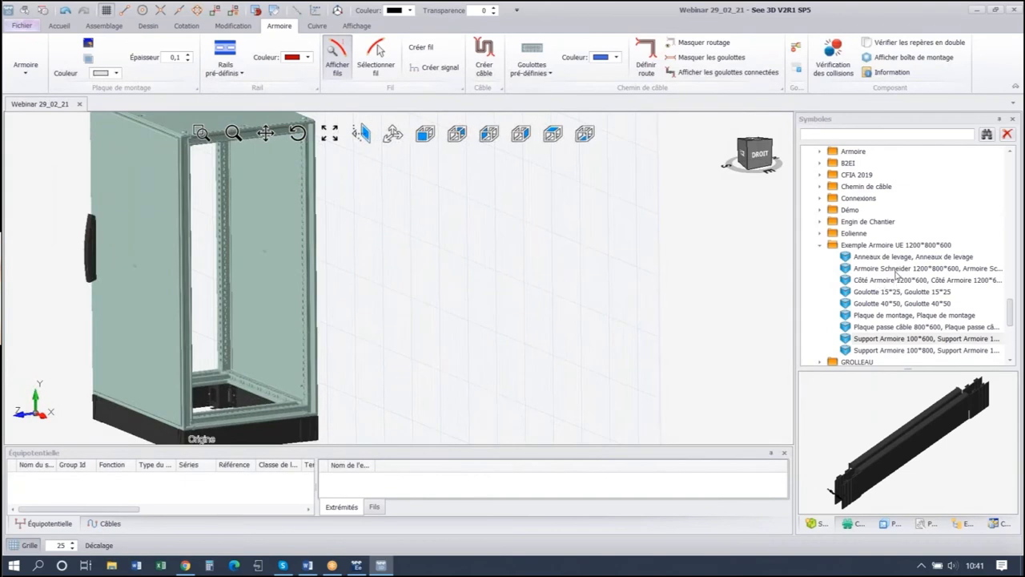
pyautogui.moveTo(880, 318); pyautogui.dragTo(200, 385)
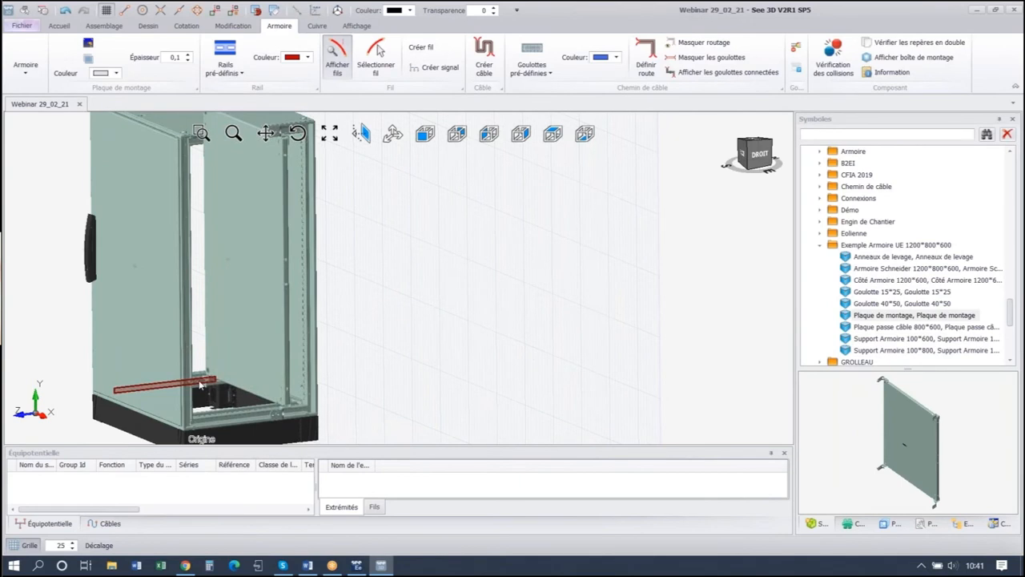
pyautogui.scroll(5, 200, 384)
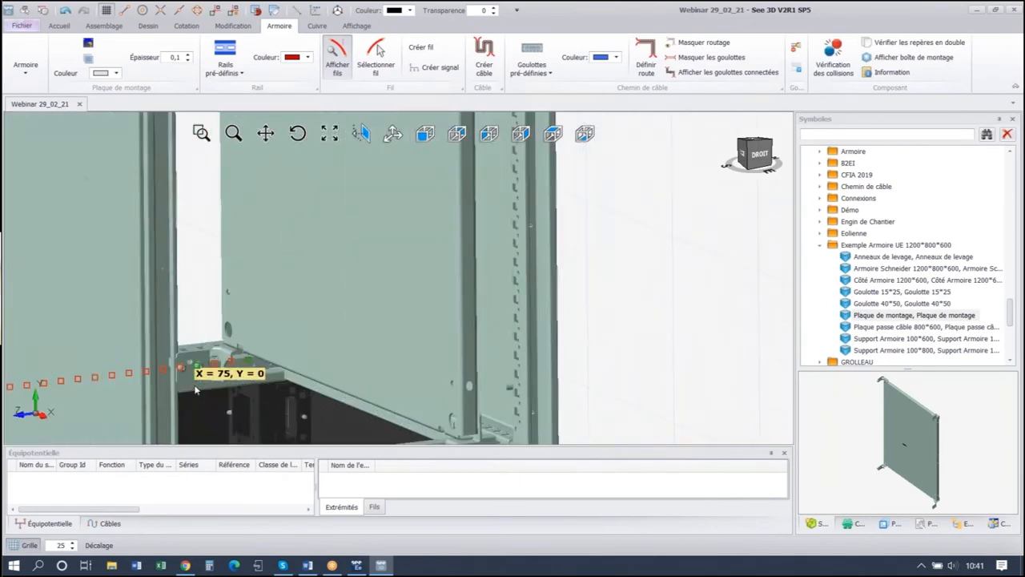
pyautogui.scroll(-3, 193, 390)
pyautogui.moveTo(189, 389)
pyautogui.mouseDown()
pyautogui.moveTo(73, 386)
pyautogui.moveTo(178, 381)
pyautogui.mouseUp()
pyautogui.scroll(-2, 177, 381)
pyautogui.moveTo(178, 382); pyautogui.dragTo(128, 383, button='middle')
pyautogui.scroll(1, 128, 383)
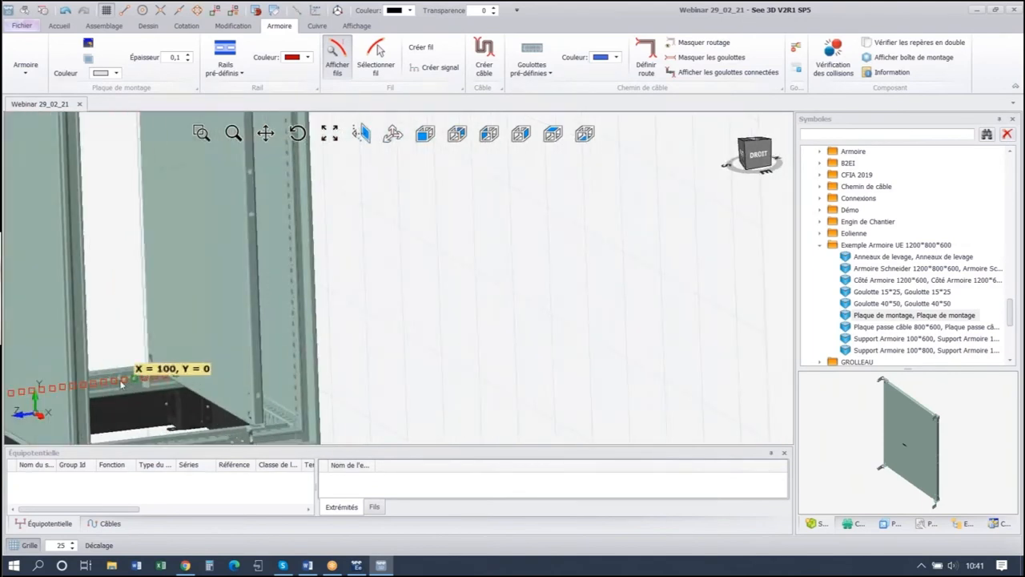
pyautogui.moveTo(129, 384); pyautogui.dragTo(117, 386)
pyautogui.scroll(2, 120, 385)
pyautogui.moveTo(129, 383); pyautogui.dragTo(124, 383)
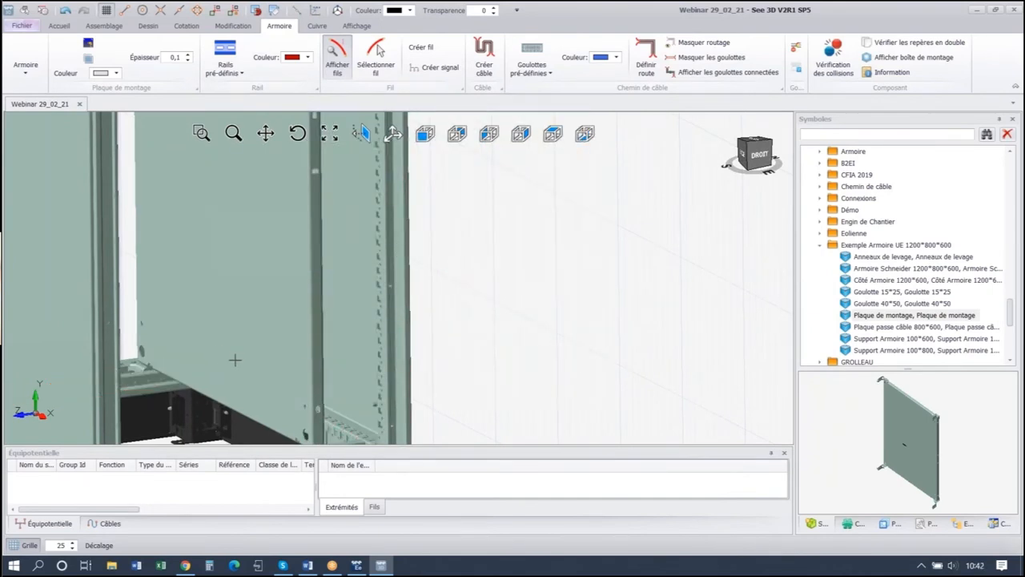
pyautogui.moveTo(242, 365); pyautogui.dragTo(287, 327, button='middle')
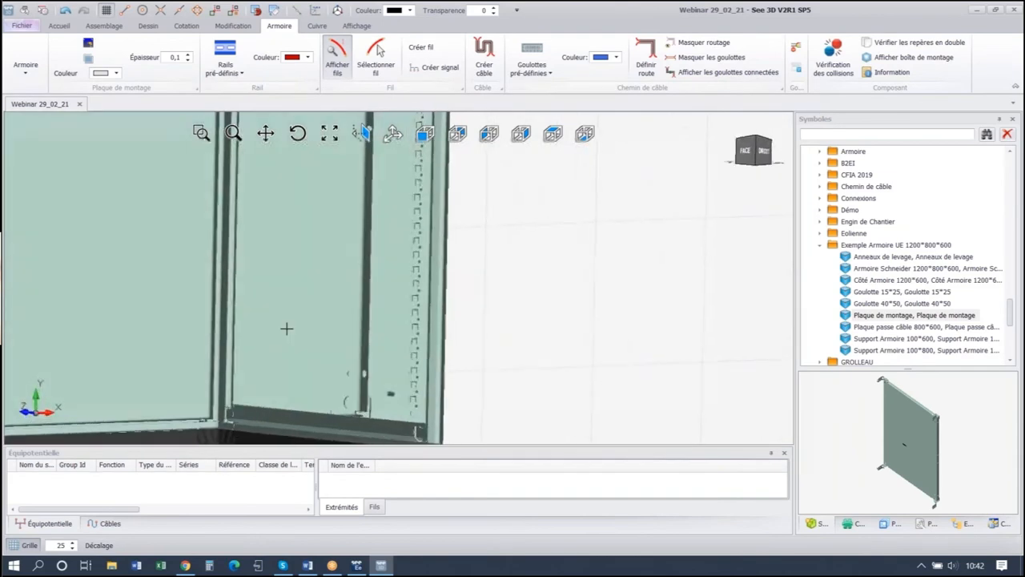
pyautogui.scroll(-10, 200, 300)
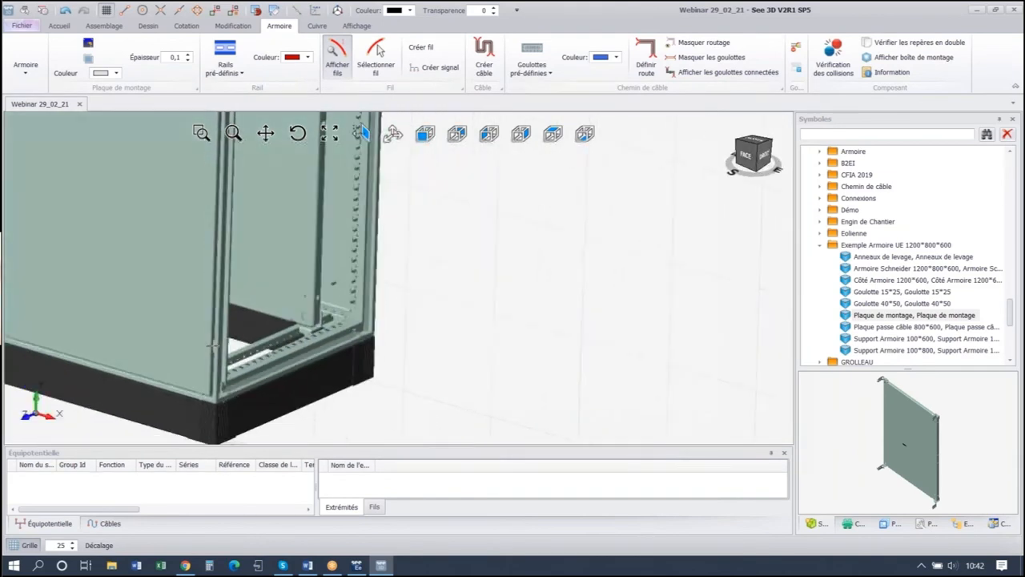
pyautogui.scroll(5, 115, 331)
pyautogui.scroll(5, 948, 258)
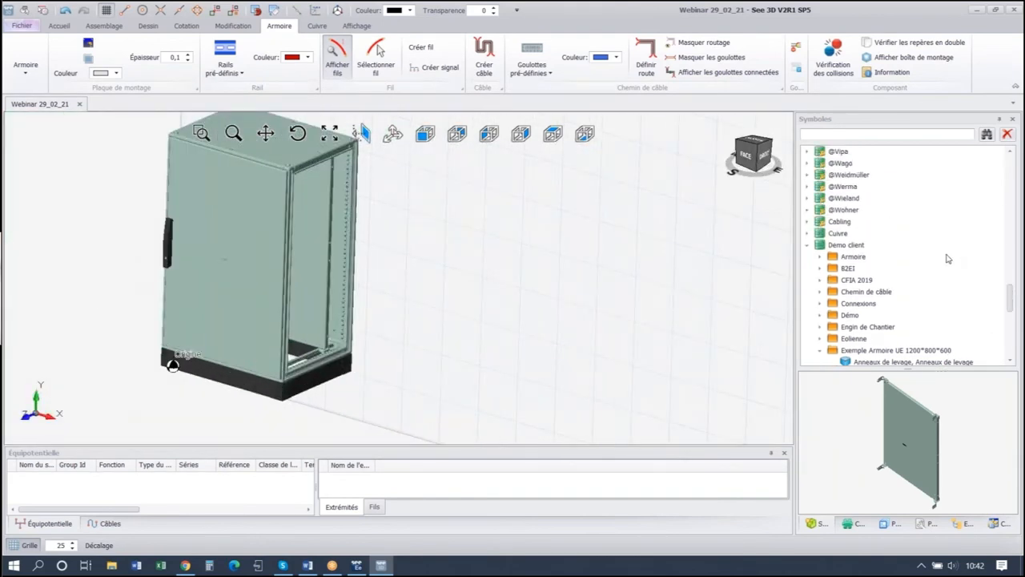
pyautogui.scroll(5, 948, 258)
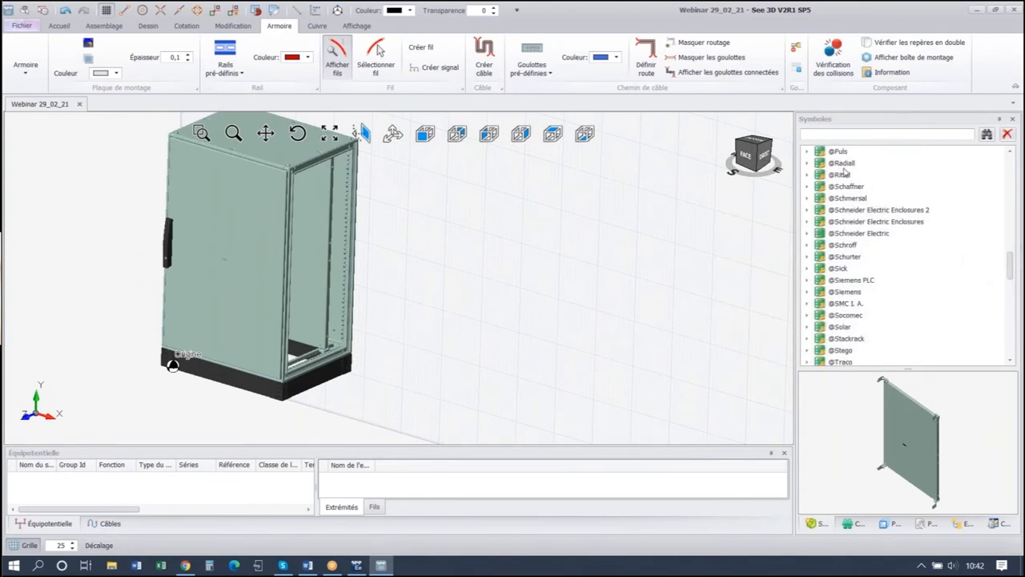
pyautogui.scroll(2, 846, 202)
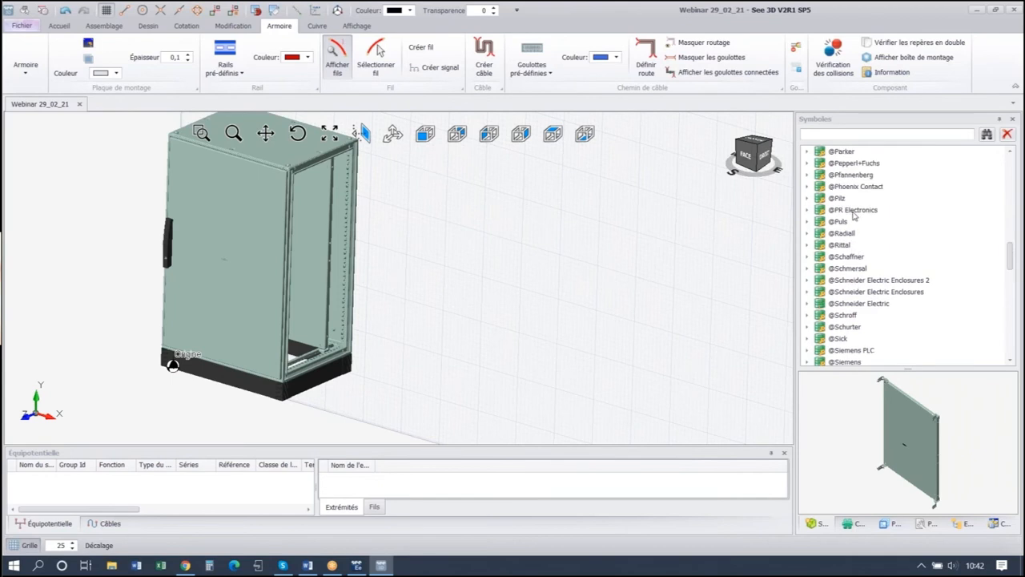
pyautogui.click(807, 245)
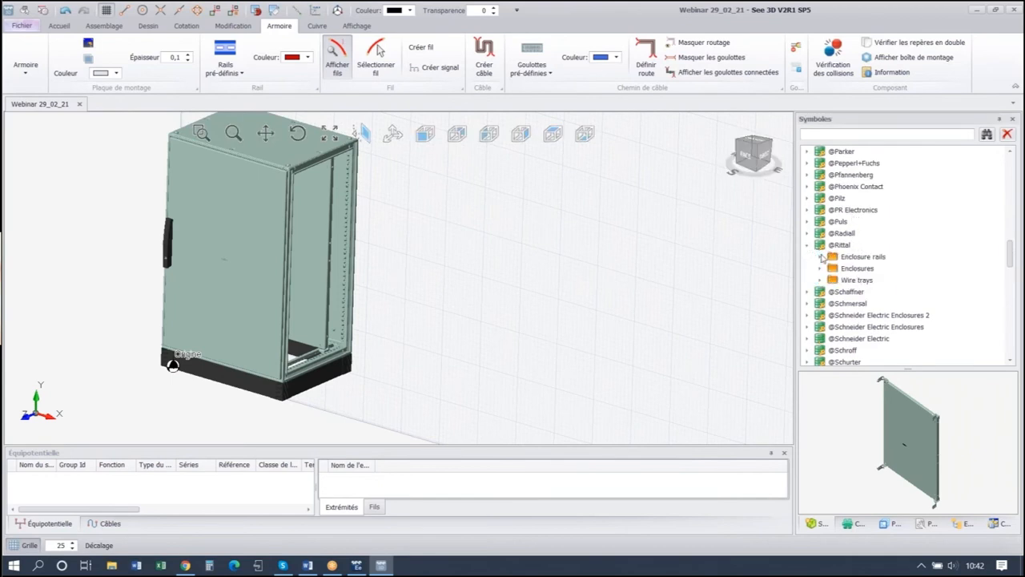
pyautogui.click(821, 269)
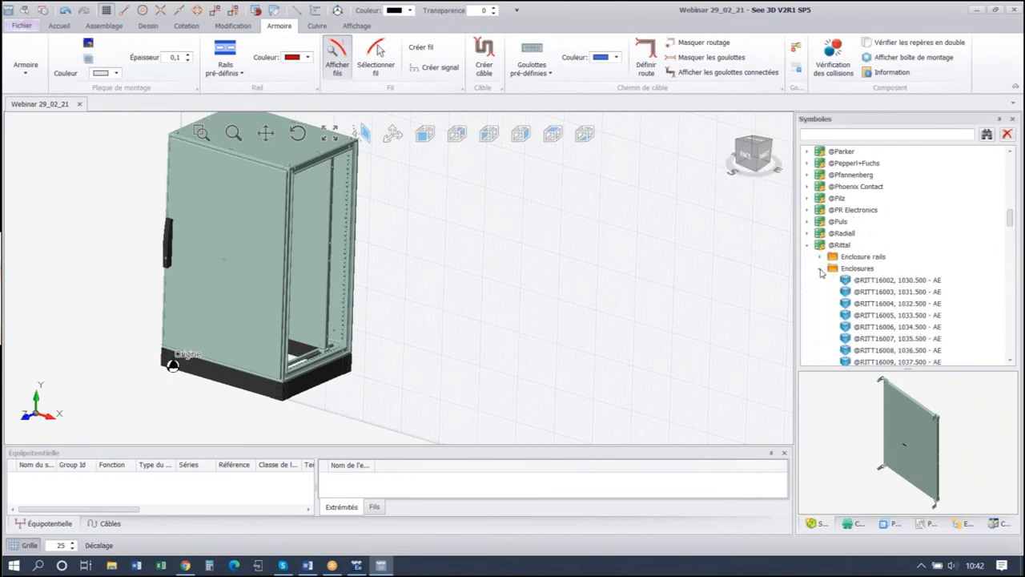
pyautogui.scroll(-10, 846, 238)
pyautogui.scroll(9, 845, 240)
pyautogui.scroll(-4, 845, 268)
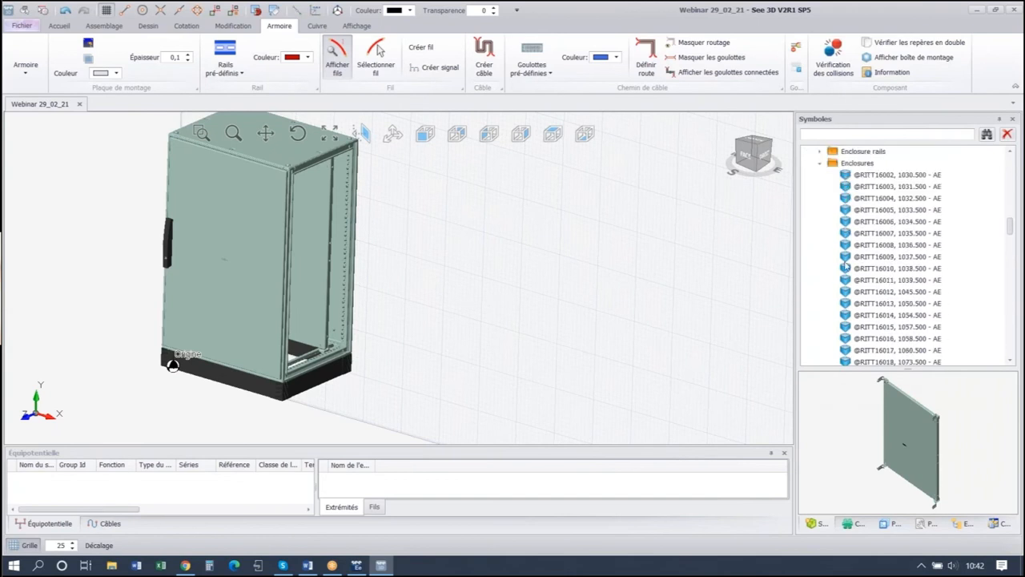
pyautogui.scroll(5, 420, 288)
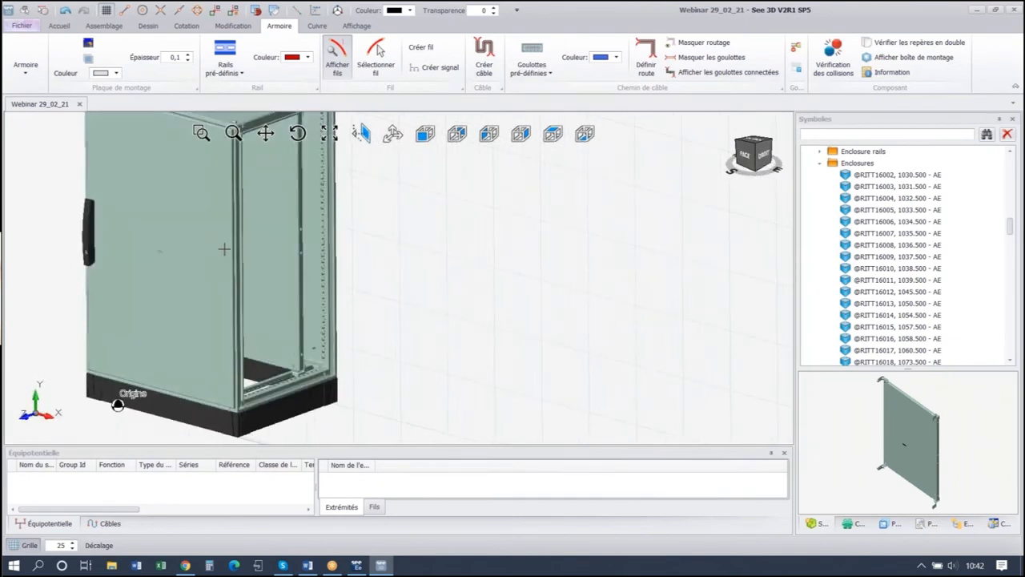
# - Place one Anneaux de levage set from the Exemple Armoire UE 1200*800*600 folder on the cabinet roof's front corner above the door handle
pyautogui.scroll(-5, 230, 253)
pyautogui.scroll(-10, 885, 271)
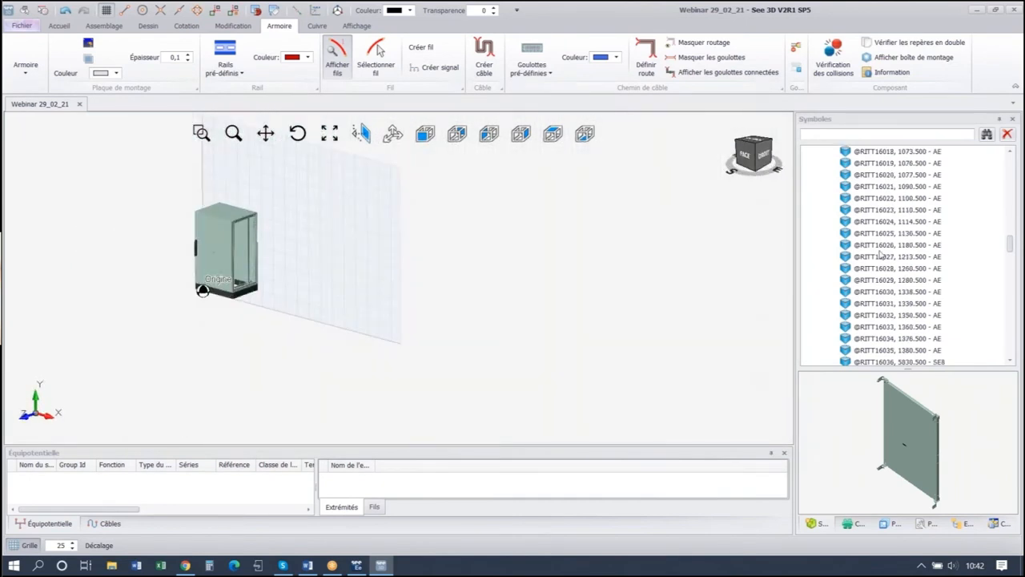
pyautogui.scroll(-10, 885, 270)
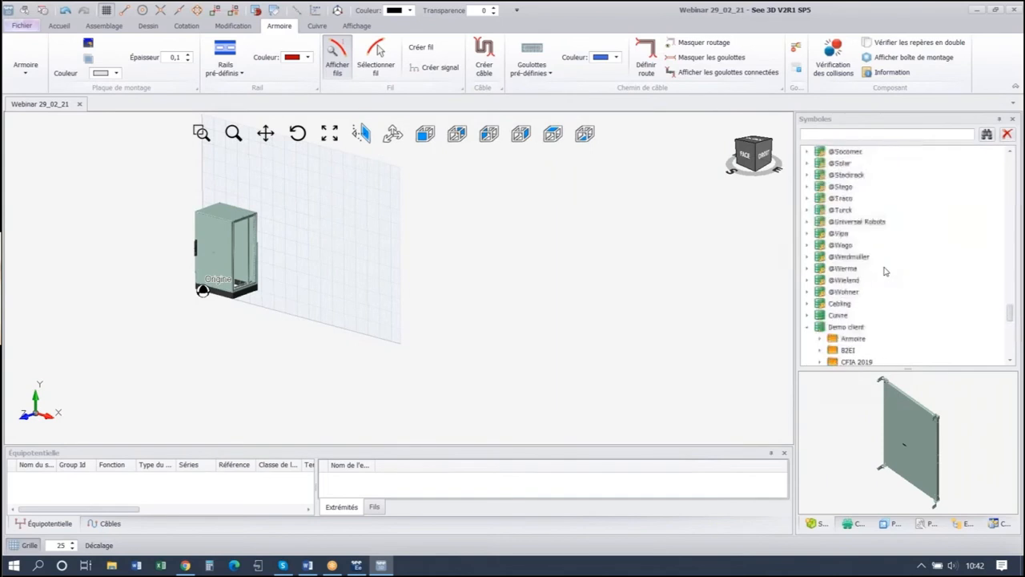
pyautogui.scroll(1, 884, 271)
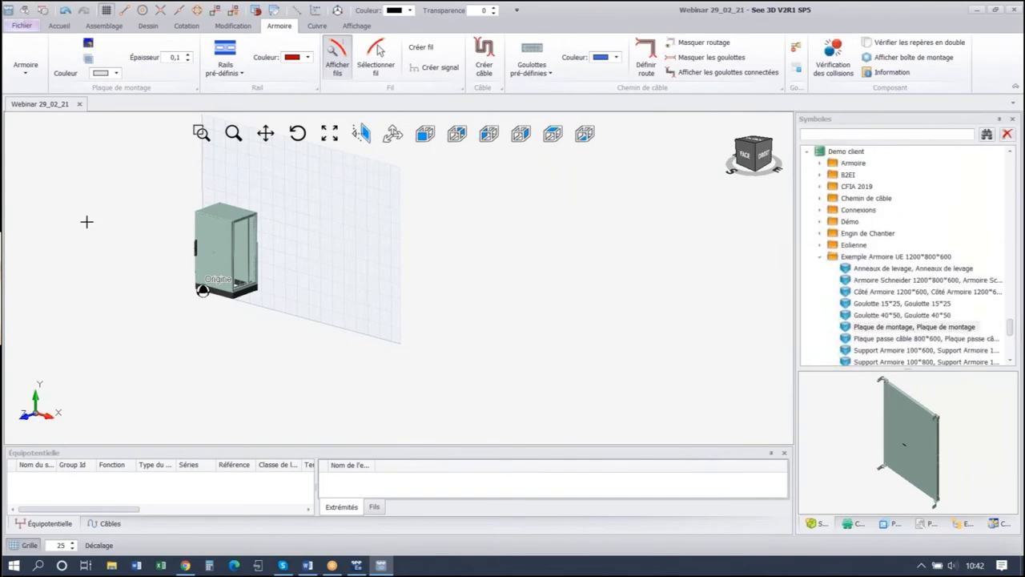
pyautogui.scroll(5, 196, 225)
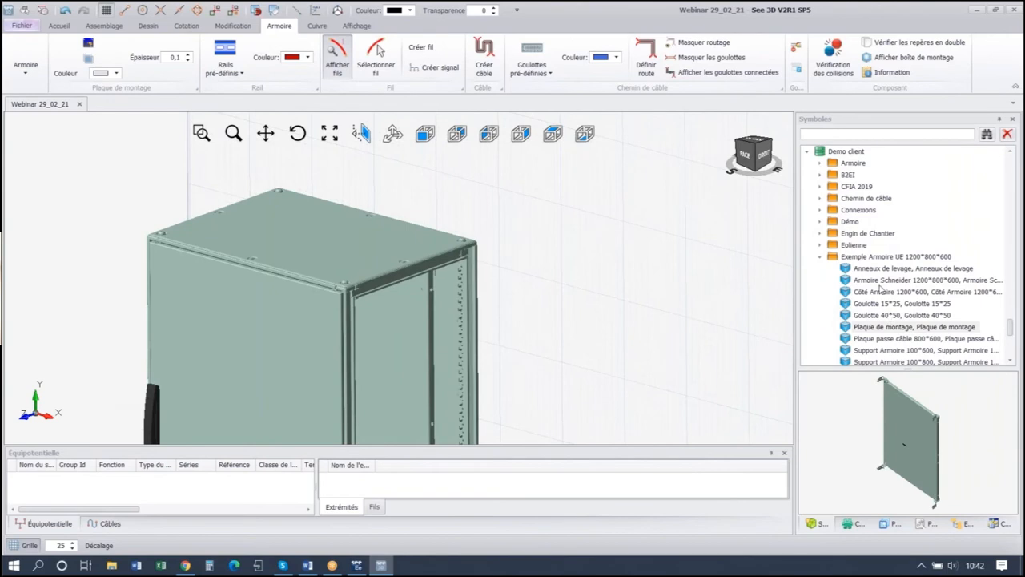
pyautogui.moveTo(876, 270); pyautogui.dragTo(235, 232)
pyautogui.click(225, 233)
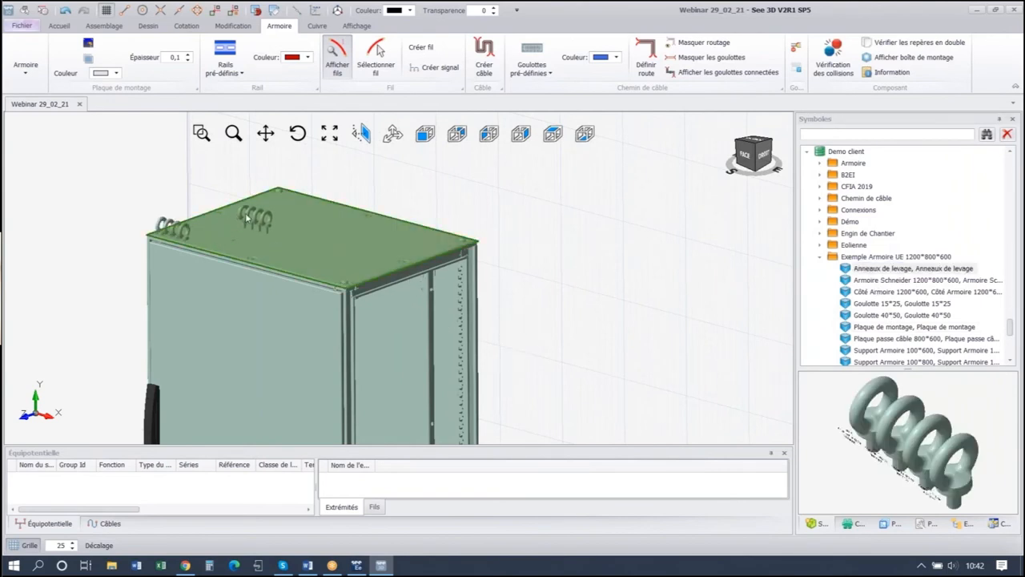
pyautogui.press('Escape')
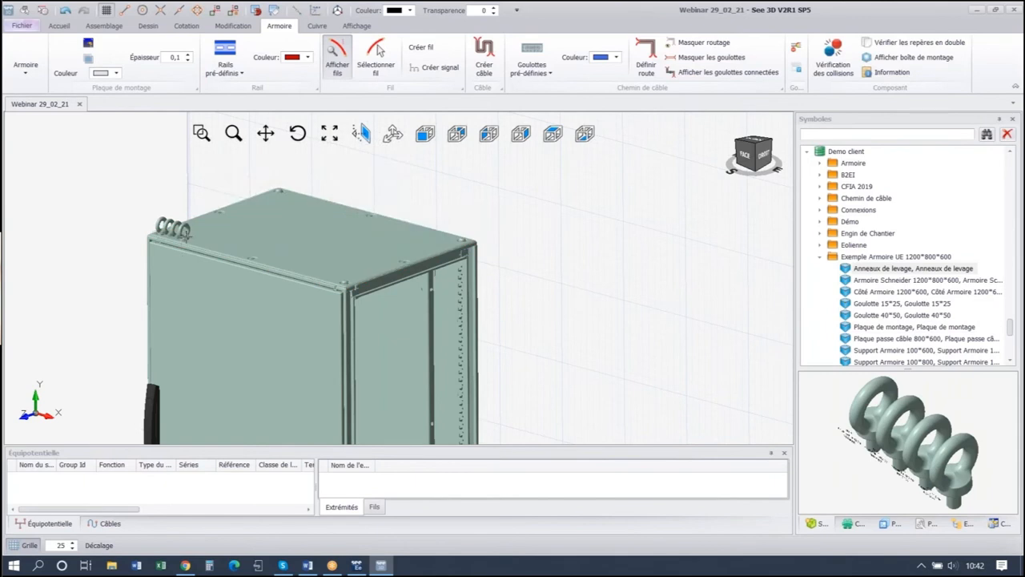
# - Move three of the grouped lifting rings to the other three corners of the cabinet roof
pyautogui.click(260, 207)
pyautogui.click(373, 234)
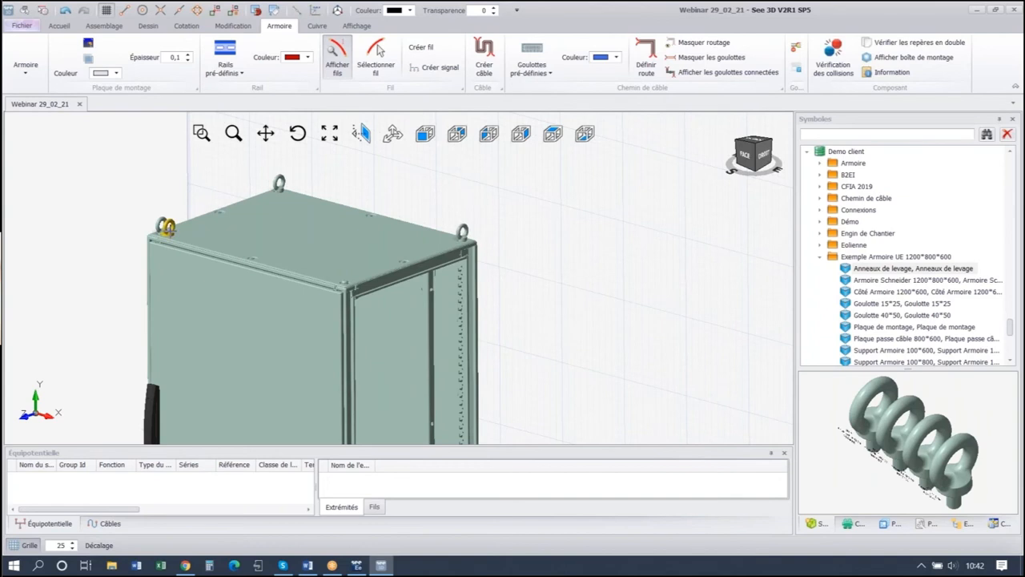
pyautogui.click(310, 268)
pyautogui.scroll(-5, 490, 389)
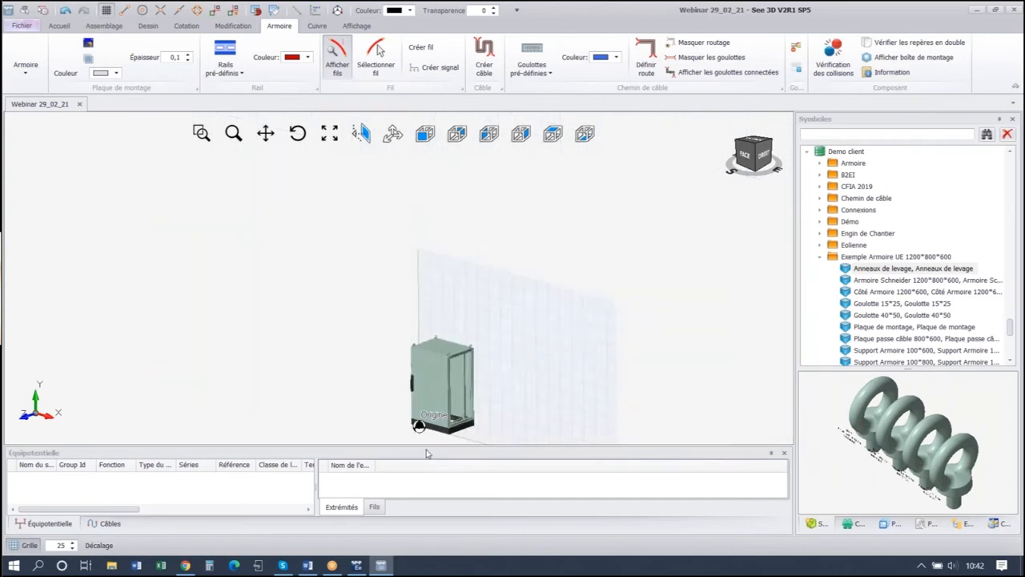
# - Place the Plaque passe câble 800*600 at the bottom of the cabinet
pyautogui.scroll(4, 421, 391)
pyautogui.scroll(-4, 563, 378)
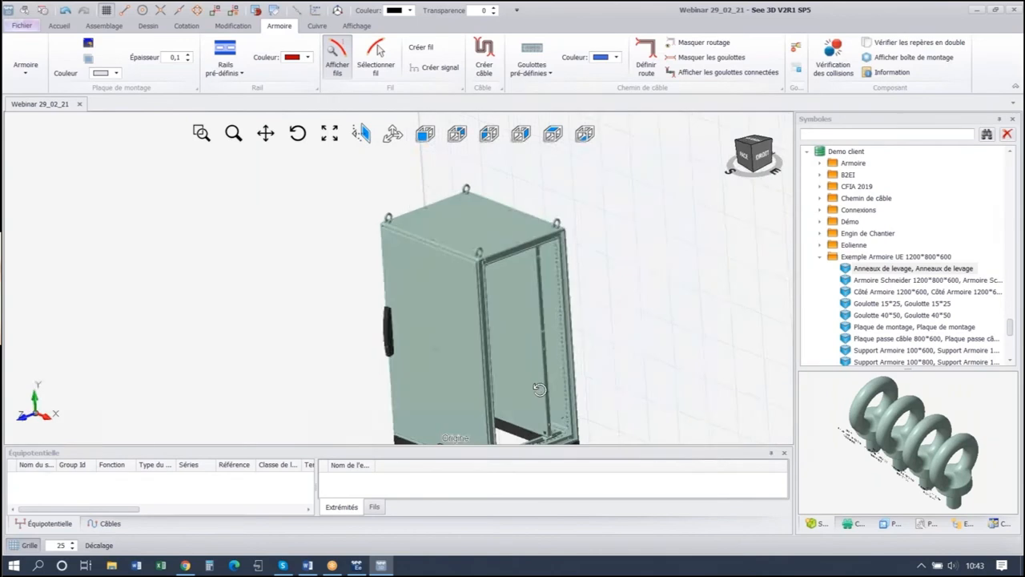
pyautogui.scroll(5, 513, 376)
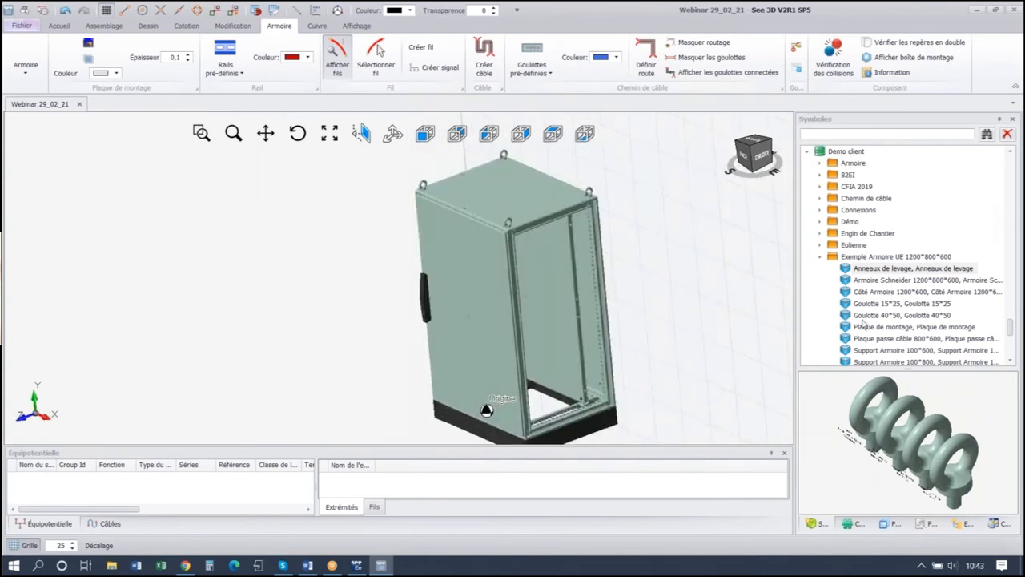
pyautogui.moveTo(875, 339); pyautogui.dragTo(602, 348)
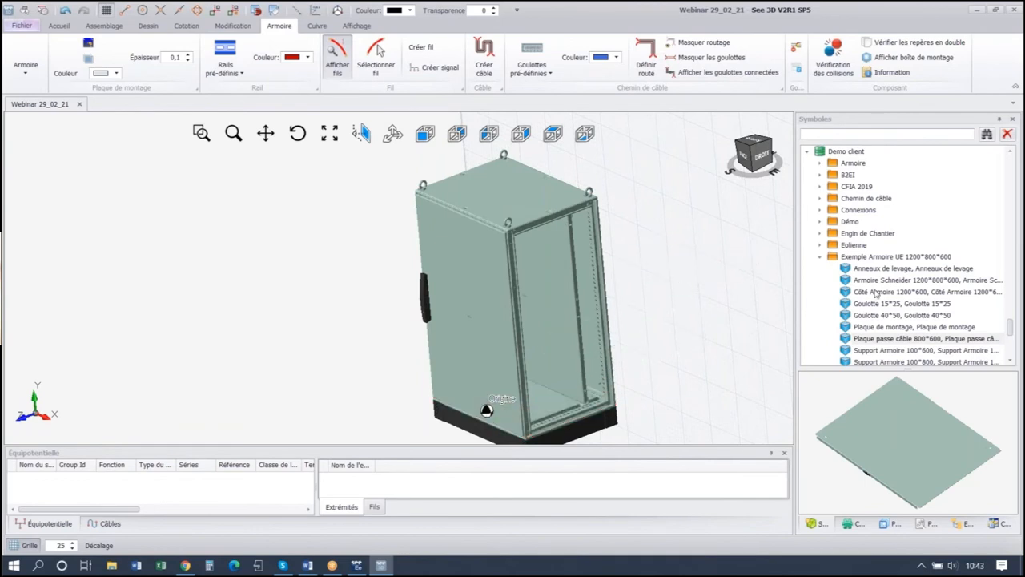
# - Fit Côté Armoire 1200*600 panels onto both open sides of the cabinet, moving the one placed in free space onto the handle side
pyautogui.moveTo(874, 295); pyautogui.dragTo(609, 320)
pyautogui.moveTo(471, 329); pyautogui.dragTo(547, 307, button='middle')
pyautogui.moveTo(546, 311); pyautogui.dragTo(382, 305)
pyautogui.moveTo(383, 304); pyautogui.dragTo(412, 304, button='middle')
pyautogui.click(385, 349)
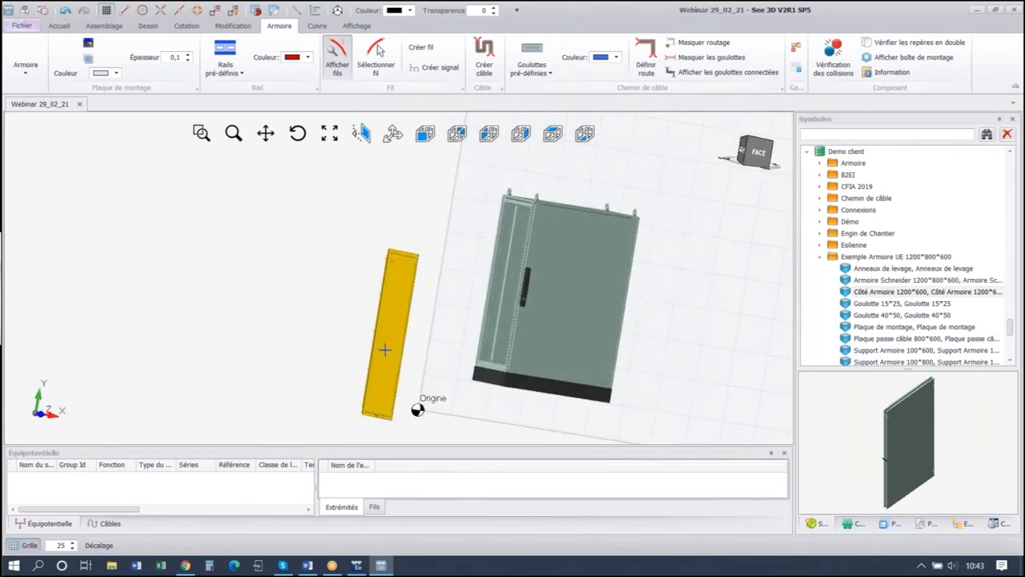
pyautogui.moveTo(385, 350); pyautogui.dragTo(502, 289)
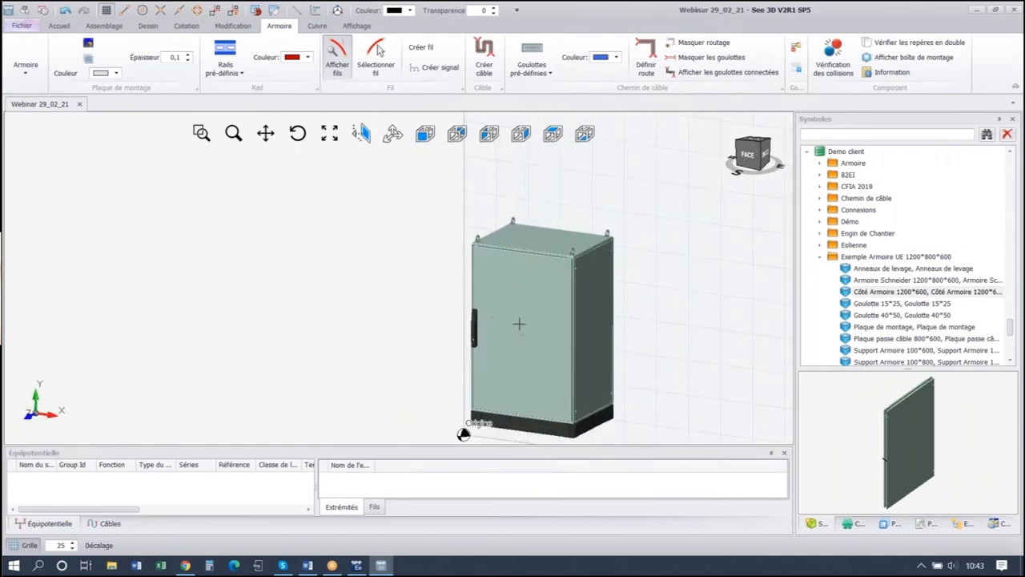
# - Hide the side panel on the cabinet side opposite the door handle, using its entry in the project explorer
pyautogui.moveTo(920, 434); pyautogui.dragTo(912, 374)
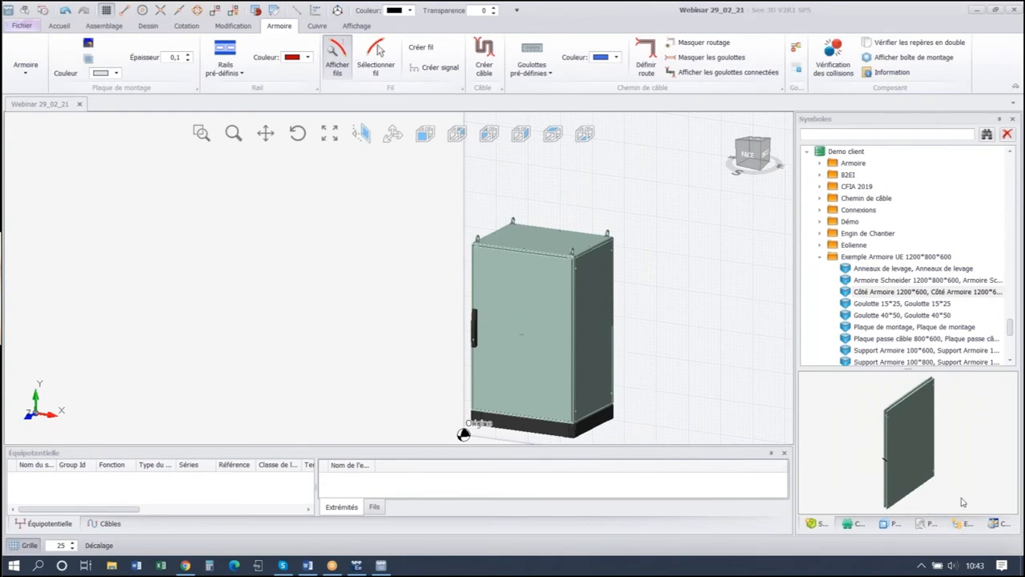
pyautogui.click(963, 524)
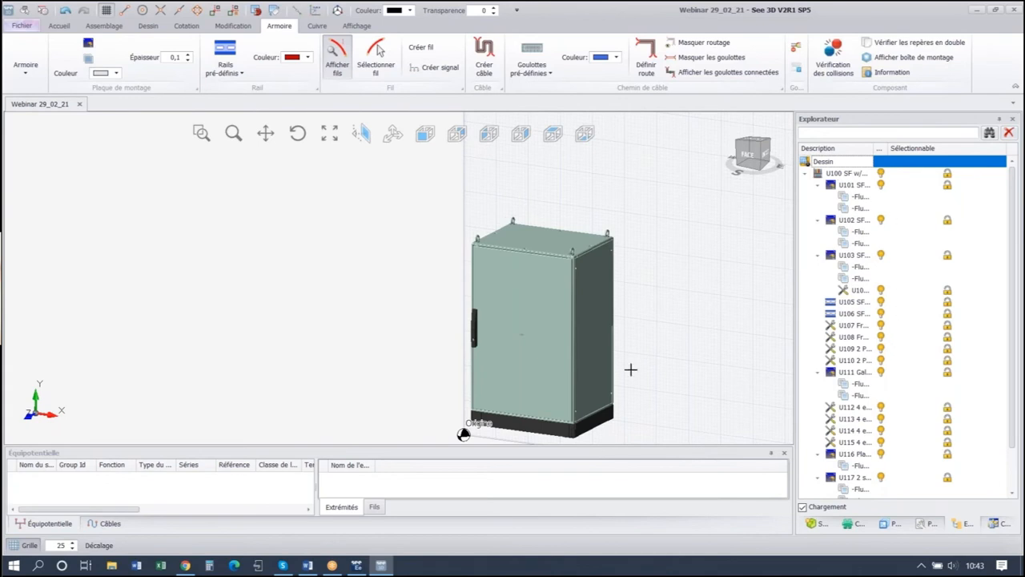
pyautogui.click(591, 318)
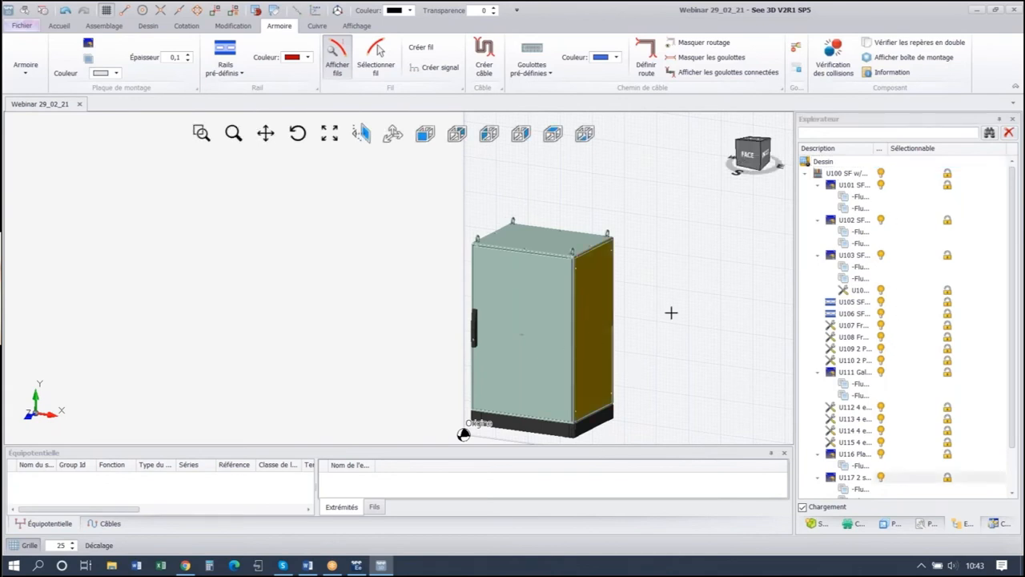
pyautogui.click(881, 478)
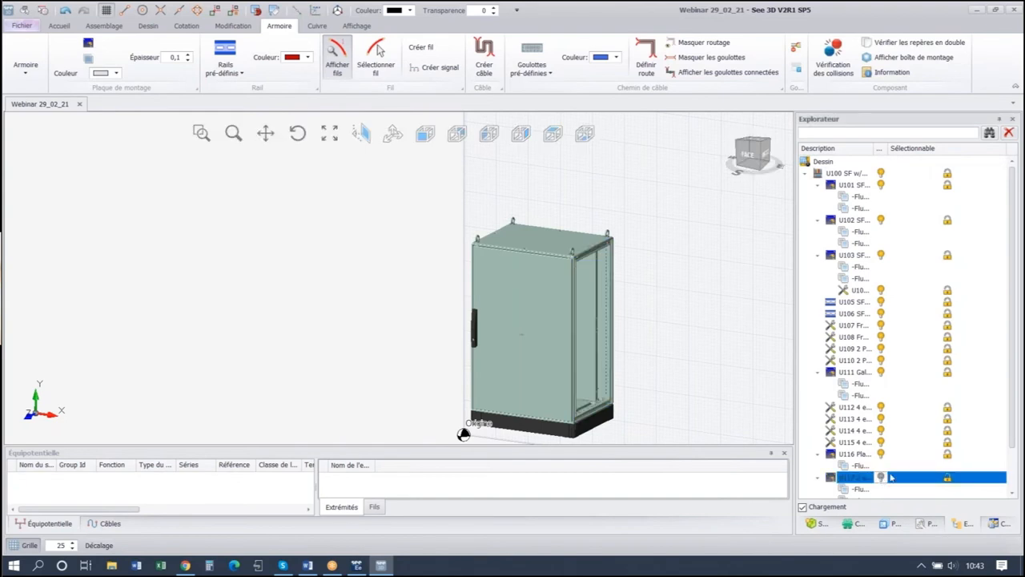
# - Hide the front door panel and the remaining side panel on the handle side, using their entries in the project explorer
pyautogui.click(528, 364)
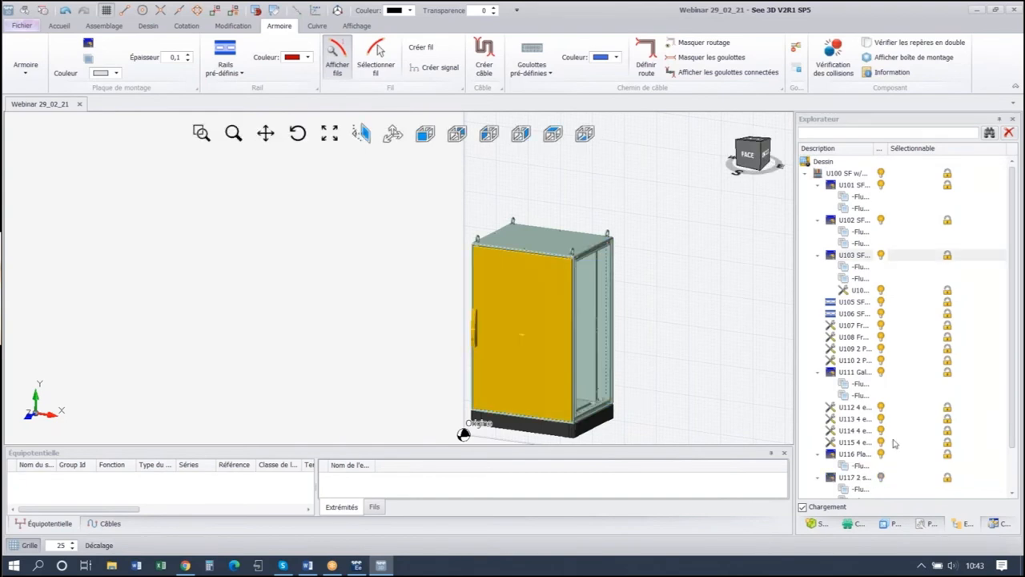
pyautogui.click(881, 255)
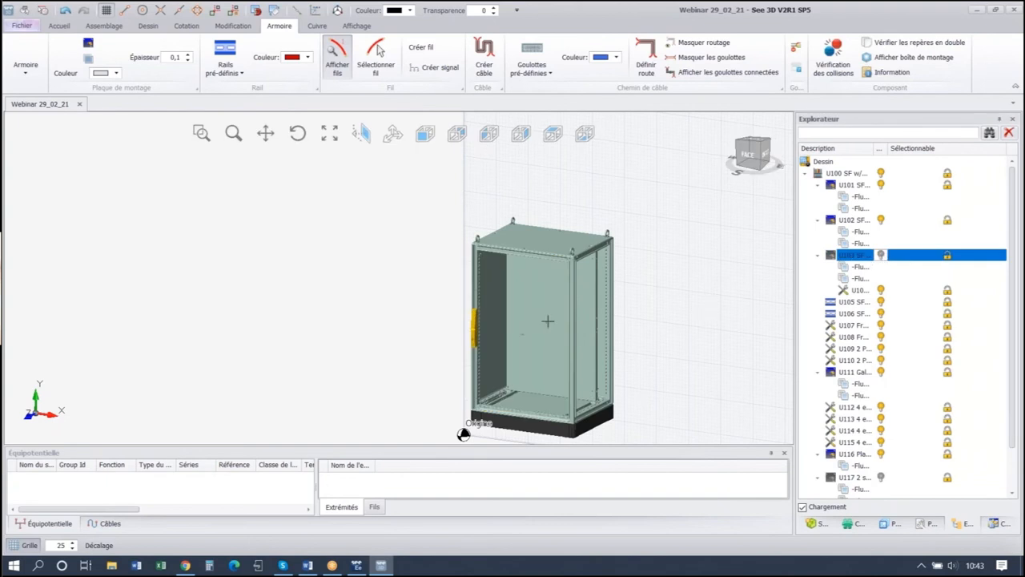
pyautogui.click(487, 290)
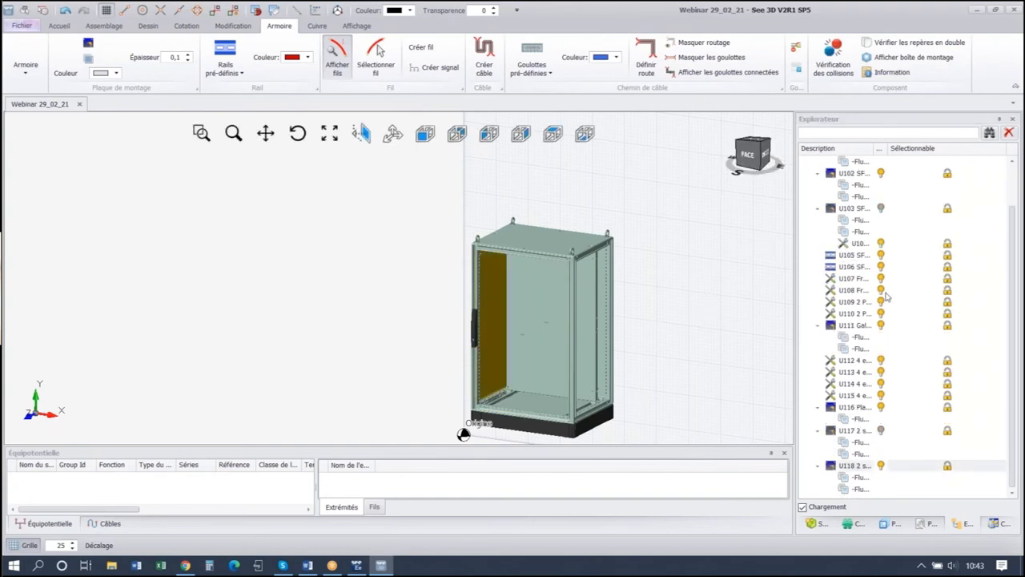
pyautogui.click(881, 466)
# - Define the front face of the mounting plate inside the cabinet as the work plane
pyautogui.scroll(5, 589, 339)
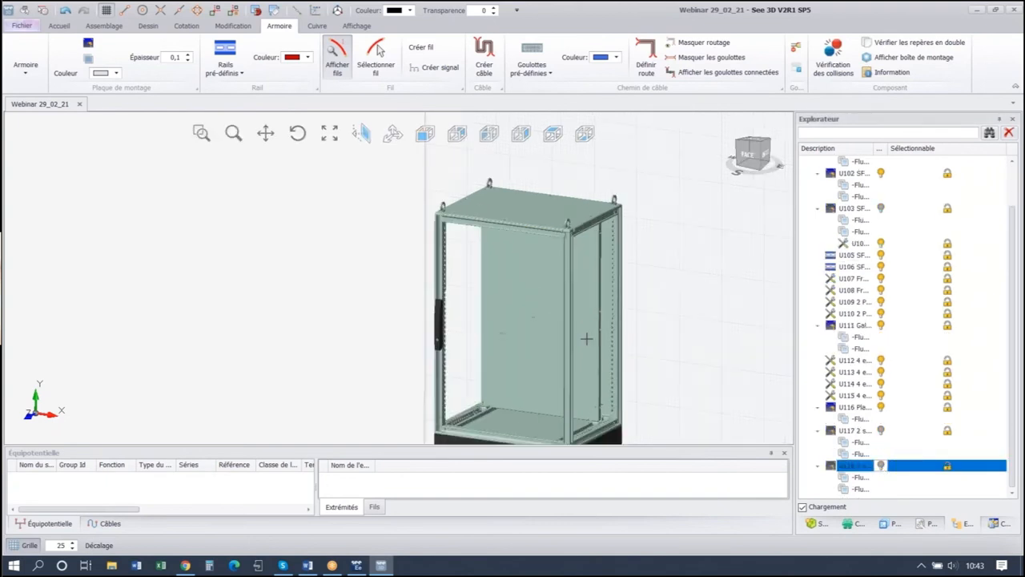
pyautogui.click(459, 330)
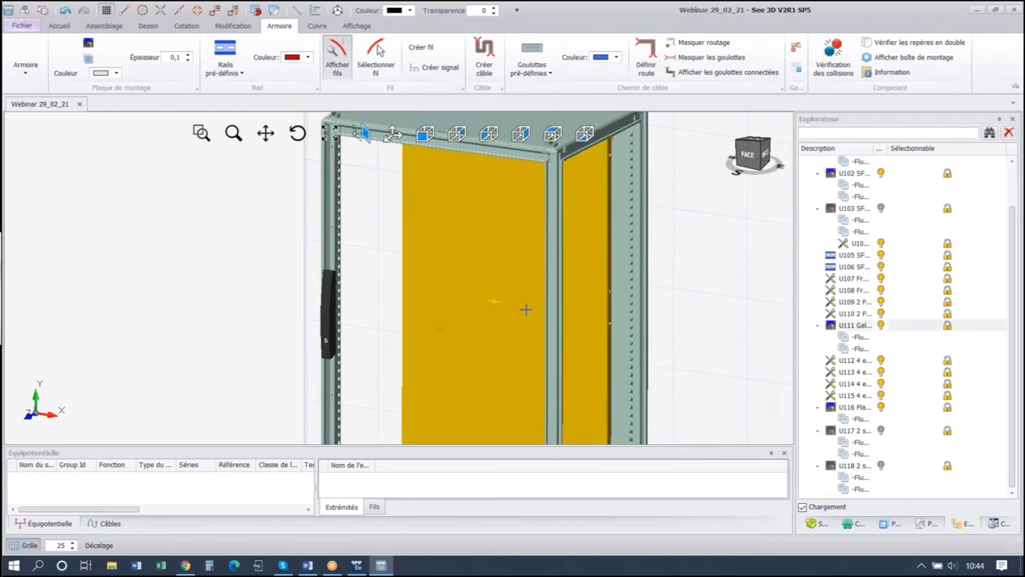
pyautogui.rightClick(858, 338)
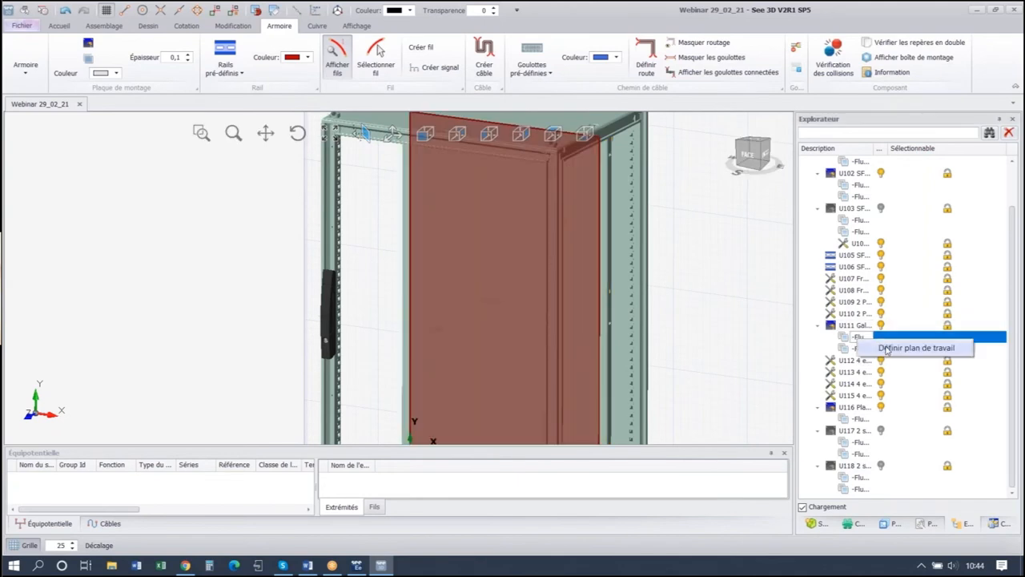
pyautogui.click(913, 348)
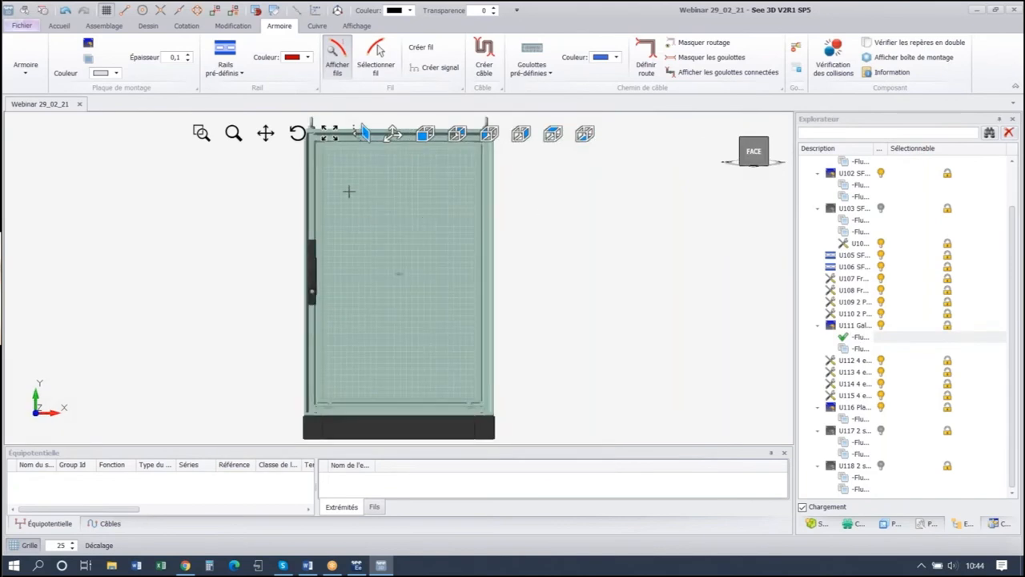
pyautogui.scroll(3, 337, 164)
pyautogui.scroll(2, 336, 164)
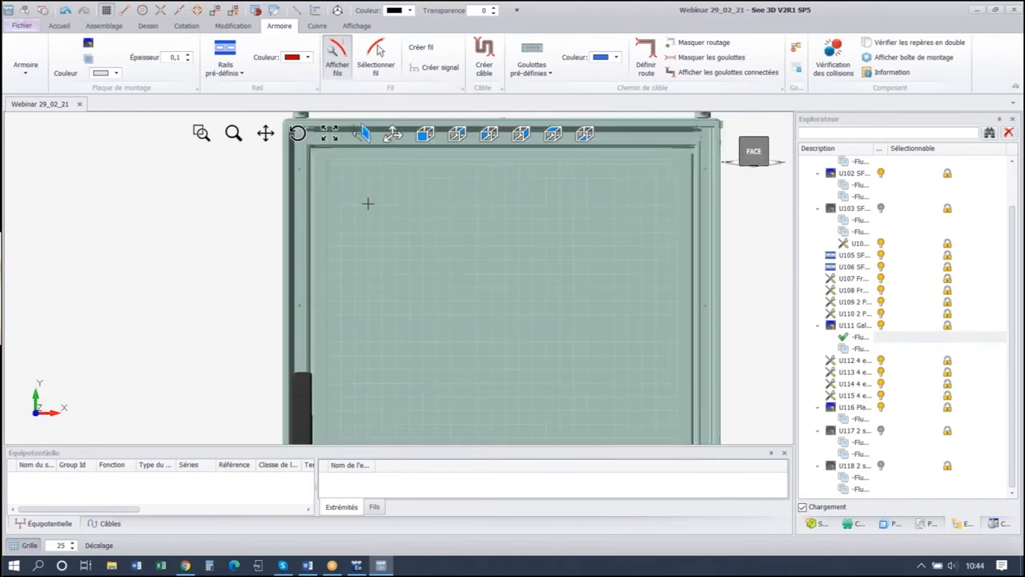
# - Set the grid spacing of the work plane to 10
pyautogui.hotkey('alt', 'Tab')
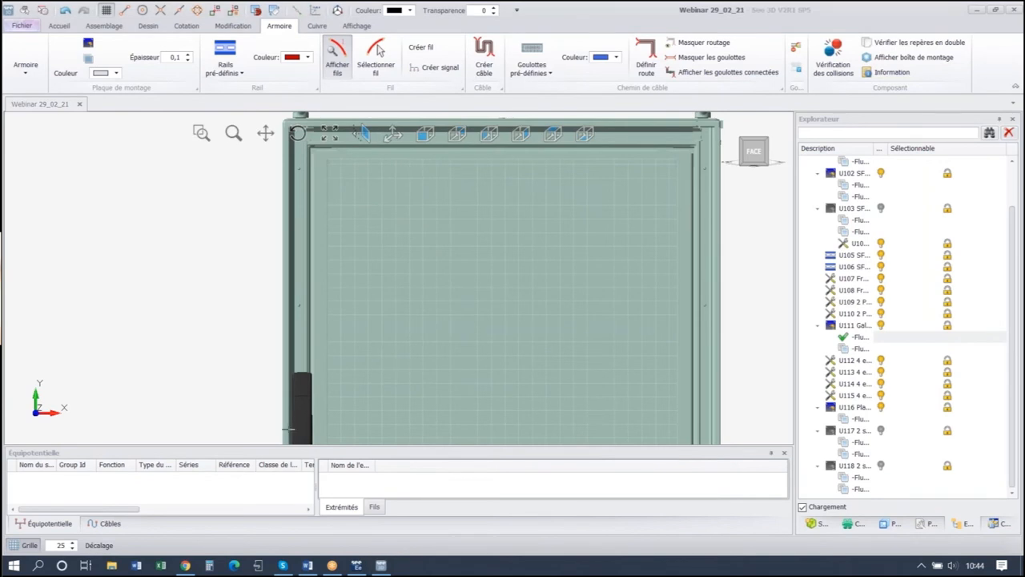
pyautogui.click(52, 544)
pyautogui.moveTo(49, 545); pyautogui.dragTo(68, 544)
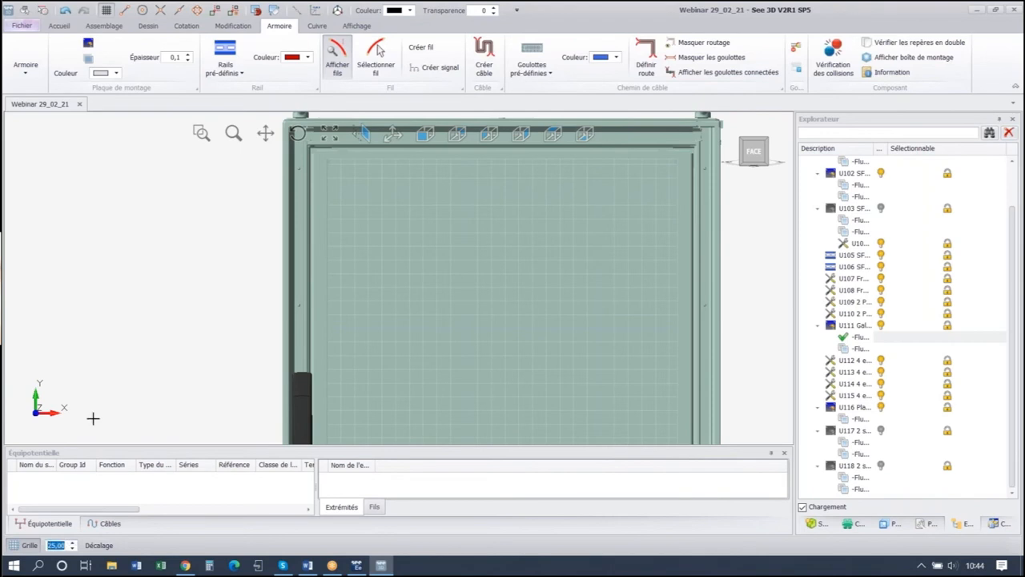
pyautogui.write('1')
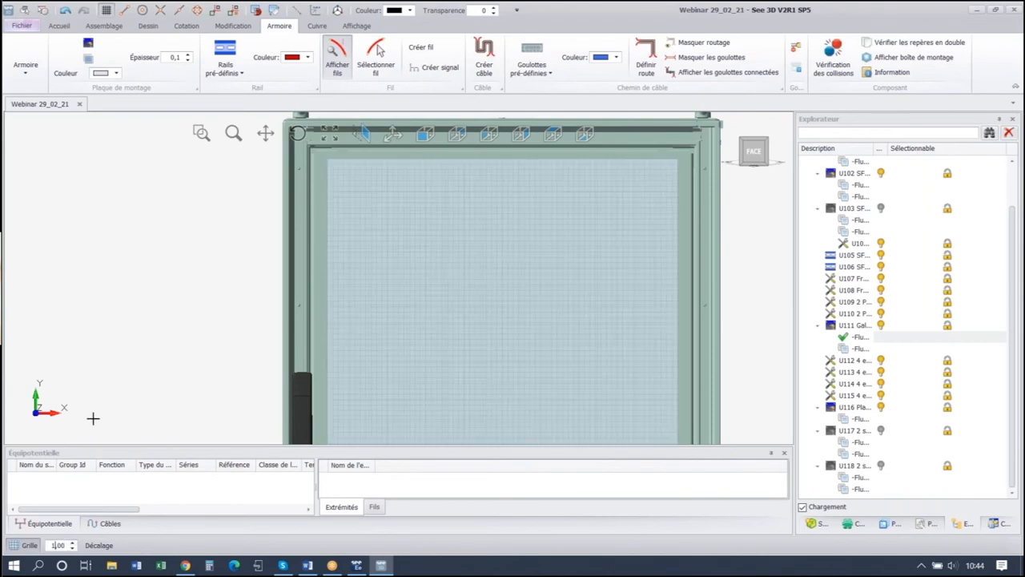
pyautogui.write('0')
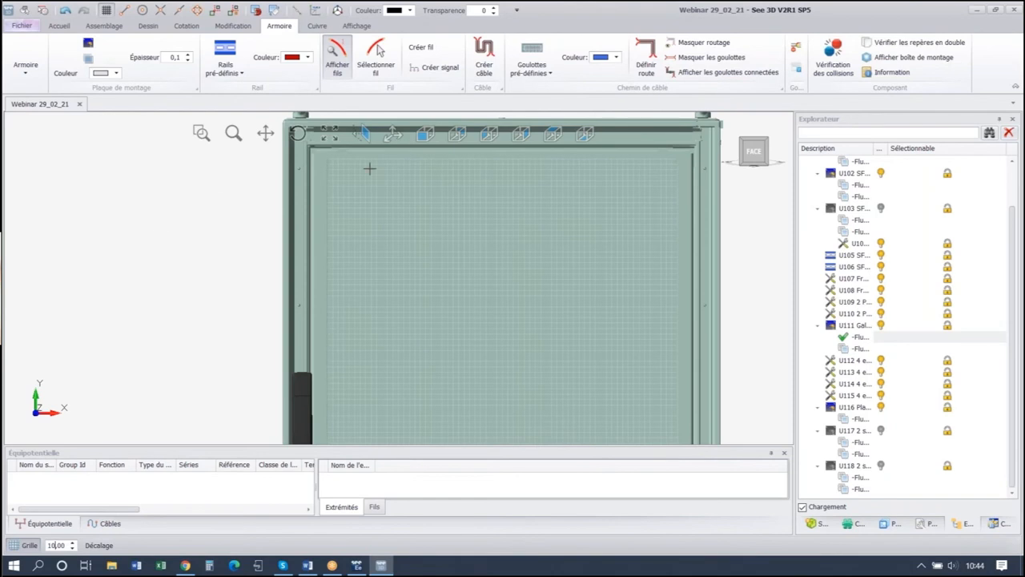
pyautogui.click(906, 125)
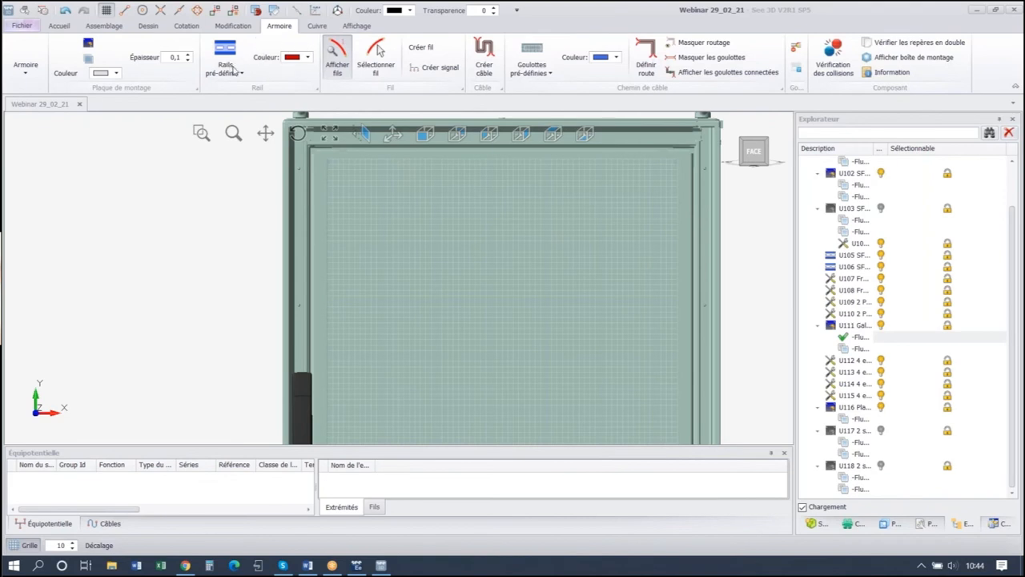
pyautogui.click(536, 72)
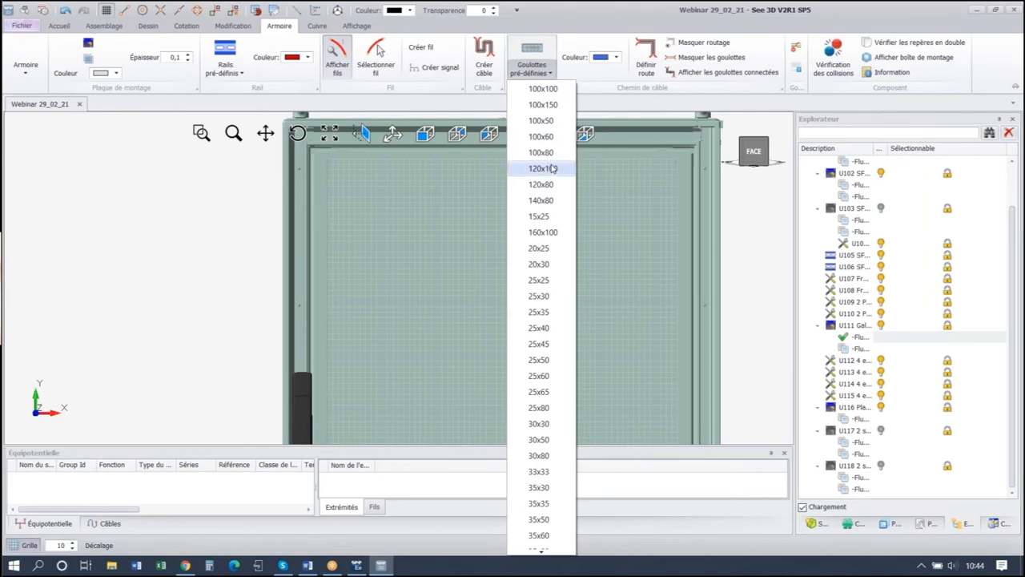
pyautogui.click(742, 204)
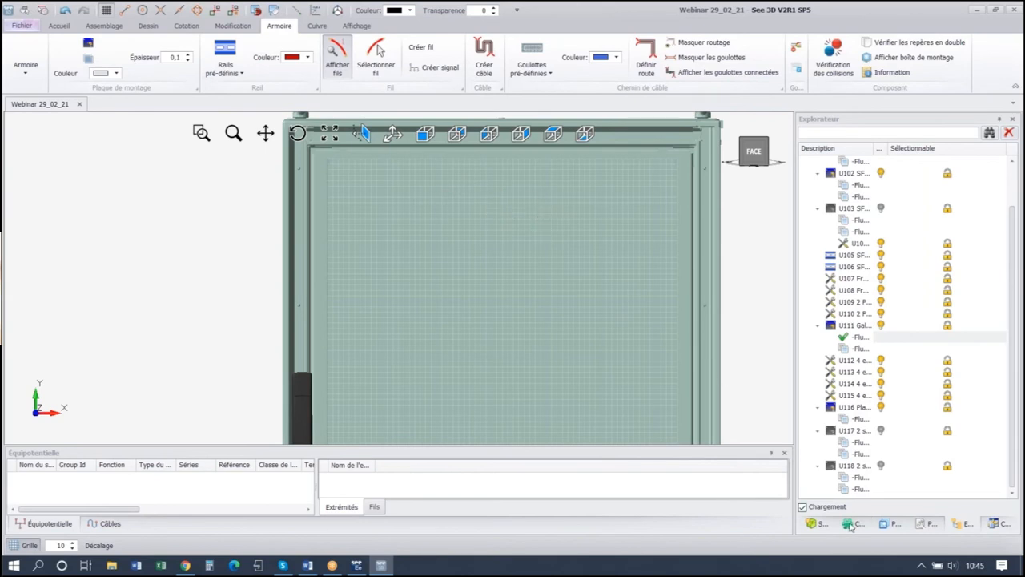
# - Place a Goulotte 40*50 from the symbol library horizontally along the top of the mounting plate, with a length of 630
pyautogui.click(818, 525)
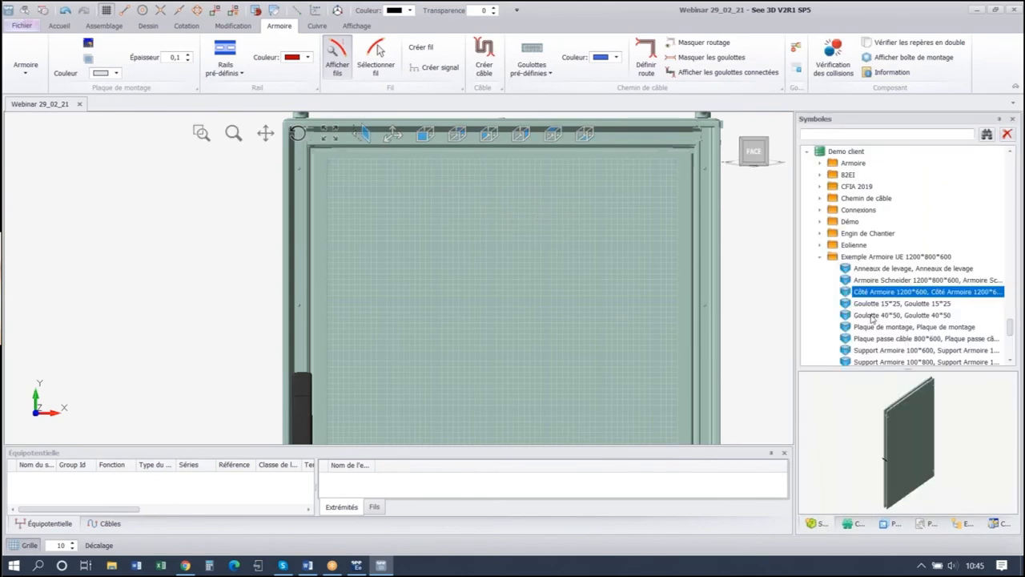
pyautogui.moveTo(870, 318); pyautogui.dragTo(336, 185)
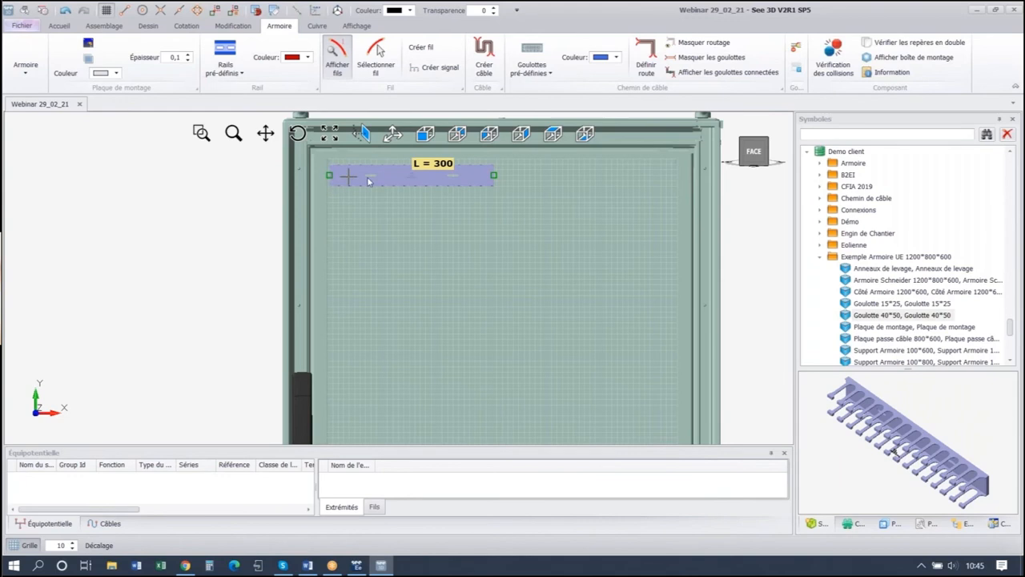
pyautogui.moveTo(494, 176); pyautogui.dragTo(658, 176)
pyautogui.moveTo(583, 187); pyautogui.dragTo(675, 178)
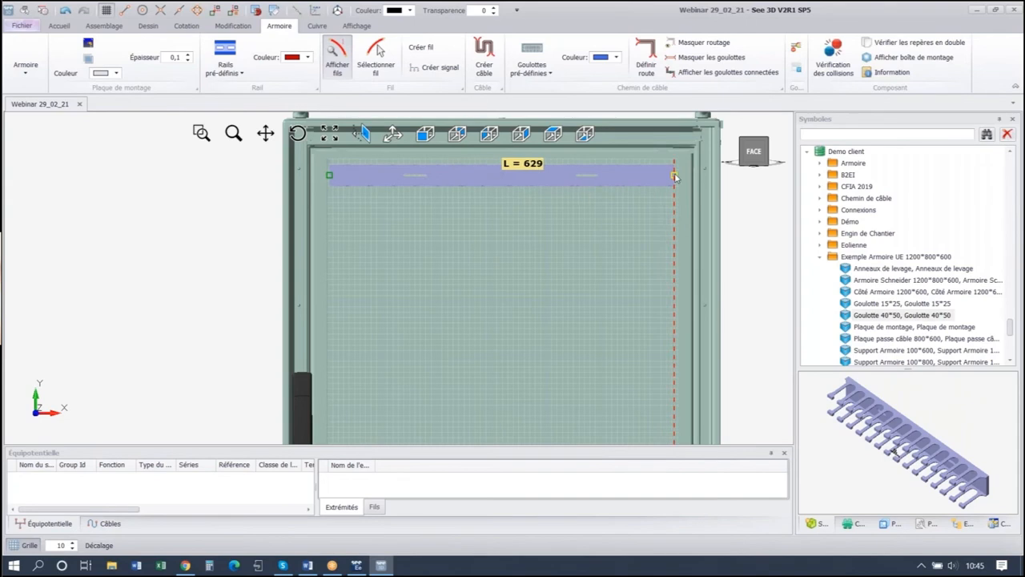
pyautogui.moveTo(674, 175); pyautogui.dragTo(674, 176)
pyautogui.press('space')
pyautogui.write('6')
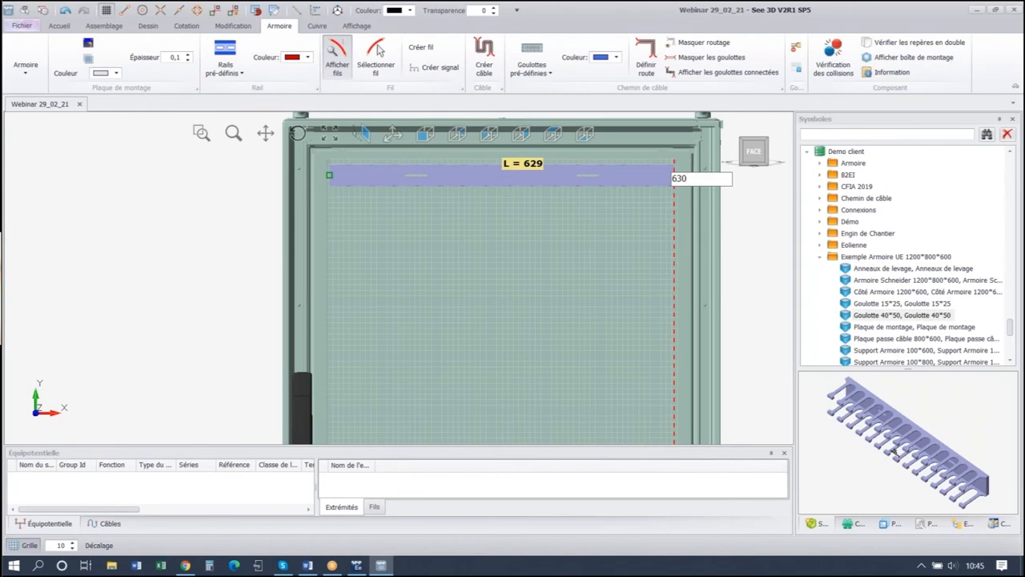
pyautogui.write('30')
pyautogui.press('Return')
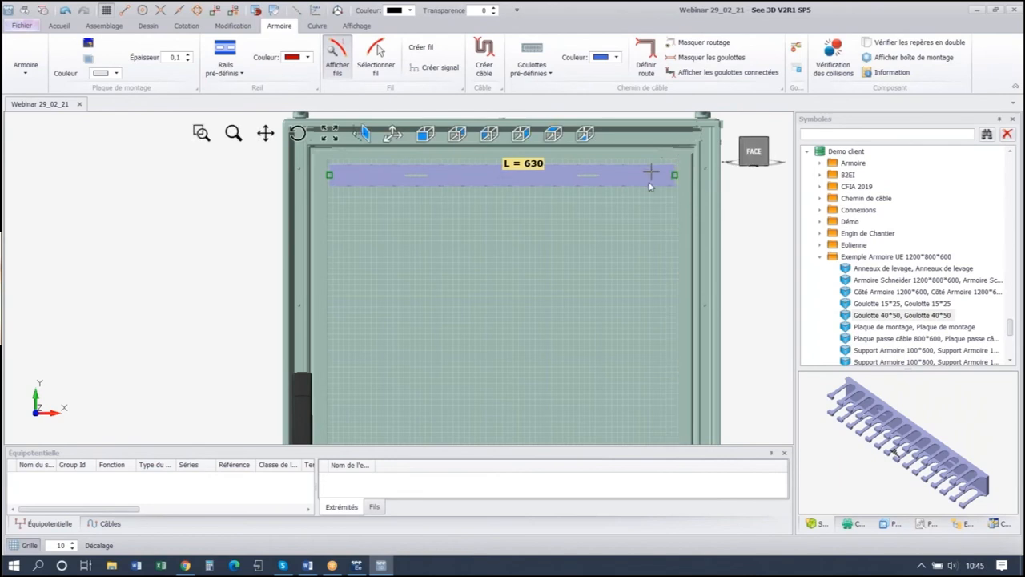
pyautogui.click(726, 186)
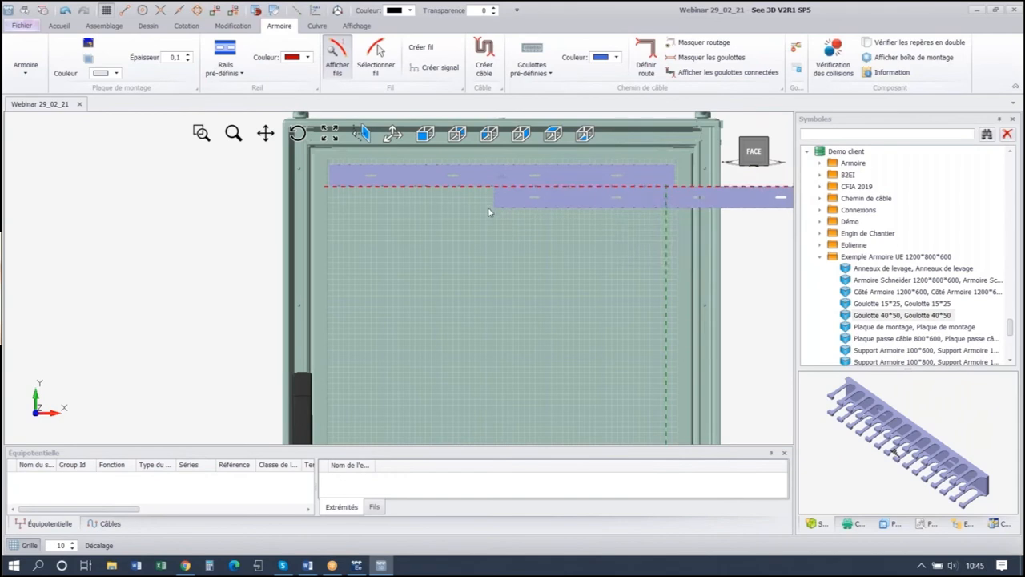
# - Place a second Goulotte 40*50 vertically on the handle side, running from beneath the top duct down to near the mounting plate's lower edge
pyautogui.click(411, 189)
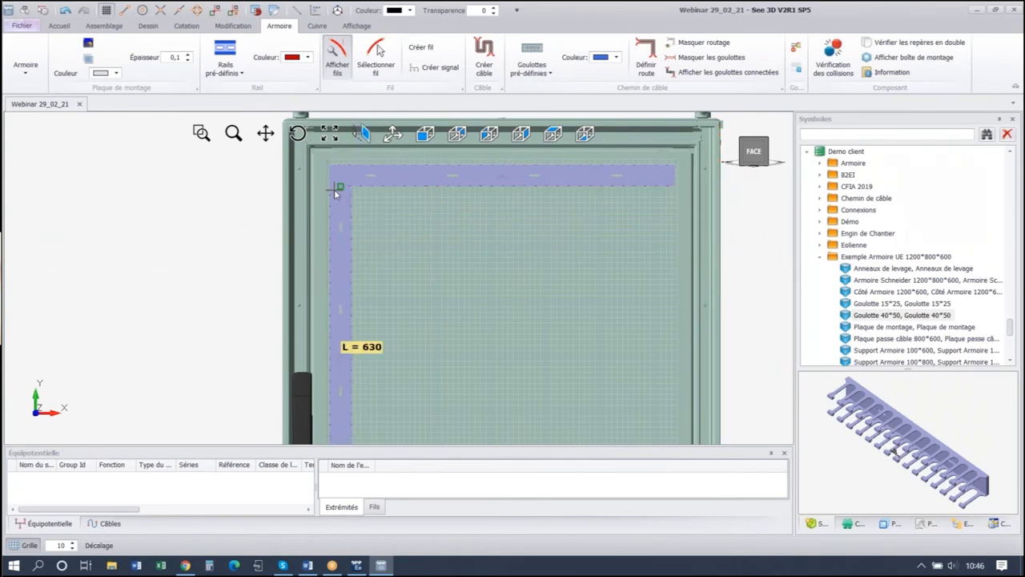
pyautogui.scroll(-3, 334, 190)
pyautogui.scroll(2, 344, 273)
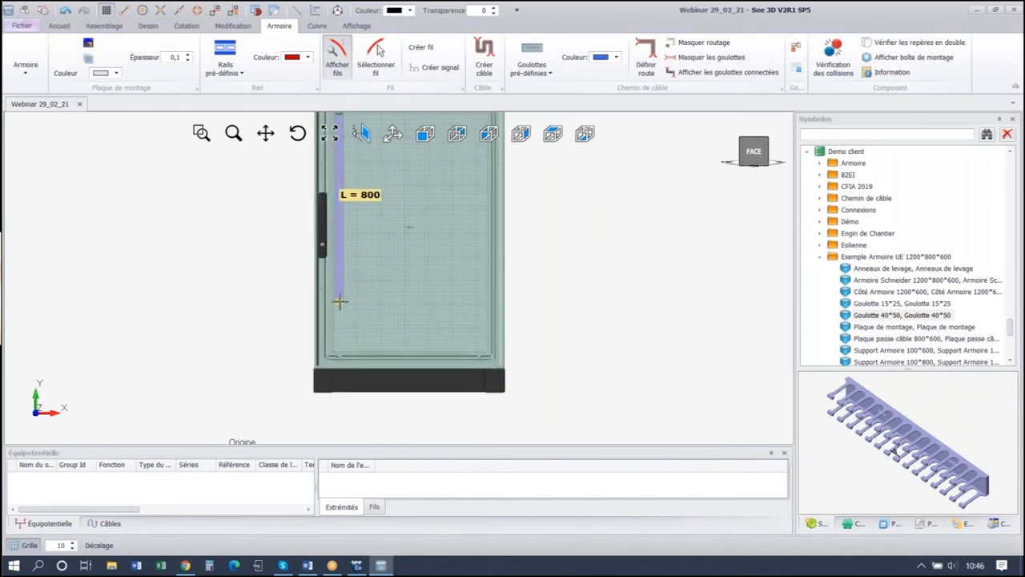
pyautogui.scroll(2, 340, 355)
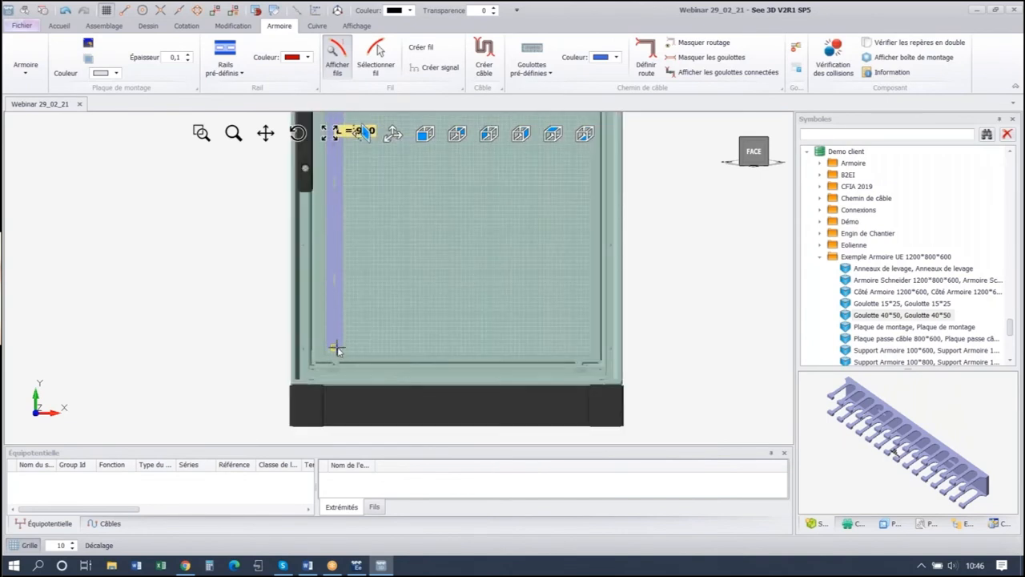
pyautogui.click(336, 349)
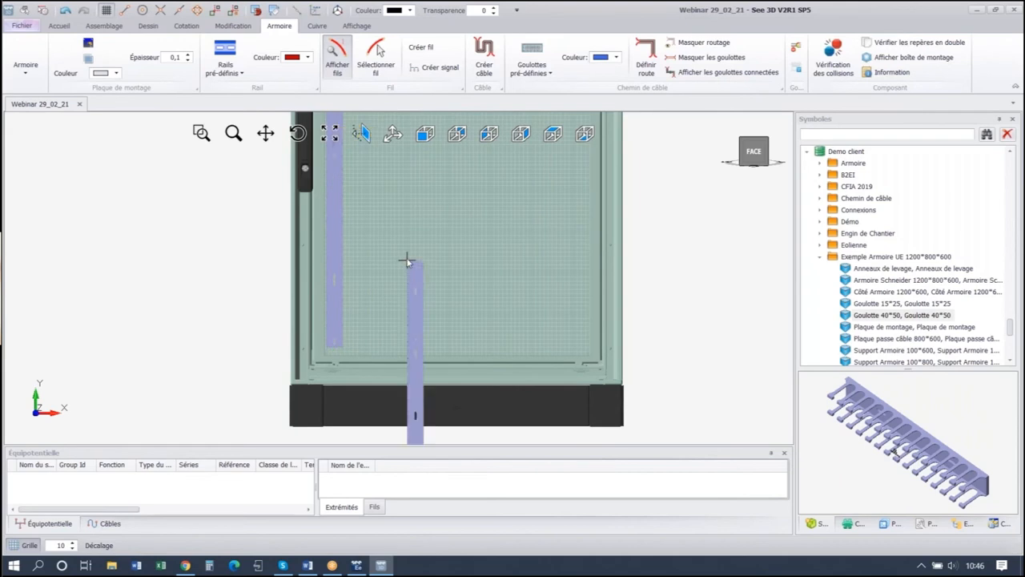
# - Place a third Goulotte 40*50 horizontally below the top duct, starting at the vertical duct with a length of 590, and end the placement
pyautogui.scroll(-3, 359, 296)
pyautogui.scroll(2, 343, 348)
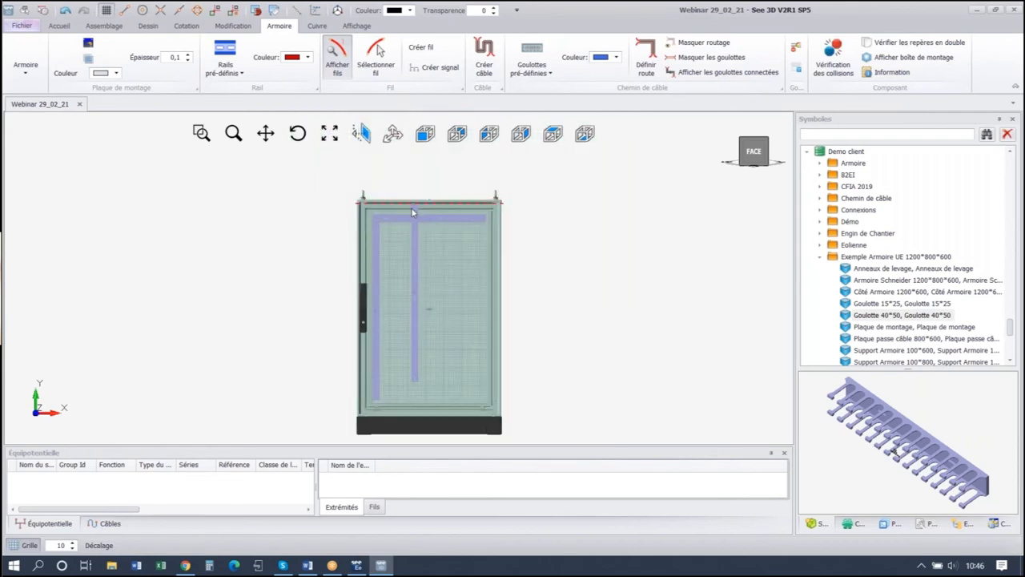
pyautogui.scroll(3, 405, 272)
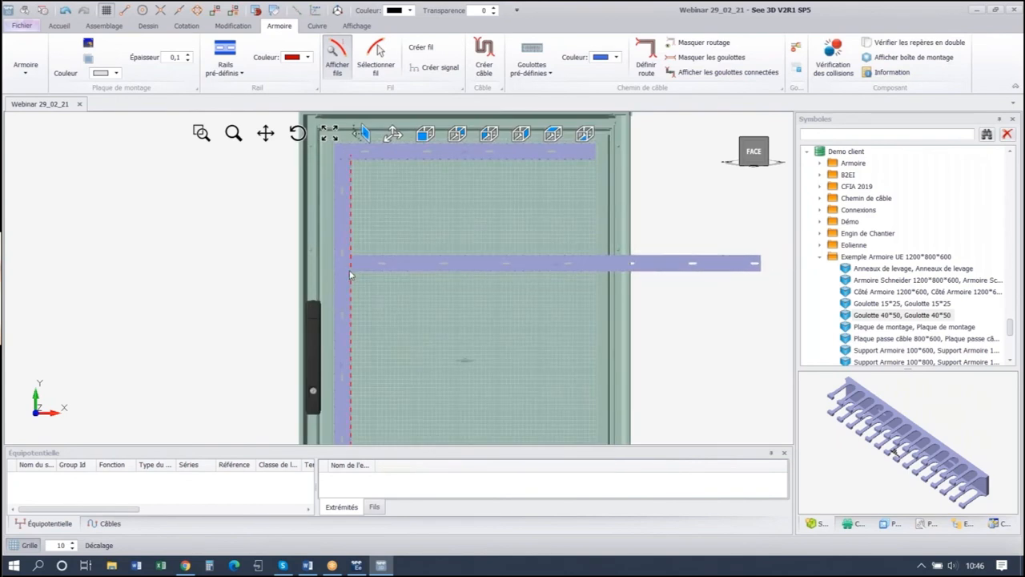
pyautogui.click(351, 275)
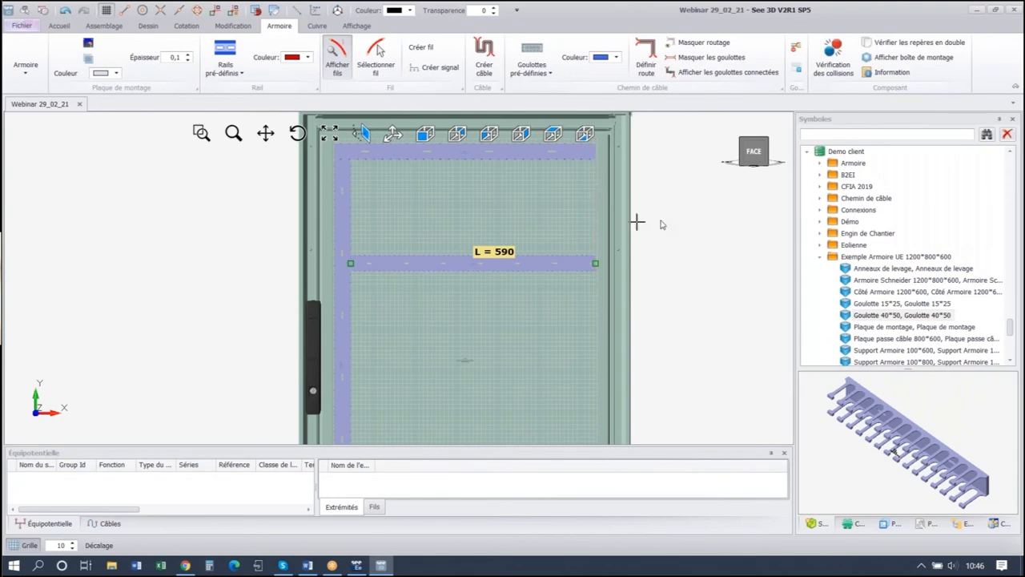
pyautogui.click(729, 247)
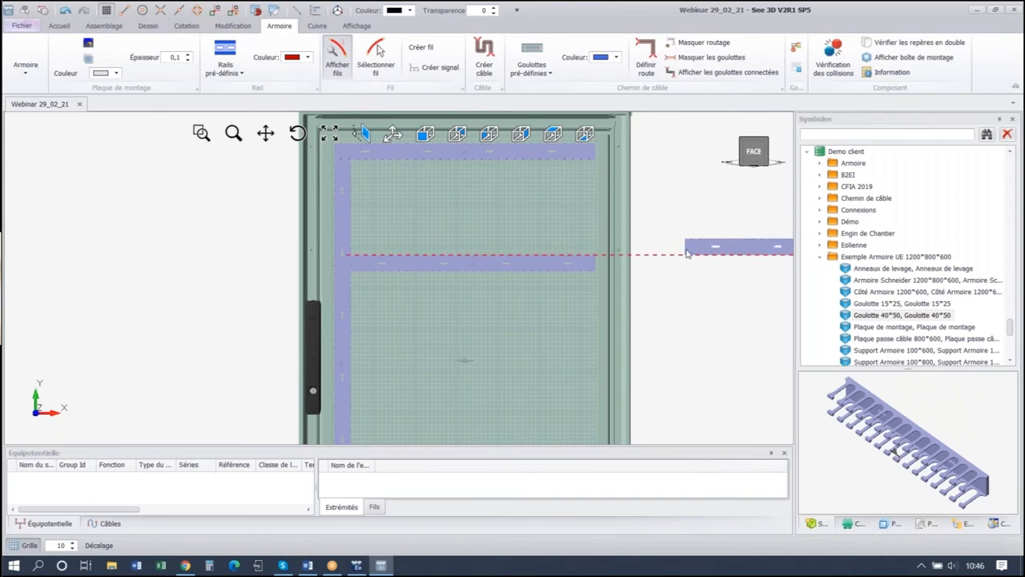
pyautogui.press('Escape')
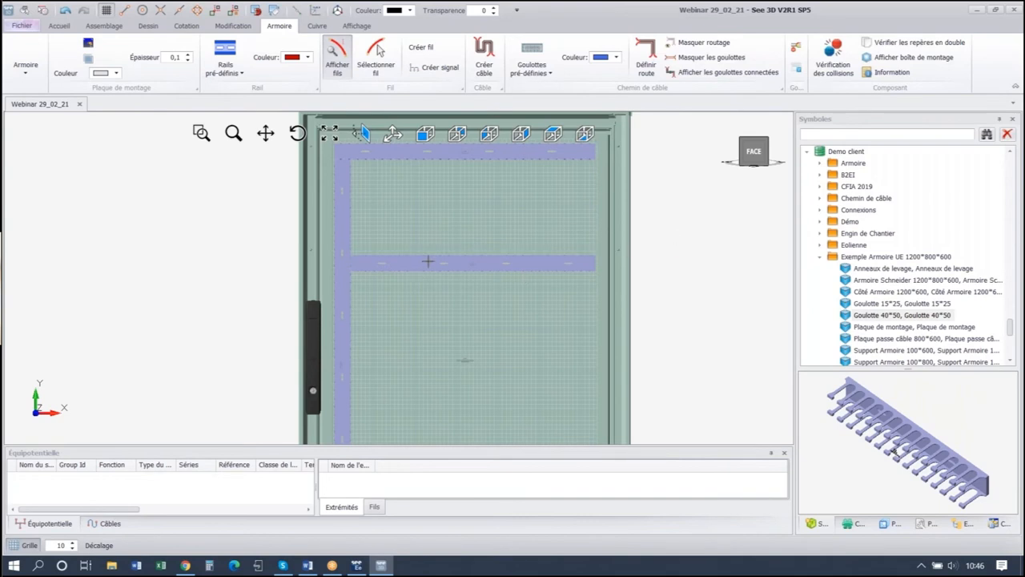
# - Measure the gap between the top duct and the horizontal duct below it, and set that distance to 150
pyautogui.moveTo(435, 277); pyautogui.dragTo(401, 259, button='middle')
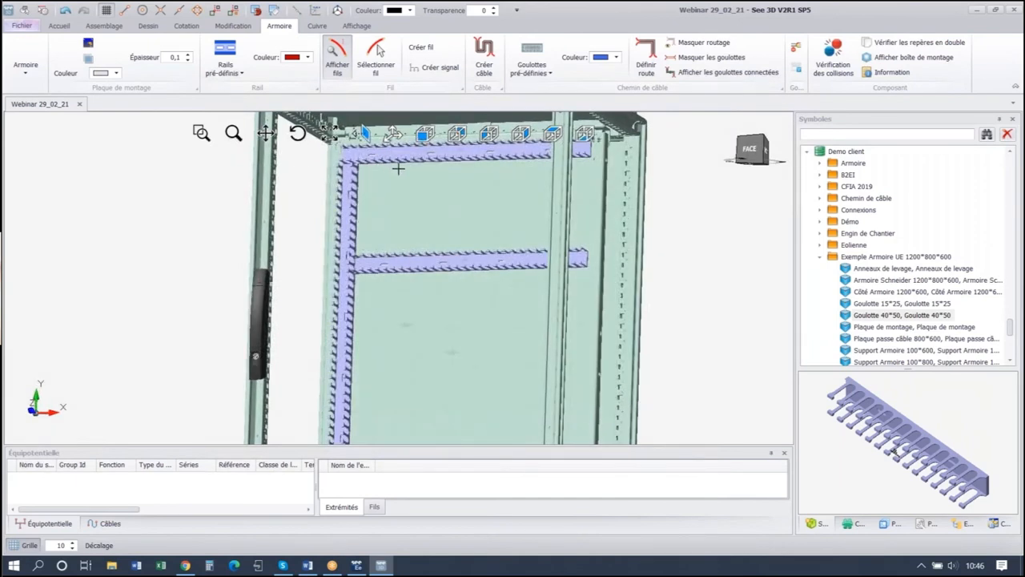
pyautogui.click(186, 29)
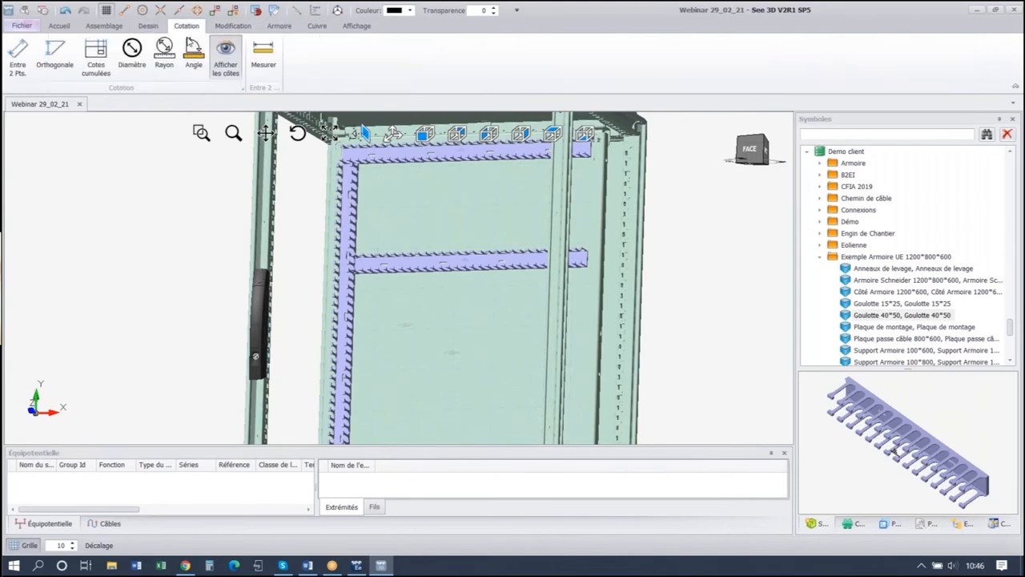
pyautogui.click(265, 70)
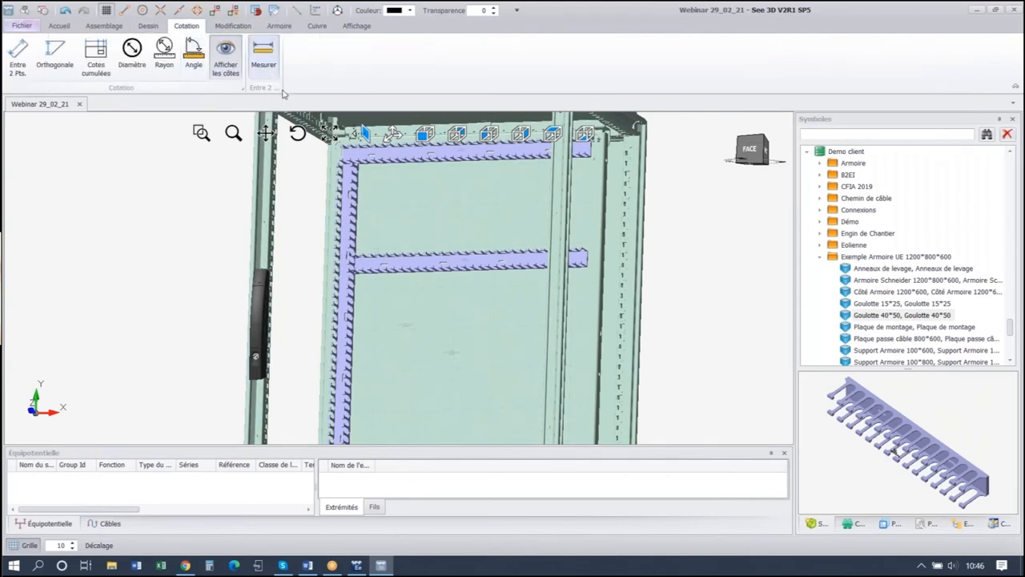
pyautogui.scroll(5, 379, 221)
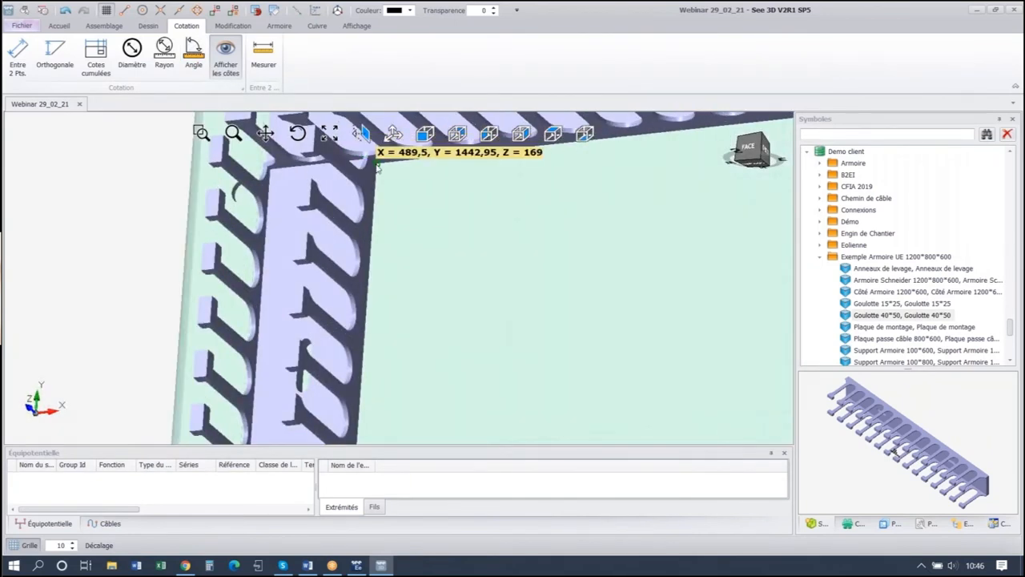
pyautogui.click(377, 162)
pyautogui.scroll(-3, 378, 224)
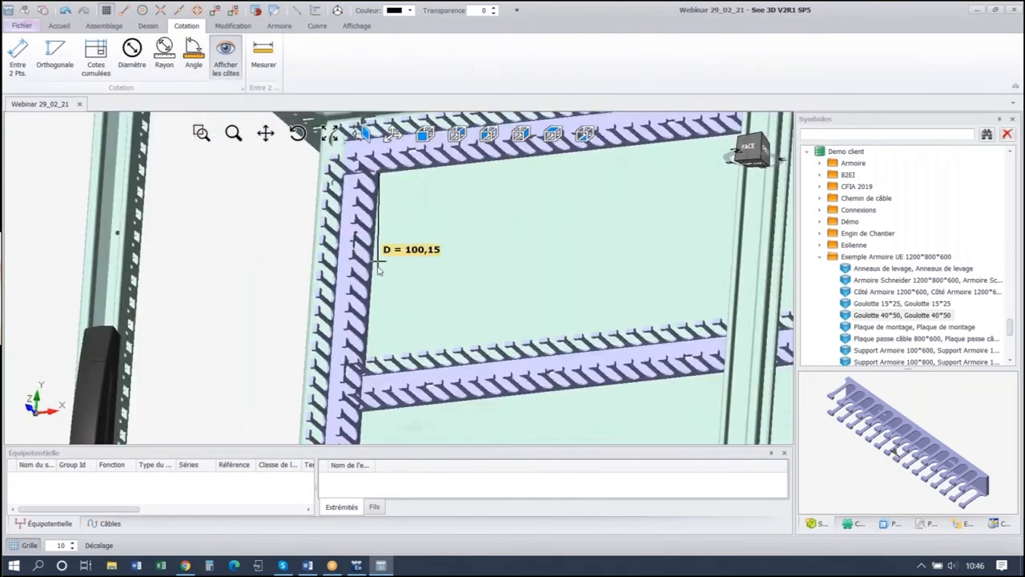
pyautogui.moveTo(377, 279); pyautogui.dragTo(377, 370, button='middle')
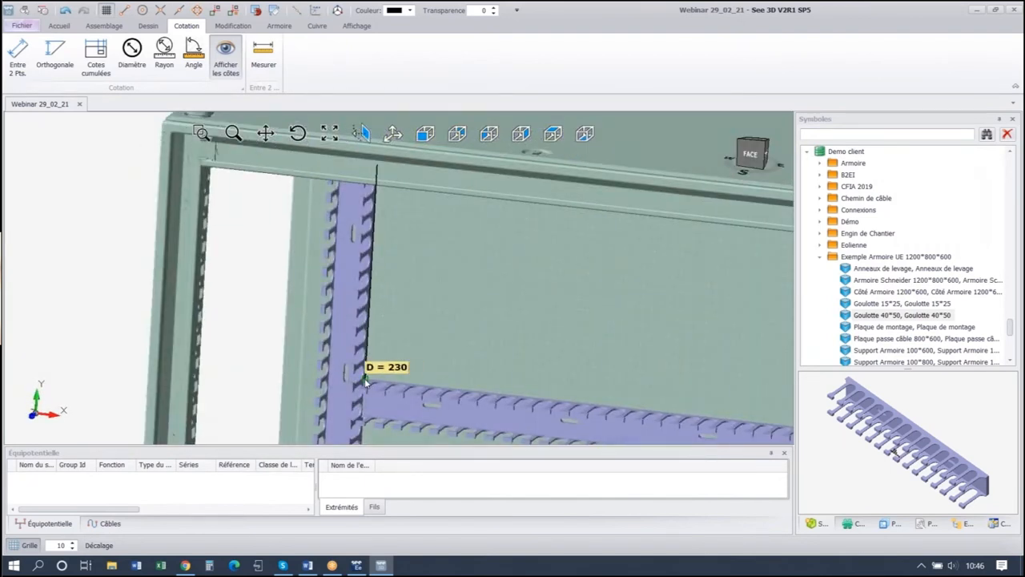
pyautogui.scroll(5, 366, 382)
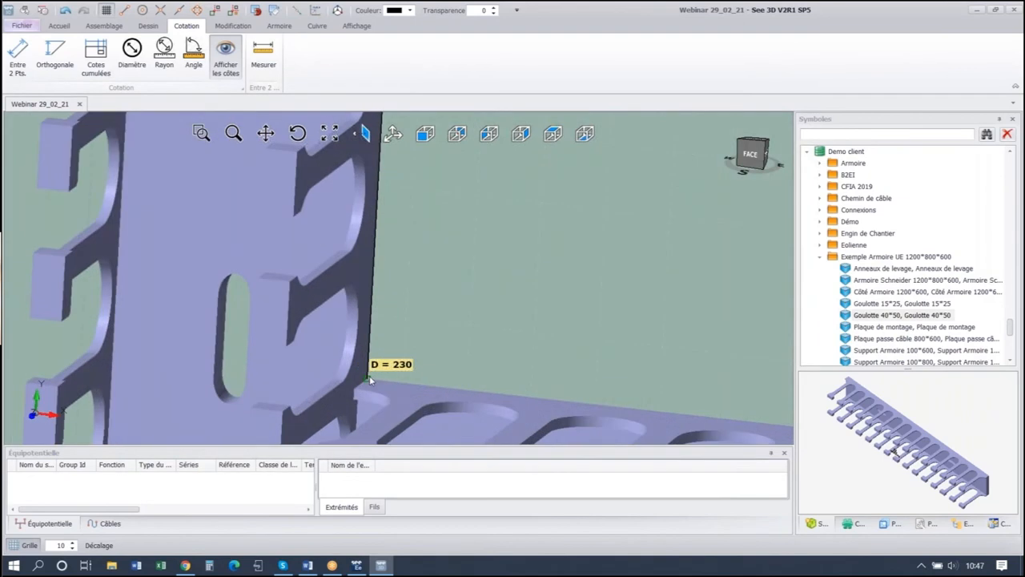
pyautogui.click(370, 381)
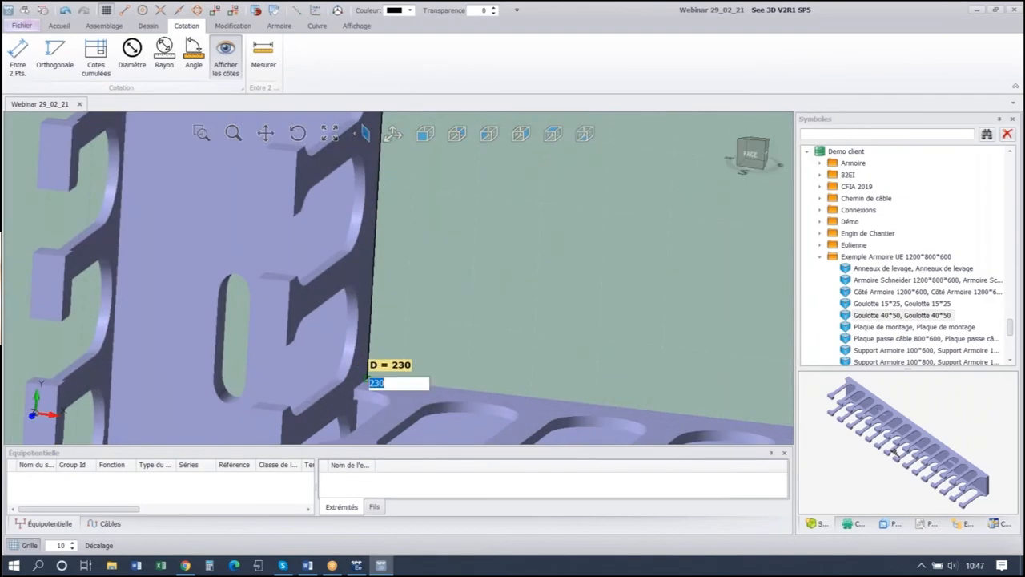
pyautogui.write('150')
pyautogui.press('Return')
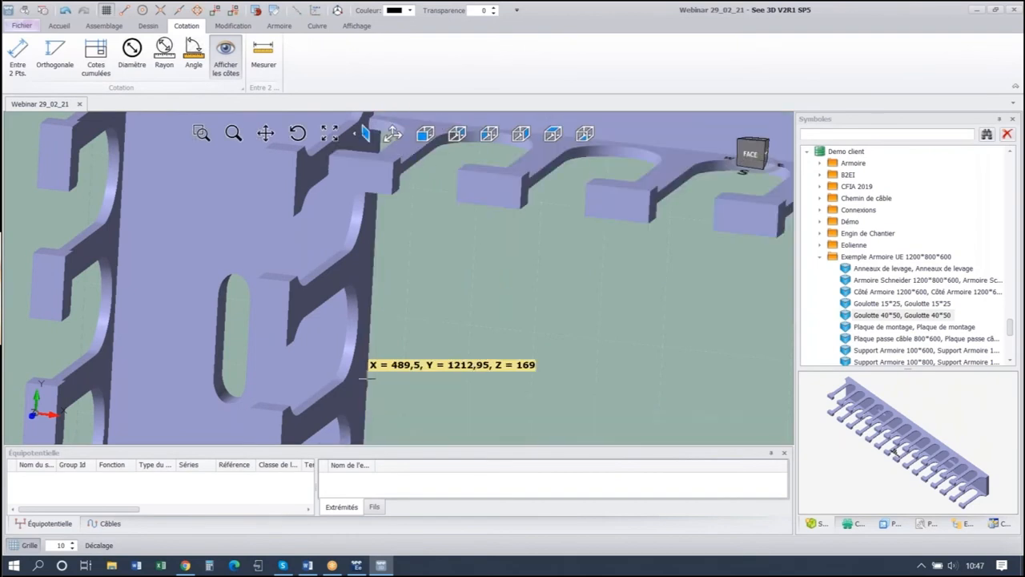
# - Copy the second horizontal duct four times down the mounting plate with a multiple copy along Y at a distance of -150
pyautogui.scroll(-5, 417, 240)
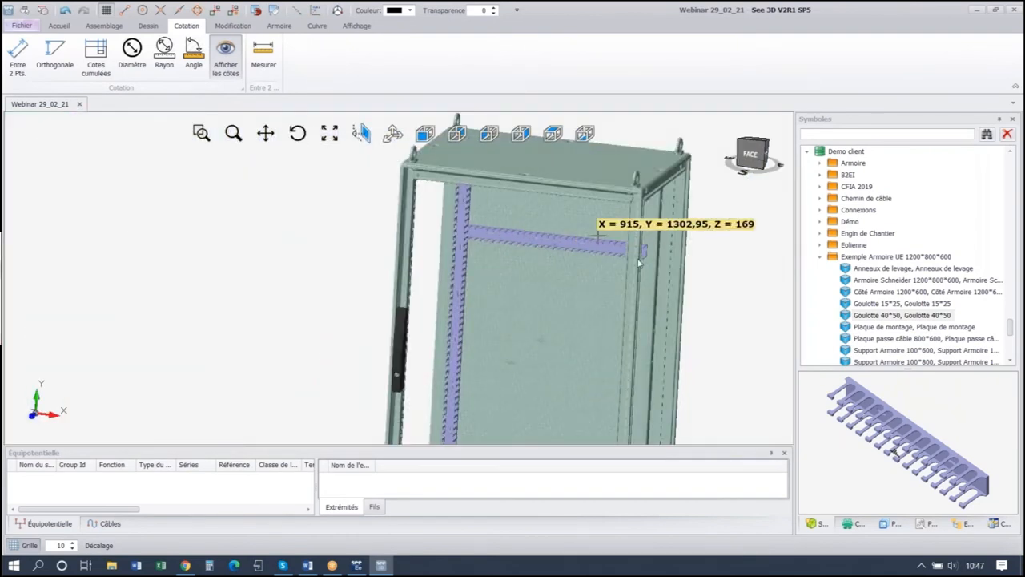
pyautogui.moveTo(710, 284); pyautogui.dragTo(728, 245, button='middle')
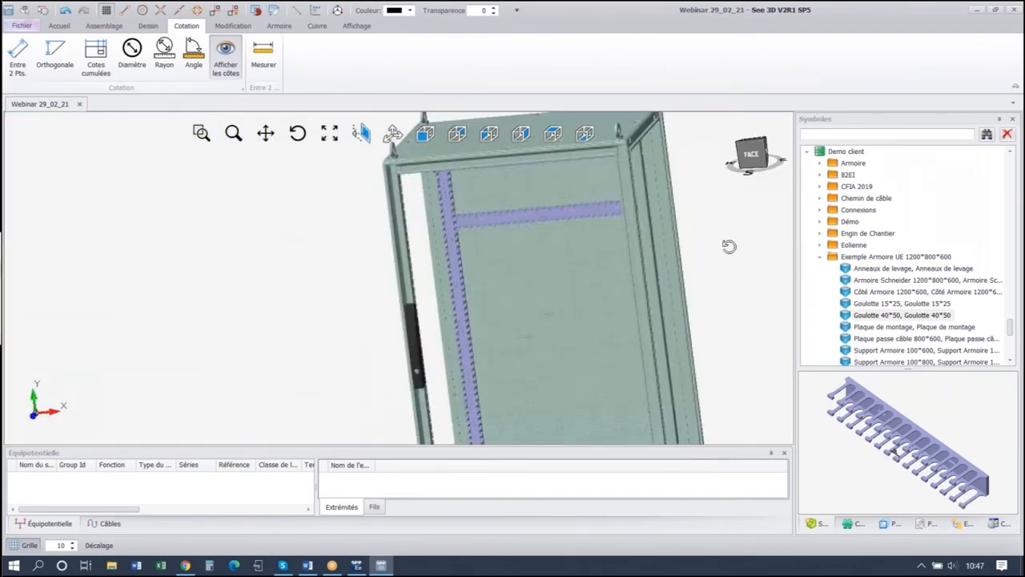
pyautogui.moveTo(416, 227); pyautogui.dragTo(497, 234, button='middle')
pyautogui.scroll(3, 502, 235)
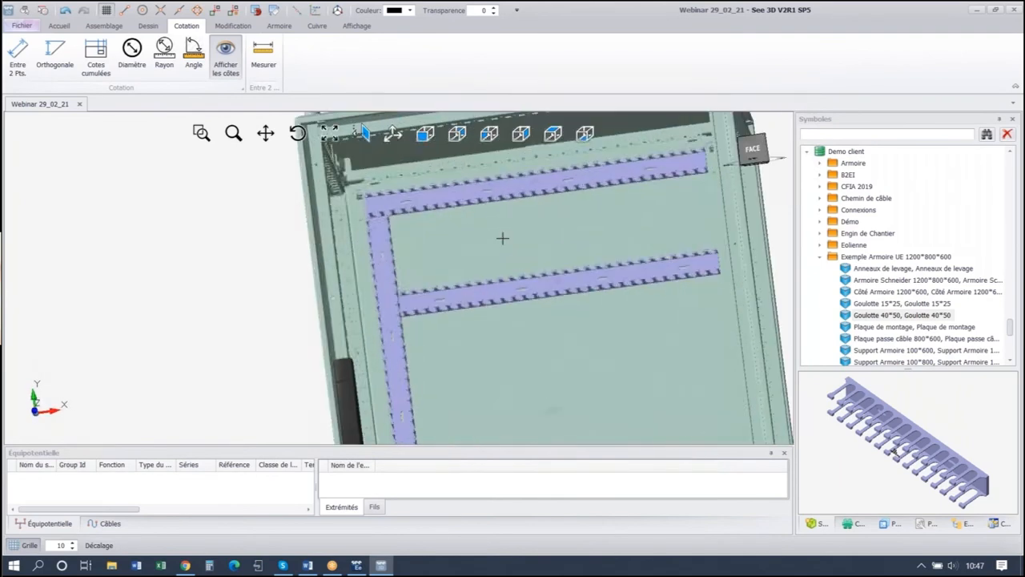
pyautogui.click(503, 238)
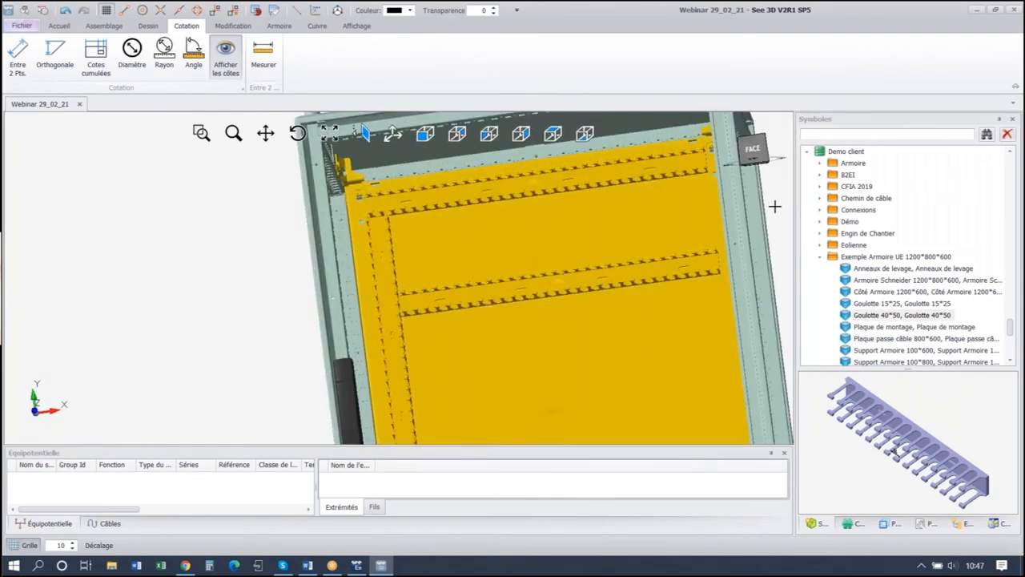
pyautogui.click(599, 266)
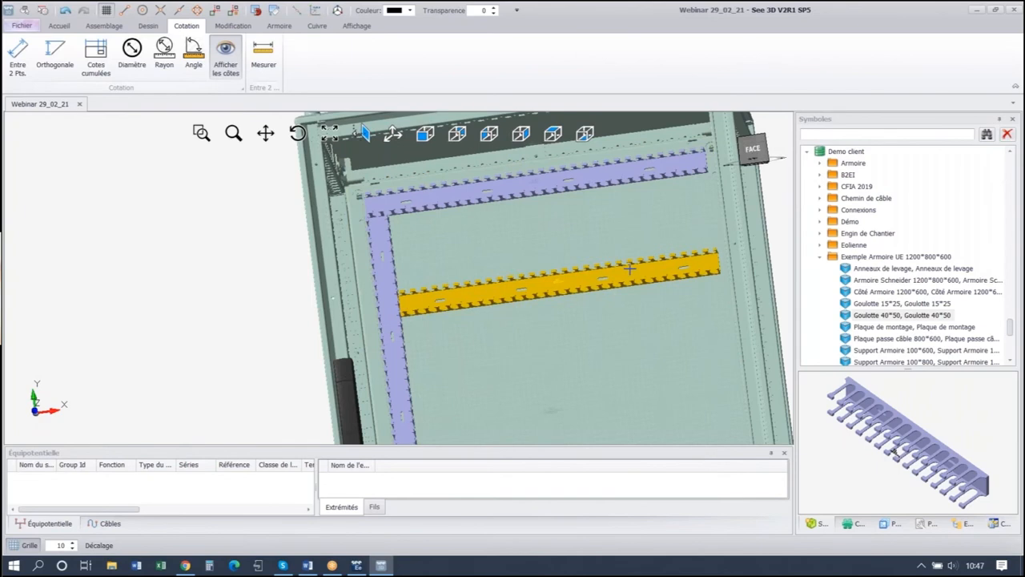
pyautogui.rightClick(630, 270)
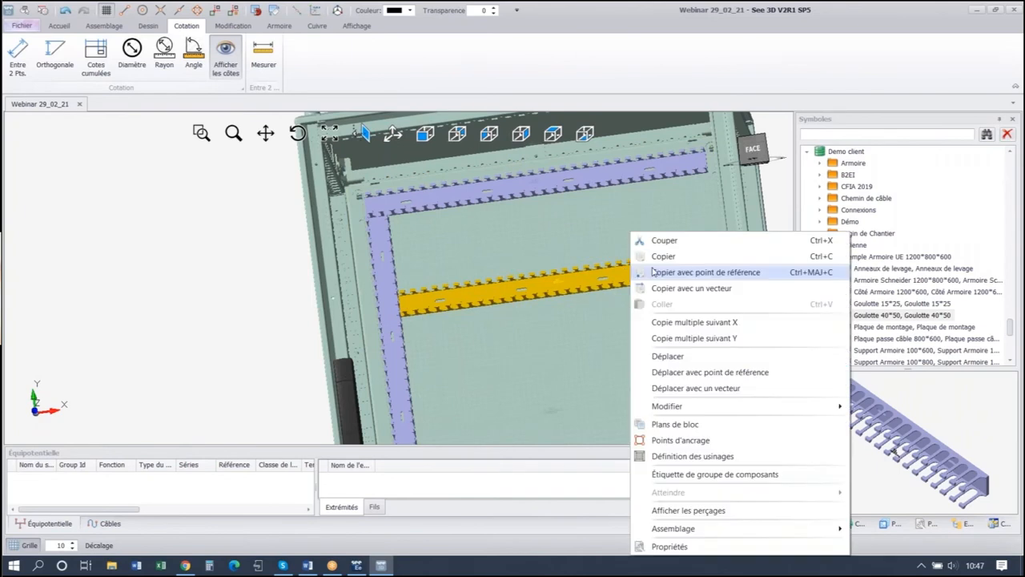
pyautogui.click(694, 338)
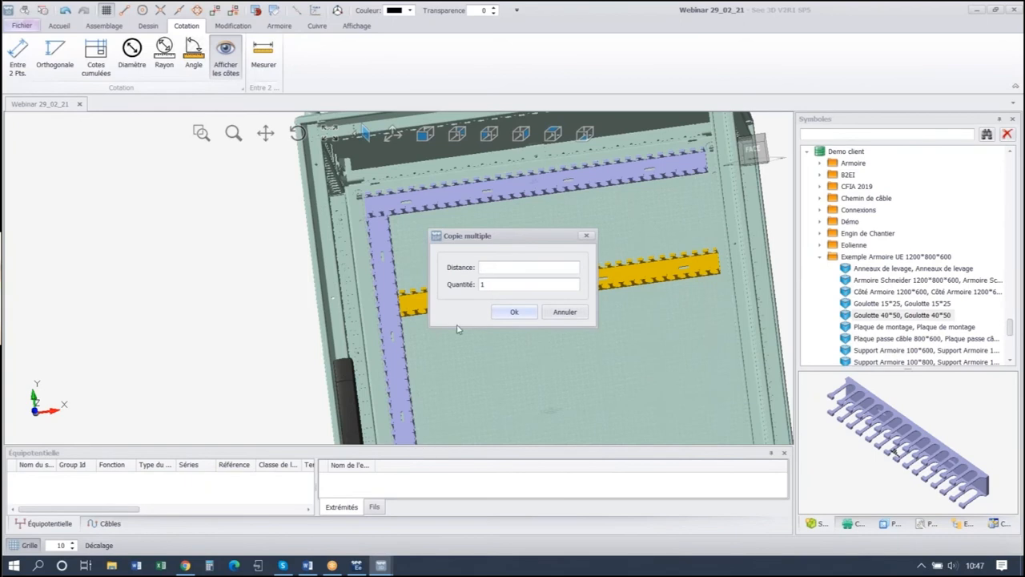
pyautogui.write('-1500')
pyautogui.press('Tab')
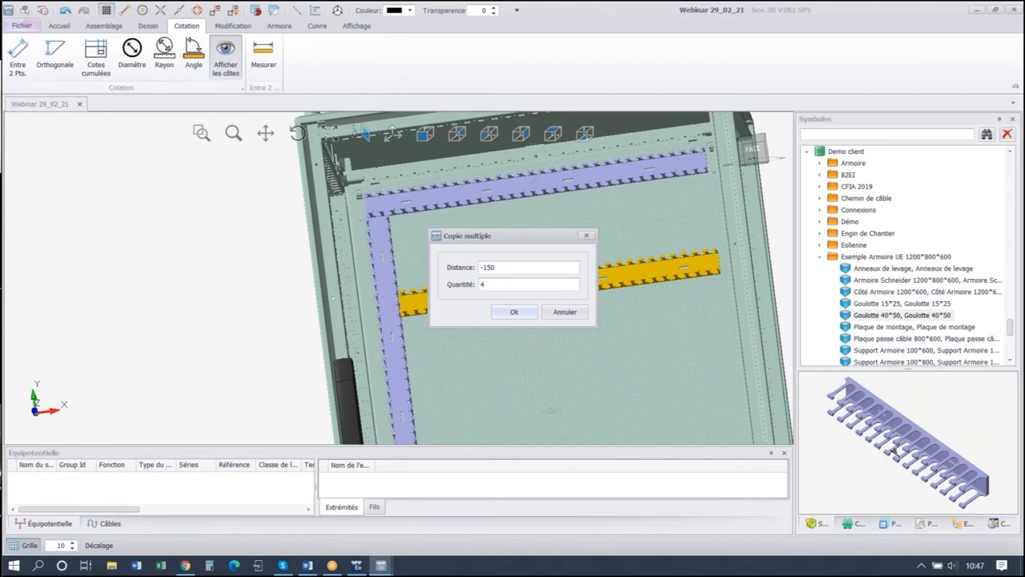
pyautogui.press('Return')
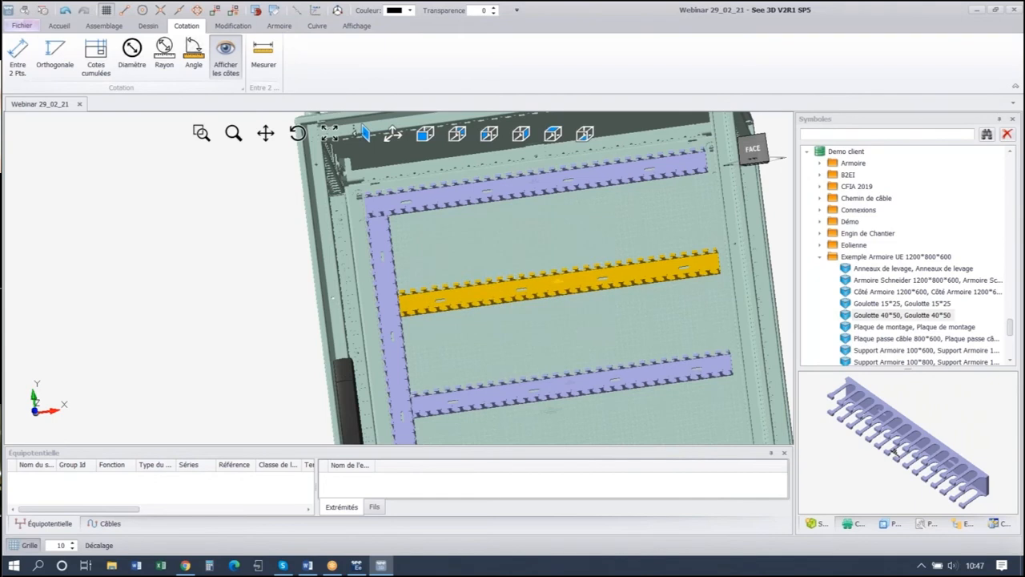
# - Examine the row of copied ducts on the mounting plate from several viewing angles
pyautogui.scroll(-5, 475, 265)
pyautogui.scroll(5, 487, 315)
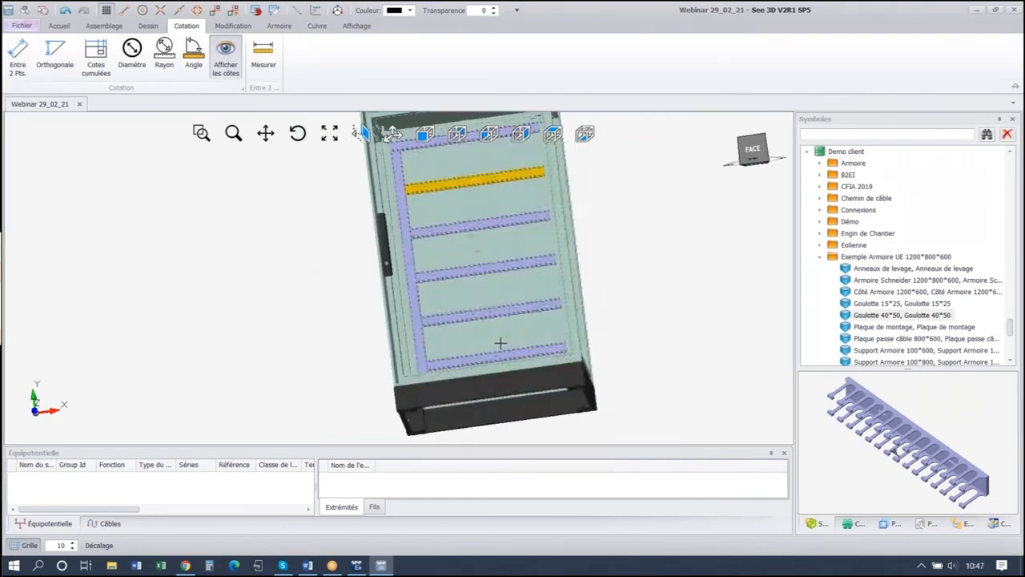
pyautogui.scroll(3, 470, 344)
pyautogui.scroll(-5, 481, 305)
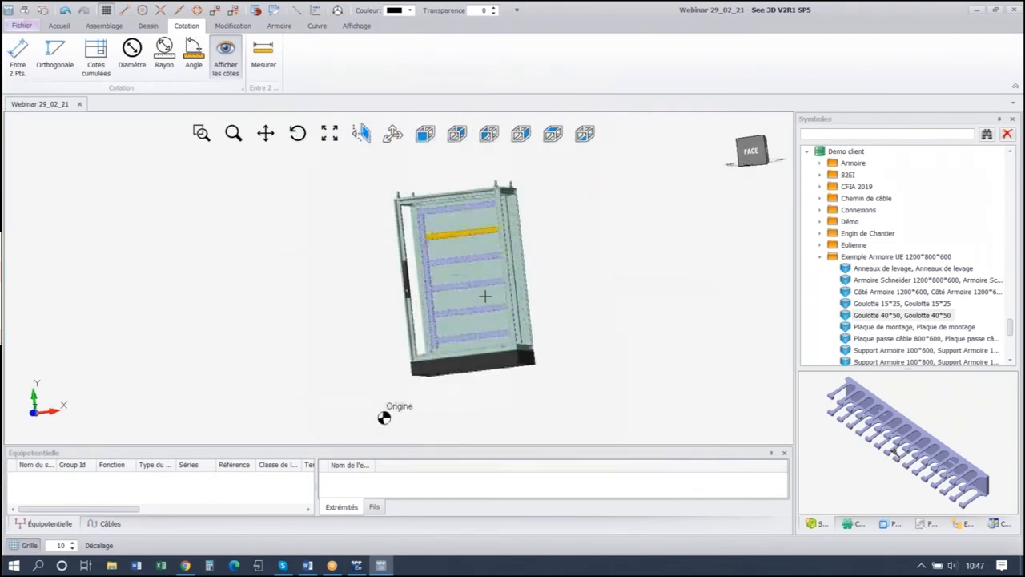
pyautogui.scroll(1, 491, 293)
pyautogui.scroll(1, 492, 298)
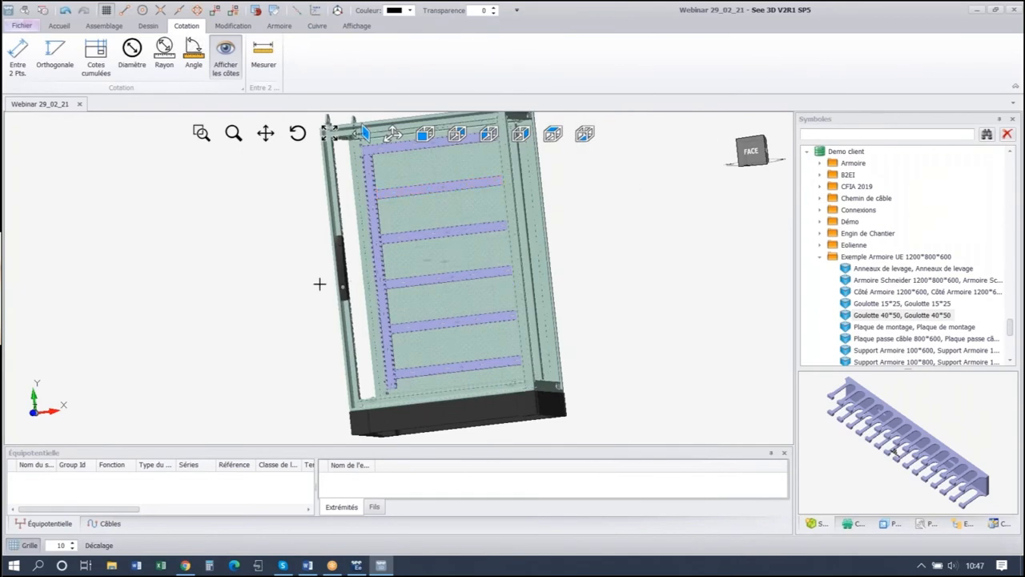
pyautogui.moveTo(319, 284); pyautogui.dragTo(302, 243, button='middle')
pyautogui.scroll(2, 303, 243)
pyautogui.moveTo(694, 268); pyautogui.dragTo(742, 149, button='middle')
pyautogui.scroll(2, 743, 149)
pyautogui.moveTo(439, 321); pyautogui.dragTo(430, 366, button='middle')
# - Set the rail colour to the web colour Goldenrod
pyautogui.click(282, 26)
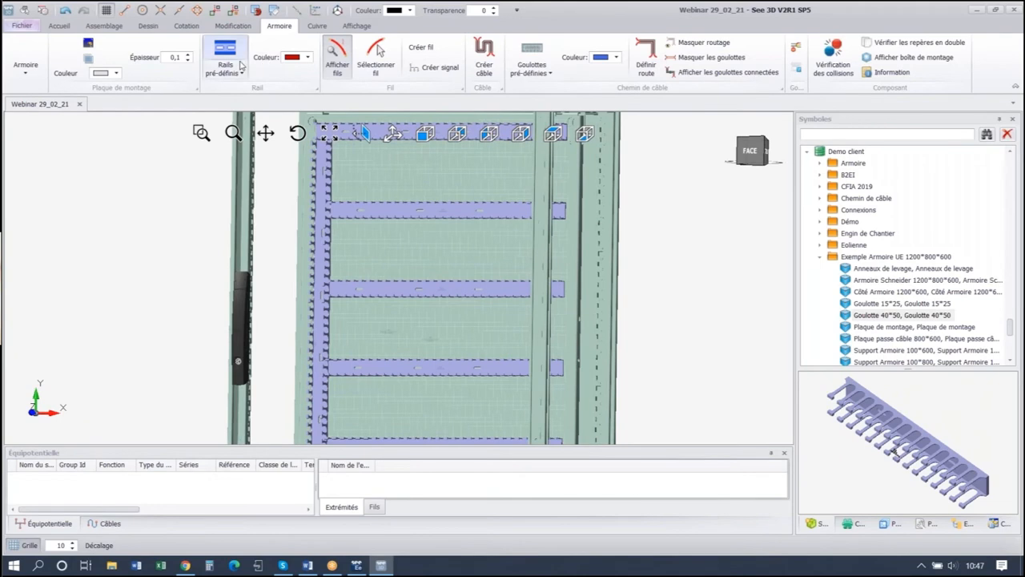
pyautogui.click(306, 57)
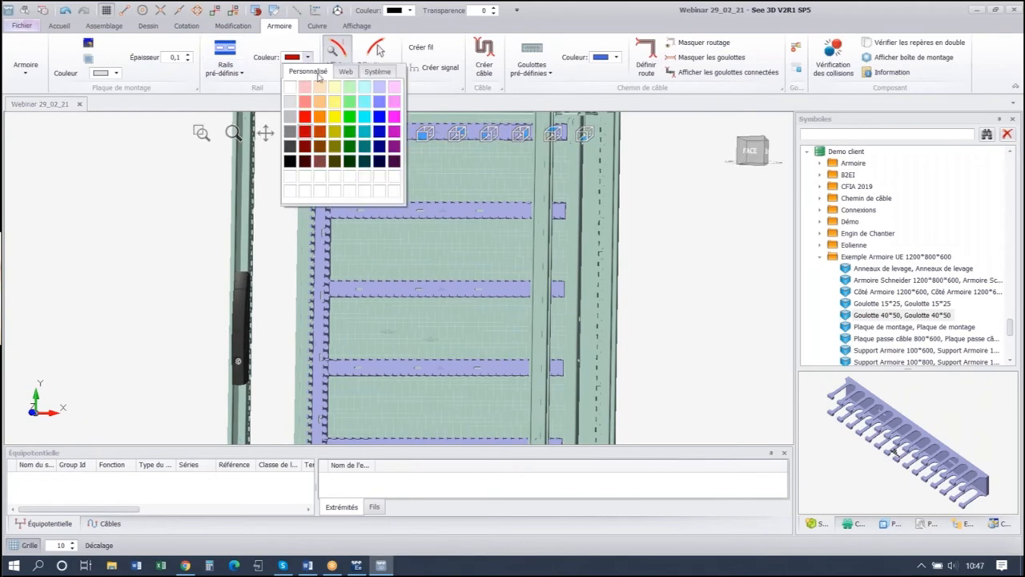
pyautogui.click(344, 72)
pyautogui.scroll(-3, 334, 133)
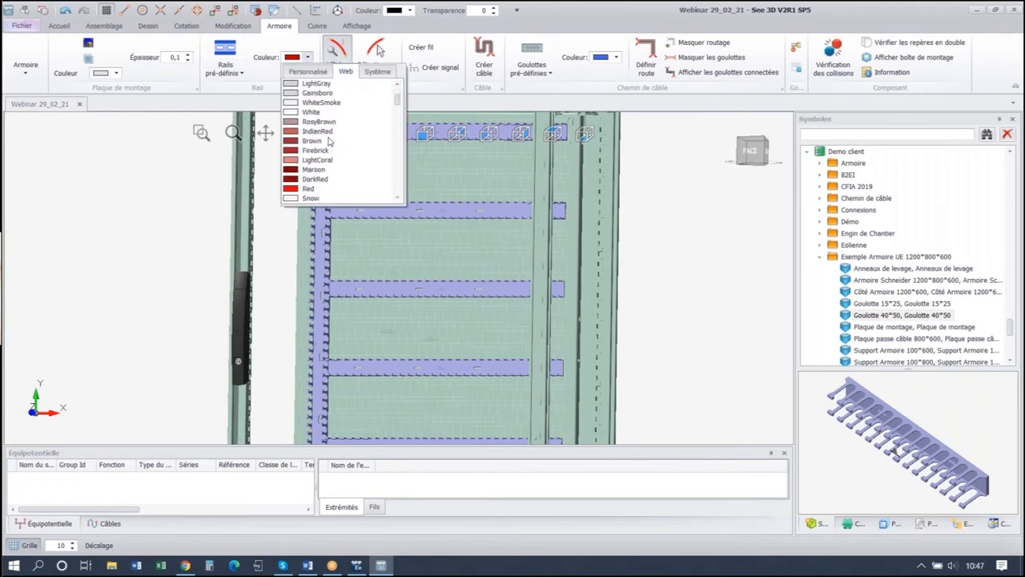
pyautogui.scroll(-9, 333, 135)
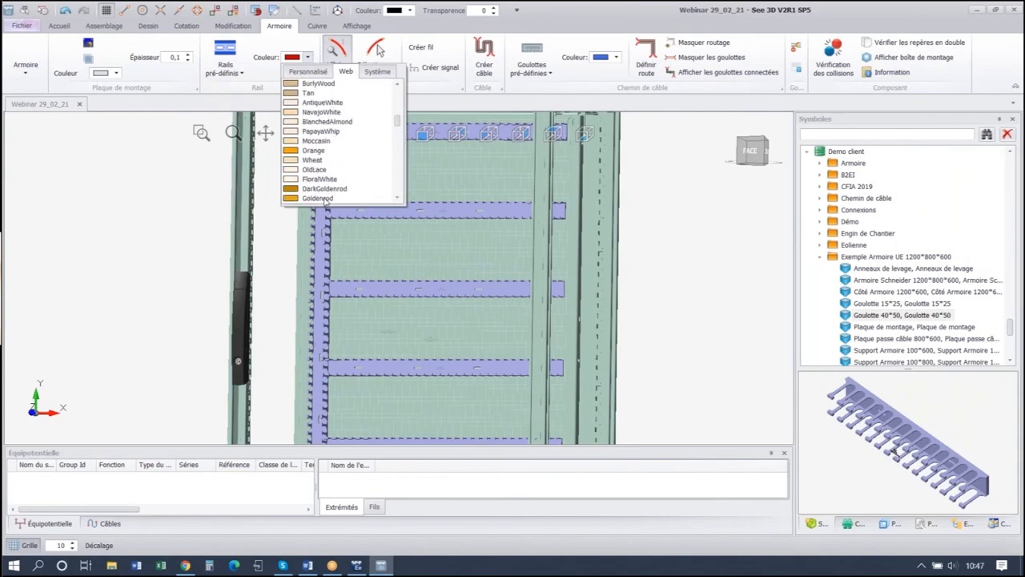
pyautogui.click(321, 197)
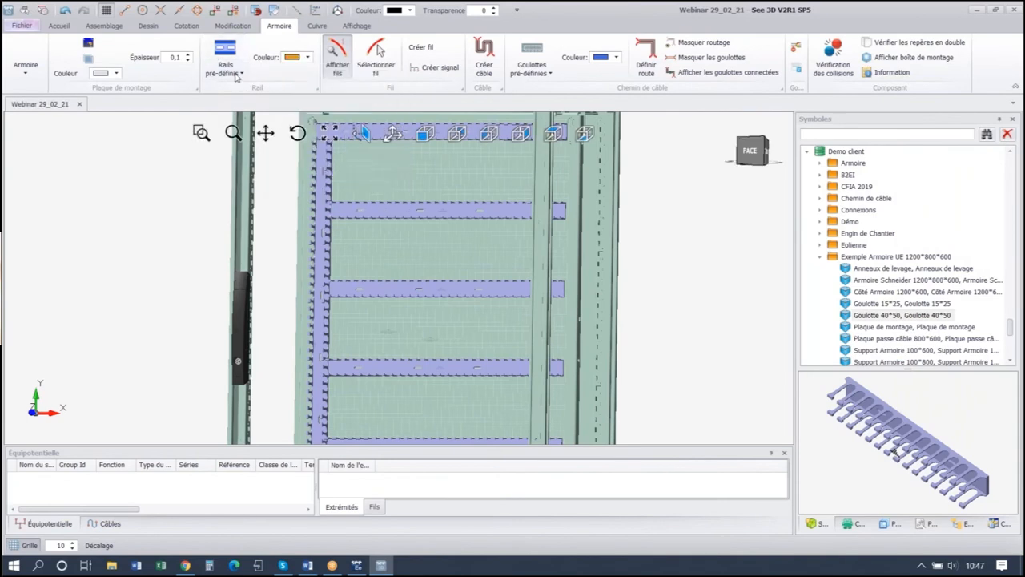
# - Start a predefined DIN 35x15 rail and take the inner corner beneath the top duct as the first point of a midpoint reference
pyautogui.click(233, 73)
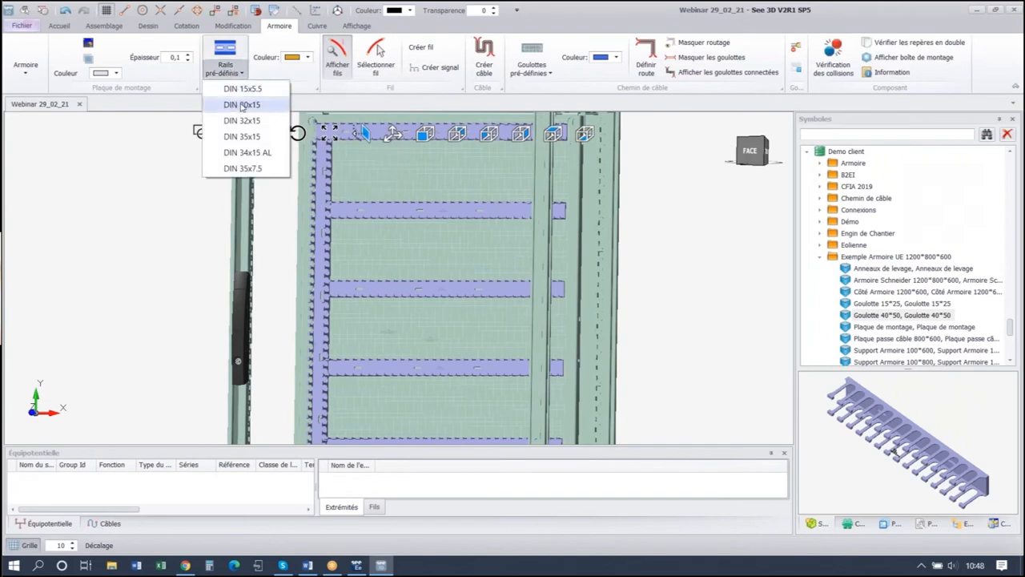
pyautogui.click(244, 138)
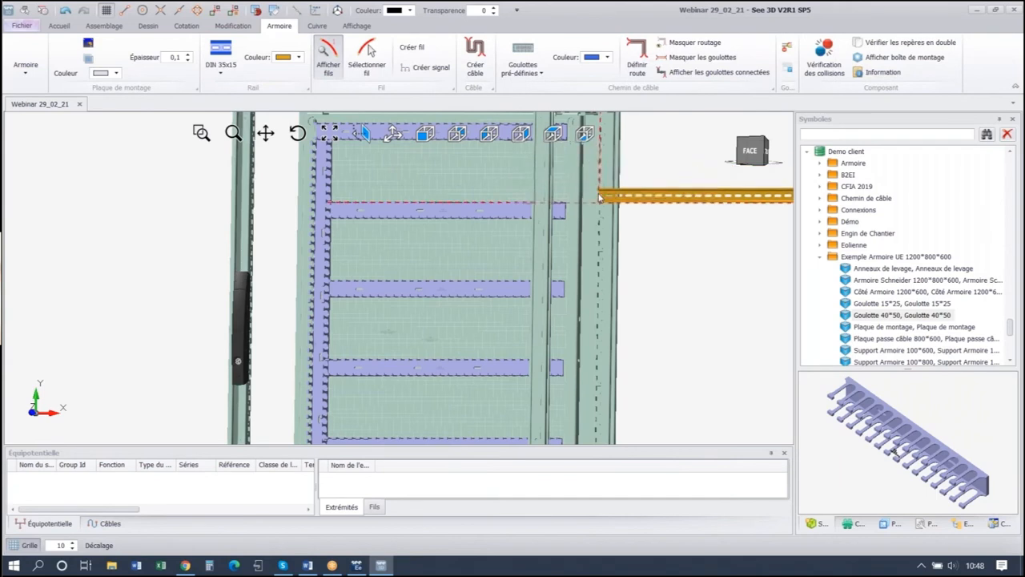
pyautogui.moveTo(629, 222); pyautogui.dragTo(613, 181, button='middle')
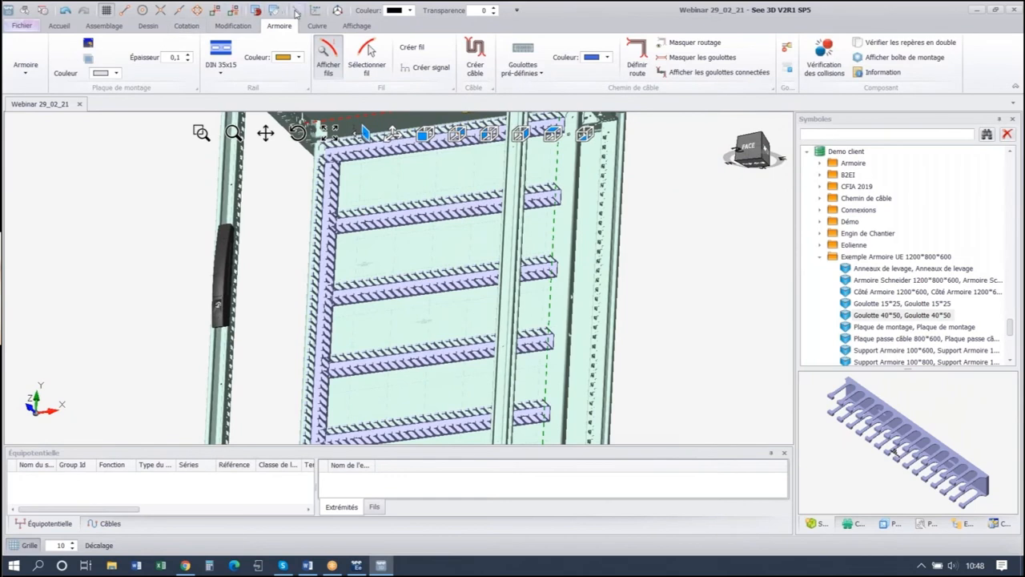
pyautogui.click(296, 11)
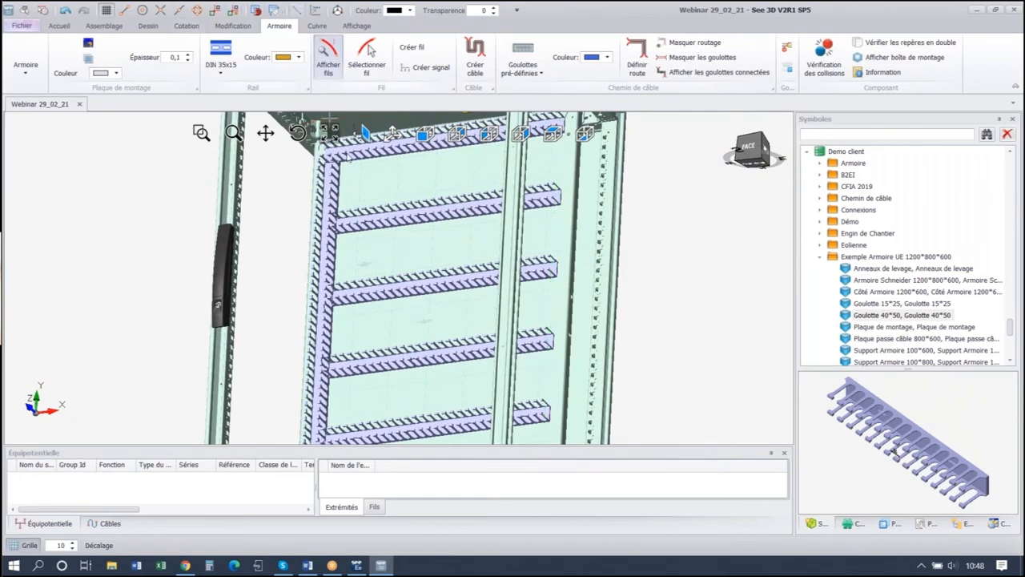
pyautogui.scroll(2, 340, 170)
pyautogui.scroll(2, 339, 169)
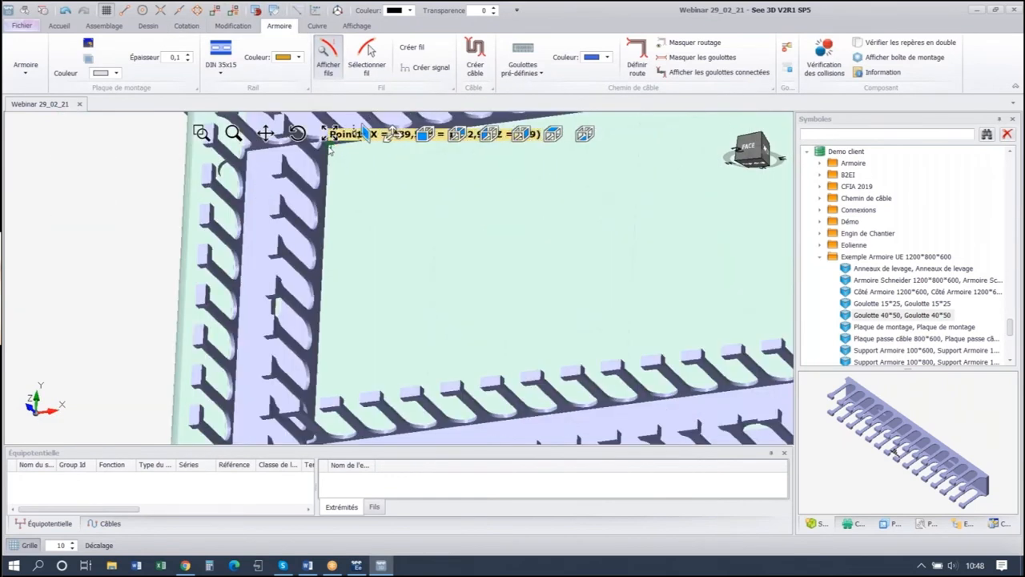
pyautogui.scroll(2, 329, 149)
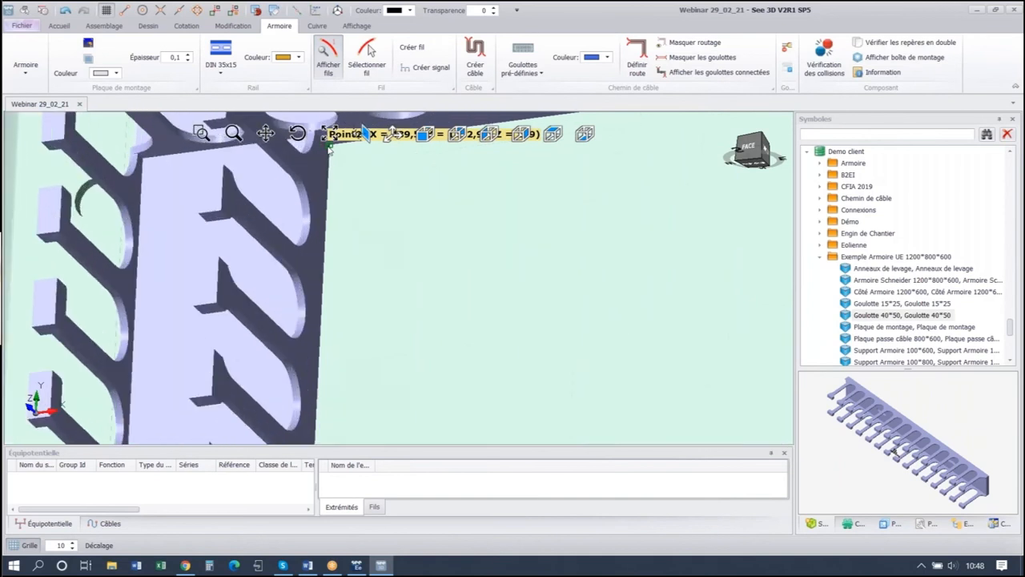
# - Take the corner where the second horizontal duct meets the vertical duct as second reference point, starting the rail midway between both ducts
pyautogui.scroll(-5, 339, 172)
pyautogui.scroll(1, 344, 270)
pyautogui.moveTo(345, 304); pyautogui.dragTo(343, 268, button='middle')
pyautogui.scroll(5, 328, 356)
pyautogui.click(324, 366)
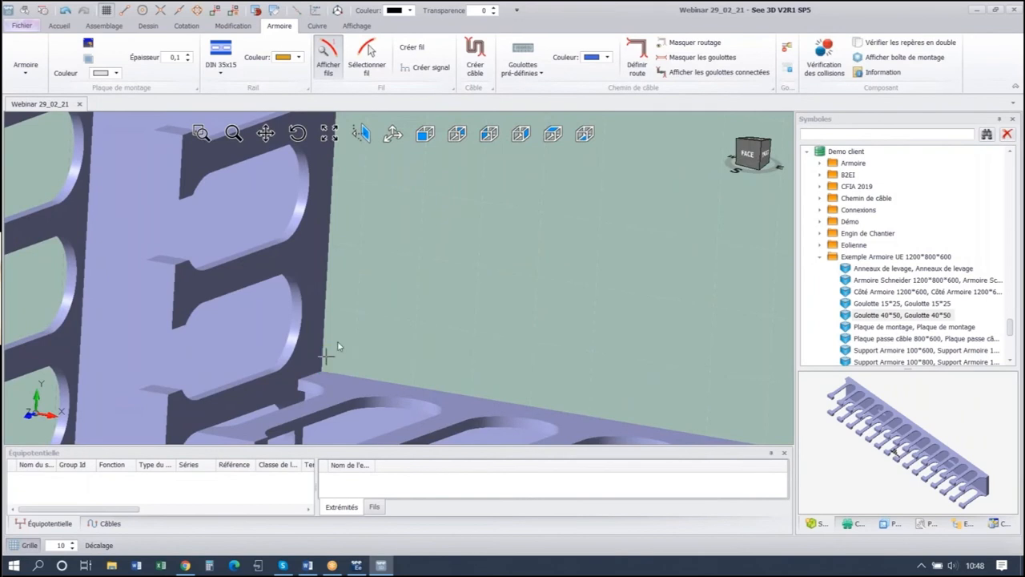
pyautogui.scroll(-8, 344, 325)
pyautogui.scroll(1, 352, 313)
pyautogui.moveTo(352, 313); pyautogui.dragTo(403, 265, button='middle')
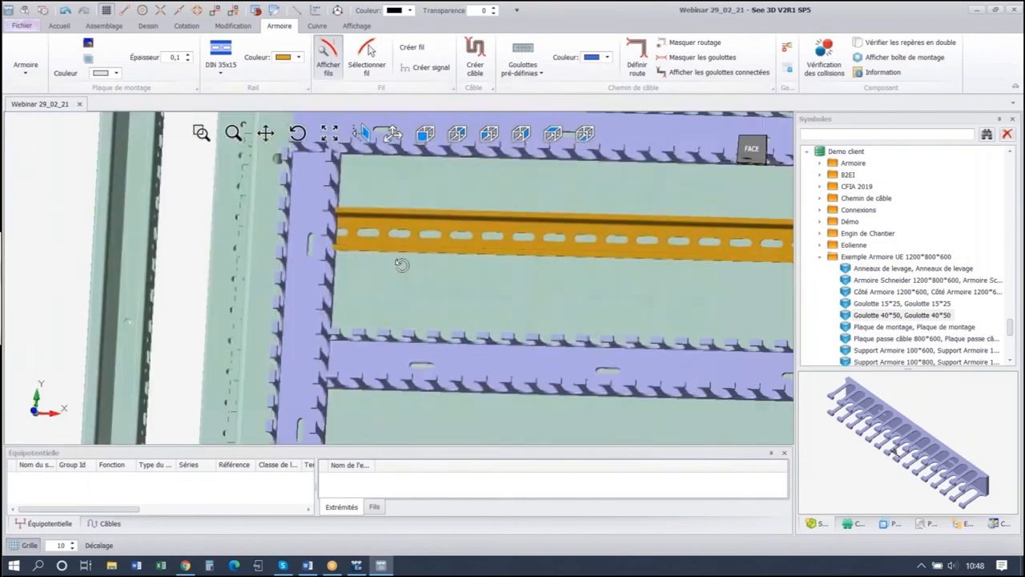
pyautogui.scroll(-3, 403, 265)
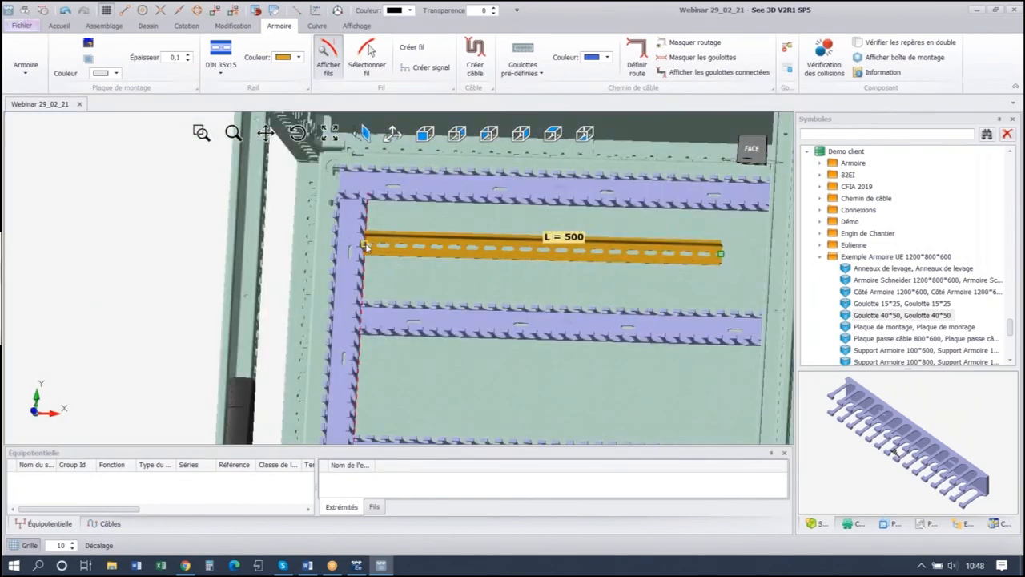
# - Draw the DIN rail from just beside the vertical duct to near the free ends of the horizontal ducts, about 580 mm long
pyautogui.click(370, 249)
pyautogui.scroll(3, 370, 251)
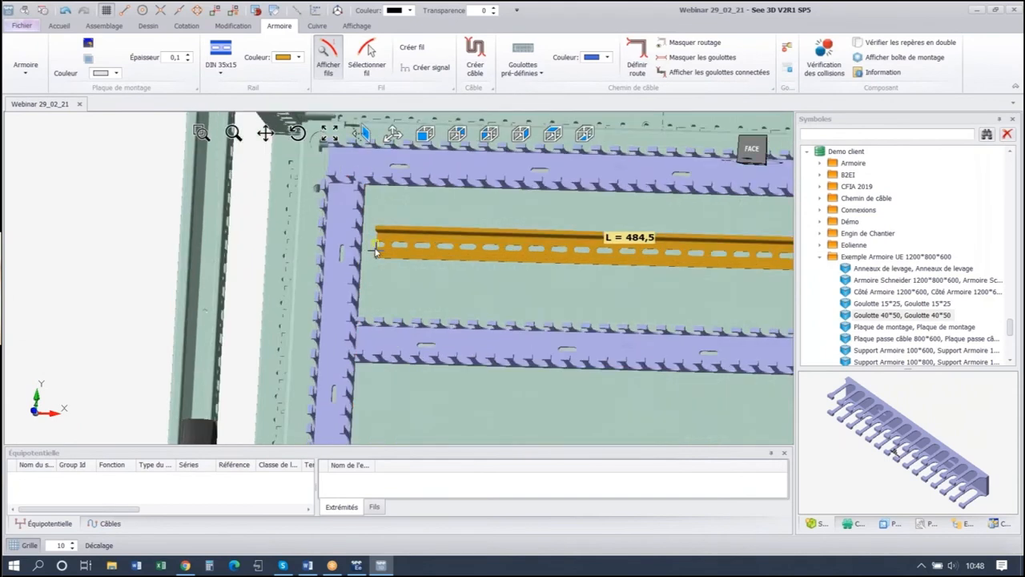
pyautogui.scroll(-4, 363, 247)
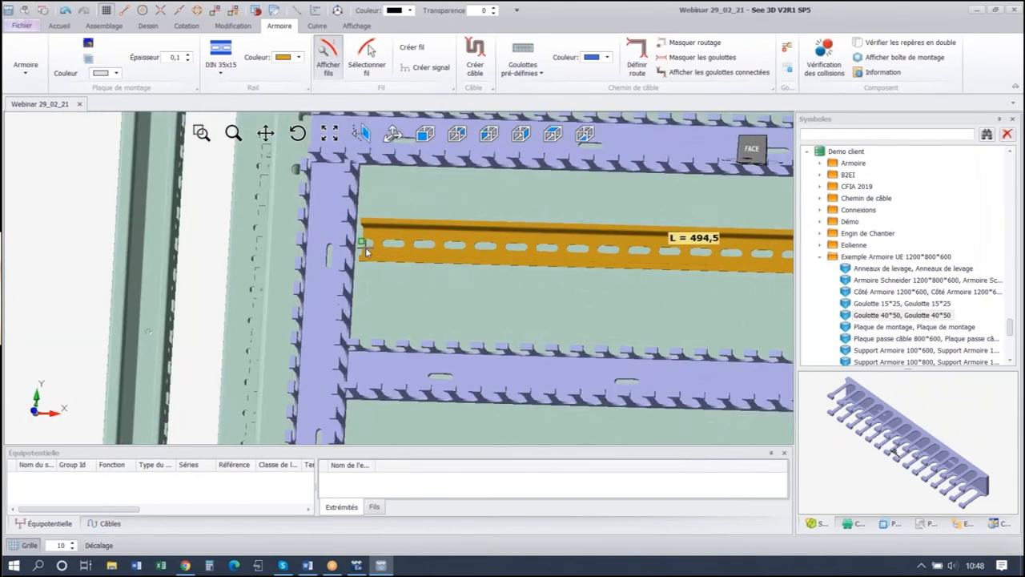
pyautogui.moveTo(622, 270); pyautogui.dragTo(641, 275, button='middle')
pyautogui.scroll(3, 639, 263)
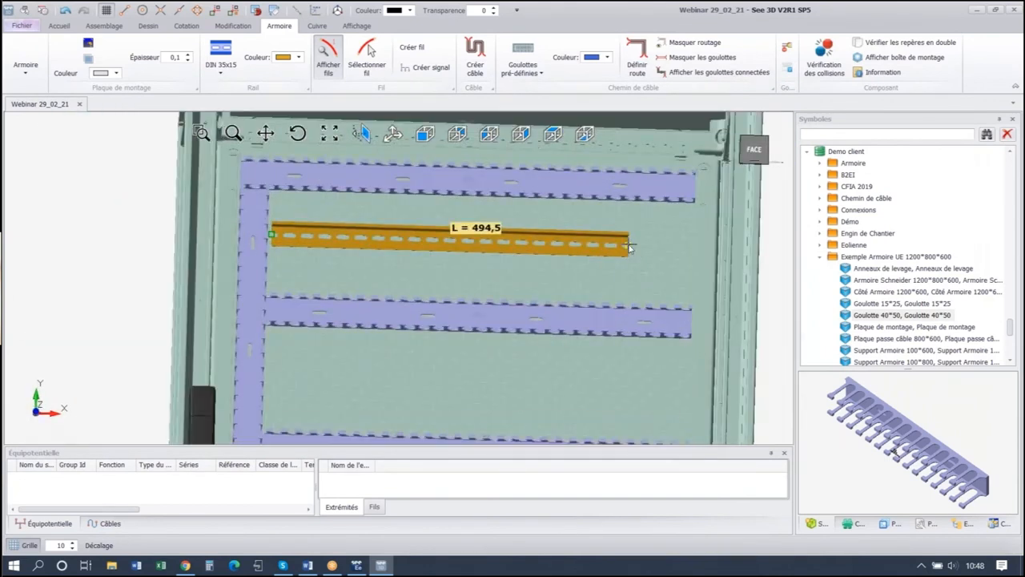
pyautogui.click(631, 246)
pyautogui.scroll(3, 685, 247)
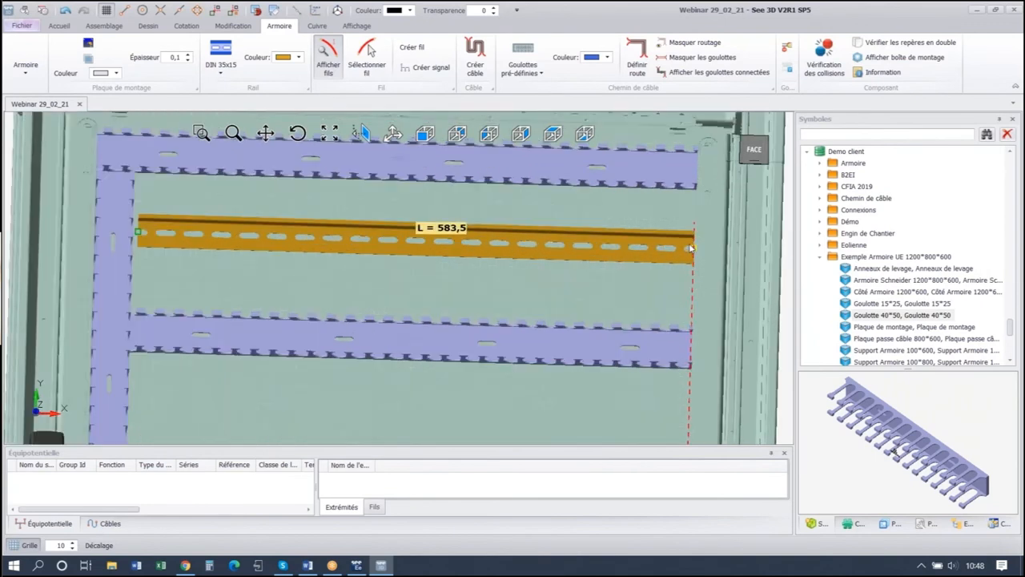
pyautogui.scroll(-4, 682, 242)
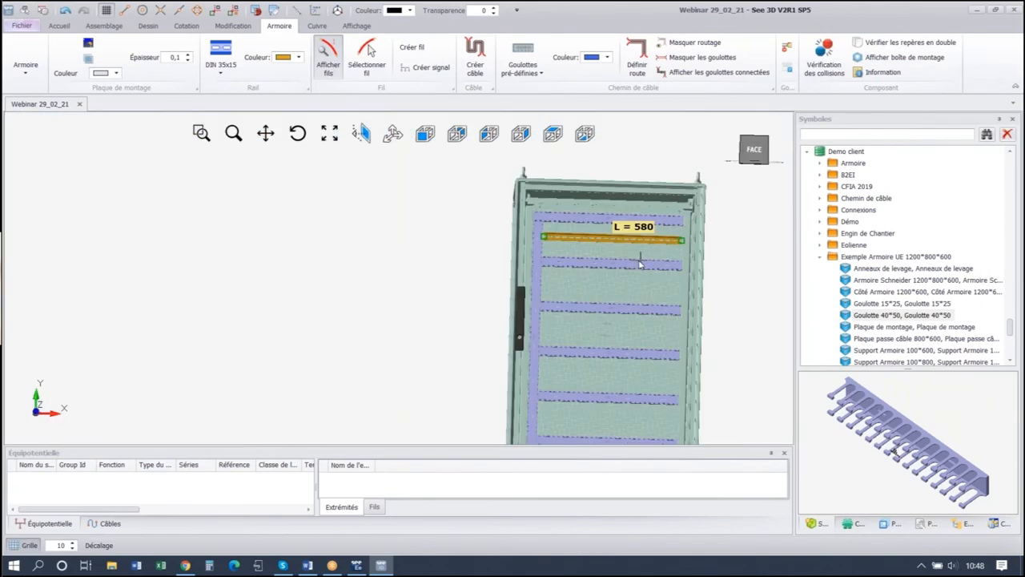
# - Copy the DIN rail into the gap between the second and third horizontal ducts and the gap between the two lowest ducts
pyautogui.click(582, 282)
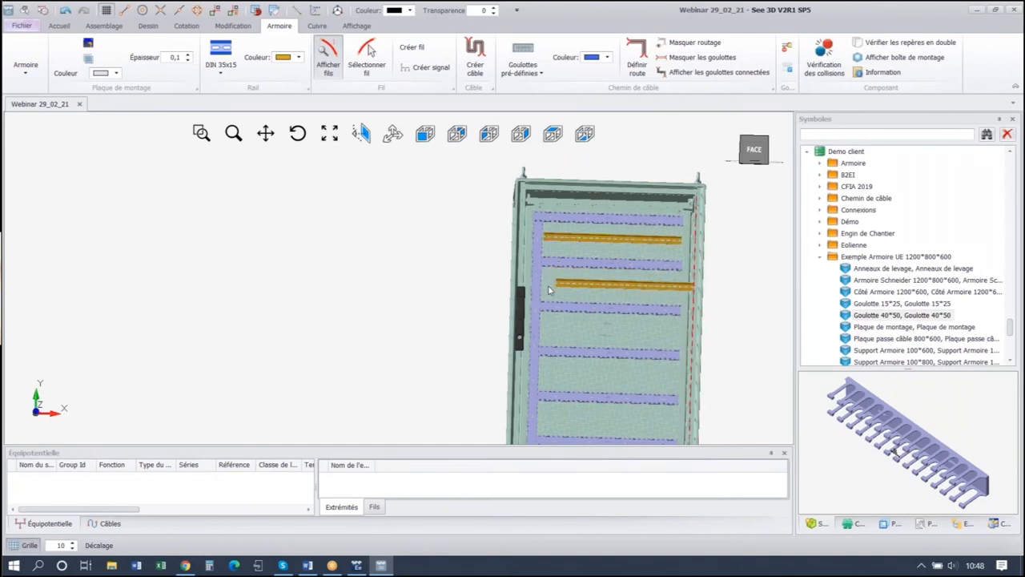
pyautogui.scroll(3, 545, 291)
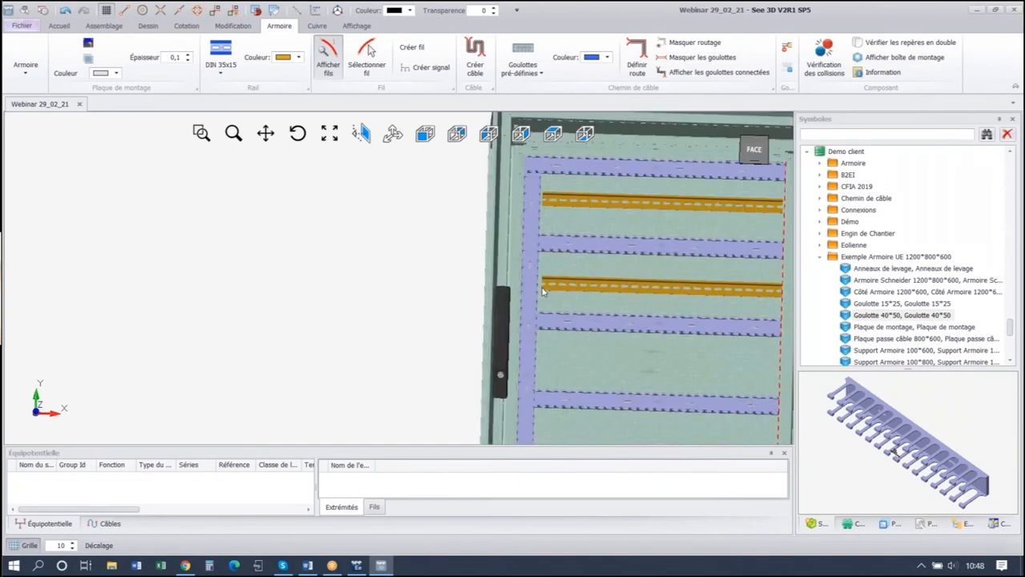
pyautogui.click(542, 292)
pyautogui.click(547, 293)
pyautogui.scroll(-5, 561, 333)
pyautogui.scroll(5, 561, 334)
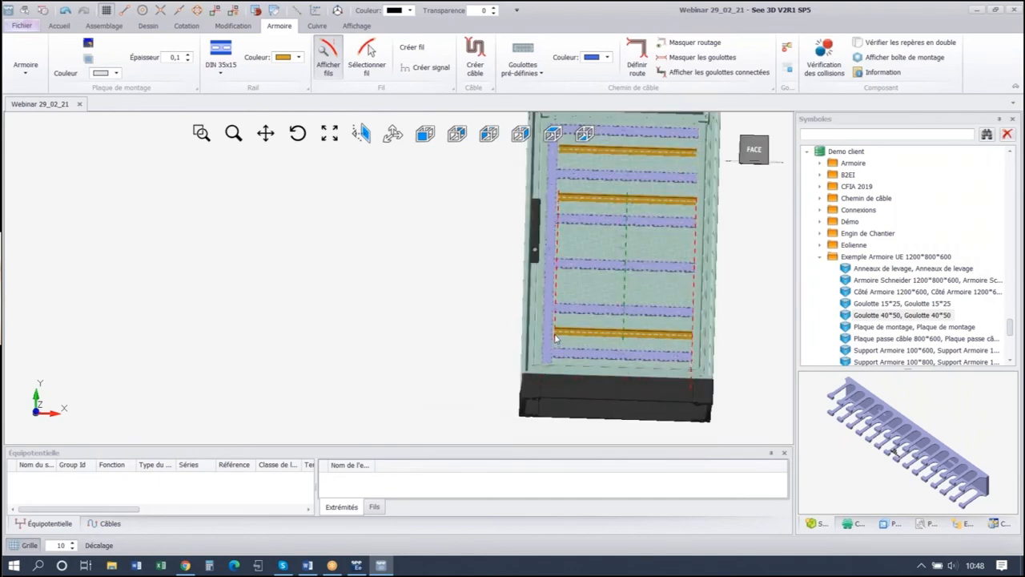
pyautogui.click(557, 336)
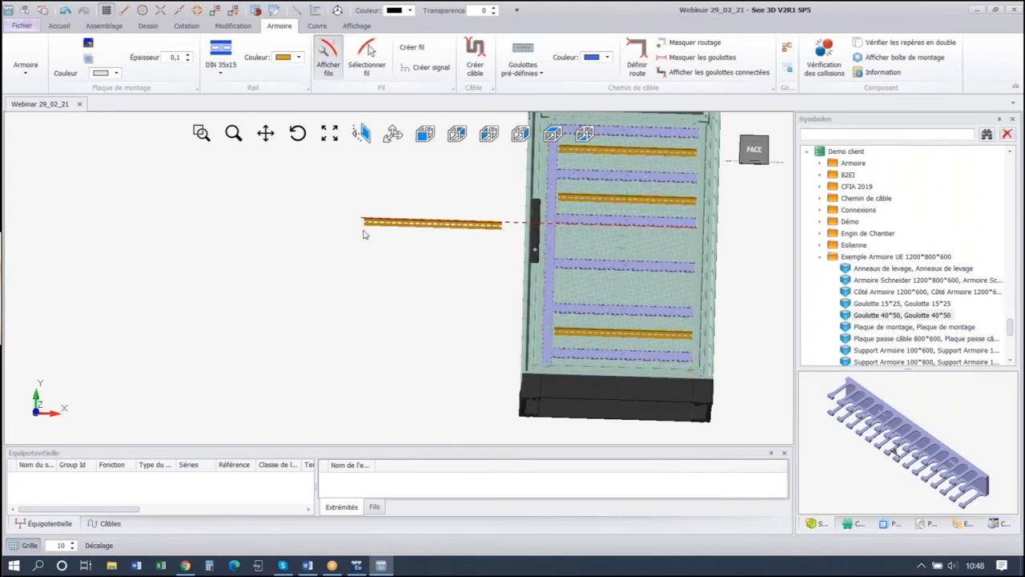
pyautogui.press('Escape')
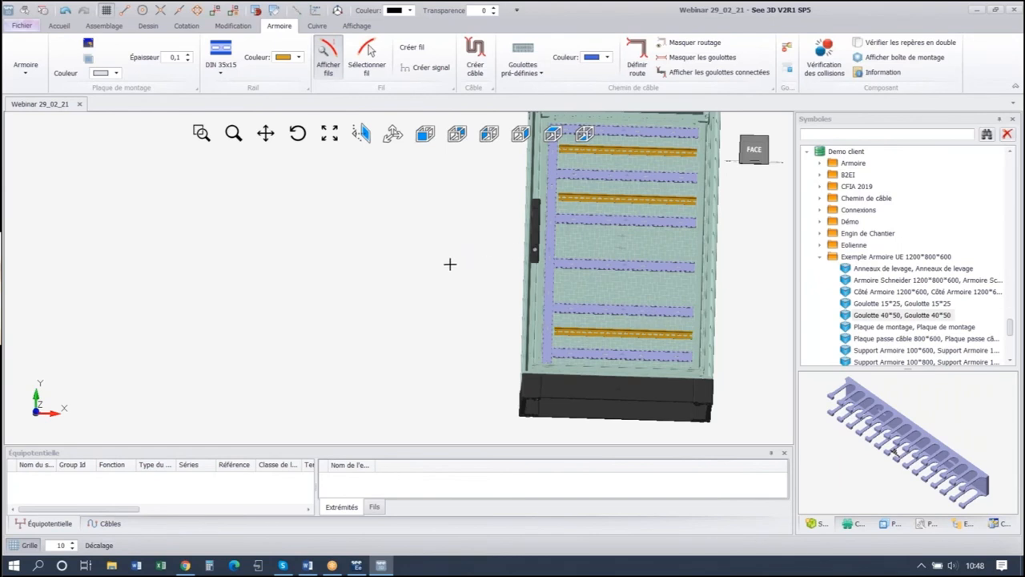
# - Delete the fourth horizontal duct from the top to leave a larger free area on the mounting plate
pyautogui.scroll(2, 450, 265)
pyautogui.moveTo(450, 265); pyautogui.dragTo(414, 232, button='middle')
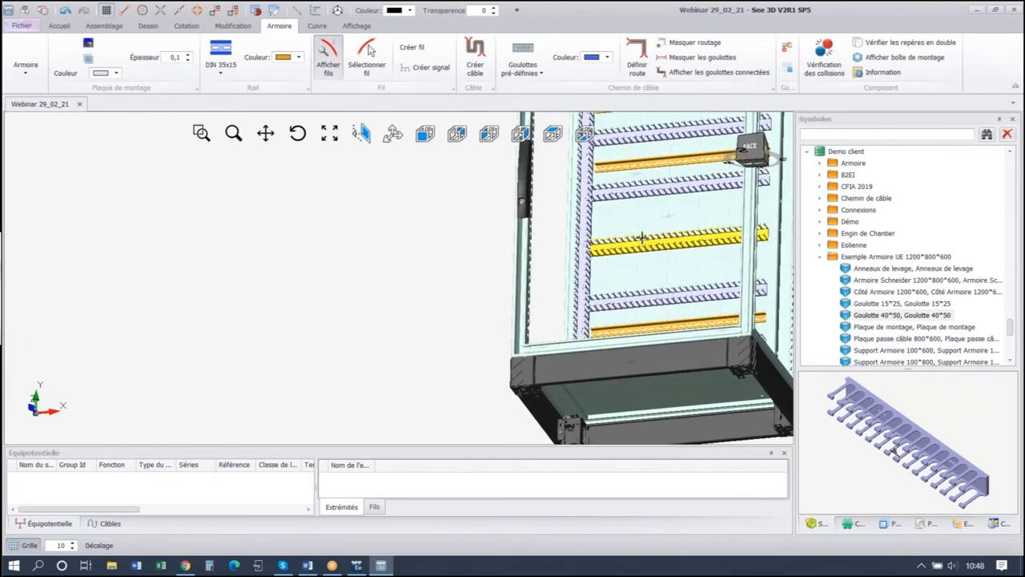
pyautogui.press('Delete')
pyautogui.moveTo(497, 214); pyautogui.dragTo(657, 259, button='middle')
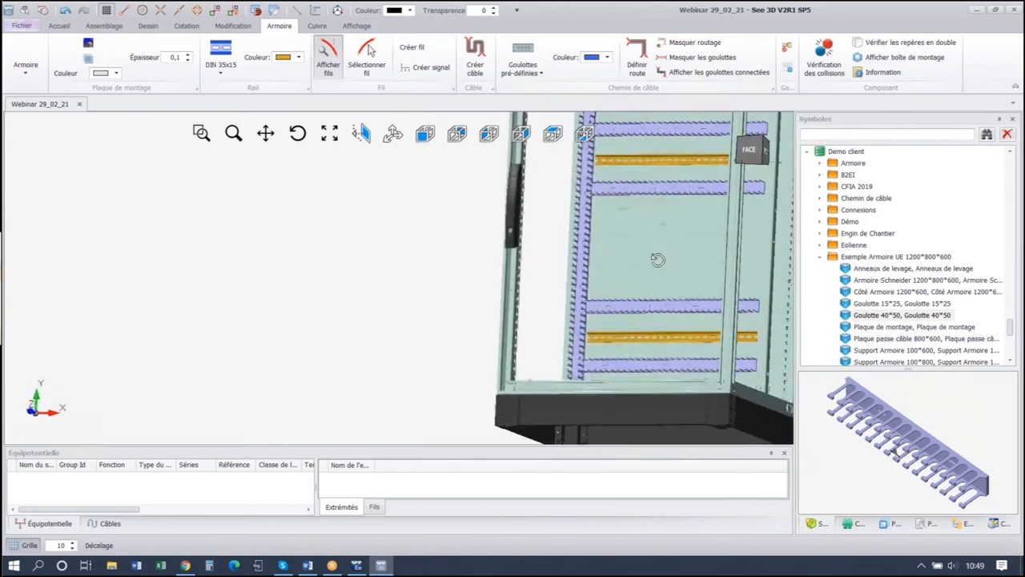
pyautogui.scroll(-5, 654, 264)
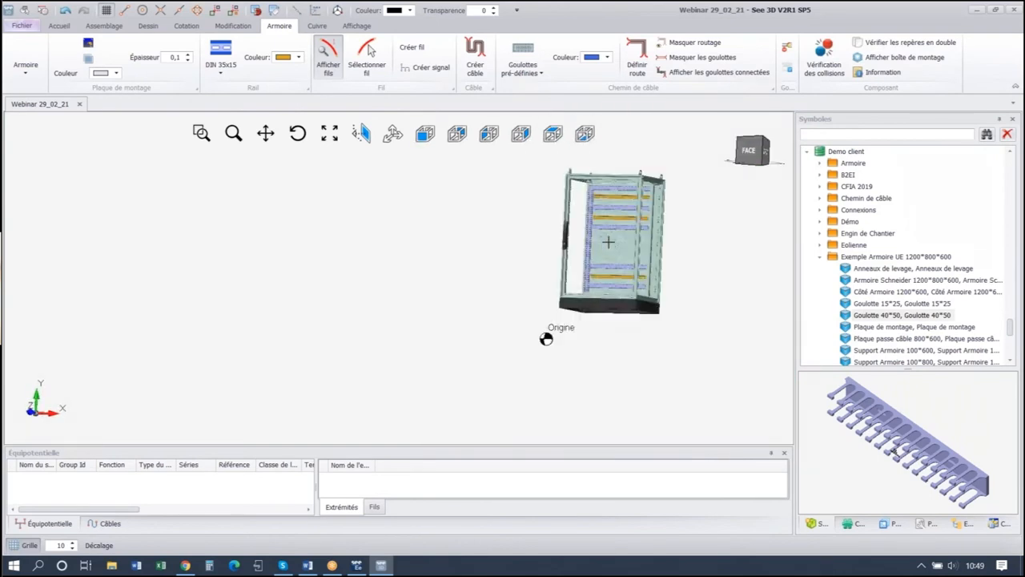
# - Load the project components into the component list by location, choosing location A01
pyautogui.click(854, 525)
pyautogui.rightClick(868, 263)
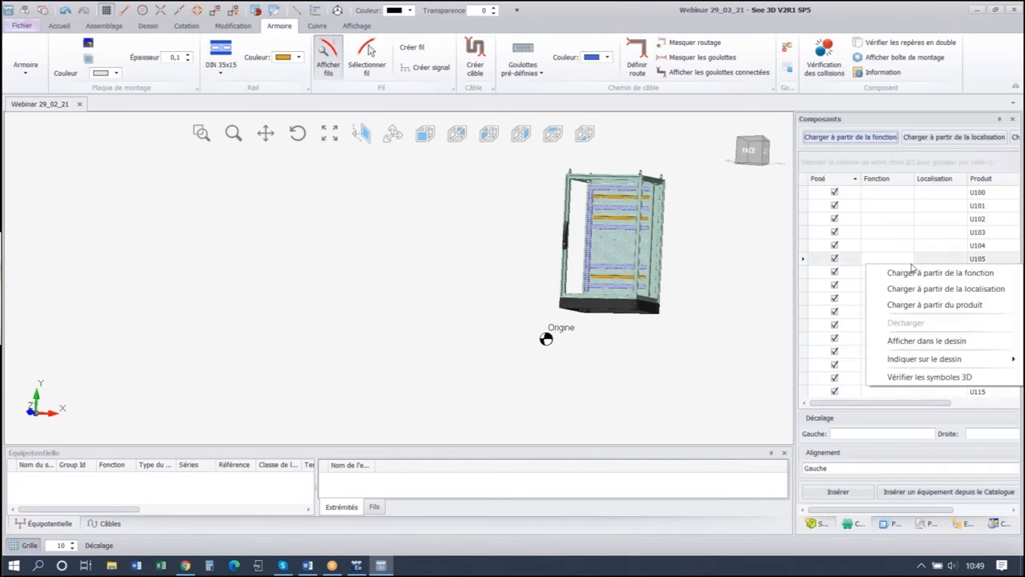
pyautogui.click(934, 289)
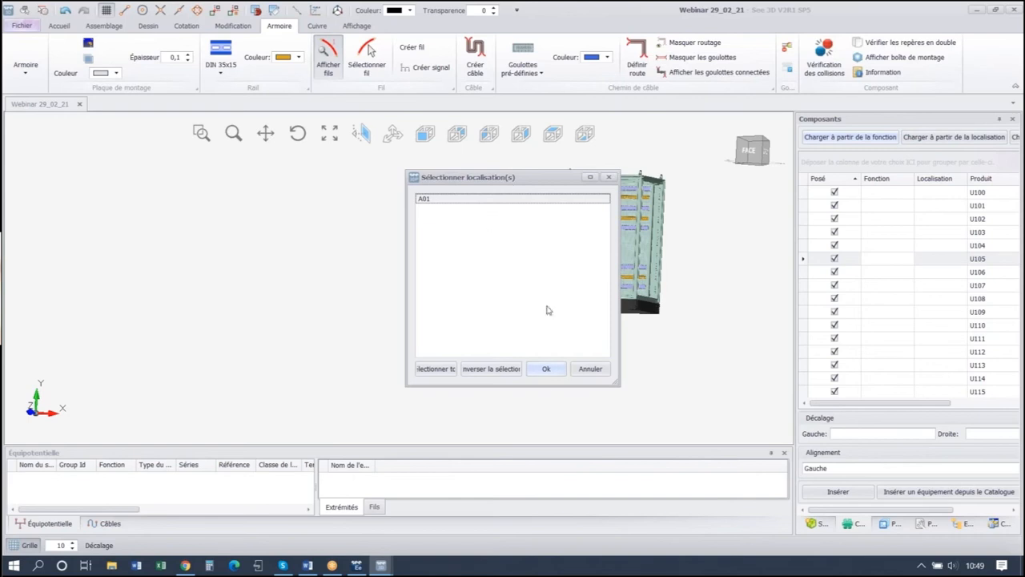
pyautogui.click(548, 370)
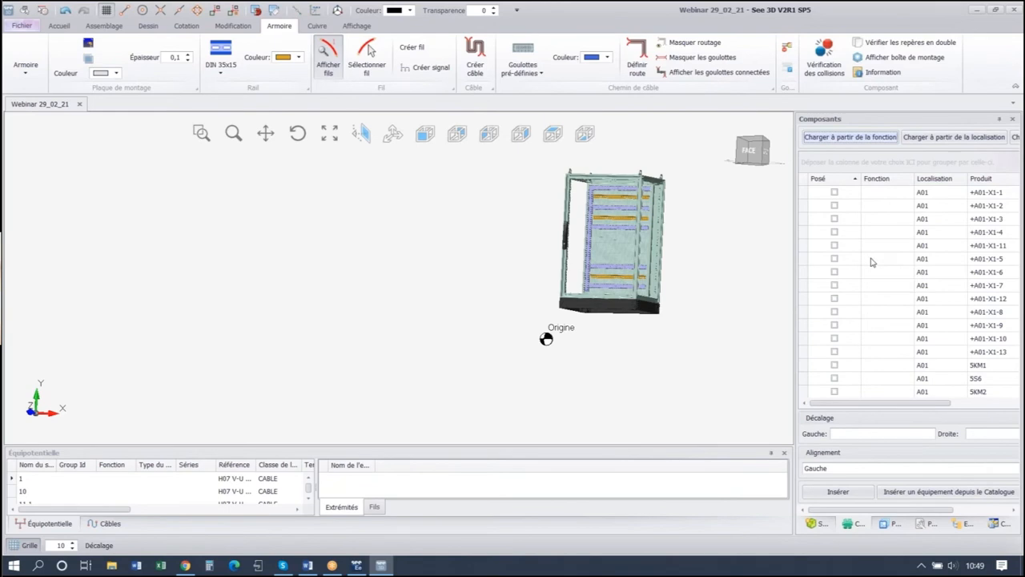
# - Place the entire terminal block assembly A01-X1 on the lowest DIN rail, starting at the vertical duct
pyautogui.scroll(5, 504, 286)
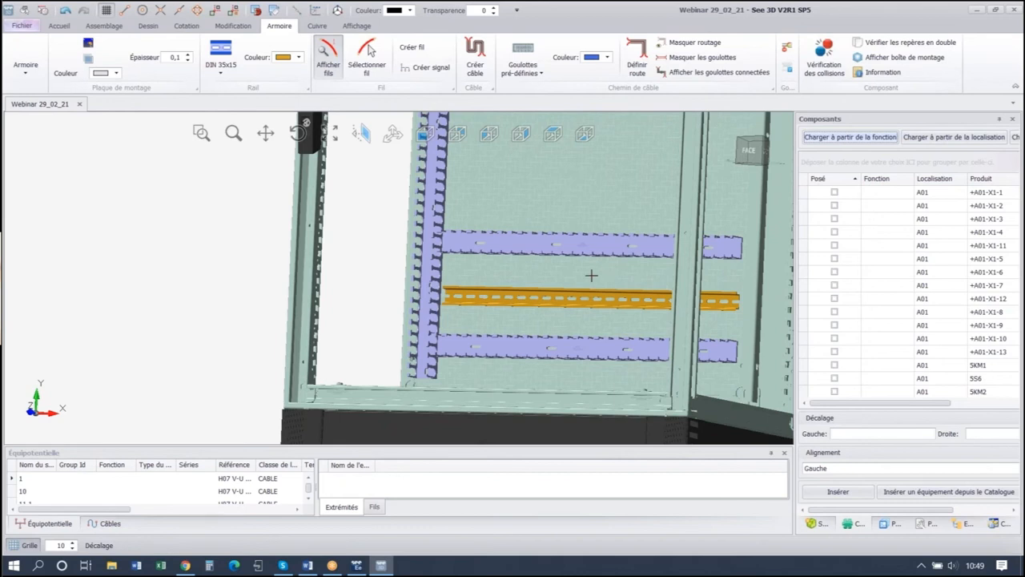
pyautogui.scroll(3, 525, 295)
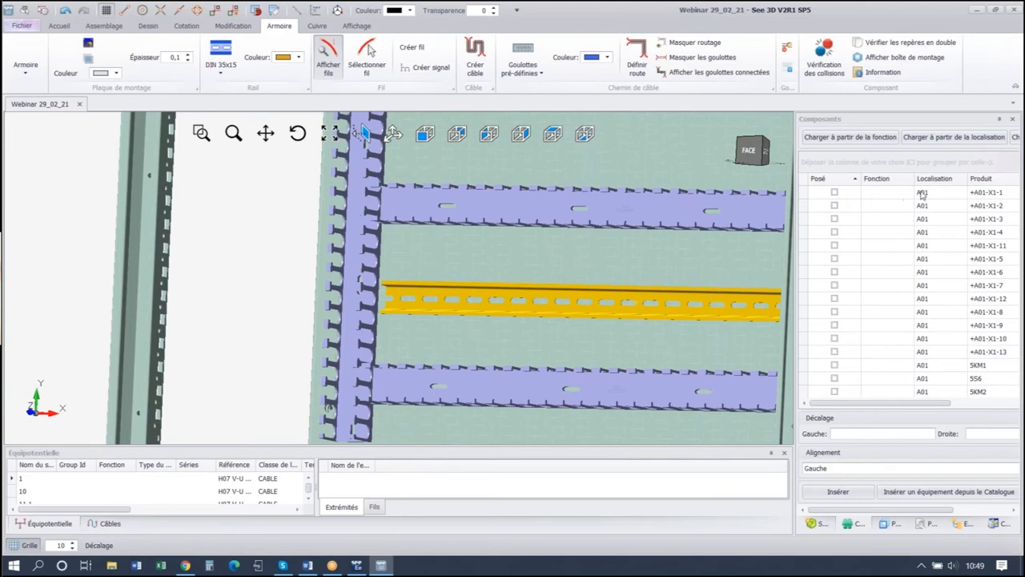
pyautogui.click(835, 196)
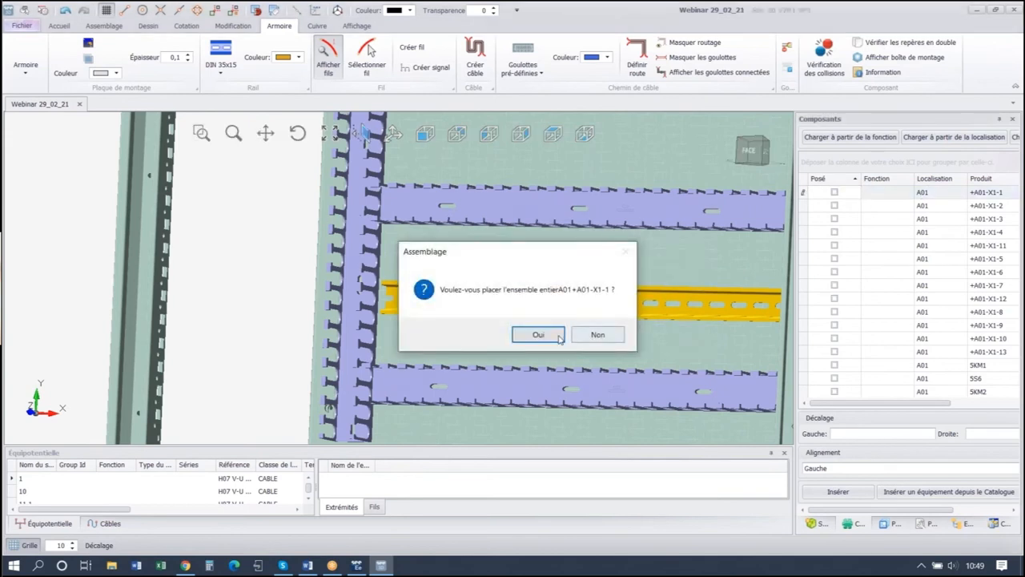
pyautogui.click(532, 335)
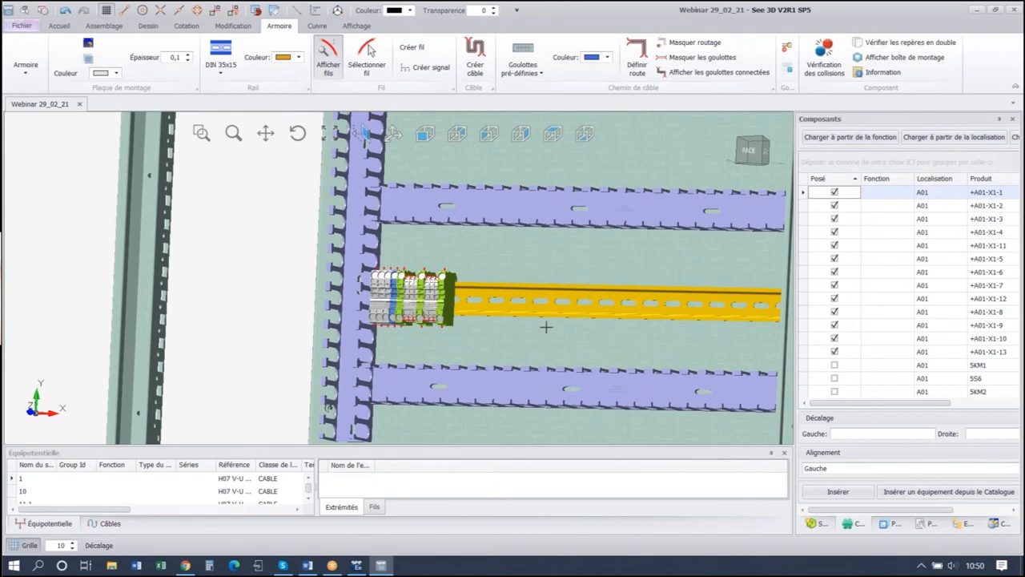
# - Place the entire terminal block assembly A01-X2 on the lowest DIN rail, directly beside the X1 terminals
pyautogui.scroll(-2, 879, 253)
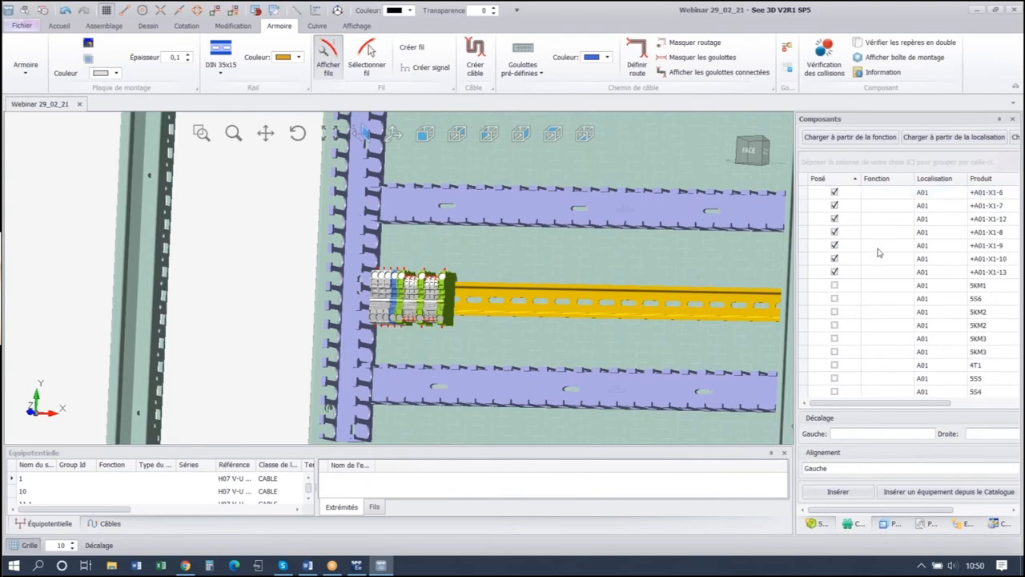
pyautogui.scroll(-5, 879, 253)
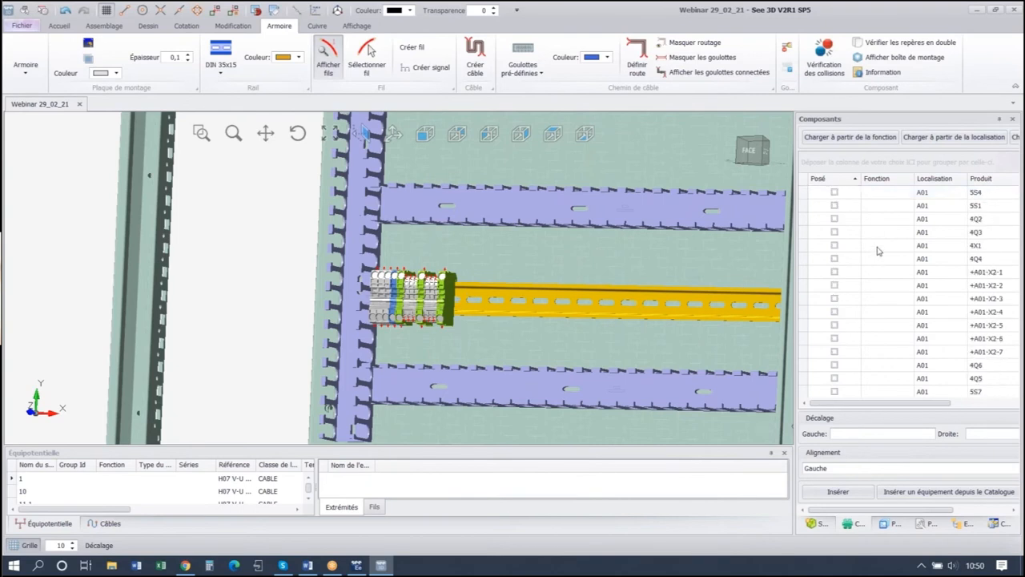
pyautogui.click(835, 272)
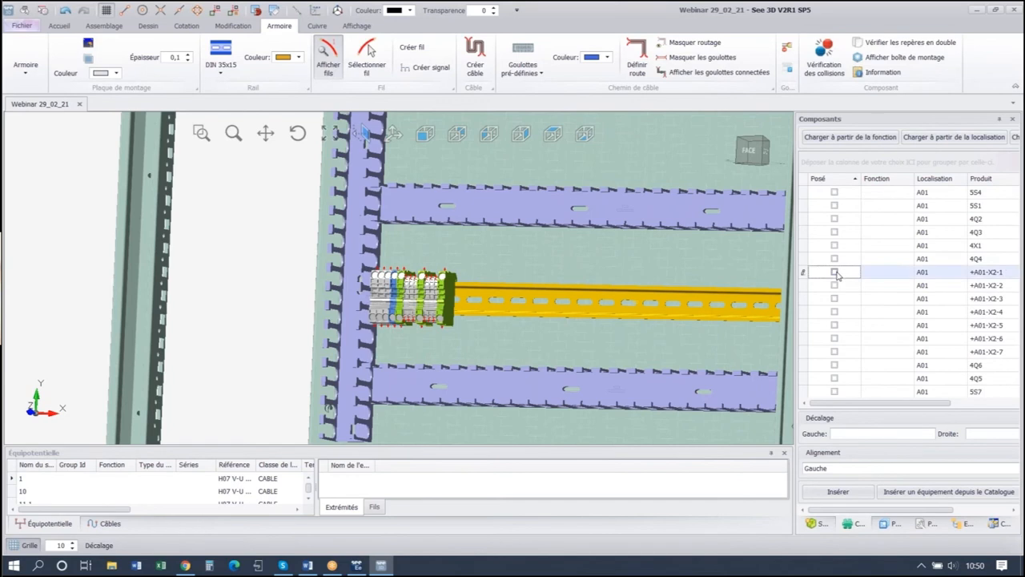
pyautogui.click(552, 333)
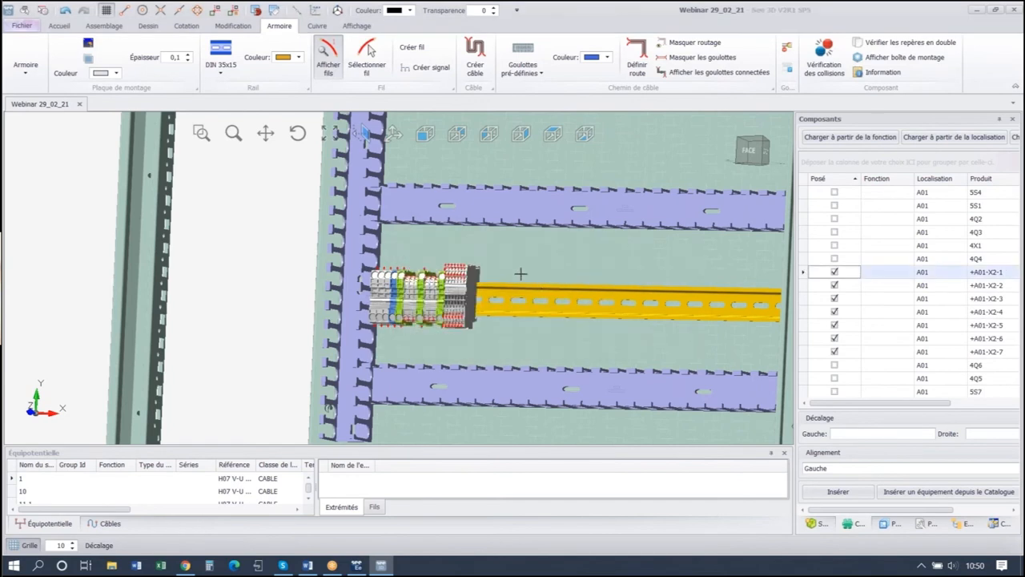
# - Set the left placement offset to 15 for the top DIN rail and sort the component list by product
pyautogui.scroll(-2, 516, 262)
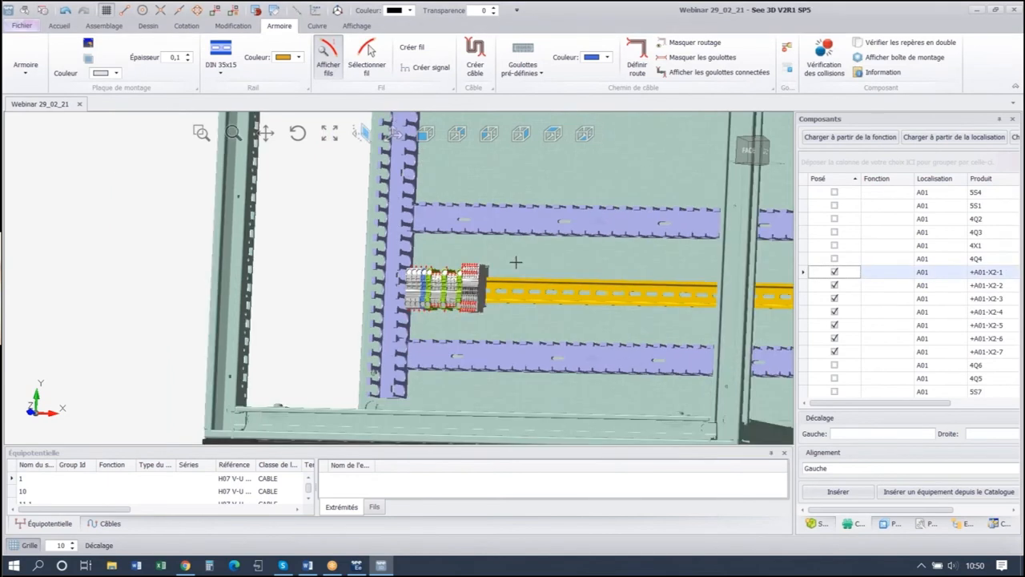
pyautogui.scroll(-6, 516, 262)
pyautogui.scroll(3, 519, 211)
pyautogui.scroll(2, 522, 270)
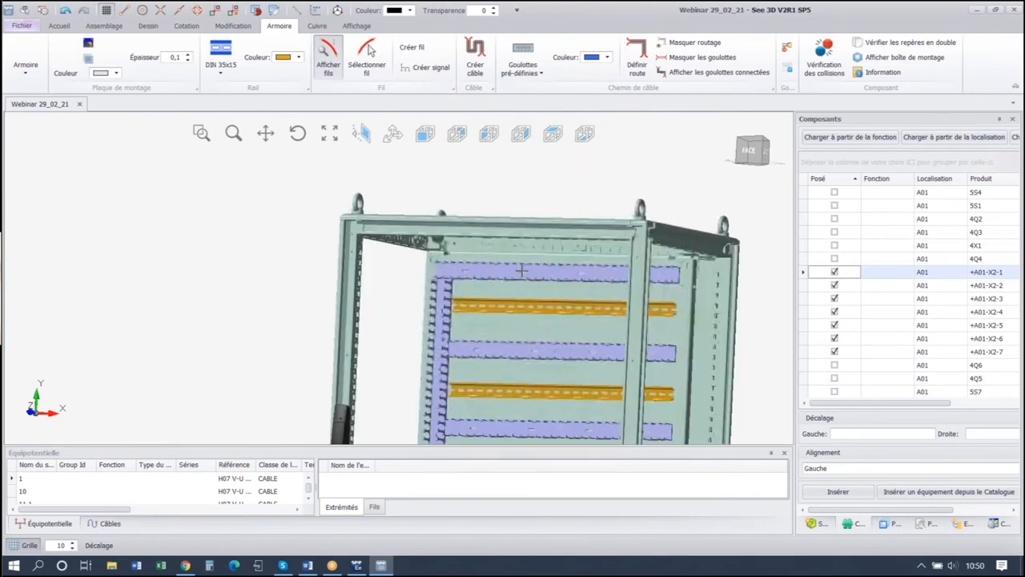
pyautogui.scroll(1, 522, 271)
pyautogui.scroll(1, 491, 315)
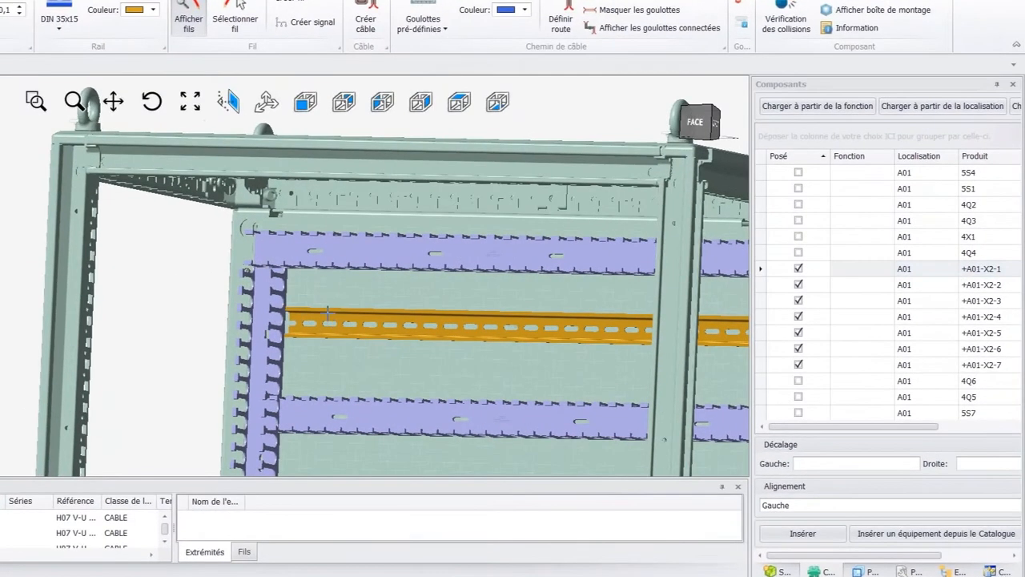
pyautogui.click(810, 464)
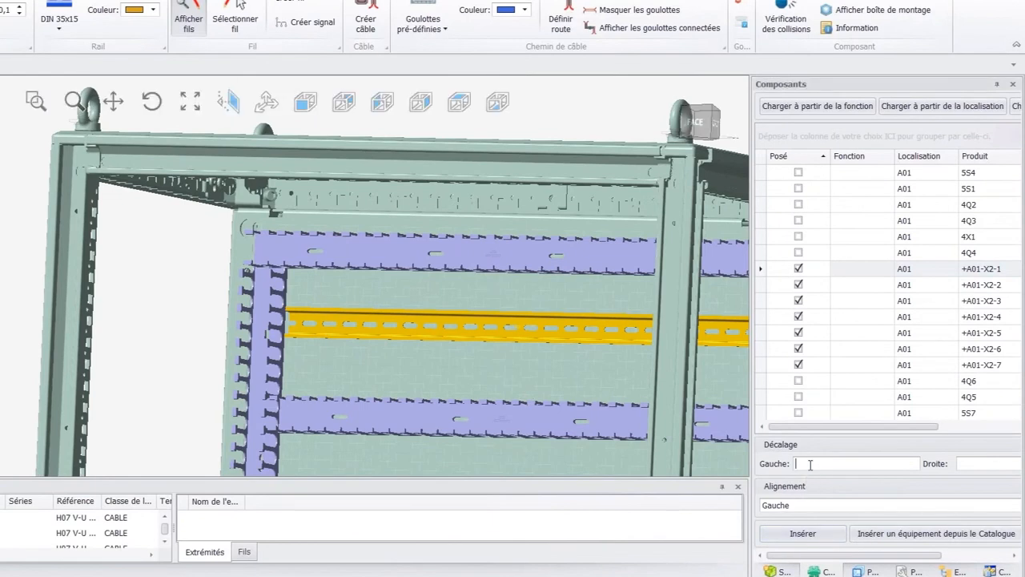
pyautogui.write('15')
pyautogui.scroll(2, 960, 217)
pyautogui.click(968, 157)
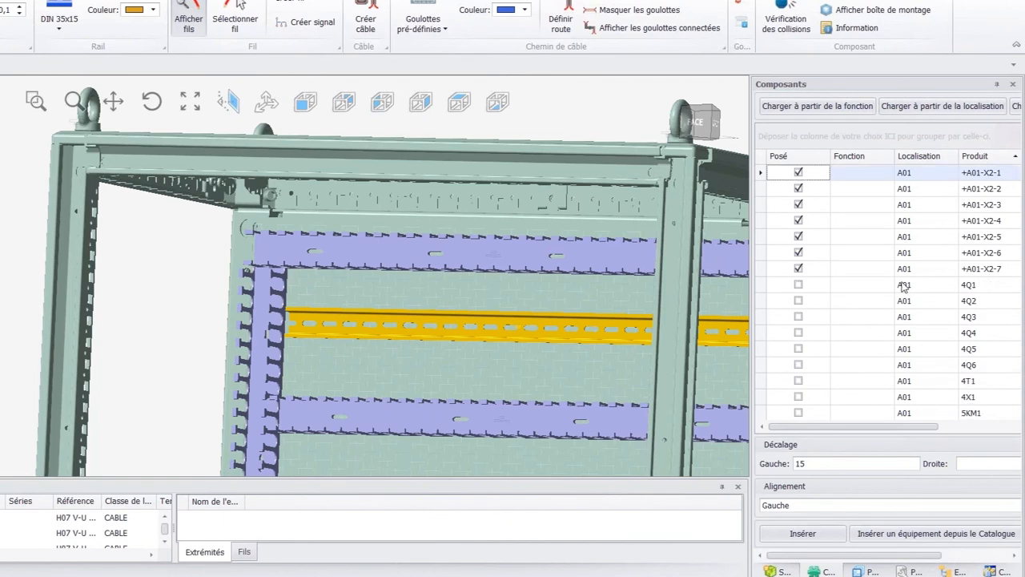
# - Insert components 4Q1 to 4Q6 together on the top DIN rail, starting beside the vertical duct
pyautogui.scroll(-1, 874, 288)
pyautogui.click(873, 287)
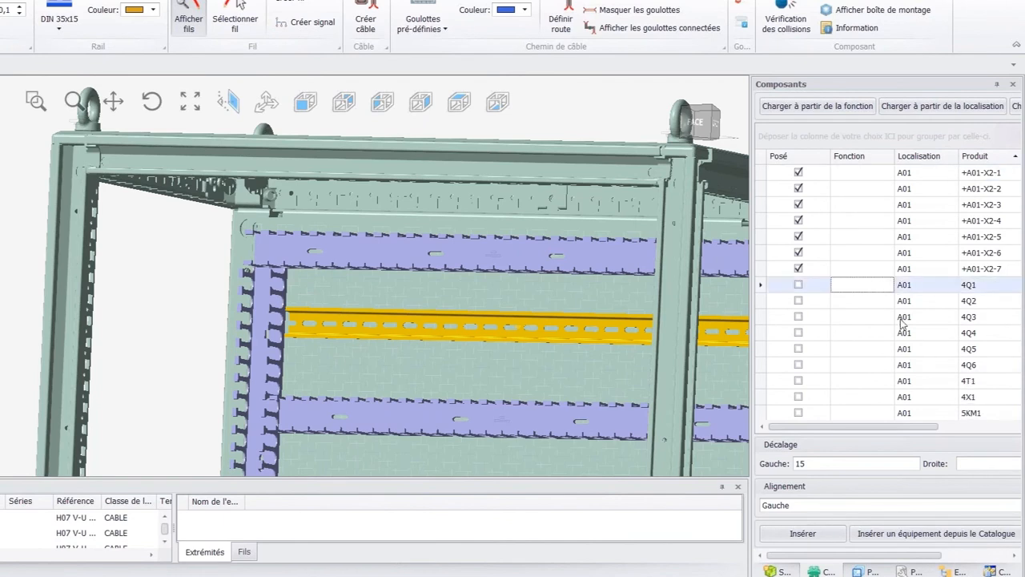
pyautogui.keyDown('shift'); pyautogui.click(857, 367); pyautogui.keyUp('shift')
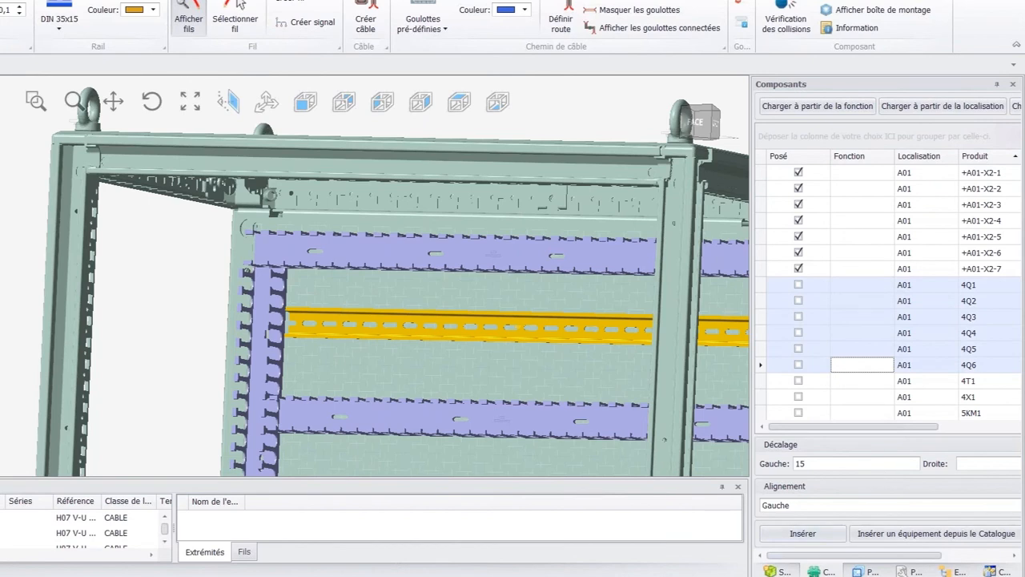
pyautogui.click(799, 534)
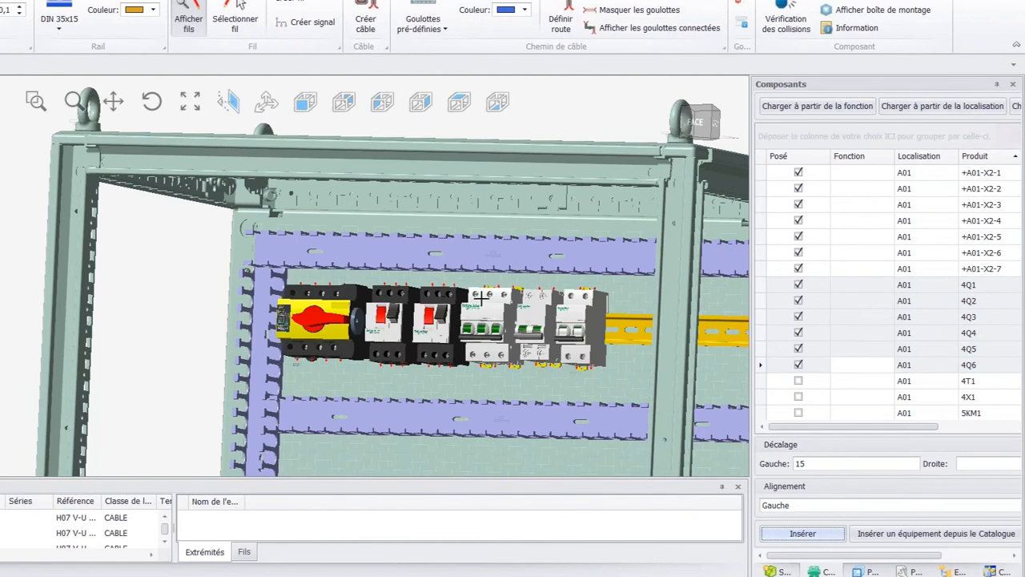
pyautogui.click(208, 320)
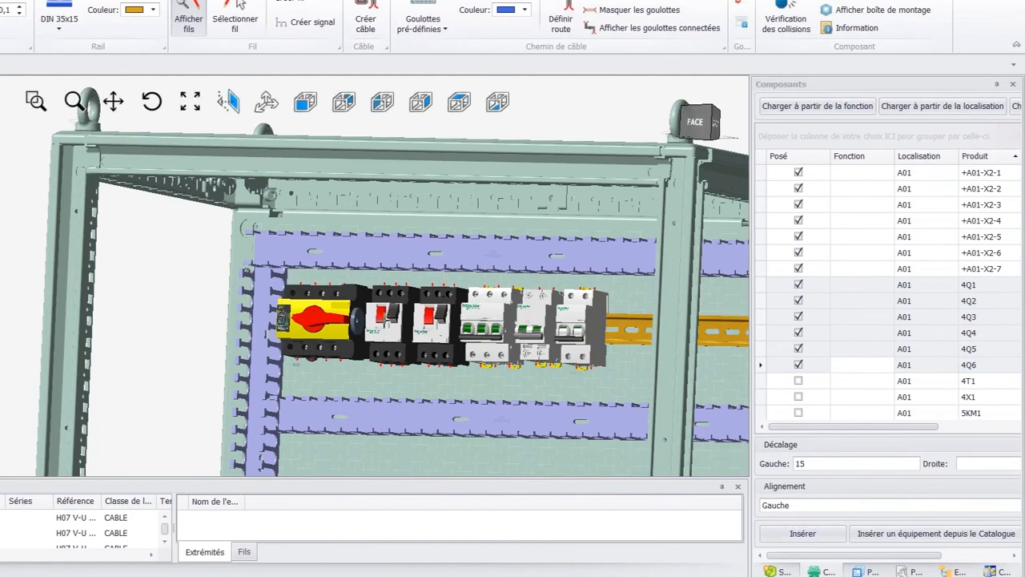
# - Place component 4T1 on the top DIN rail with a gap after 4Q6, and clear the left placement offset
pyautogui.scroll(-1, 942, 277)
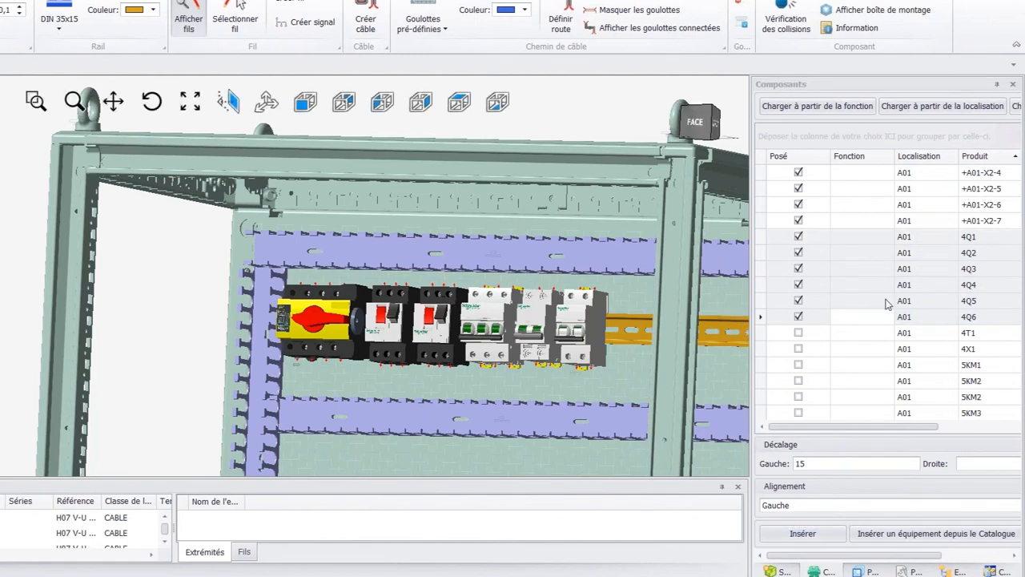
pyautogui.click(798, 332)
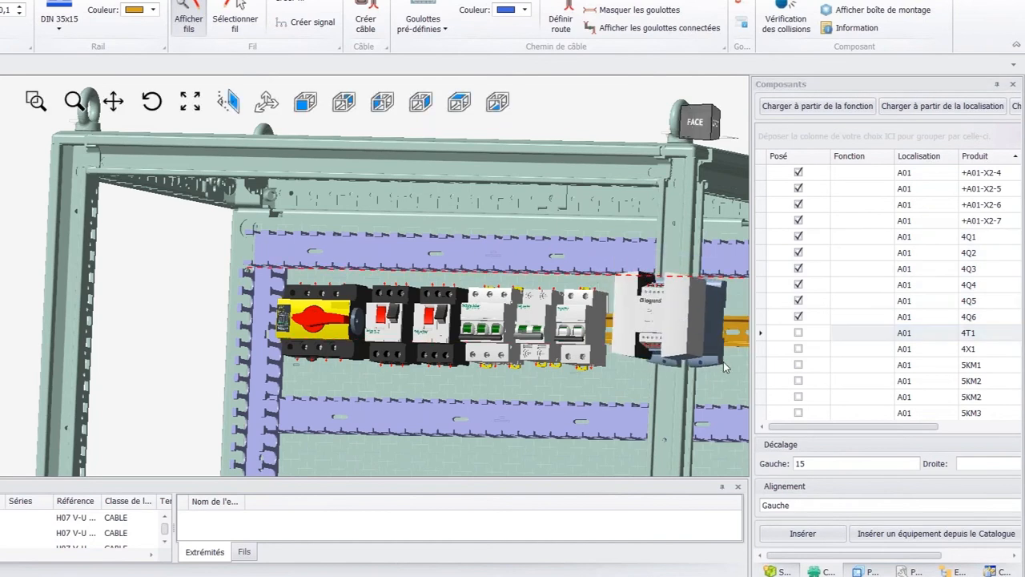
pyautogui.moveTo(561, 321); pyautogui.dragTo(597, 333, button='middle')
pyautogui.scroll(3, 595, 333)
pyautogui.moveTo(824, 465); pyautogui.dragTo(777, 462)
pyautogui.press('BackSpace')
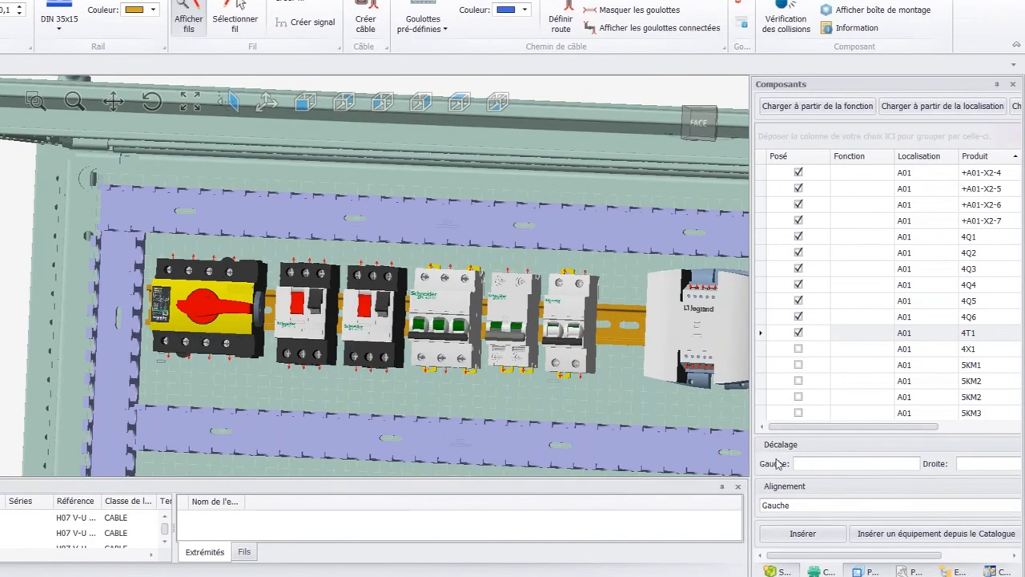
# - Set the mounting space of component 4T1 to 20 with the same value for all surfaces
pyautogui.scroll(-2, 698, 318)
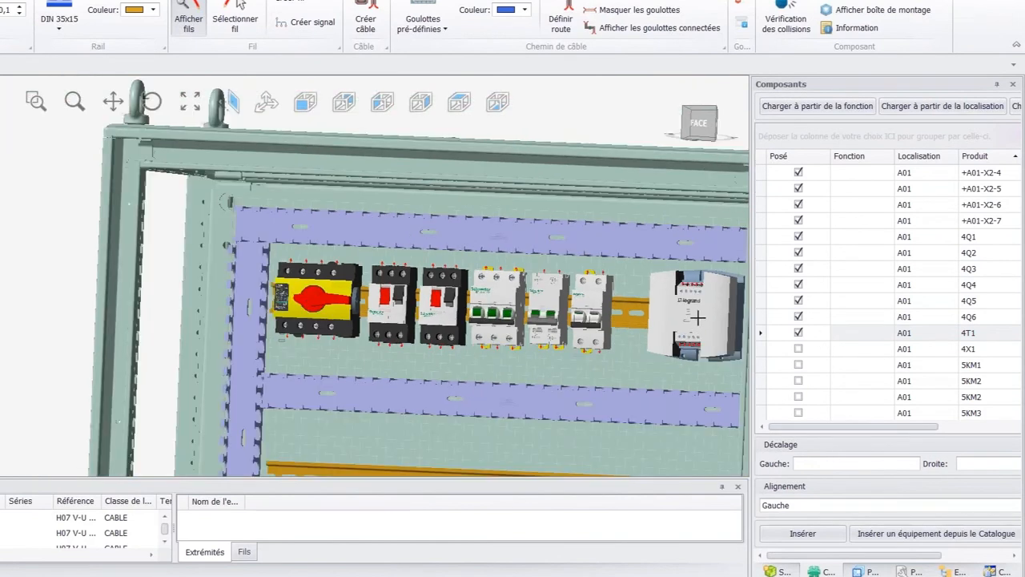
pyautogui.scroll(2, 699, 318)
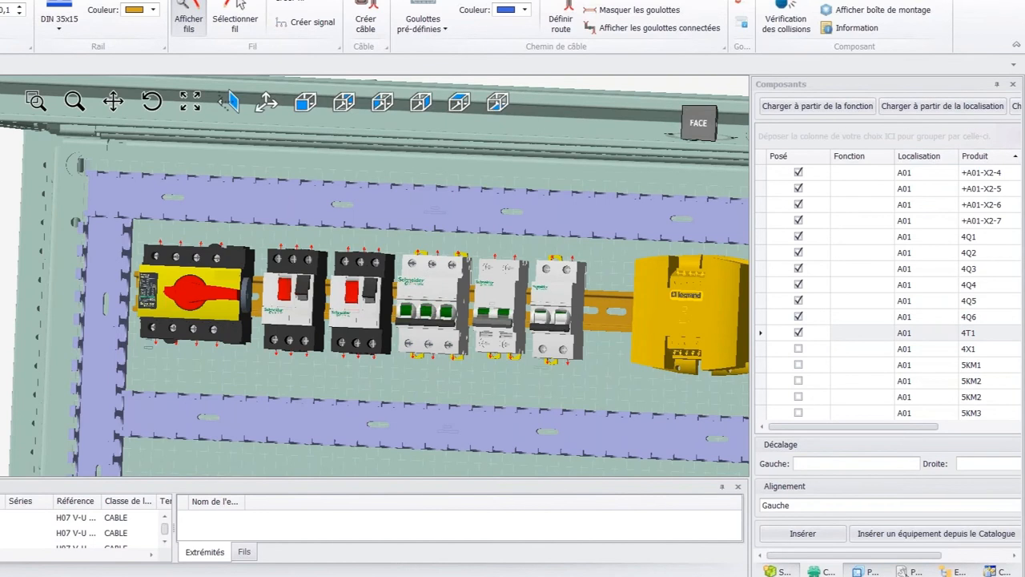
pyautogui.click(699, 318)
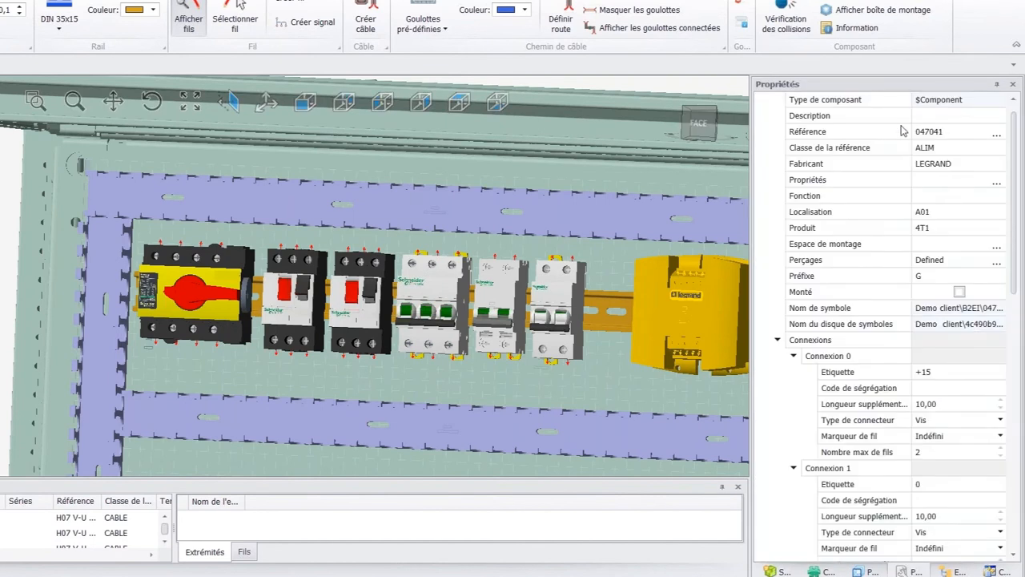
pyautogui.click(996, 249)
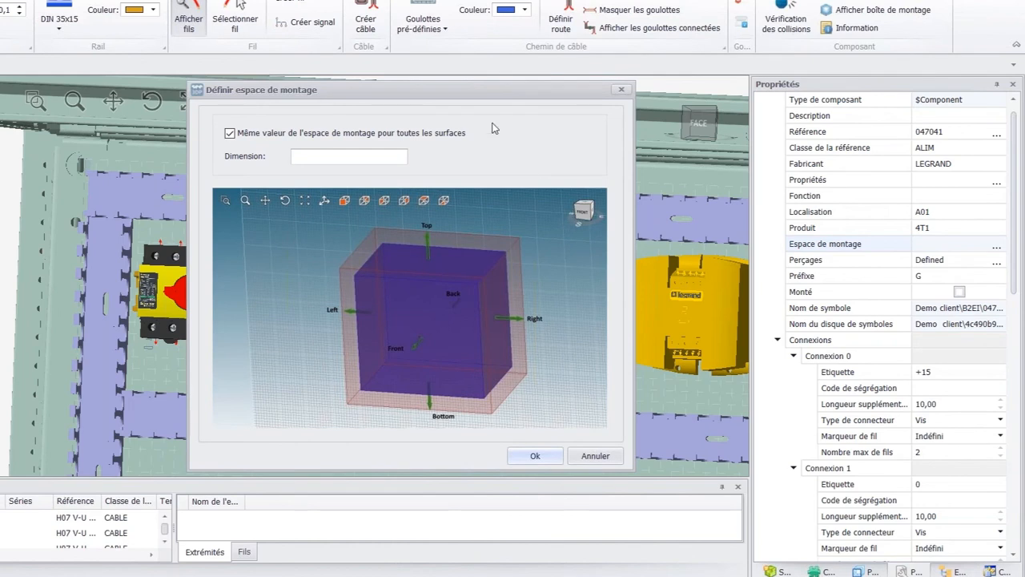
pyautogui.moveTo(466, 92); pyautogui.dragTo(343, 3)
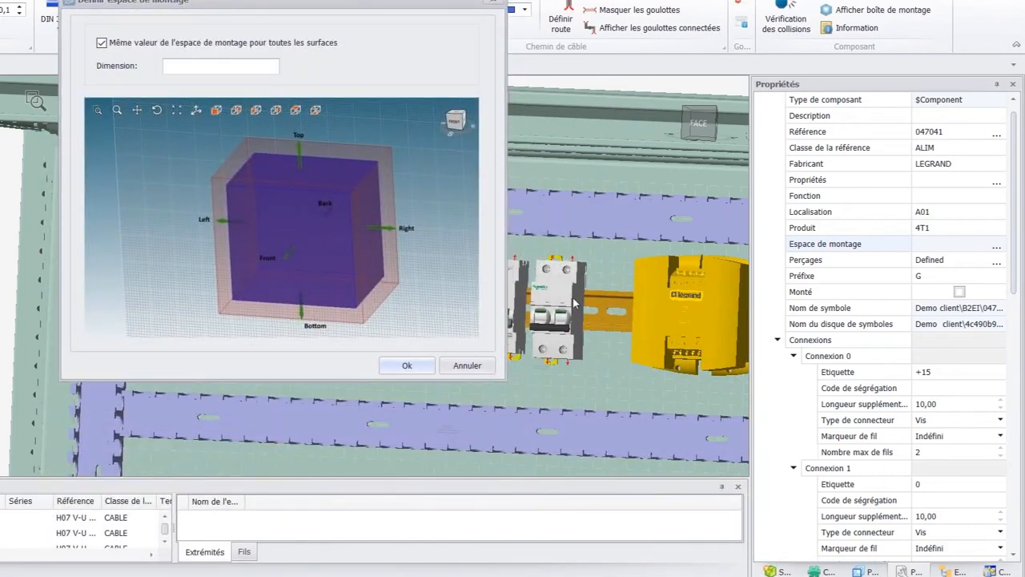
pyautogui.click(227, 66)
pyautogui.moveTo(231, 70); pyautogui.dragTo(100, 56)
pyautogui.write('25')
pyautogui.click(406, 365)
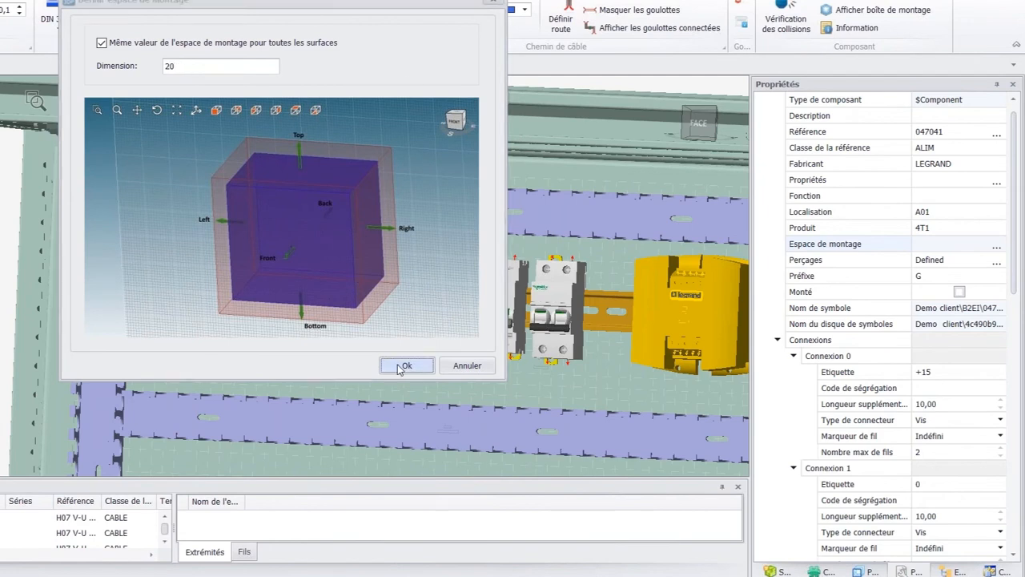
# - Order all components on the top DIN rail to the left with the rail tools and clear the selection
pyautogui.click(596, 300)
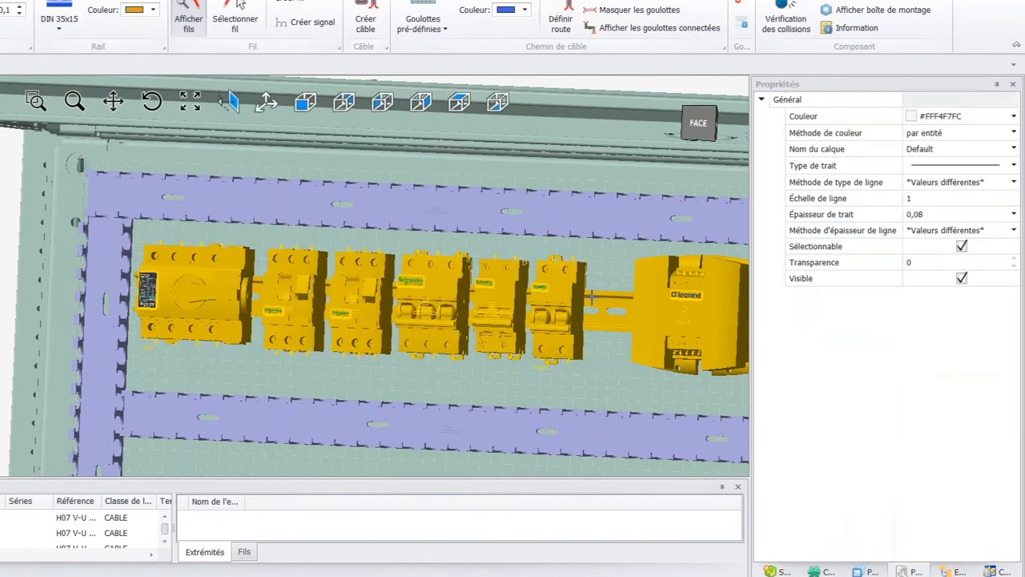
pyautogui.scroll(2, 596, 300)
pyautogui.scroll(-3, 596, 300)
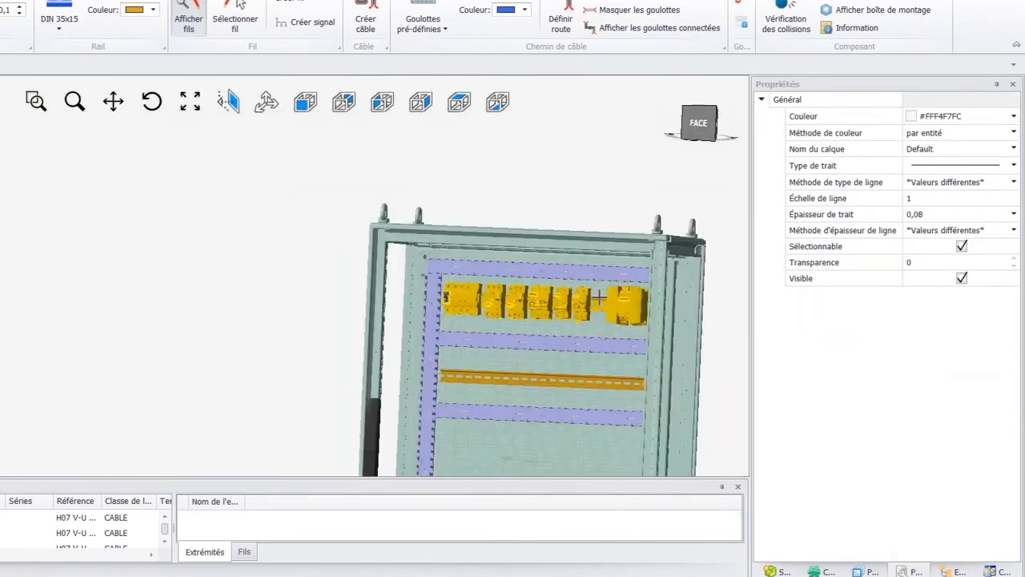
pyautogui.scroll(3, 596, 300)
pyautogui.rightClick(602, 301)
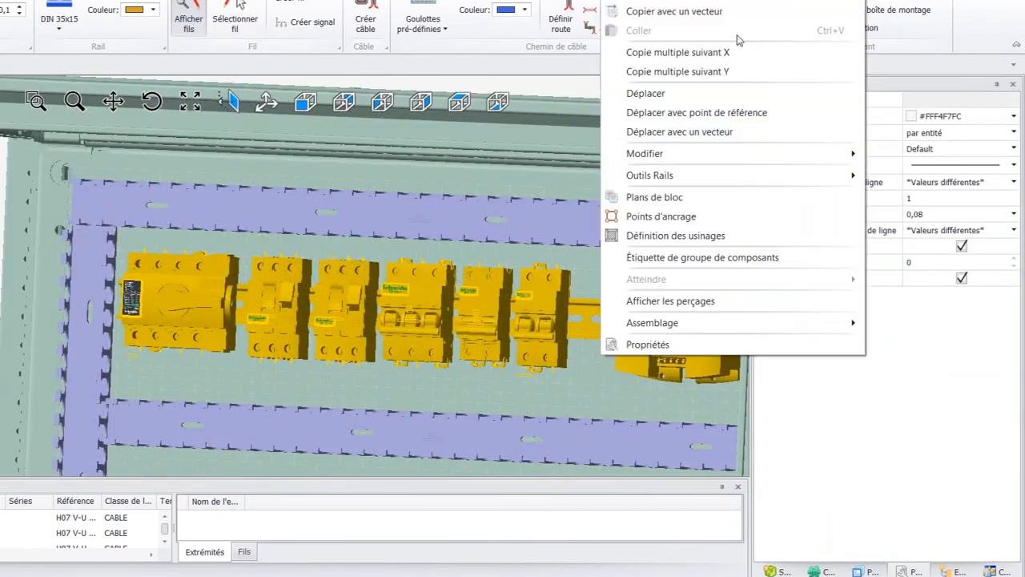
pyautogui.moveTo(641, 176)
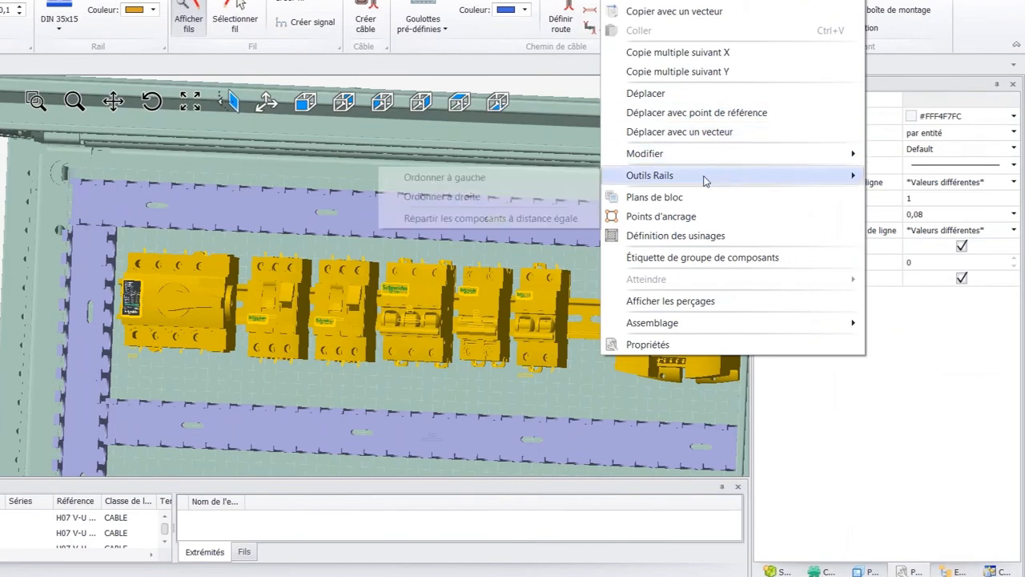
pyautogui.click(457, 176)
pyautogui.scroll(3, 350, 318)
pyautogui.moveTo(361, 321); pyautogui.dragTo(407, 310, button='middle')
pyautogui.scroll(-6, 577, 248)
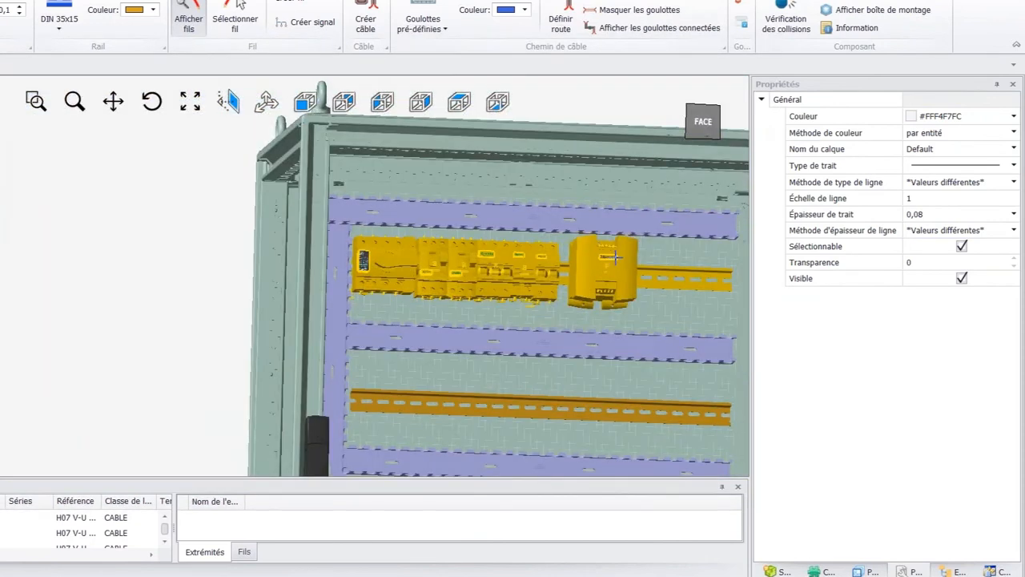
pyautogui.scroll(2, 616, 260)
pyautogui.moveTo(616, 261); pyautogui.dragTo(592, 278, button='middle')
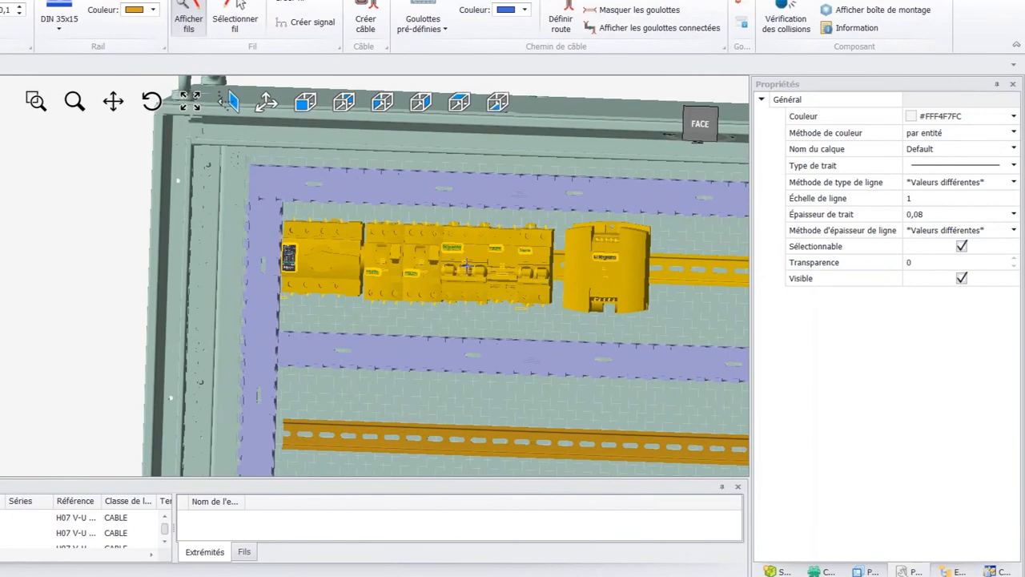
pyautogui.scroll(-3, 470, 279)
pyautogui.click(272, 323)
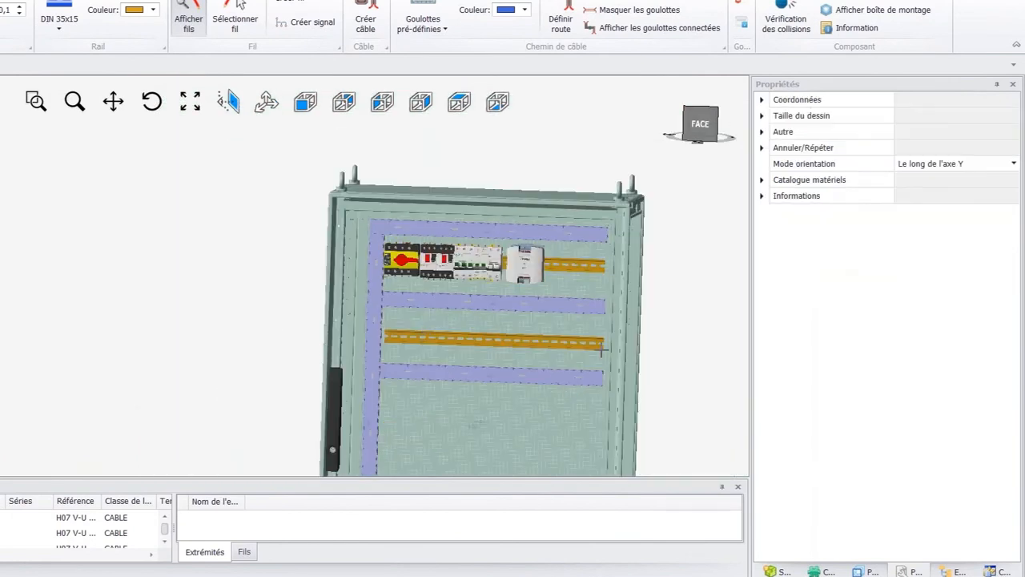
# - Place component 5KM1 on the second DIN rail from the top, beside the vertical duct
pyautogui.scroll(2, 614, 351)
pyautogui.moveTo(537, 328); pyautogui.dragTo(494, 330, button='middle')
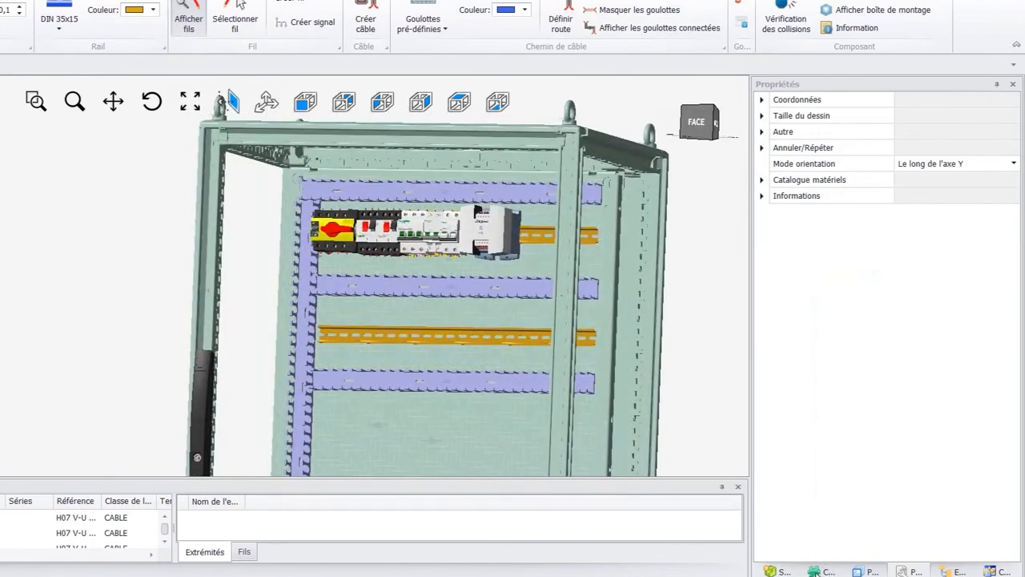
pyautogui.click(822, 571)
pyautogui.scroll(-2, 944, 305)
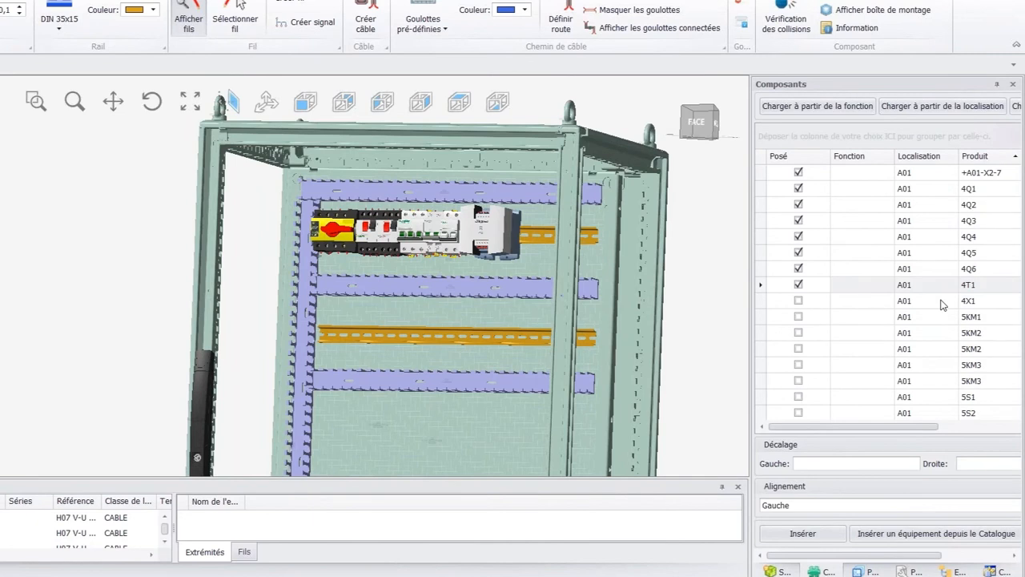
pyautogui.click(799, 269)
pyautogui.moveTo(492, 343); pyautogui.dragTo(358, 353)
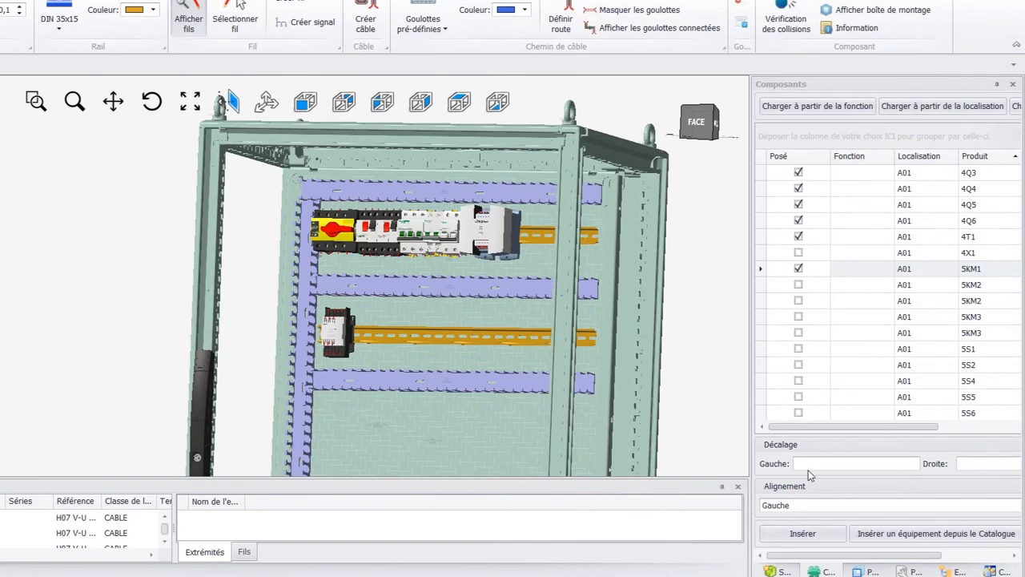
# - Place the first 5KM2 and the first 5KM3 entries on the second DIN rail, side by side after 5KM1
pyautogui.click(797, 286)
pyautogui.click(527, 351)
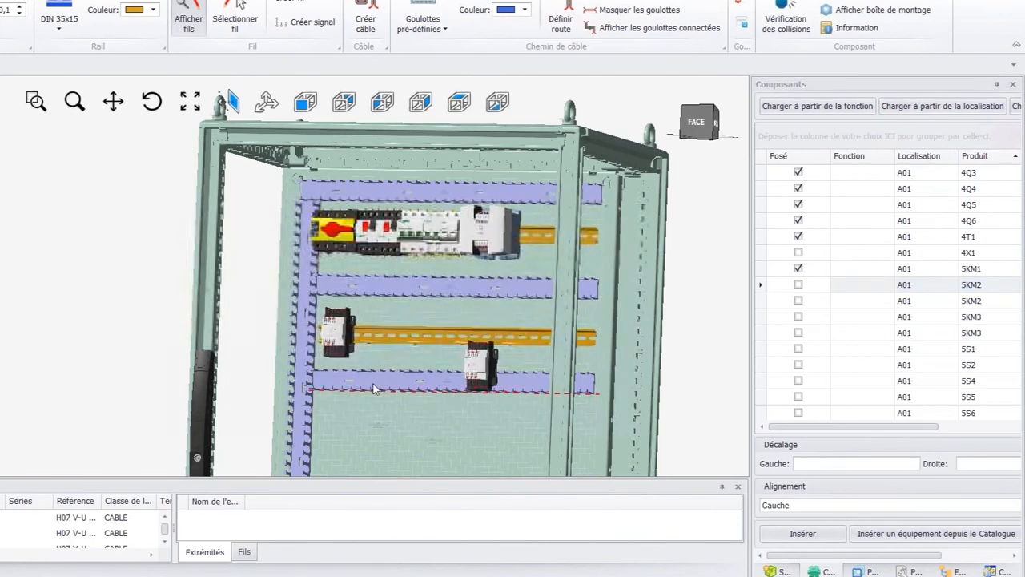
pyautogui.click(383, 352)
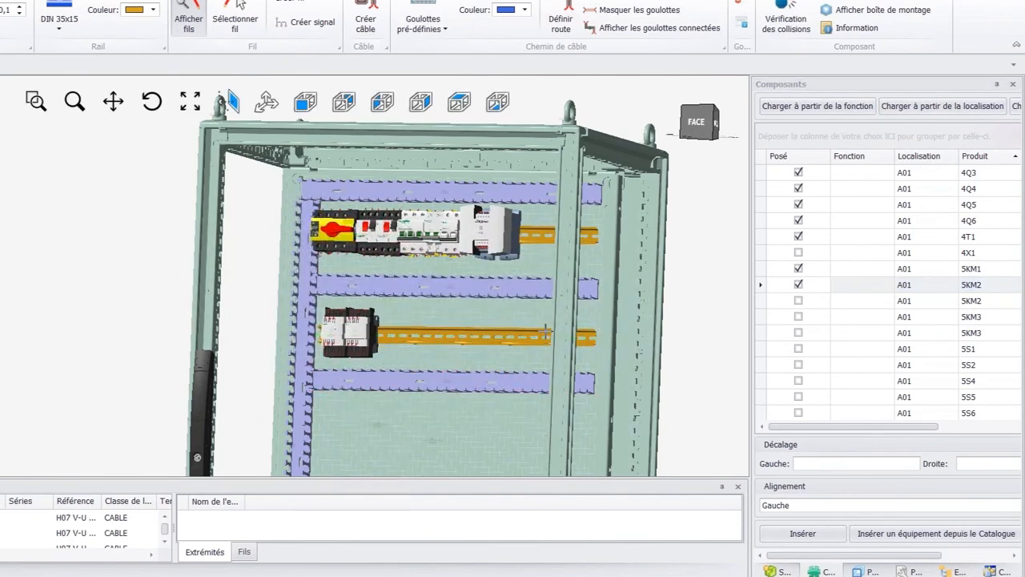
pyautogui.click(798, 317)
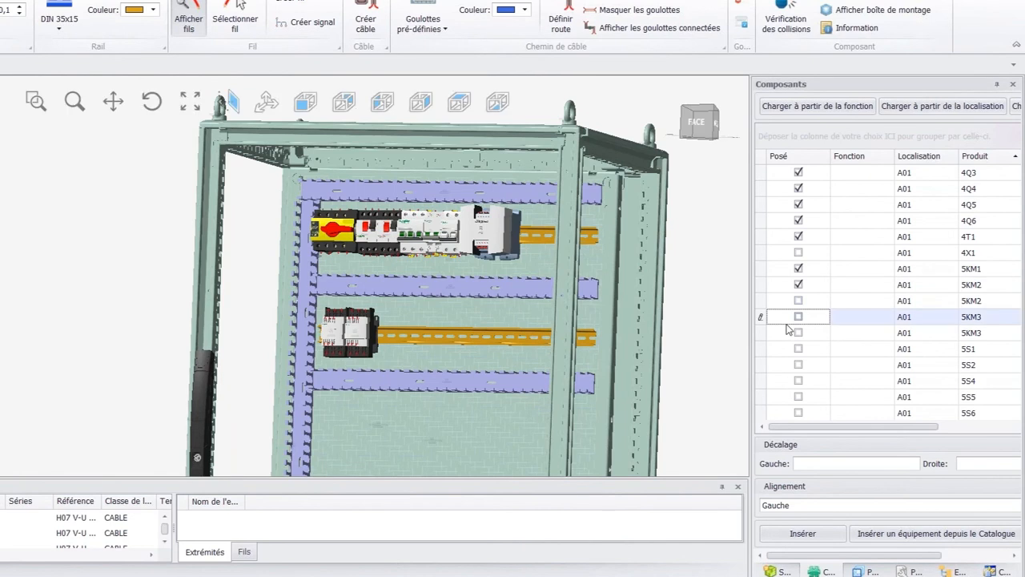
pyautogui.click(499, 407)
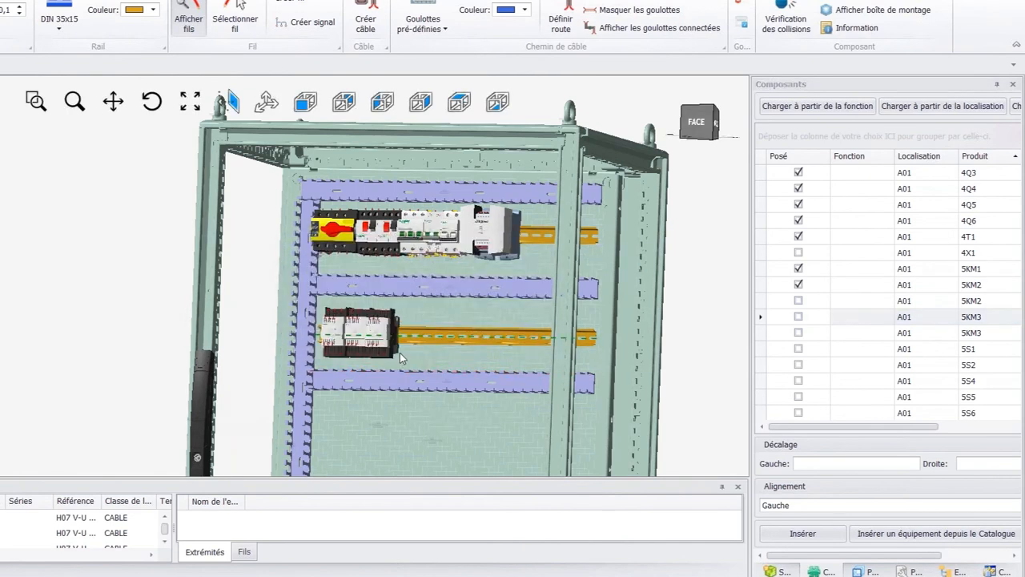
pyautogui.click(405, 354)
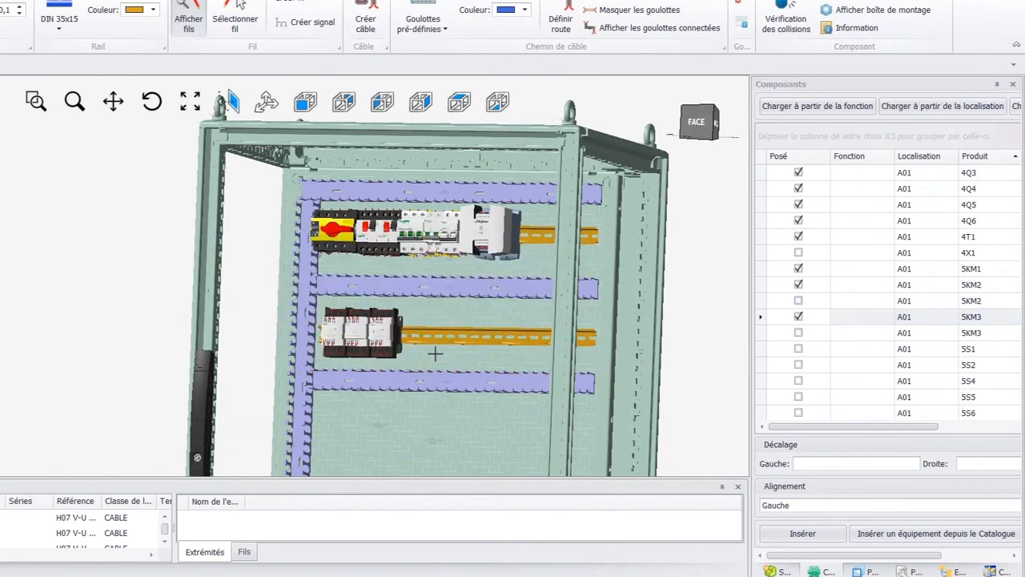
# - Mount the second 5KM2 and second 5KM3 entries on the front of their matching contactors and accept each placement
pyautogui.click(358, 336)
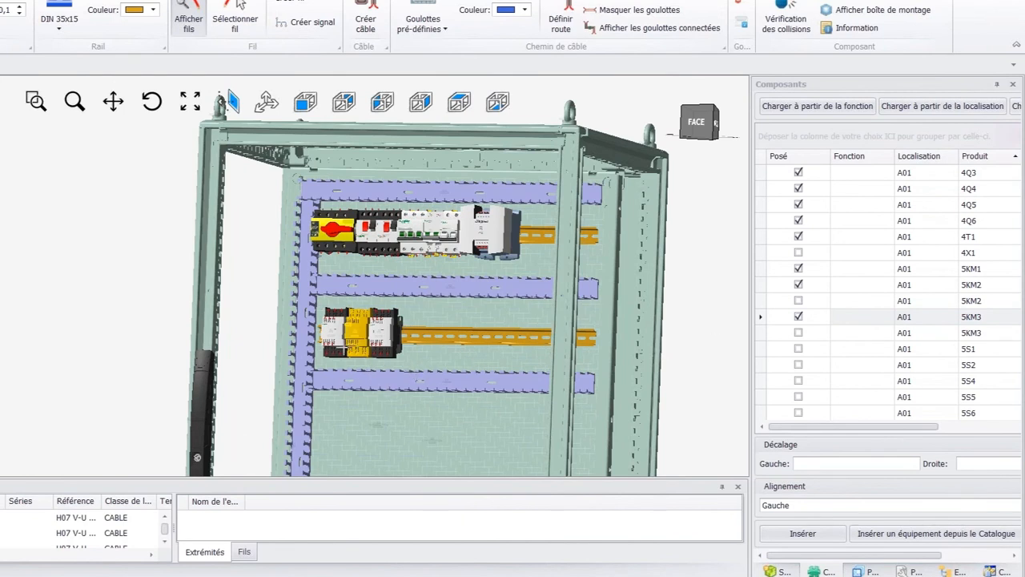
pyautogui.scroll(4, 344, 348)
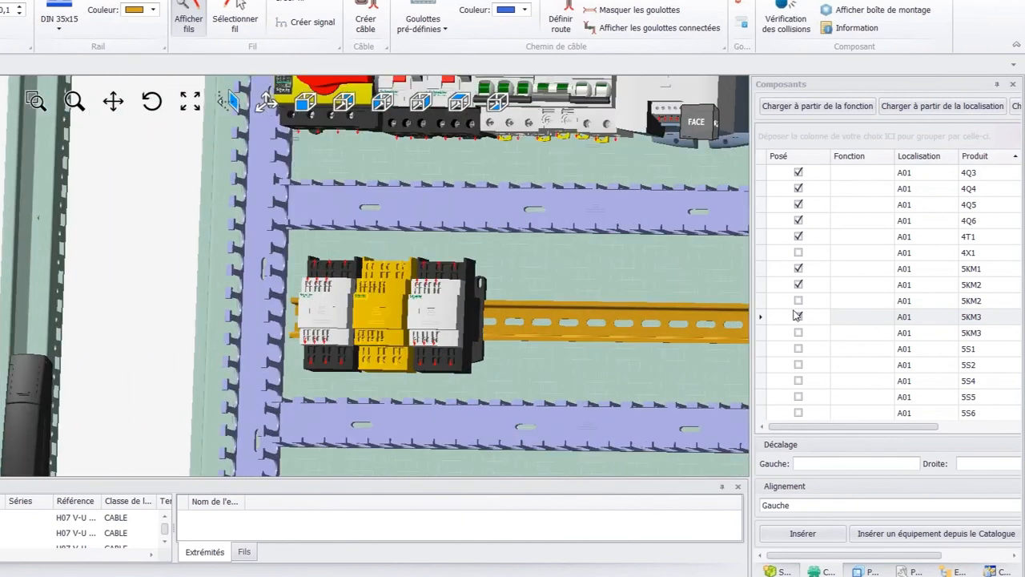
pyautogui.click(798, 317)
pyautogui.moveTo(799, 302); pyautogui.dragTo(580, 337)
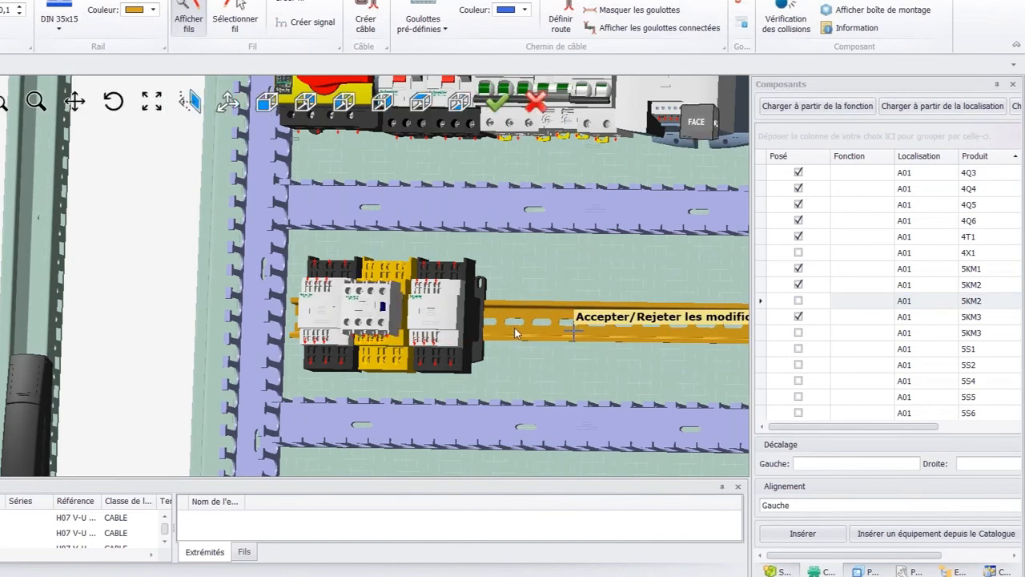
pyautogui.click(497, 100)
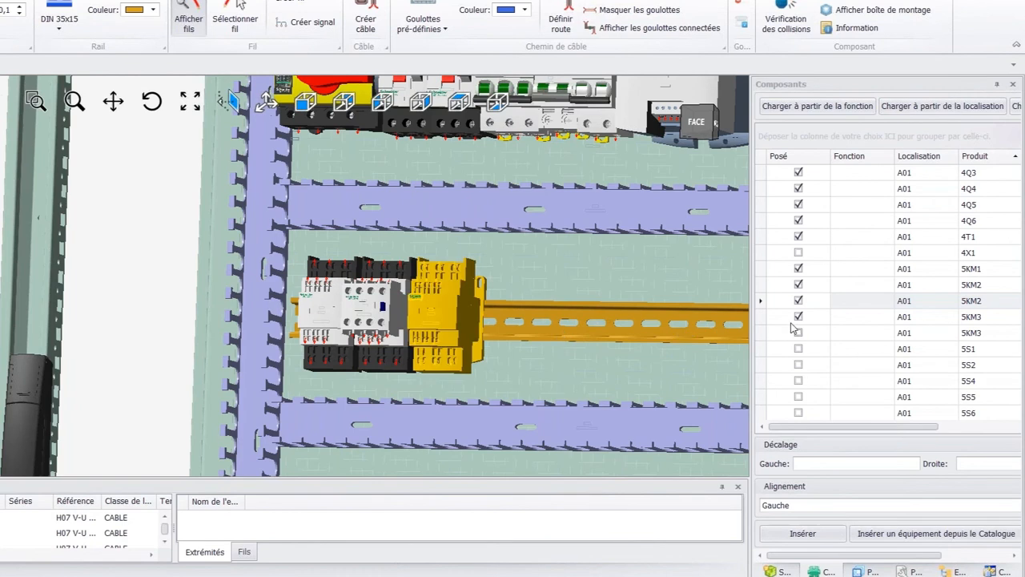
pyautogui.moveTo(803, 338); pyautogui.dragTo(544, 322)
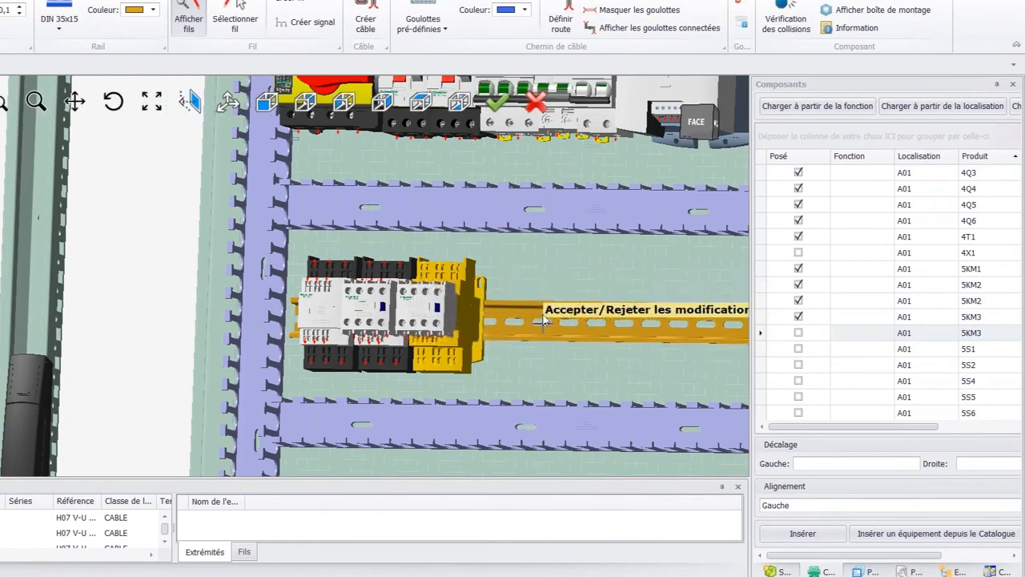
pyautogui.click(496, 101)
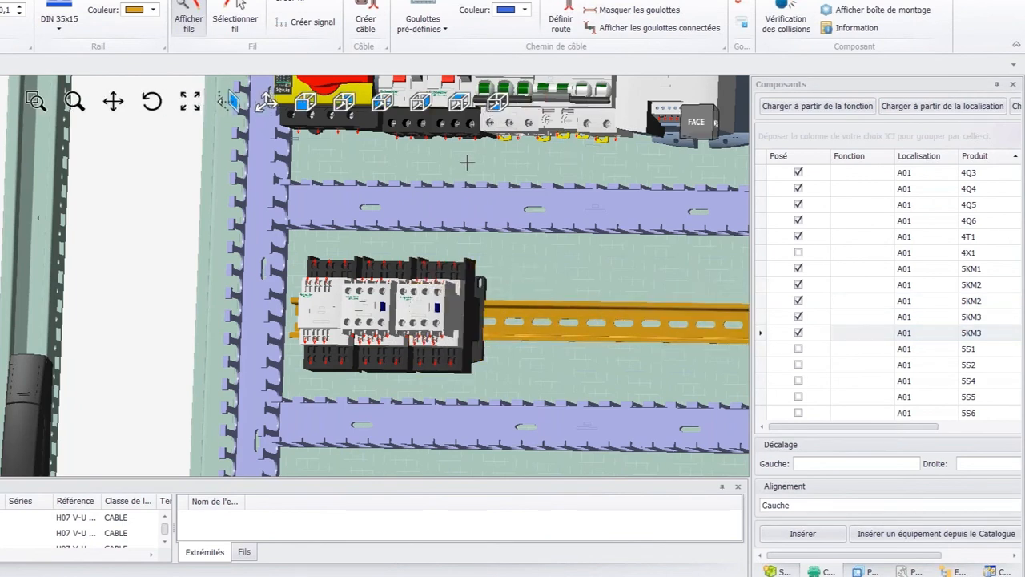
# - Check the component list for A01 parts still to place and show the cabinet from the front
pyautogui.scroll(-5, 425, 244)
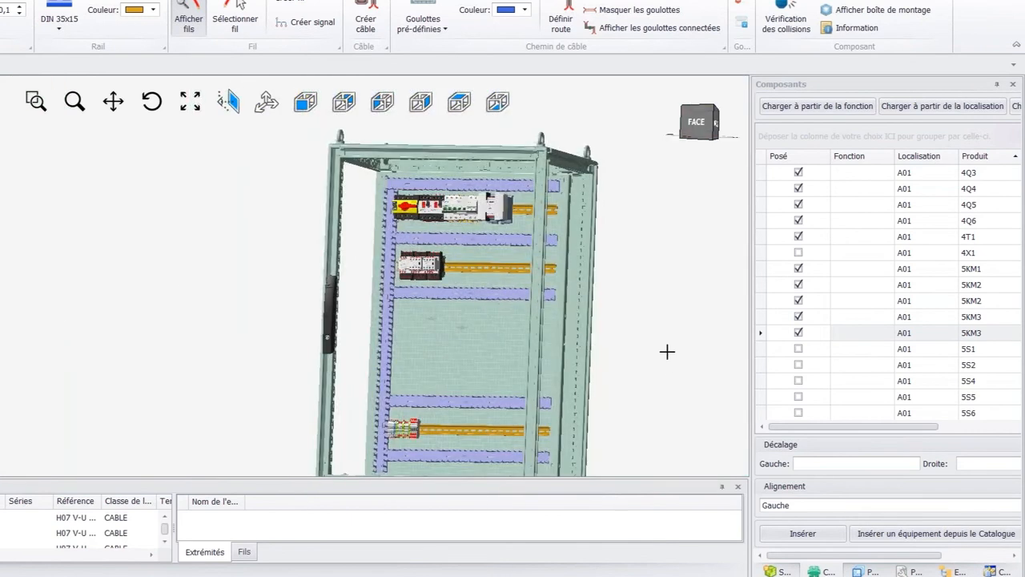
pyautogui.scroll(2, 455, 369)
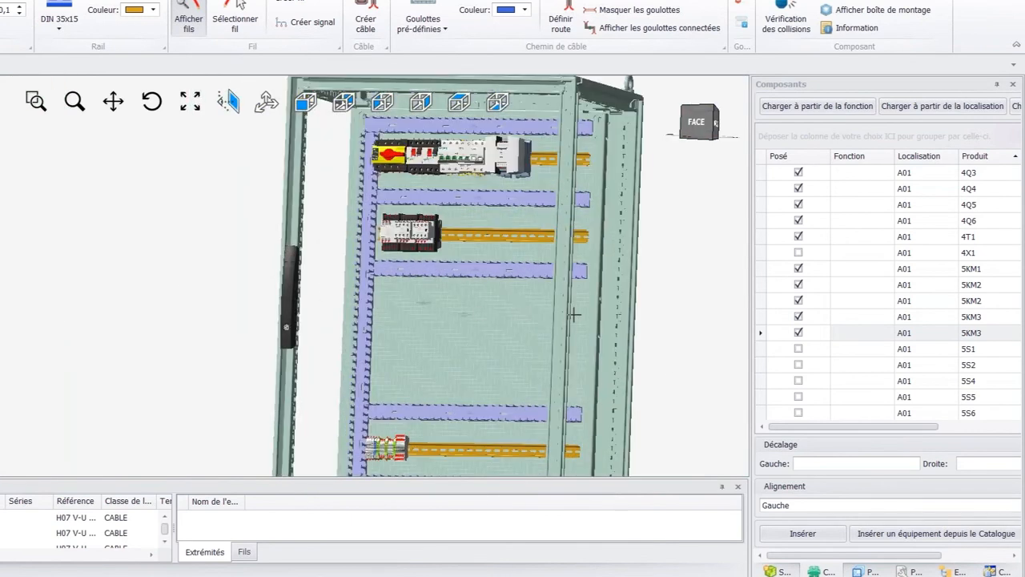
pyautogui.scroll(-3, 931, 218)
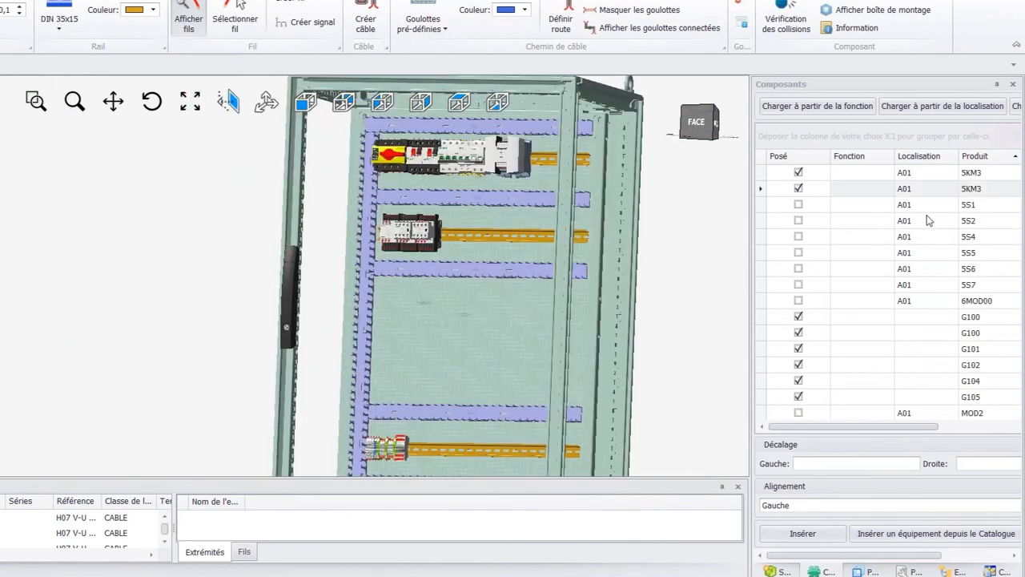
pyautogui.scroll(-2, 913, 233)
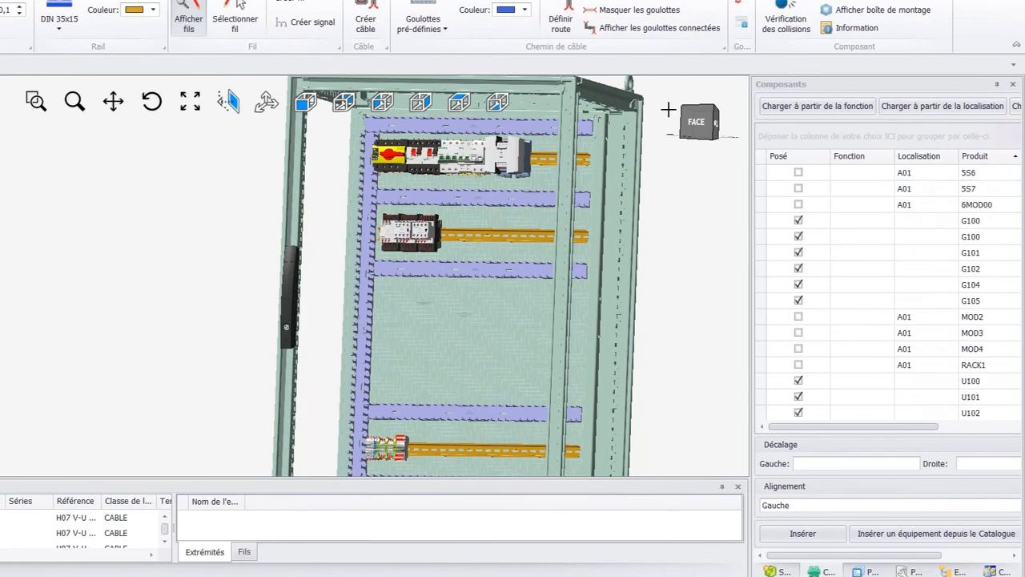
pyautogui.click(697, 121)
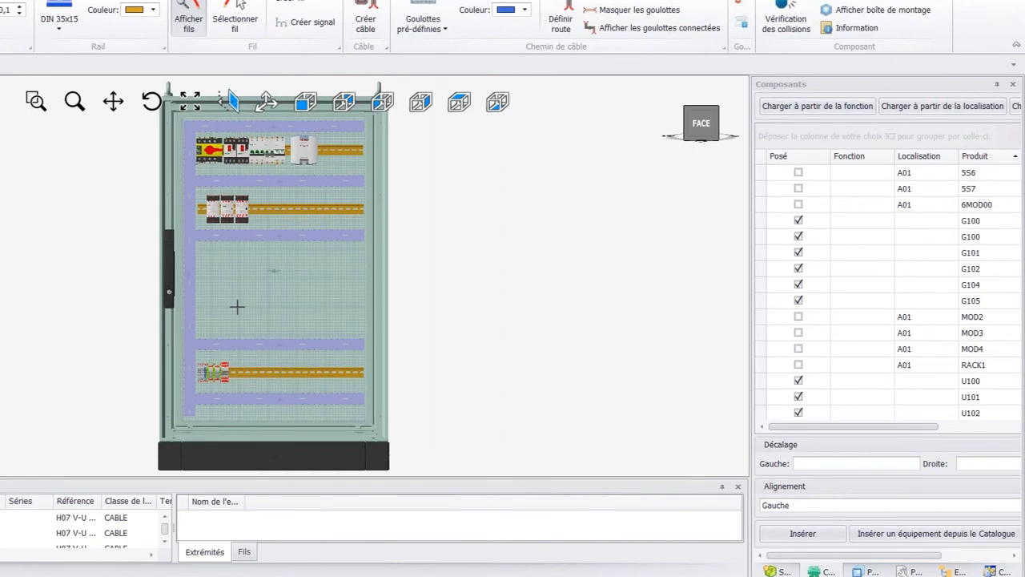
# - Place component RACK1 on the mounting plate, in the wide free area between the middle horizontal ducts
pyautogui.scroll(3, 237, 306)
pyautogui.click(799, 366)
pyautogui.moveTo(799, 369); pyautogui.dragTo(446, 293)
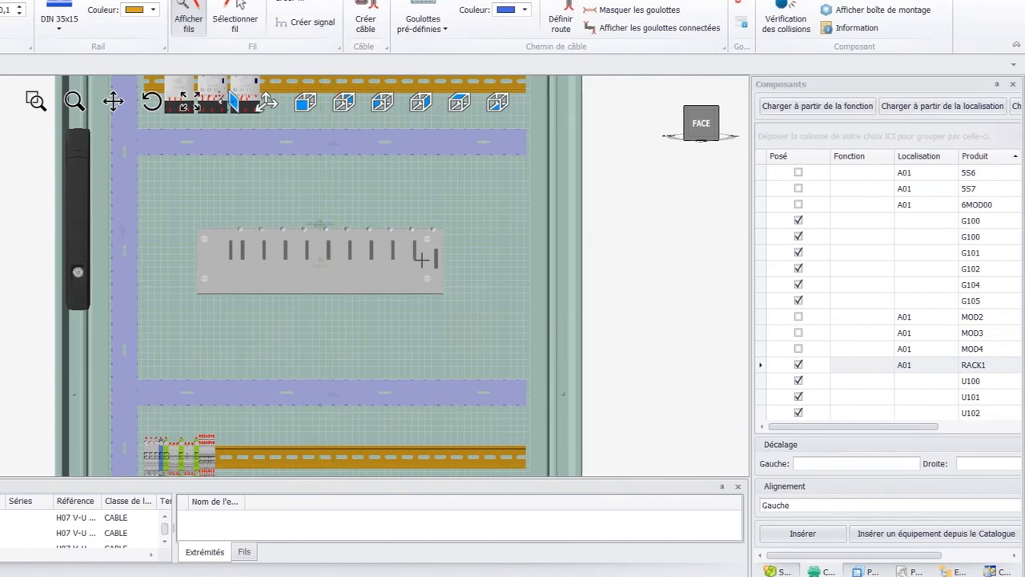
# - Mount component 6MOD00 in the first slot of RACK1 and accept the placement
pyautogui.click(369, 278)
pyautogui.moveTo(639, 265); pyautogui.dragTo(524, 281, button='middle')
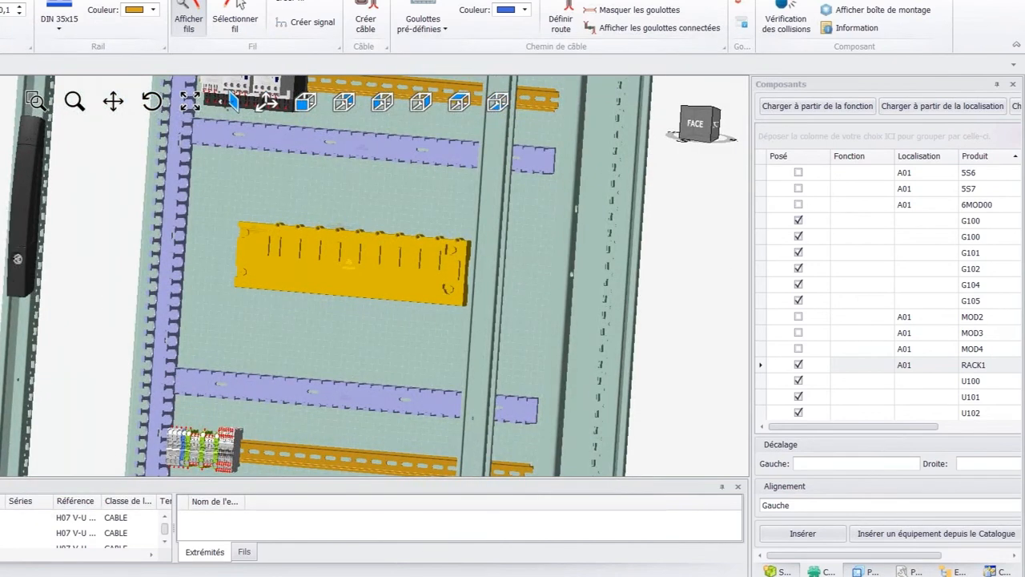
pyautogui.moveTo(441, 252); pyautogui.dragTo(649, 268, button='middle')
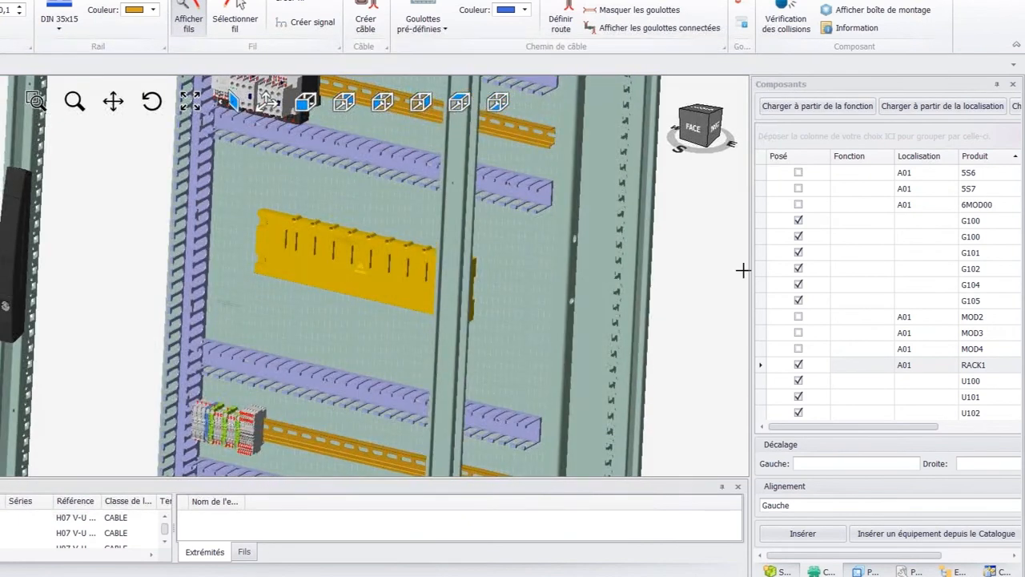
pyautogui.moveTo(802, 208); pyautogui.dragTo(571, 296)
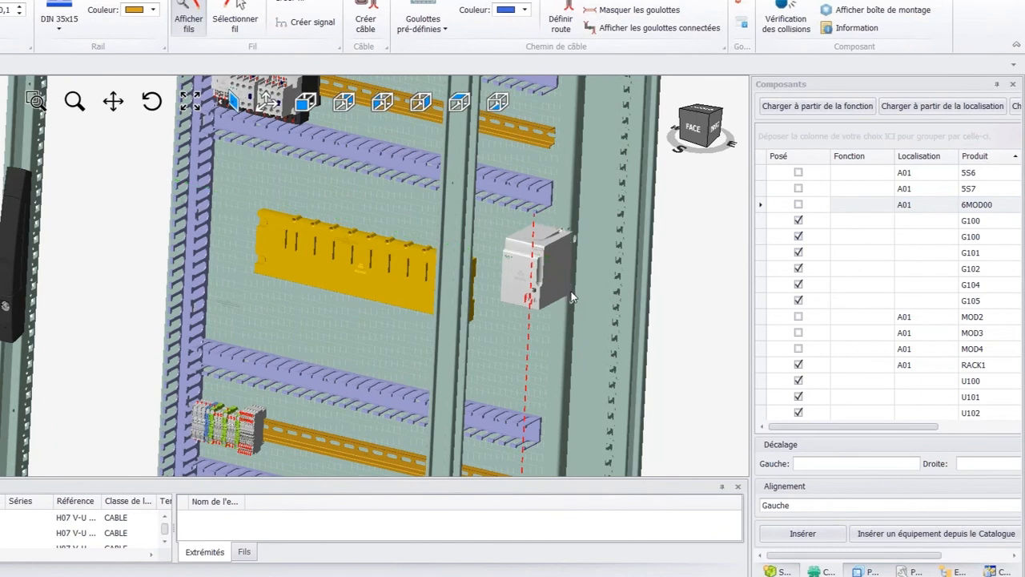
pyautogui.moveTo(571, 296); pyautogui.dragTo(571, 295)
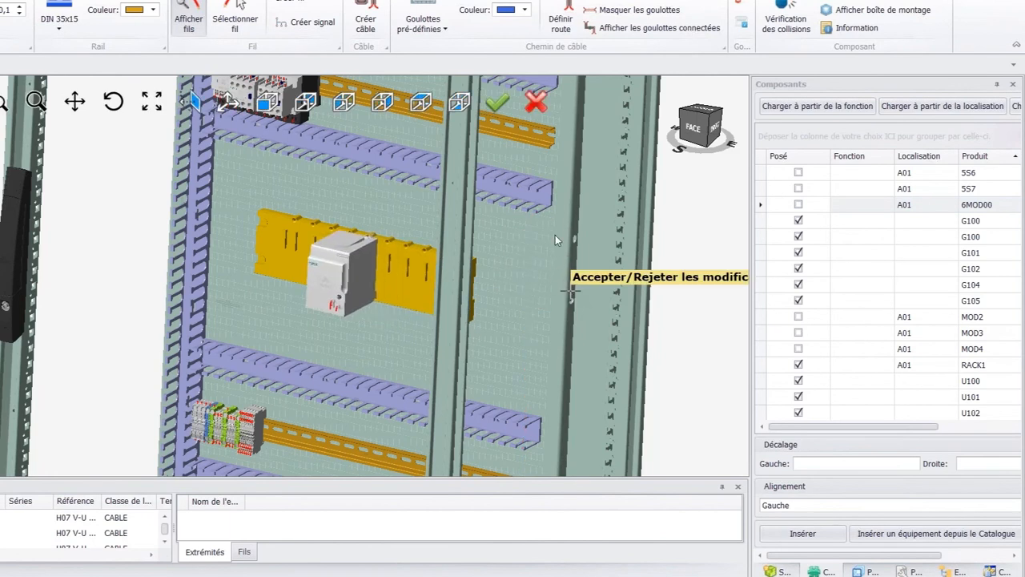
pyautogui.click(497, 101)
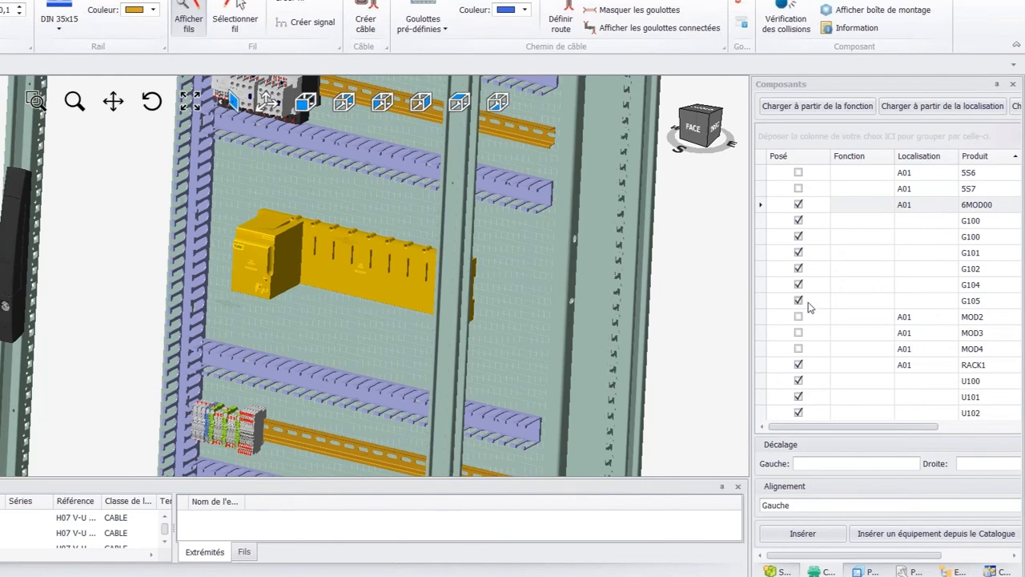
# - Mount MOD2 and MOD3 side by side on RACK1 after 6MOD00, accepting each placement
pyautogui.moveTo(800, 323); pyautogui.dragTo(582, 168)
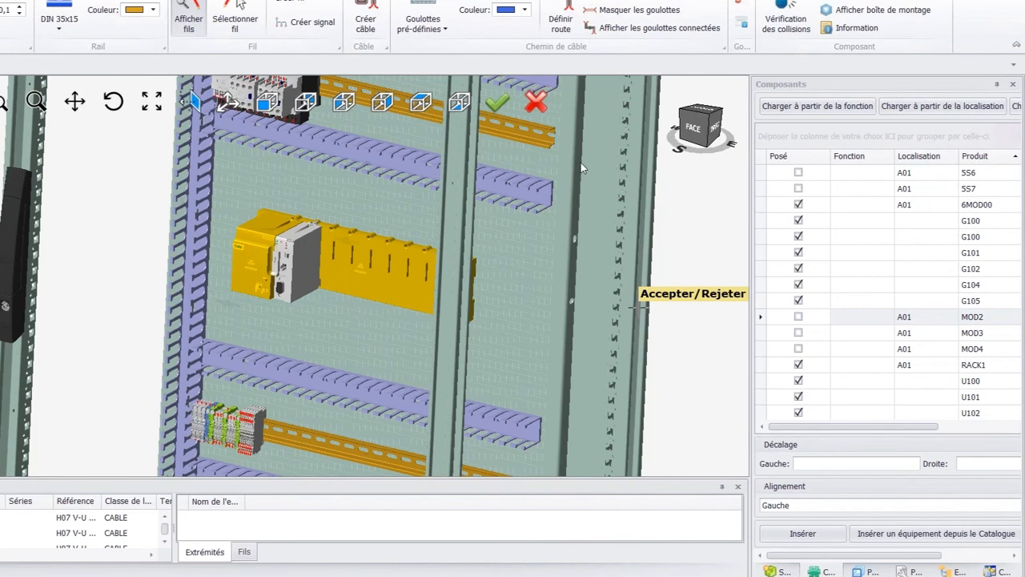
pyautogui.click(497, 102)
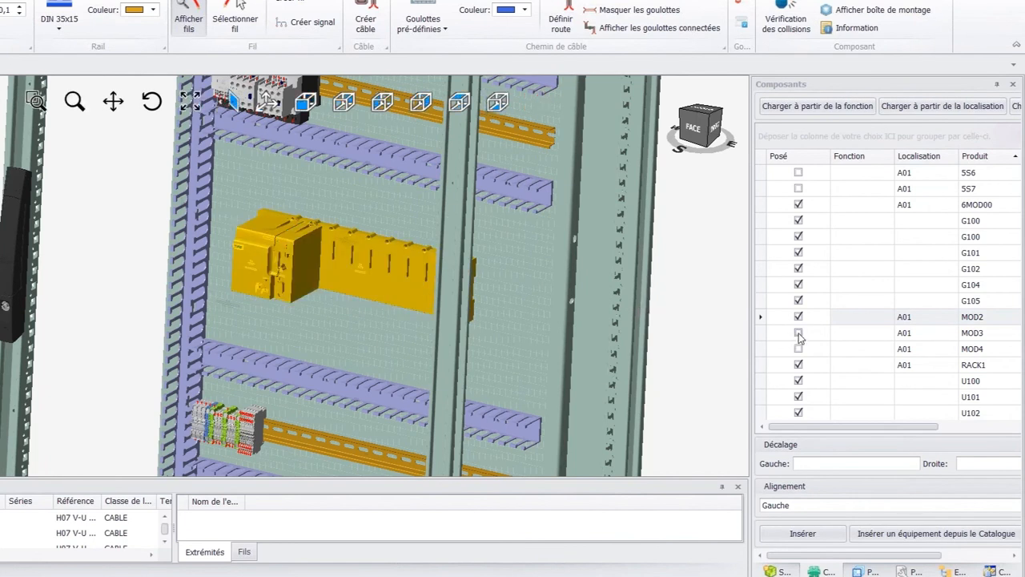
pyautogui.moveTo(798, 337); pyautogui.dragTo(554, 307)
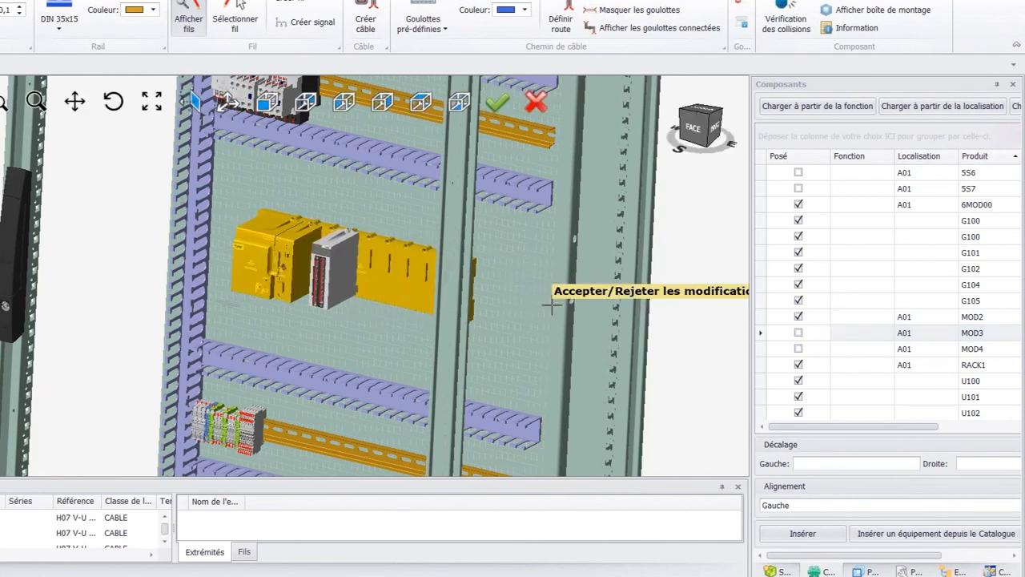
pyautogui.click(497, 101)
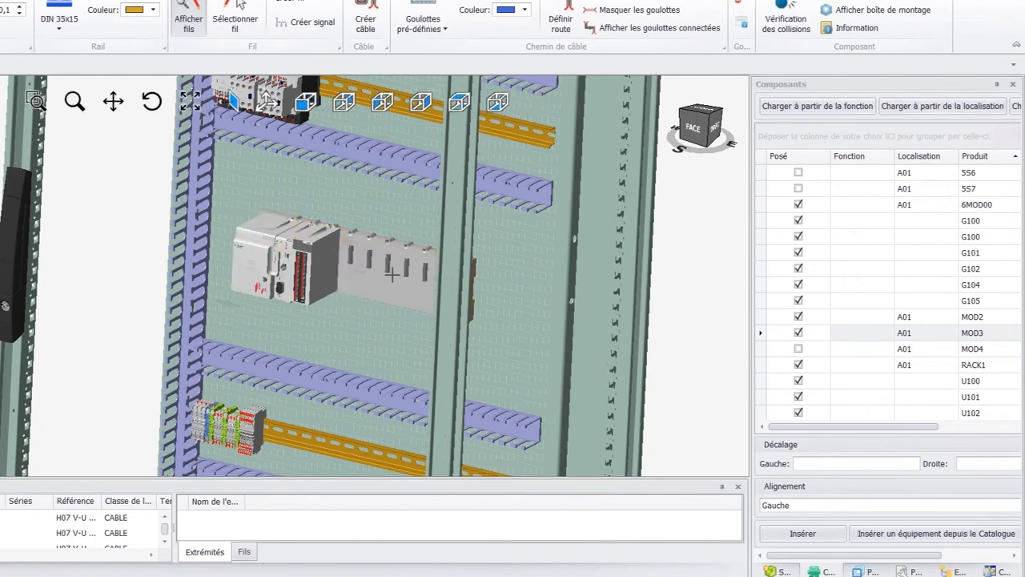
# - Mount MOD4 on RACK1 directly after MOD3 and accept the placement
pyautogui.click(393, 282)
pyautogui.moveTo(799, 351); pyautogui.dragTo(514, 327)
pyautogui.press('Left')
pyautogui.press('Left')
pyautogui.press('Left')
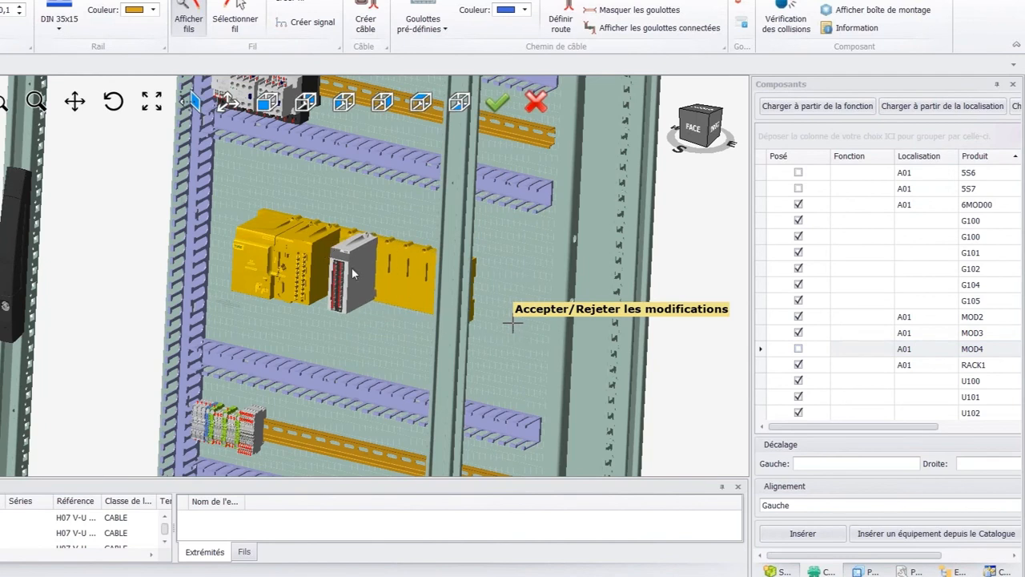
pyautogui.press('Left')
pyautogui.click(498, 104)
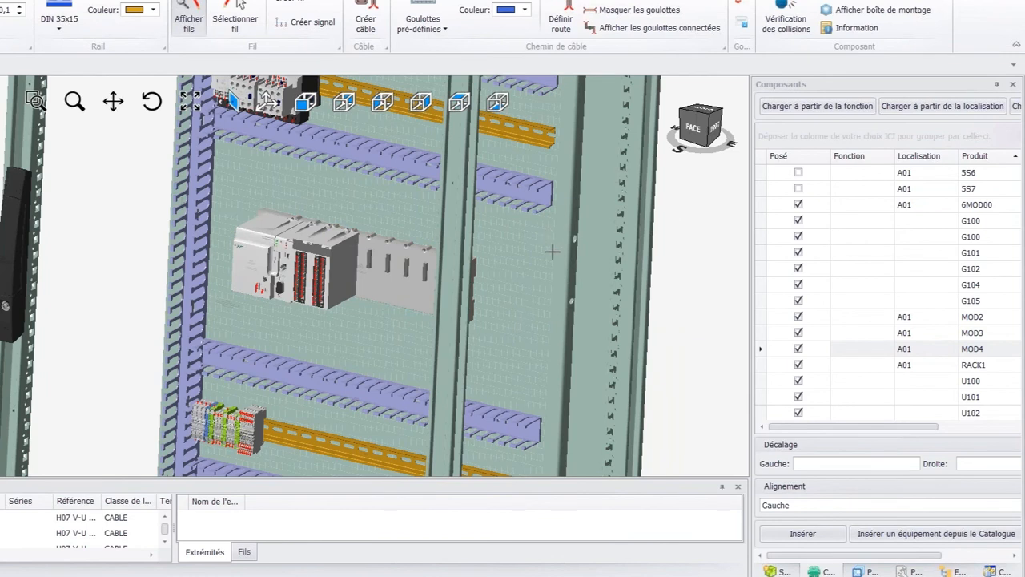
# - Generate the Steinhauer drilling file preview for the mounting plate, inspect the drilling codes up close and close it
pyautogui.moveTo(501, 305); pyautogui.dragTo(285, 255, button='middle')
pyautogui.scroll(-3, 284, 255)
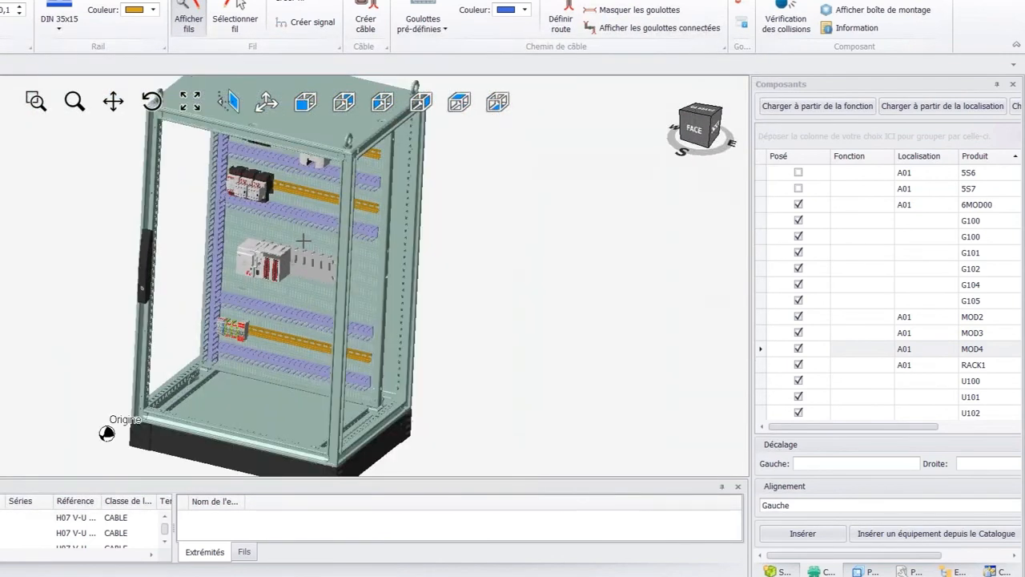
pyautogui.click(304, 238)
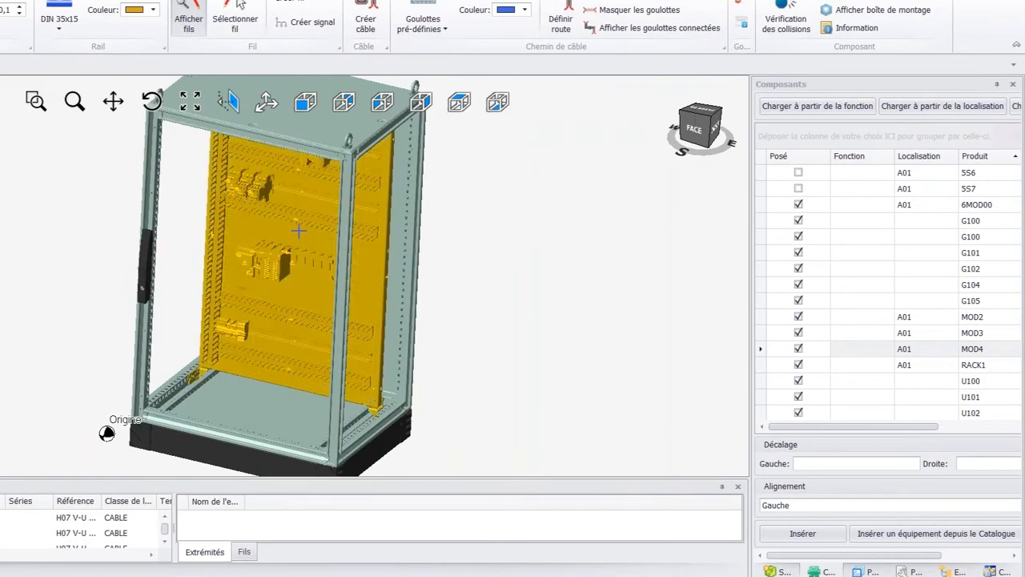
pyautogui.rightClick(297, 232)
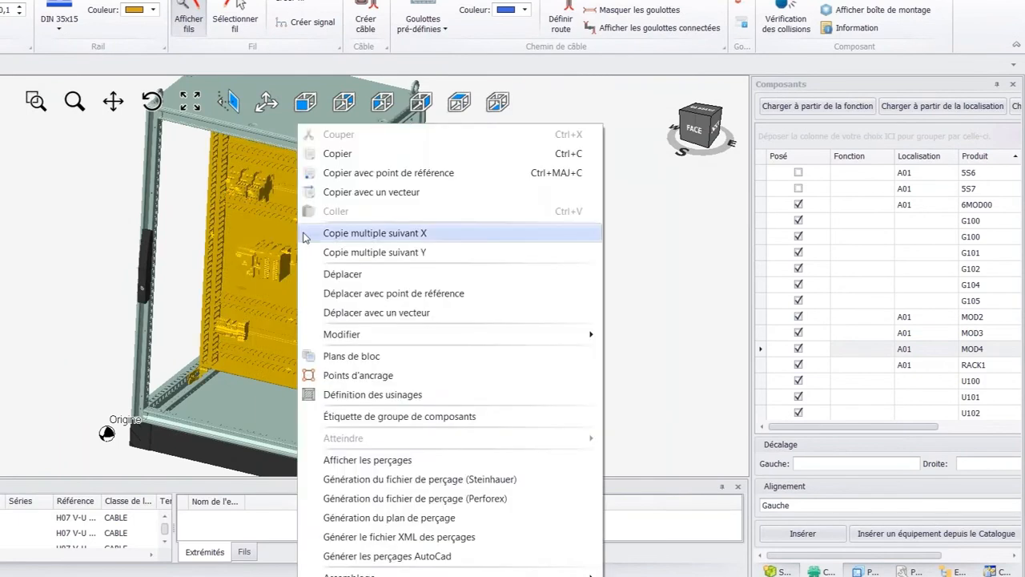
pyautogui.click(436, 480)
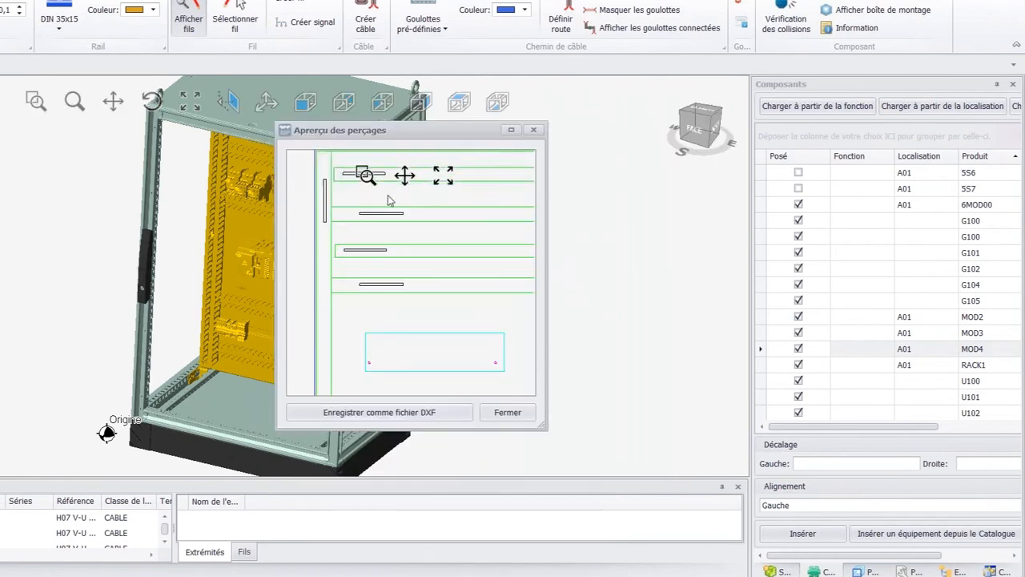
pyautogui.scroll(1, 405, 258)
pyautogui.scroll(3, 375, 258)
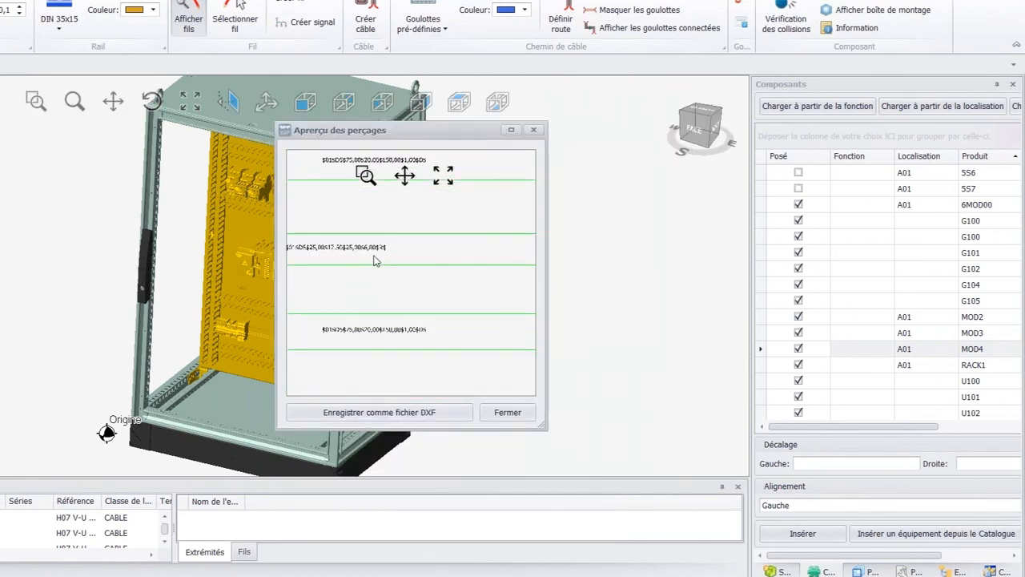
pyautogui.scroll(-4, 366, 167)
pyautogui.scroll(4, 366, 184)
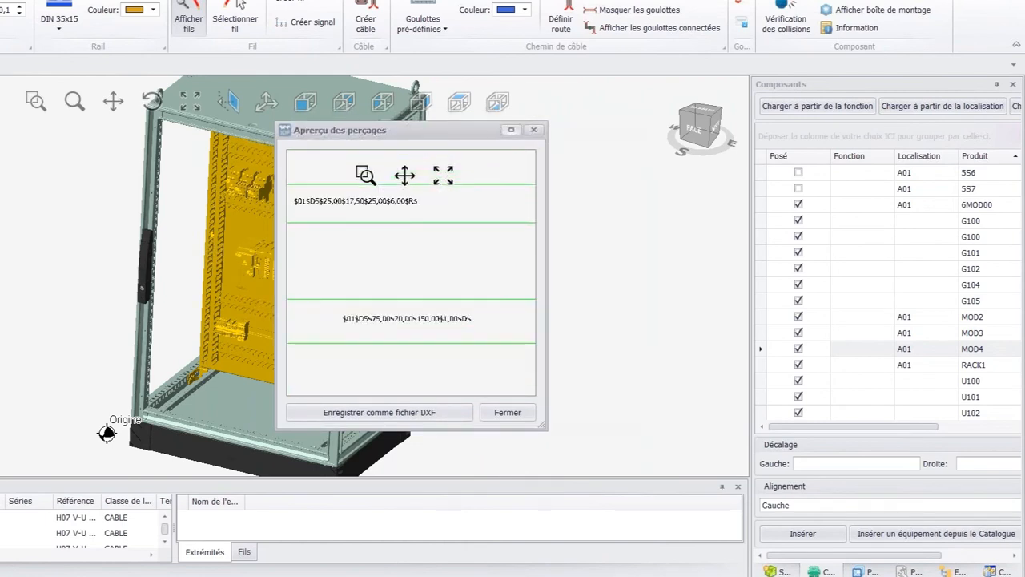
pyautogui.click(534, 130)
# - Generate the mounting plate's drilling plan, examine the hole tags and coordinate table, and close the preview
pyautogui.rightClick(315, 240)
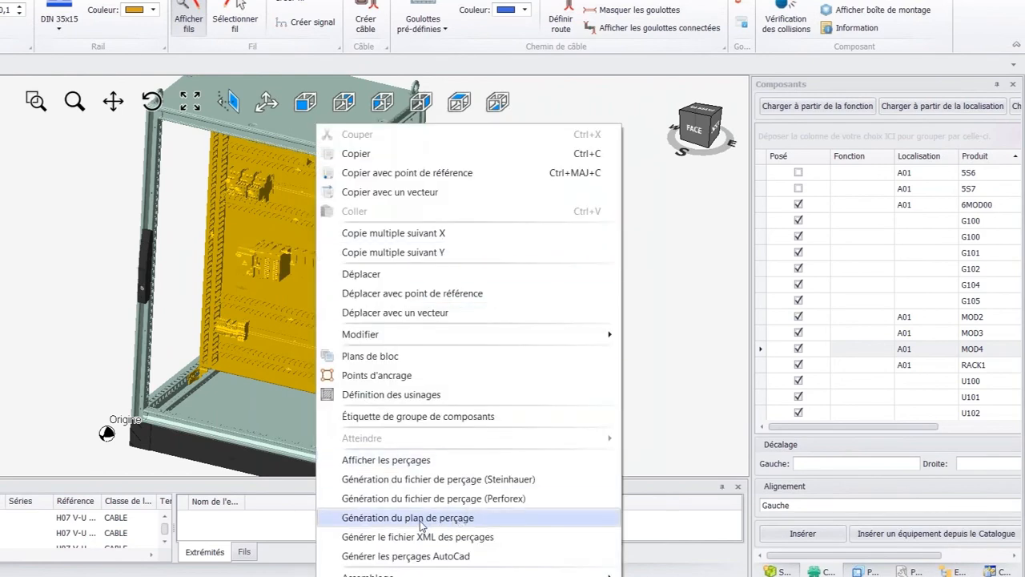
pyautogui.click(421, 526)
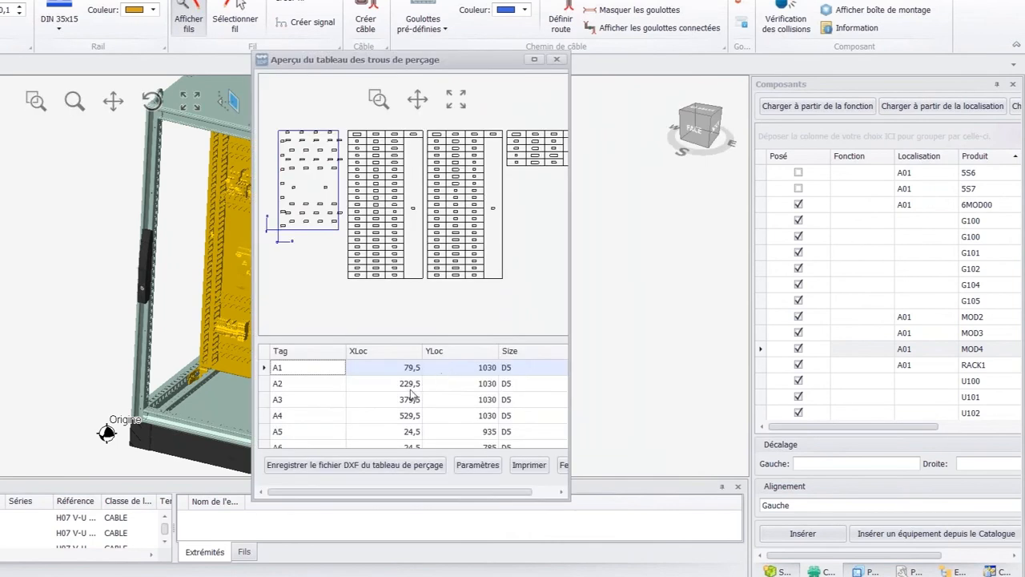
pyautogui.scroll(4, 305, 144)
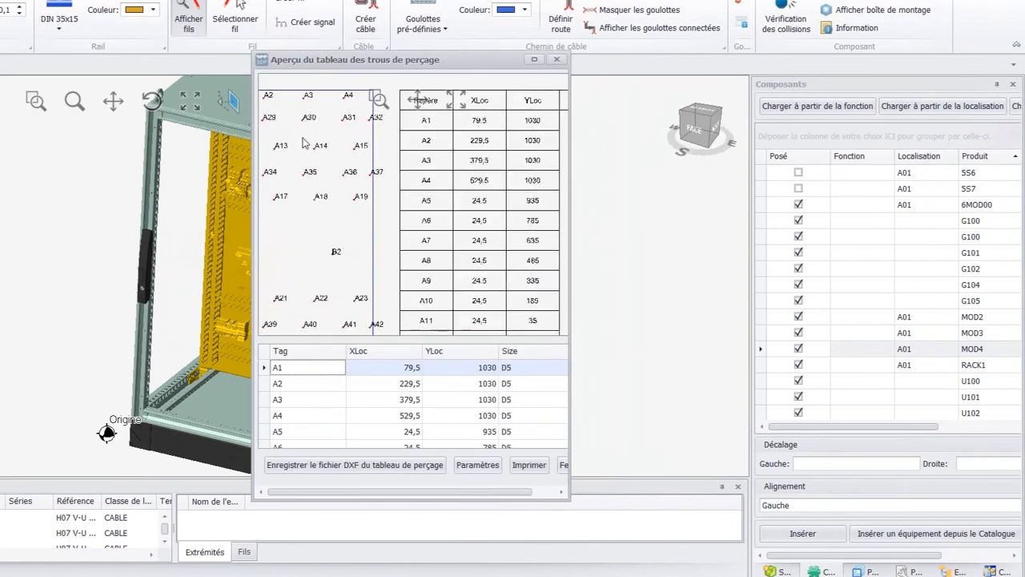
pyautogui.scroll(1, 304, 143)
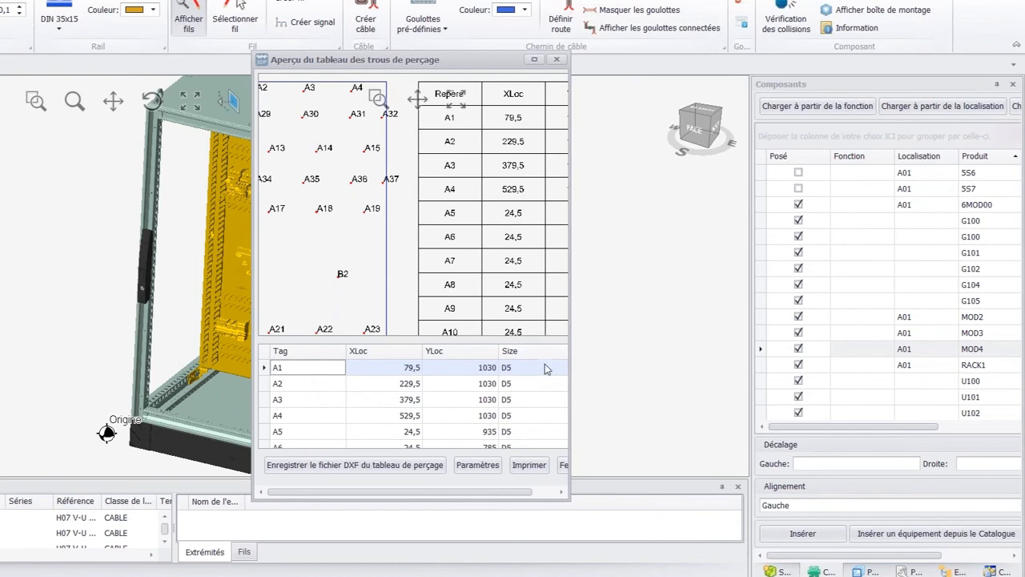
pyautogui.click(559, 60)
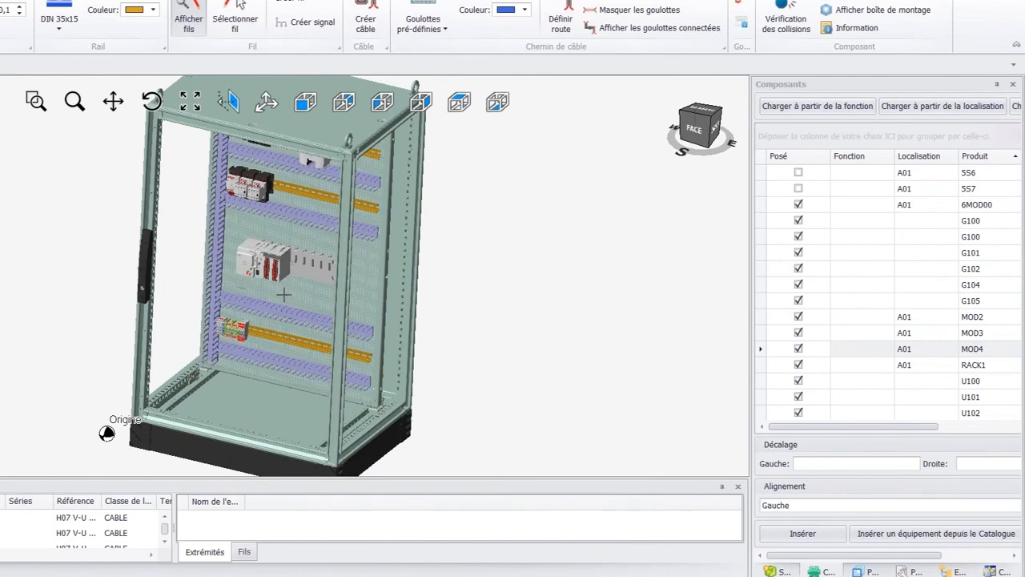
# - Show all hidden cabinet parts, including the door and side panels
pyautogui.click(35, 1)
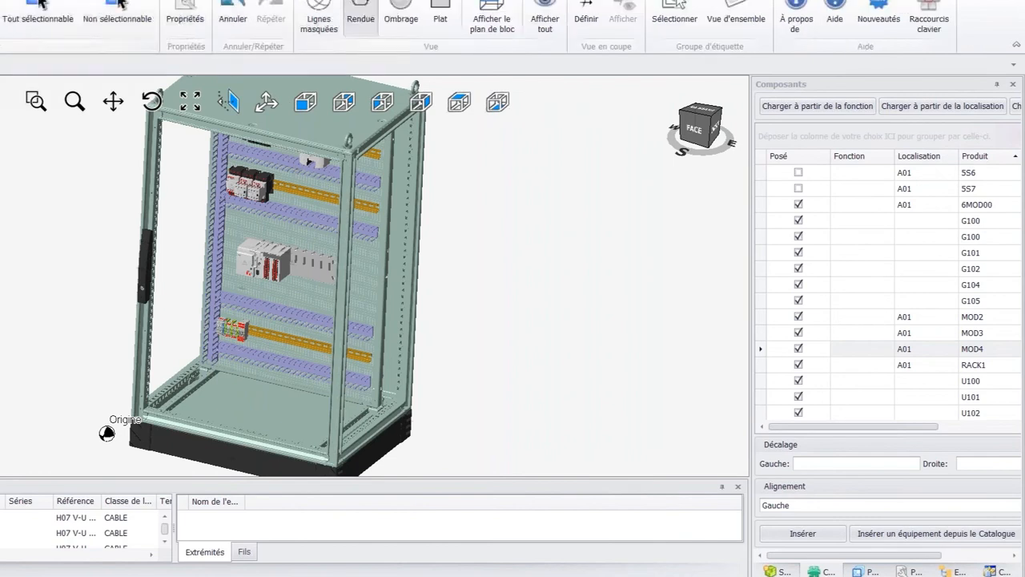
pyautogui.click(548, 12)
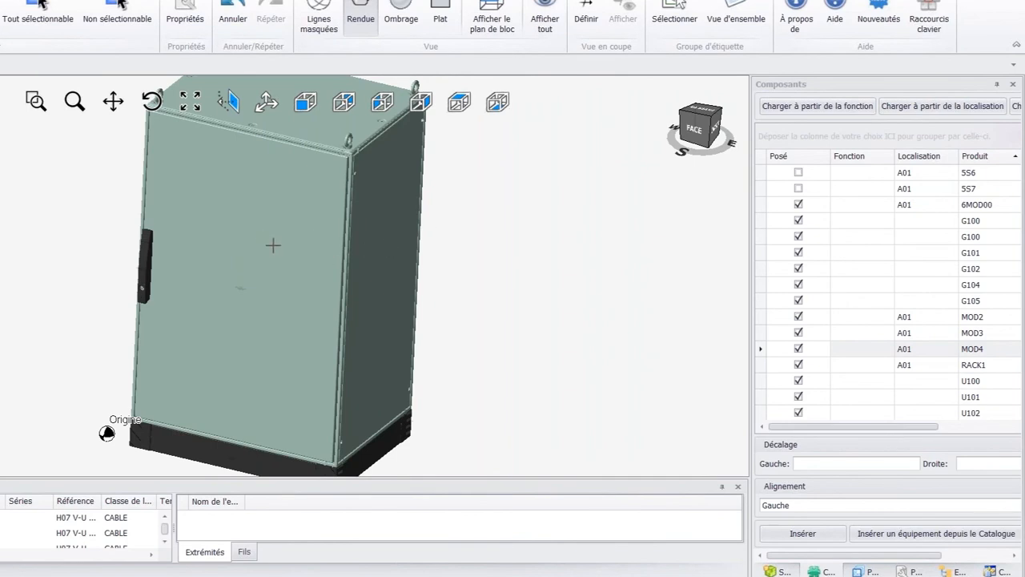
pyautogui.scroll(1, 353, 248)
pyautogui.scroll(-1, 341, 264)
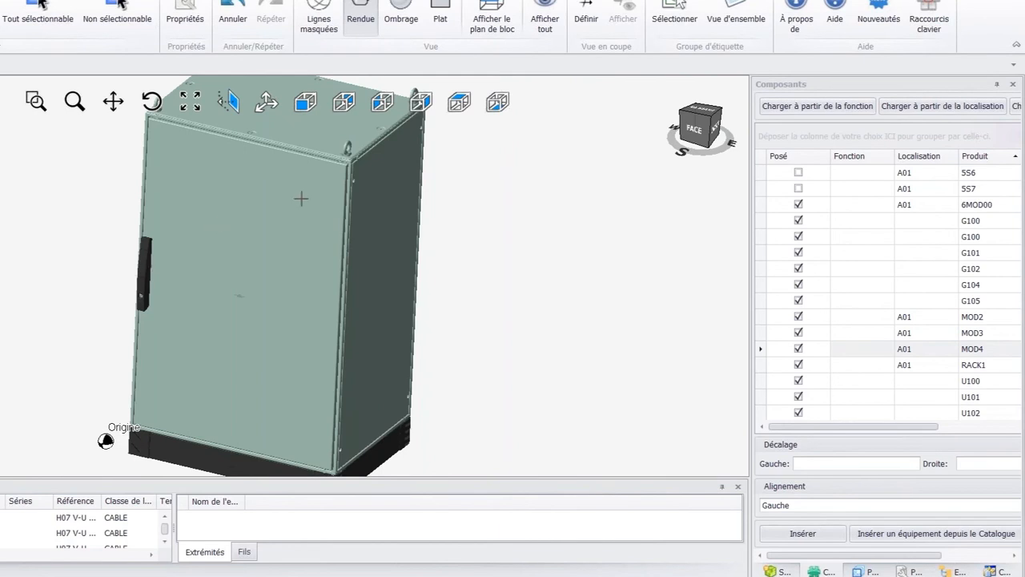
# - Set the transparency of the cabinet's right side panel to 50
pyautogui.moveTo(547, 273); pyautogui.dragTo(446, 297, button='middle')
pyautogui.click(405, 313)
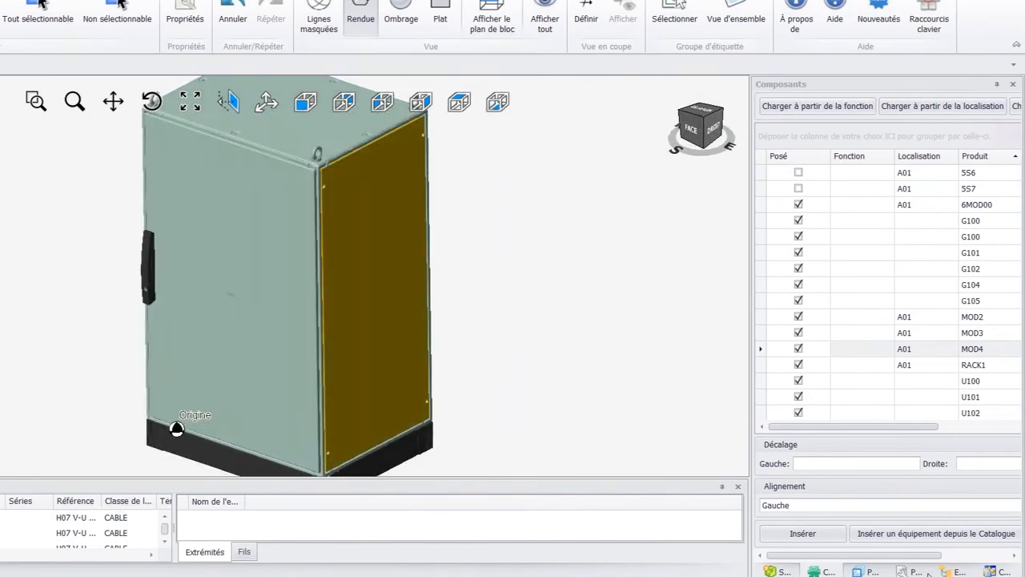
pyautogui.click(914, 572)
pyautogui.scroll(-4, 908, 362)
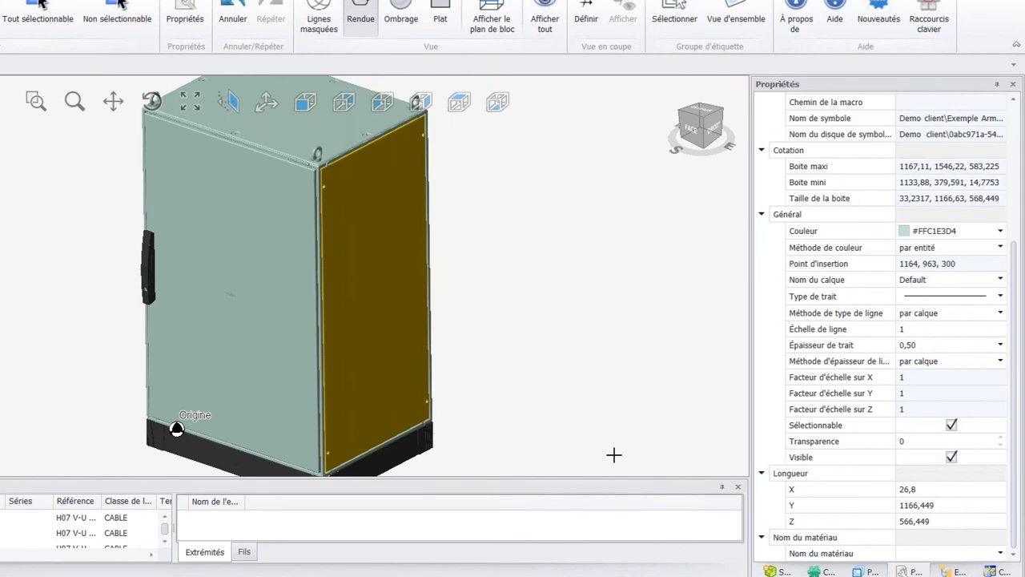
pyautogui.click(914, 442)
pyautogui.moveTo(910, 441); pyautogui.dragTo(893, 444)
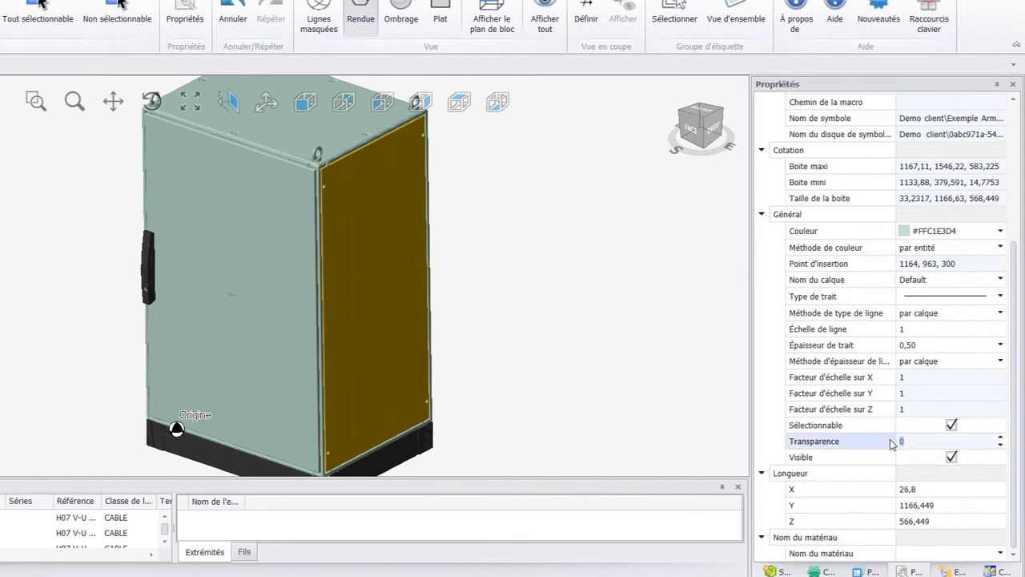
pyautogui.write('50')
pyautogui.press('Return')
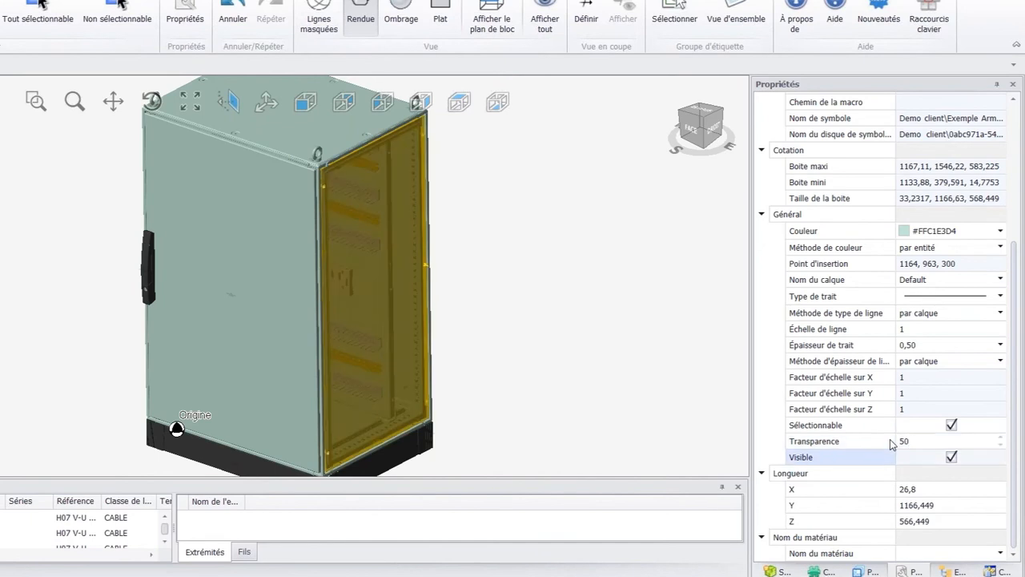
# - Set the transparency of the front door to 50 and clear the selection
pyautogui.click(289, 285)
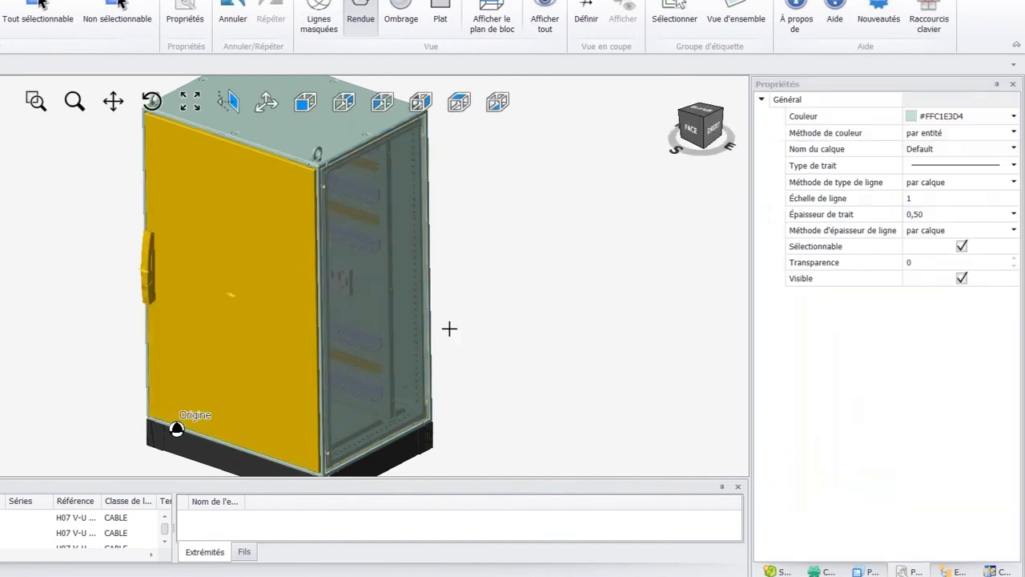
pyautogui.click(941, 262)
pyautogui.moveTo(941, 261); pyautogui.dragTo(884, 260)
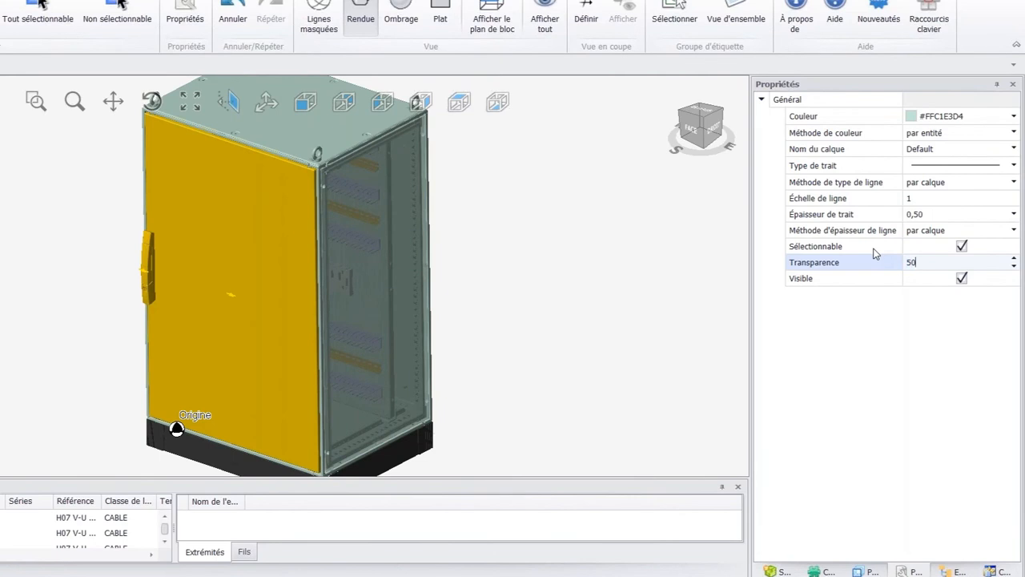
pyautogui.write('50')
pyautogui.press('Return')
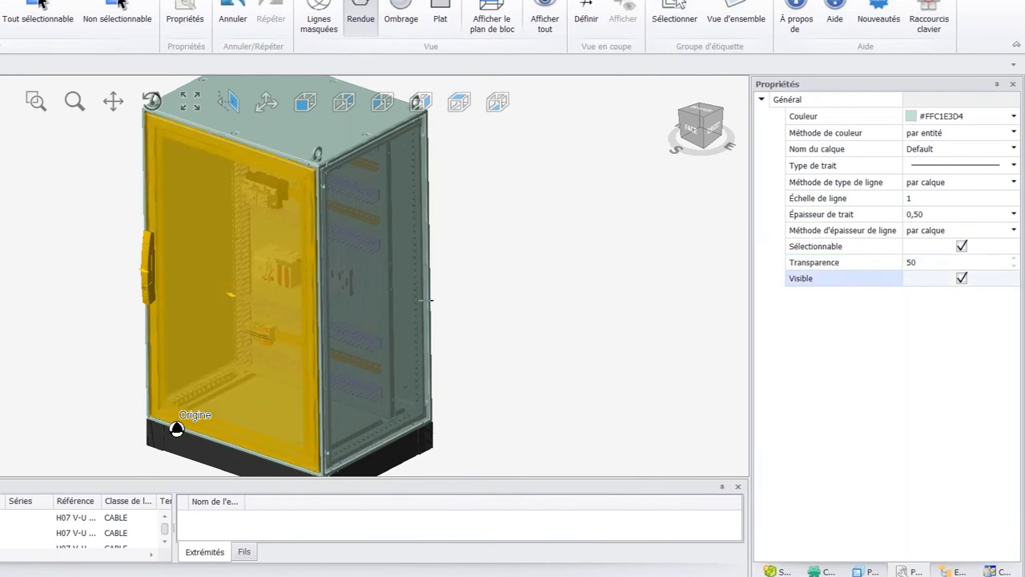
pyautogui.click(557, 327)
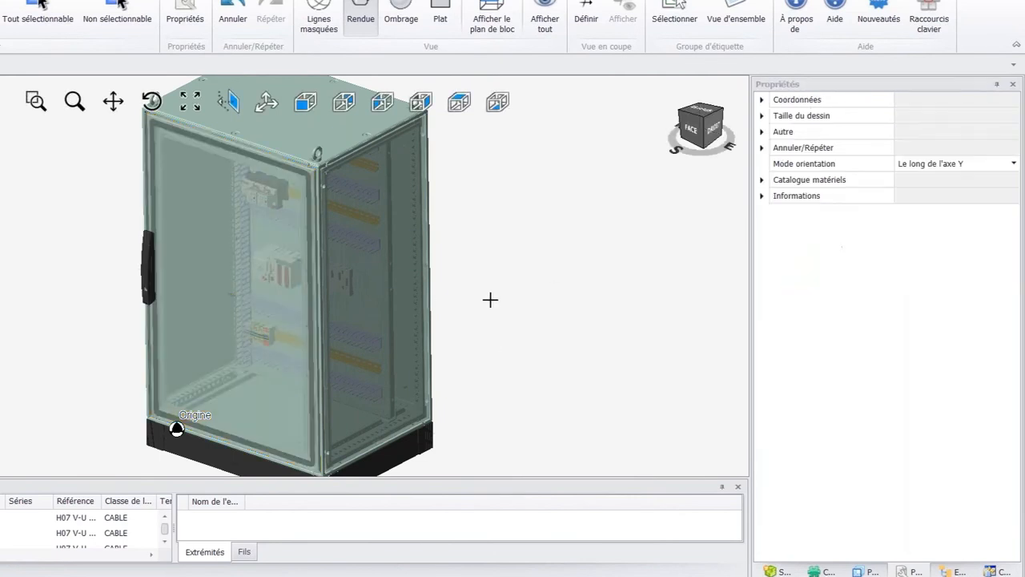
# - Define the first flush-mounting face of the U117 right side panel as the work plane
pyautogui.click(385, 350)
pyautogui.click(948, 571)
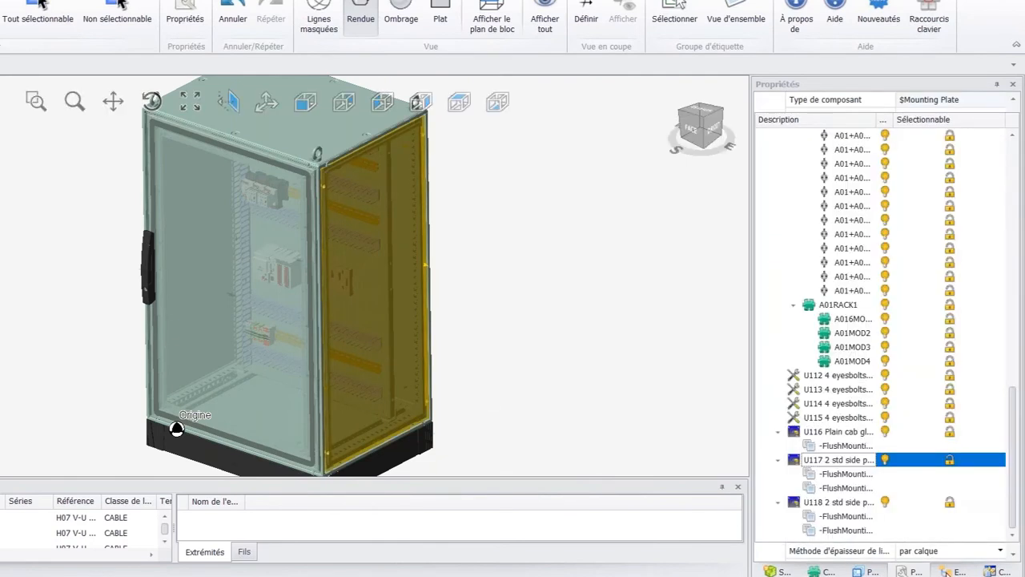
pyautogui.click(838, 474)
pyautogui.rightClick(838, 474)
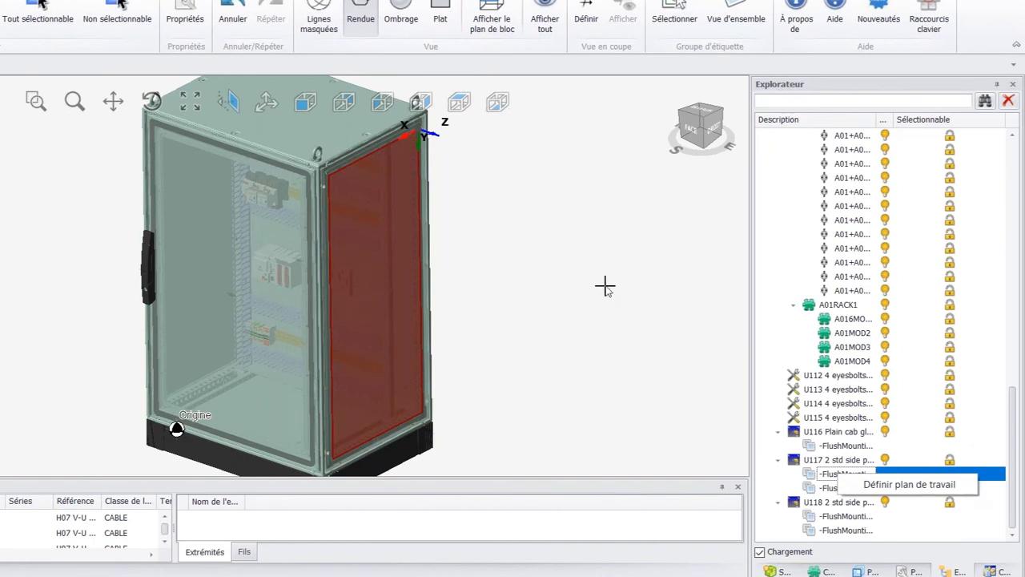
pyautogui.click(891, 484)
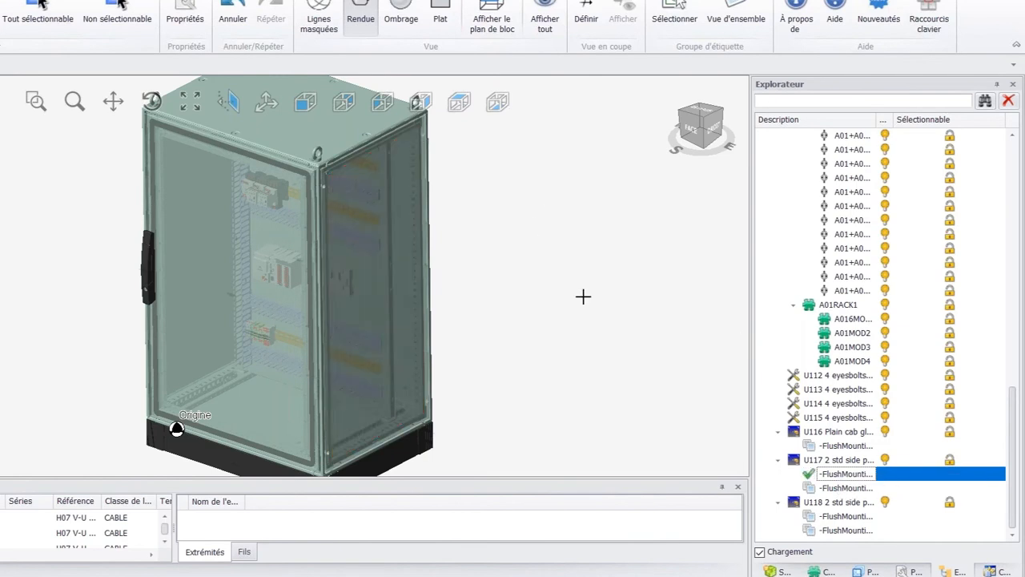
# - Place the 4X1 power socket low on the cabinet's right side panel, rotating it during placement
pyautogui.click(704, 127)
pyautogui.scroll(4, 248, 442)
pyautogui.scroll(-6, 243, 447)
pyautogui.scroll(4, 221, 454)
pyautogui.scroll(3, 220, 432)
pyautogui.scroll(4, 235, 378)
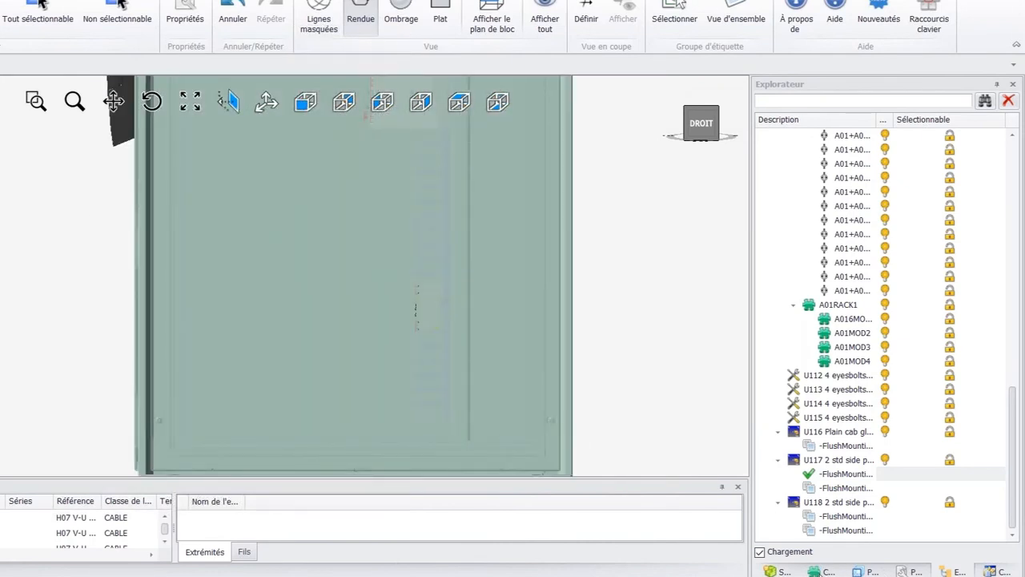
pyautogui.click(823, 572)
pyautogui.scroll(7, 863, 245)
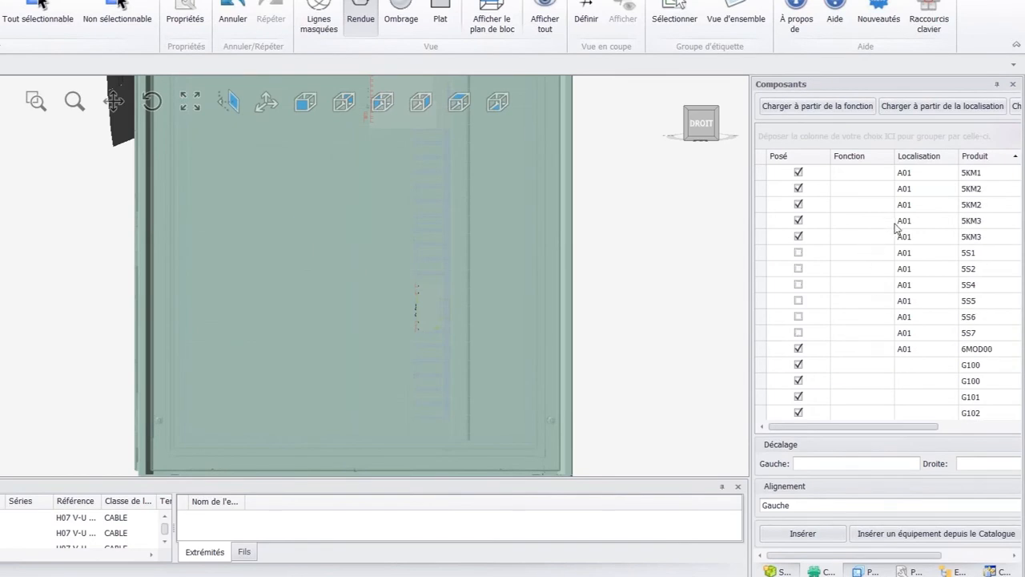
pyautogui.moveTo(797, 302); pyautogui.dragTo(470, 333)
pyautogui.press('space')
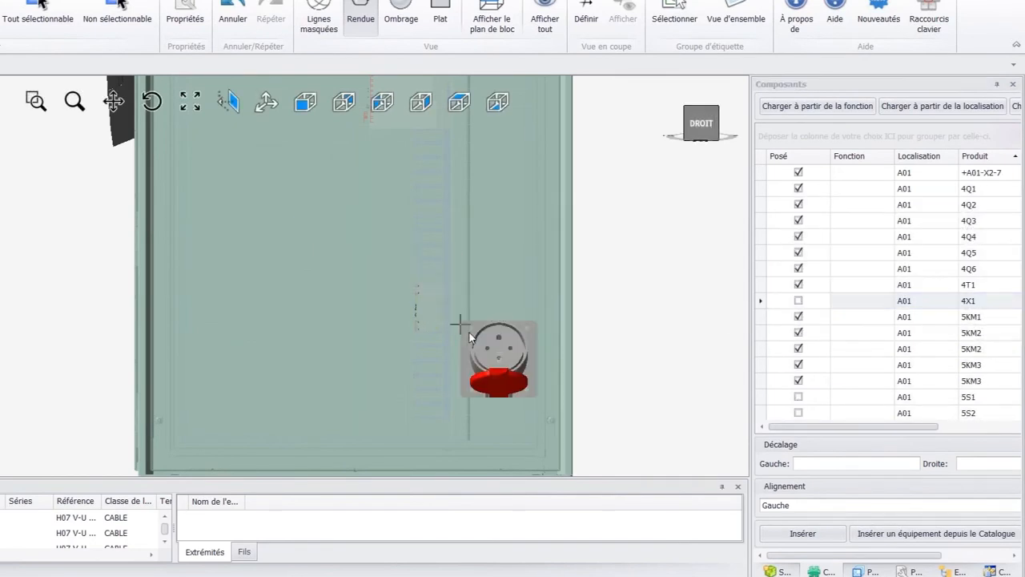
pyautogui.press('space')
pyautogui.press('space')
# - Define the first flush-mounting face of the U103 front door as the work plane
pyautogui.moveTo(384, 371); pyautogui.dragTo(383, 412)
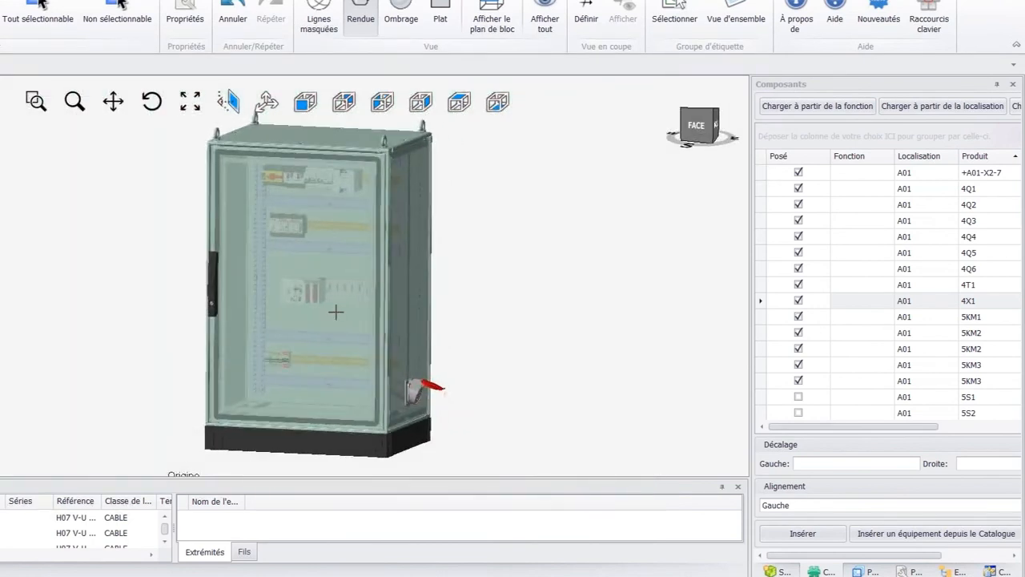
pyautogui.click(337, 311)
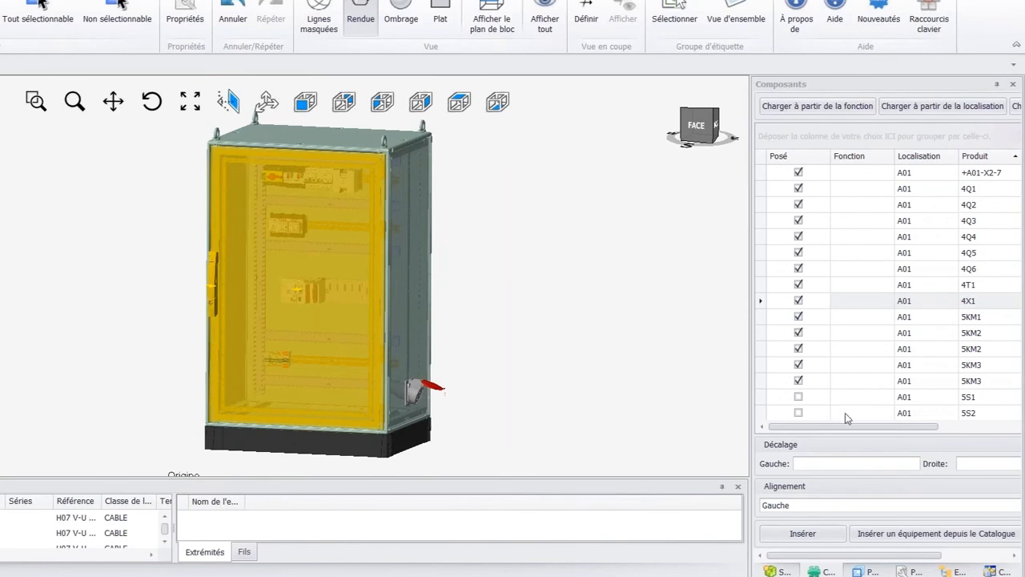
pyautogui.click(954, 571)
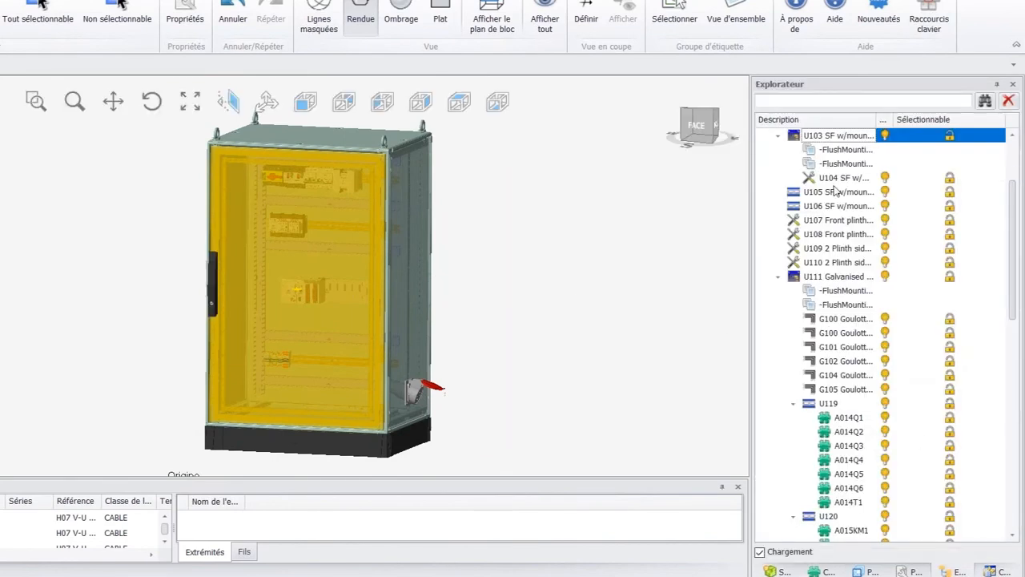
pyautogui.click(848, 150)
pyautogui.rightClick(893, 151)
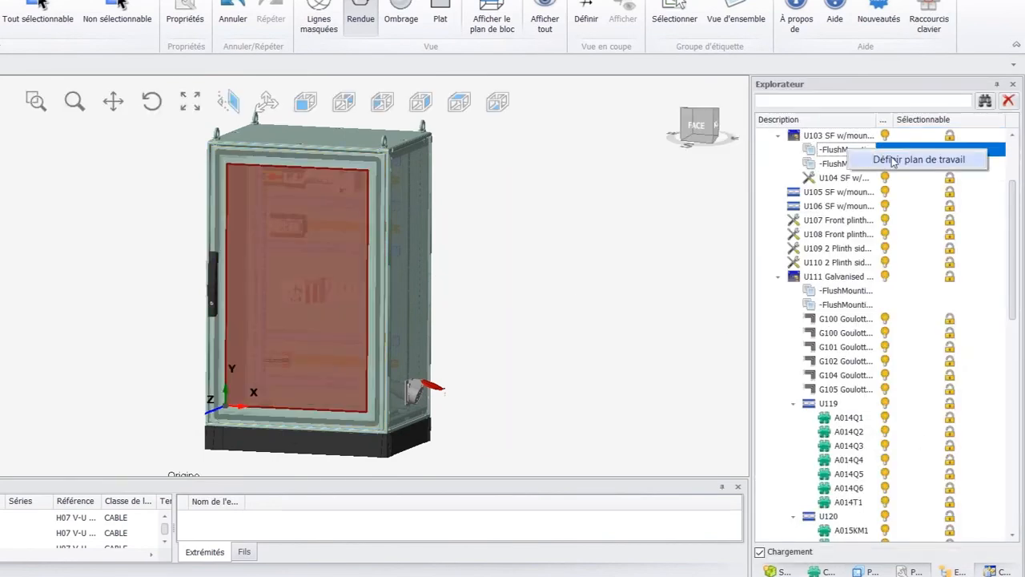
pyautogui.click(921, 159)
# - Place the red mushroom button 5S1 on the front door's vertical centre line and the green button 5S5 directly below it
pyautogui.click(698, 129)
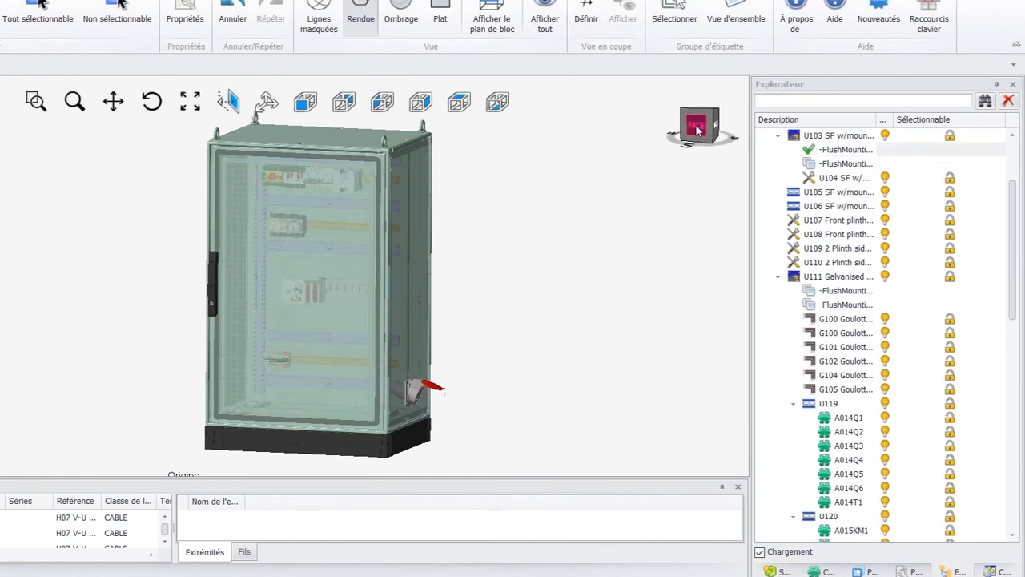
pyautogui.scroll(-5, 169, 358)
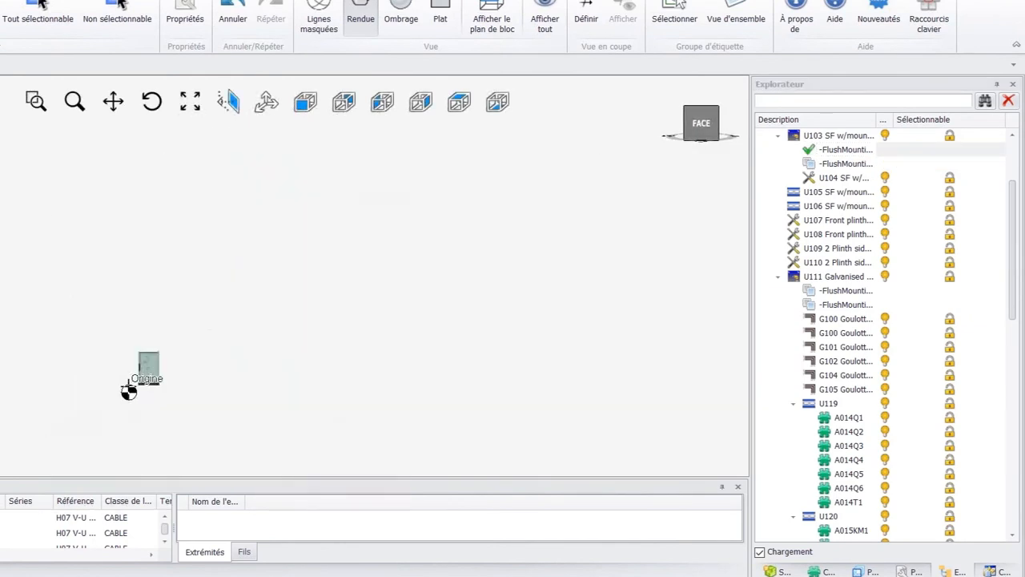
pyautogui.scroll(8, 123, 372)
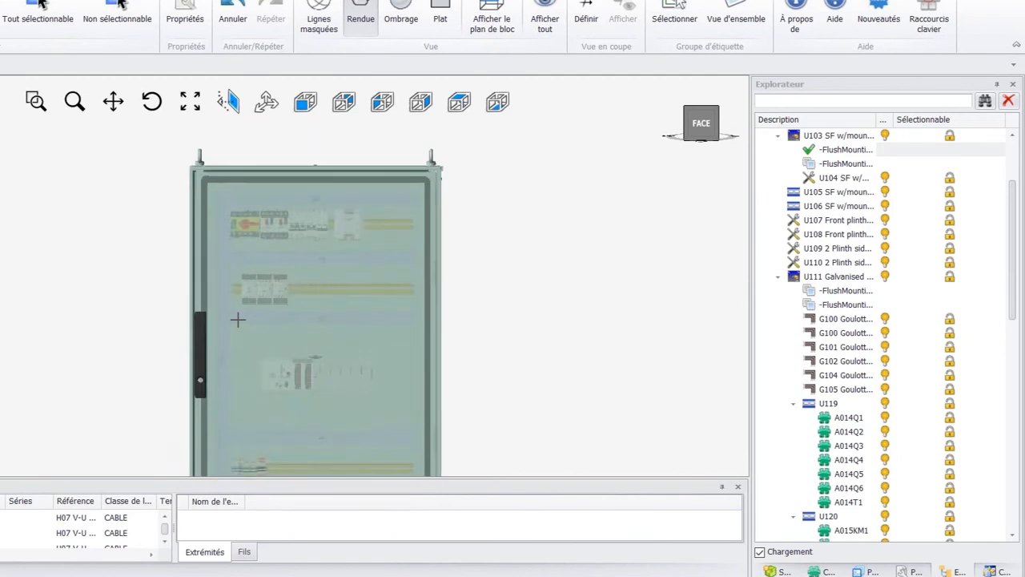
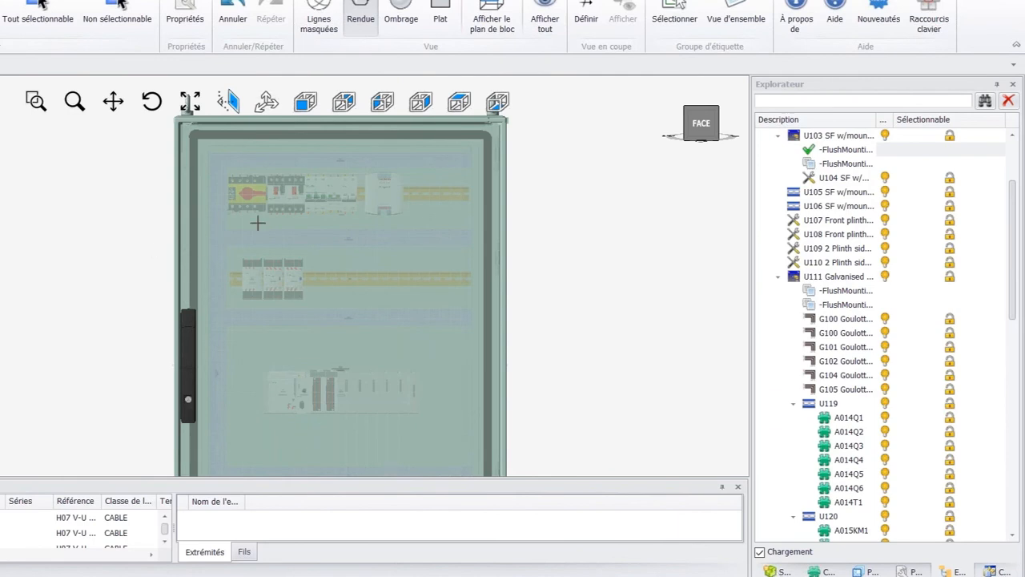
pyautogui.click(194, 0)
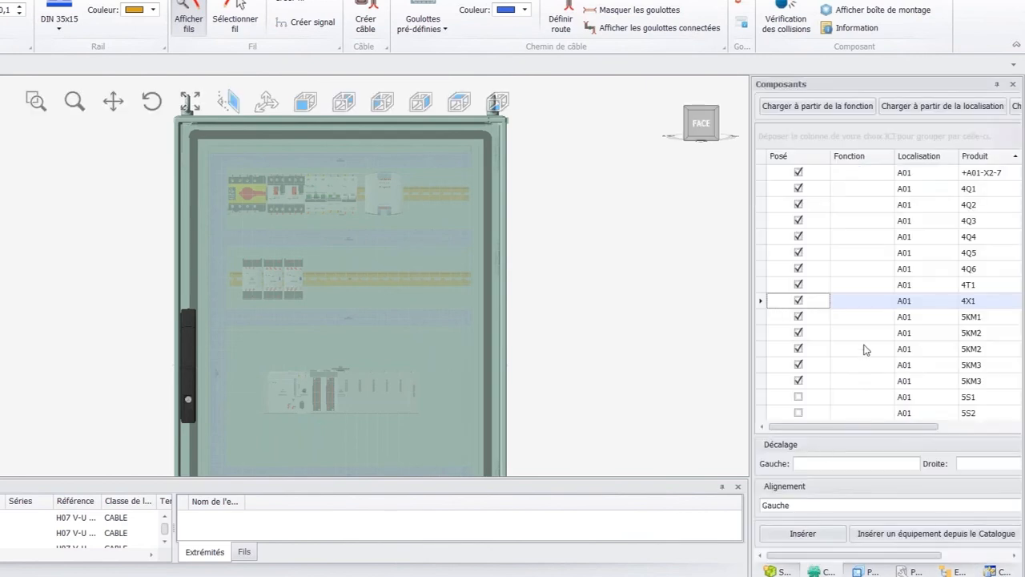
pyautogui.click(801, 254)
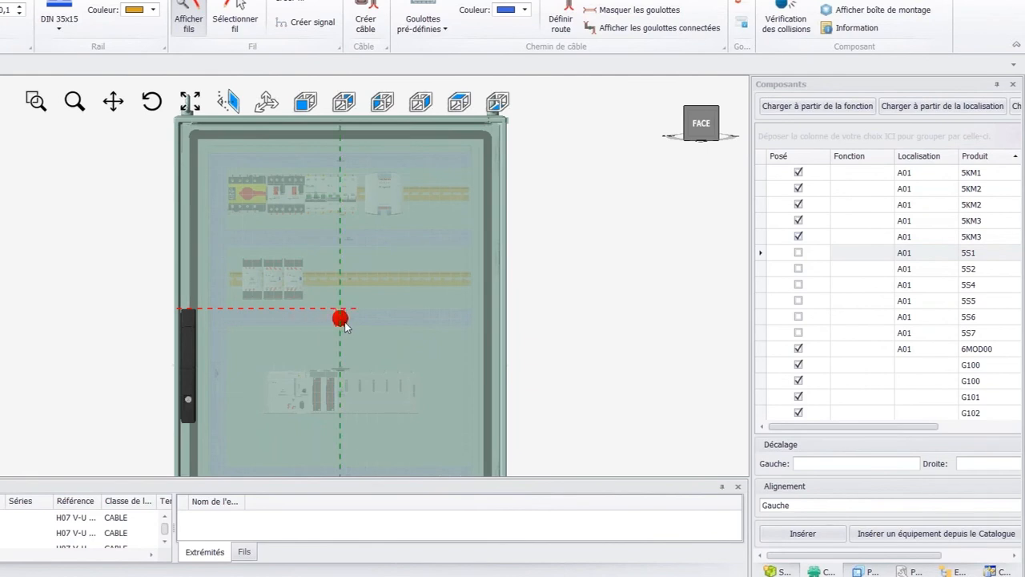
pyautogui.scroll(3, 340, 342)
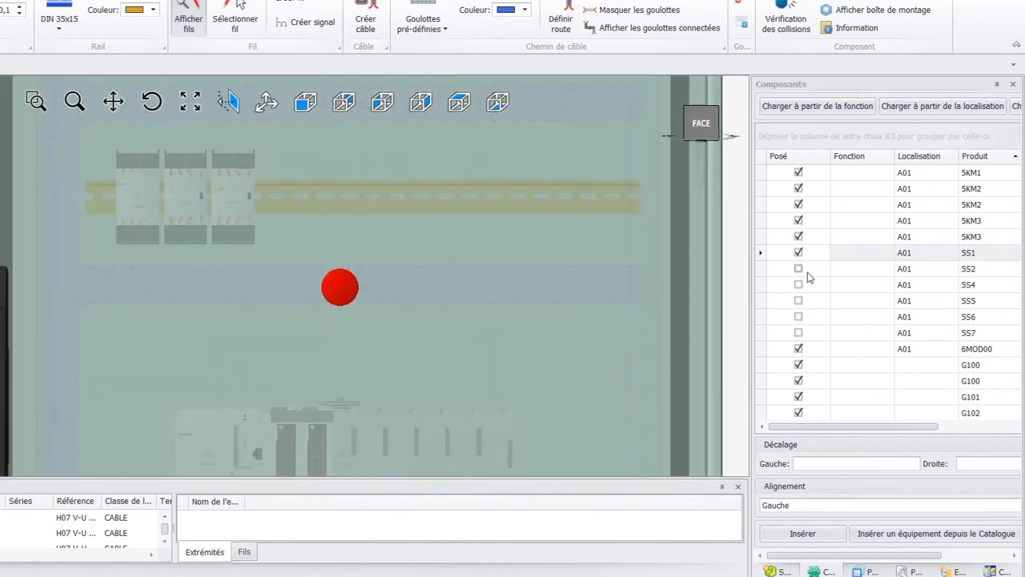
pyautogui.moveTo(797, 300); pyautogui.dragTo(341, 359)
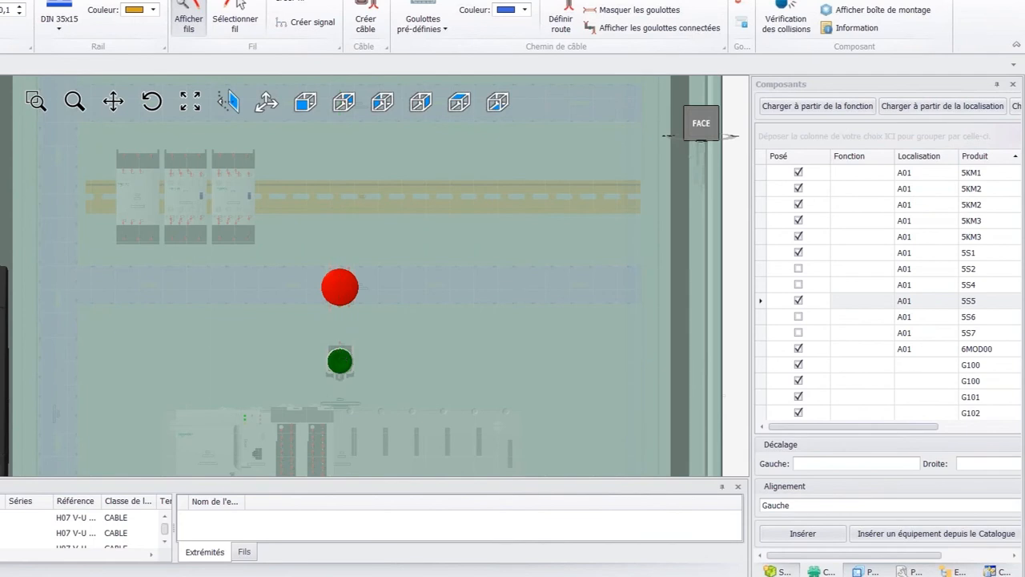
# - Place the green button 5S4 and the red button 5S2 on the door in a row to the left of 5S5
pyautogui.moveTo(800, 285); pyautogui.dragTo(199, 356)
pyautogui.scroll(-3, 196, 359)
pyautogui.scroll(3, 181, 366)
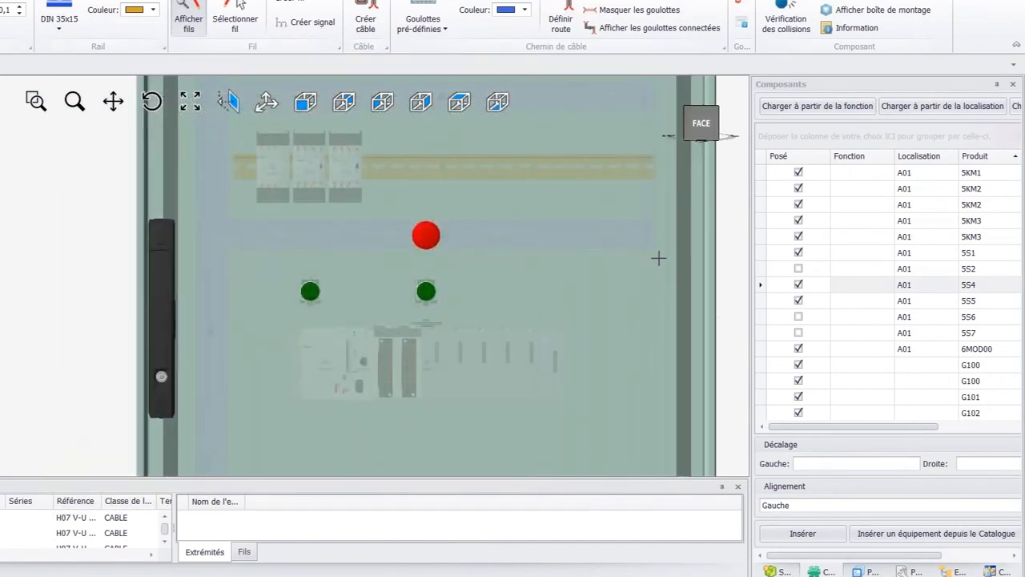
pyautogui.moveTo(799, 269); pyautogui.dragTo(256, 298)
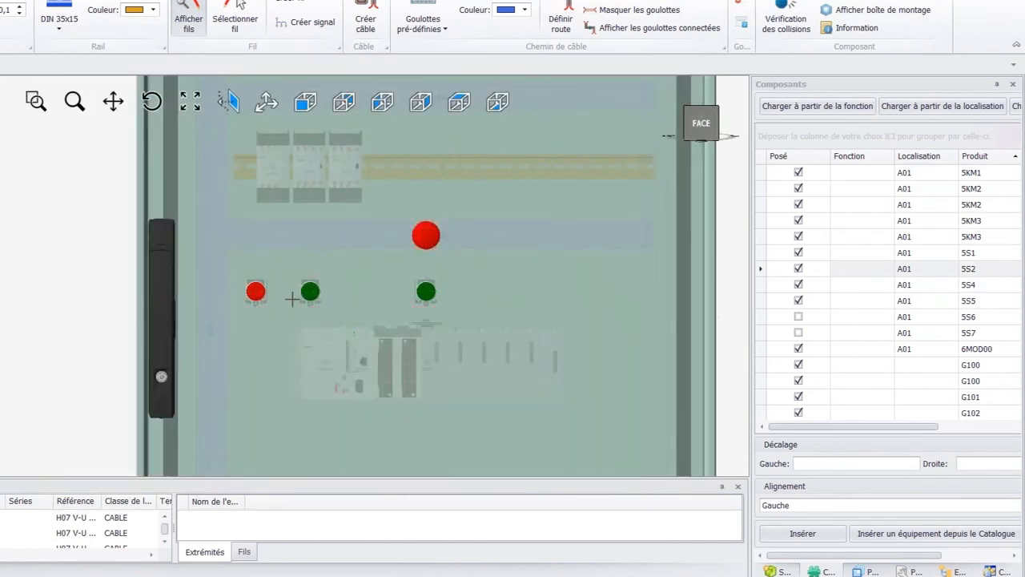
# - Place the green button 5S7 and the red button 5S6 on the door in a row to the right of 5S5
pyautogui.moveTo(799, 333); pyautogui.dragTo(510, 303)
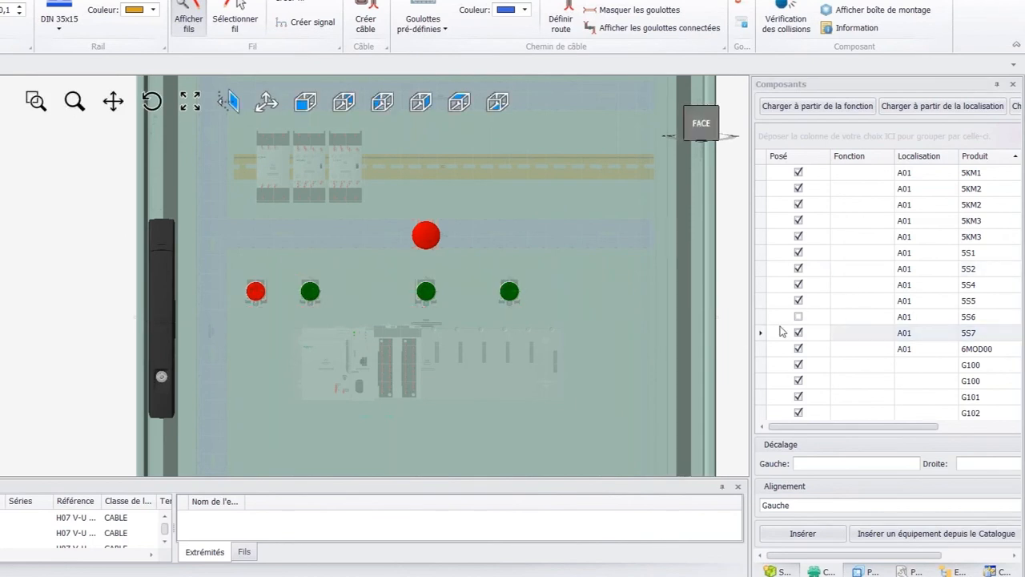
pyautogui.click(798, 318)
pyautogui.moveTo(669, 302); pyautogui.dragTo(601, 291)
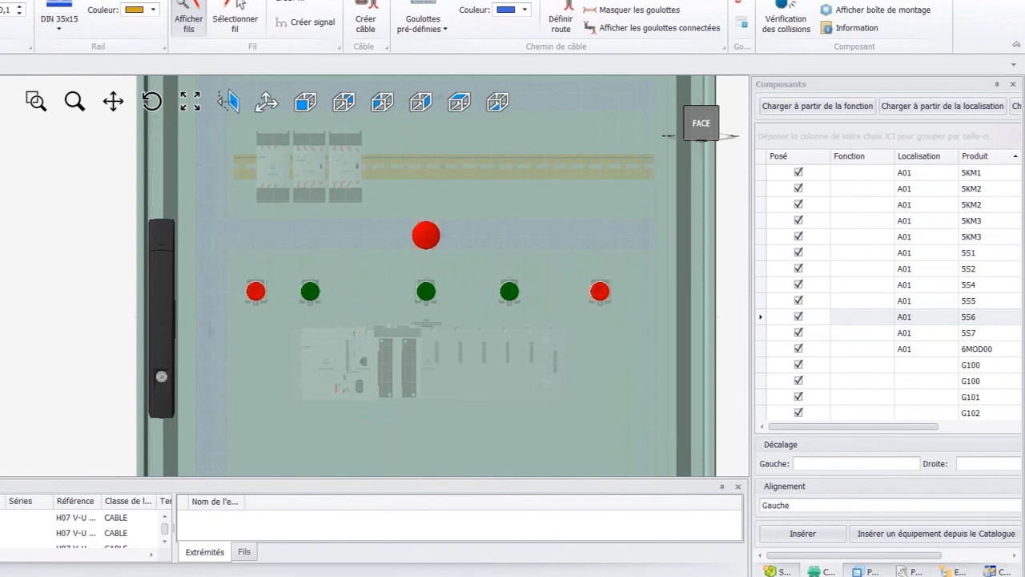
# - Use Mesurer to set the distance from the central green button 5S5 to the green button 5S4 to 100
pyautogui.click(57, 0)
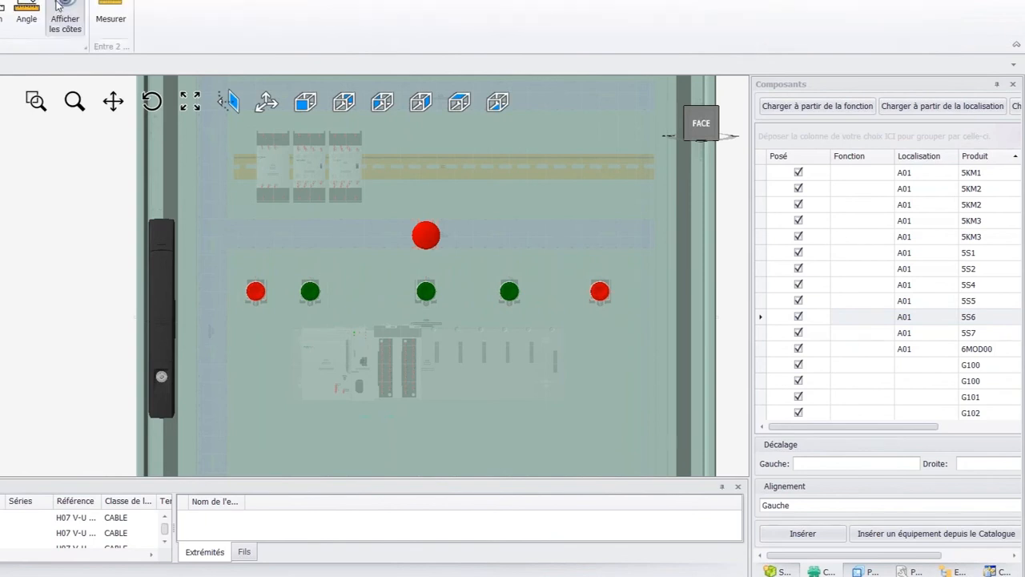
pyautogui.click(104, 5)
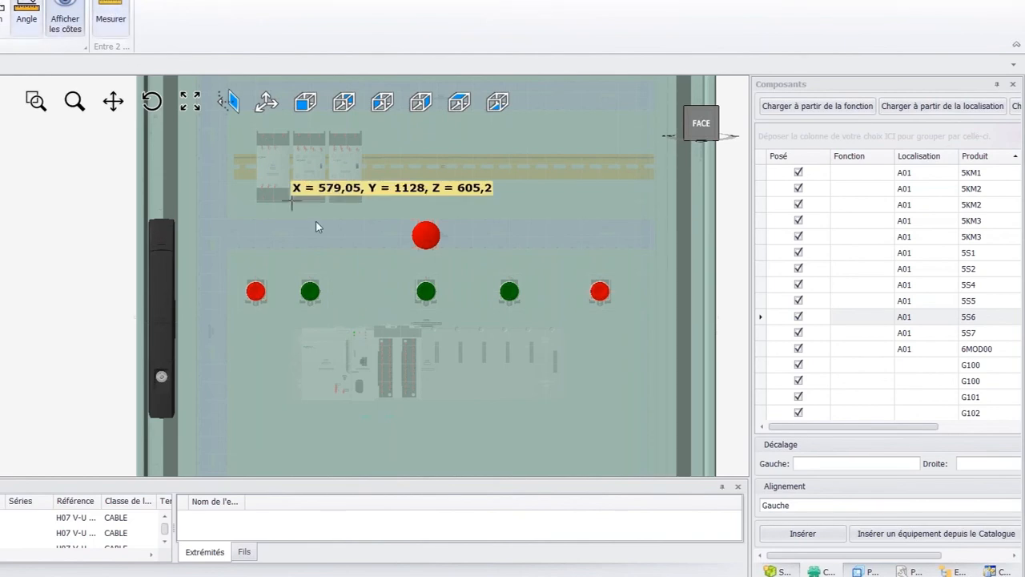
pyautogui.click(427, 294)
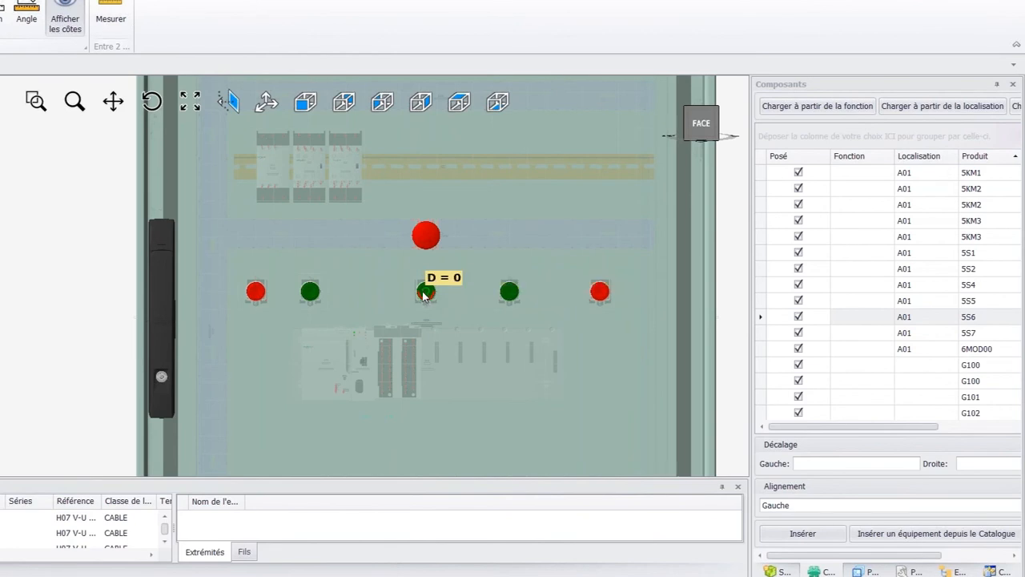
pyautogui.click(312, 296)
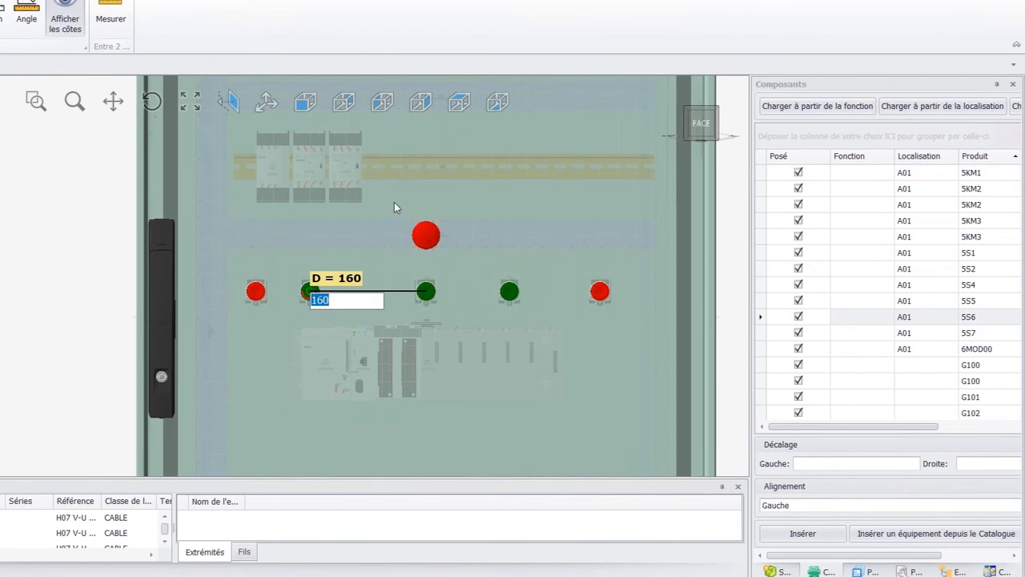
pyautogui.write('100')
pyautogui.press('Return')
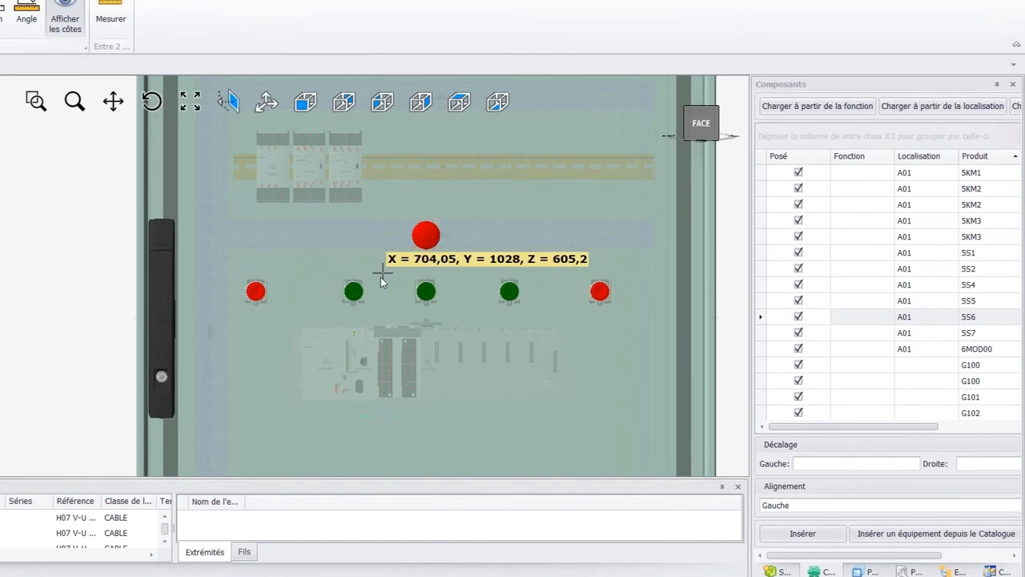
# - Set the distance from the green button 5S4 to the outer left red button 5S2 to 100
pyautogui.click(355, 292)
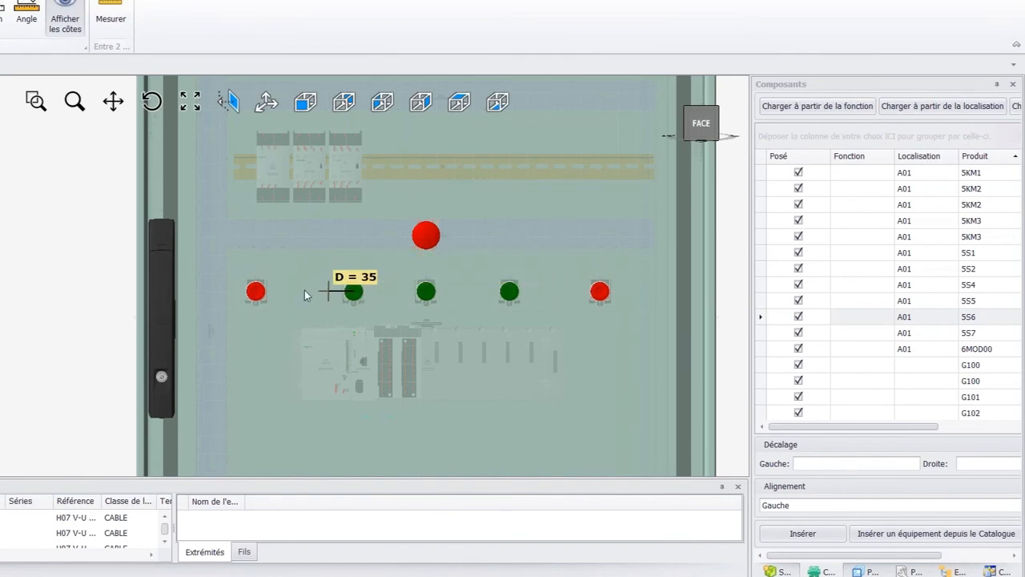
pyautogui.click(255, 293)
pyautogui.write('1')
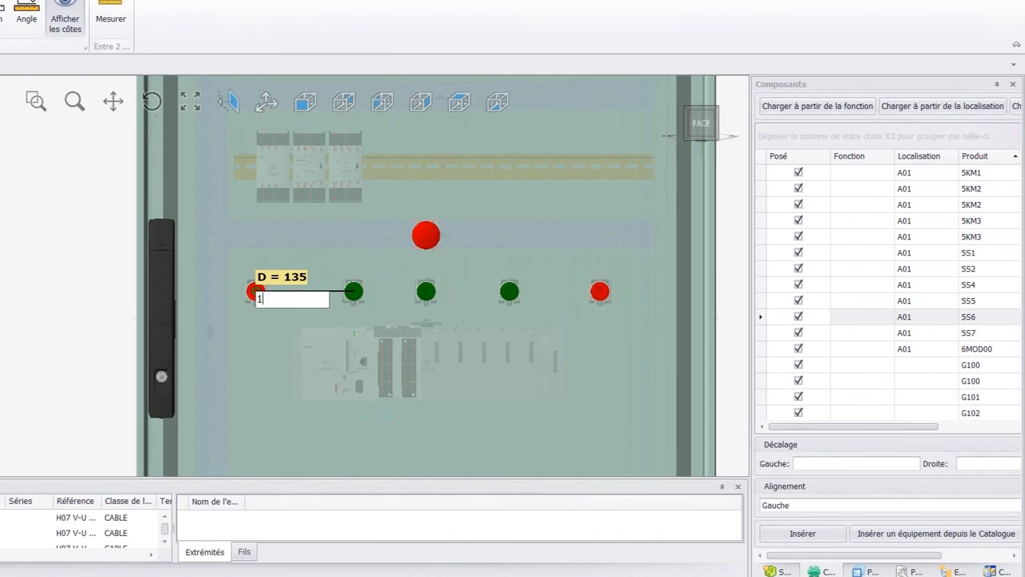
pyautogui.write('00')
pyautogui.press('Return')
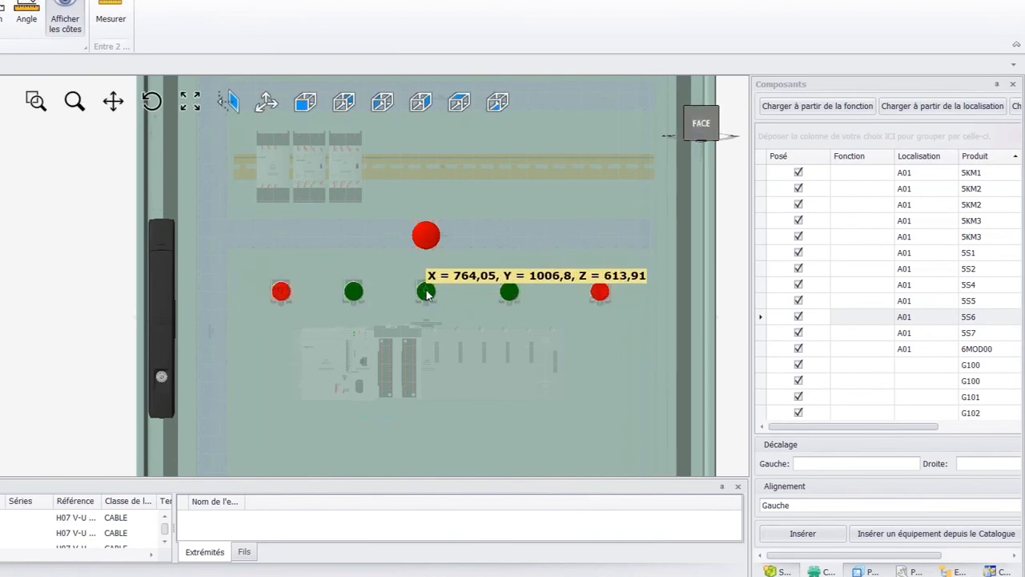
# - Set the distance from the central green button 5S5 to the green button 5S7 on its right to 100
pyautogui.scroll(3, 428, 296)
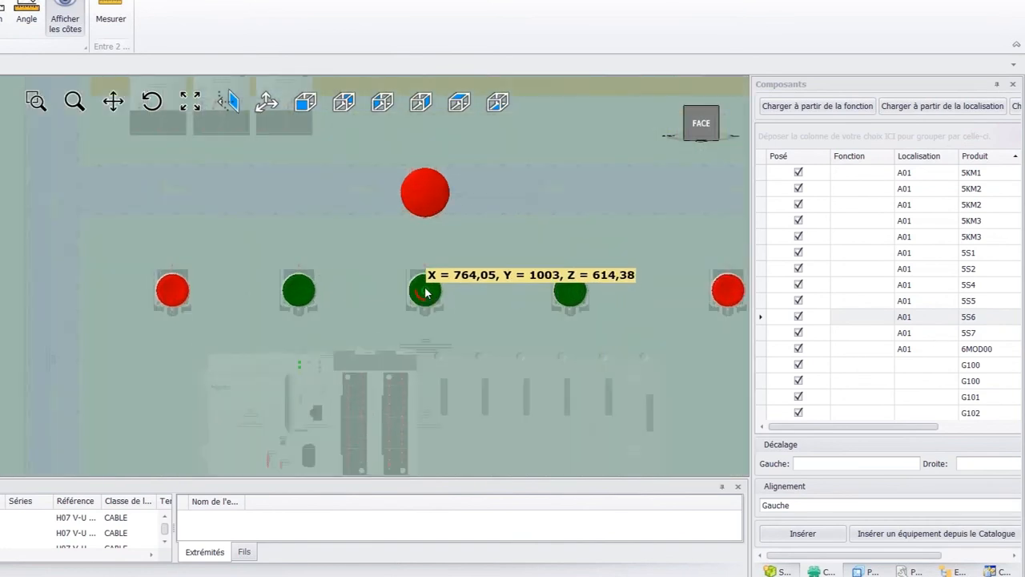
pyautogui.click(425, 294)
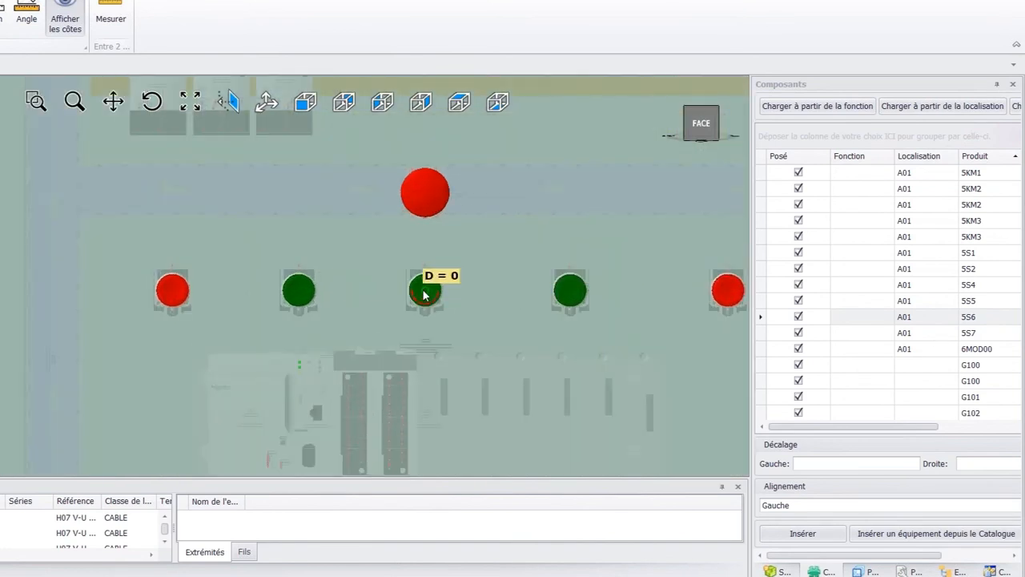
pyautogui.click(571, 296)
pyautogui.write('100')
pyautogui.press('Return')
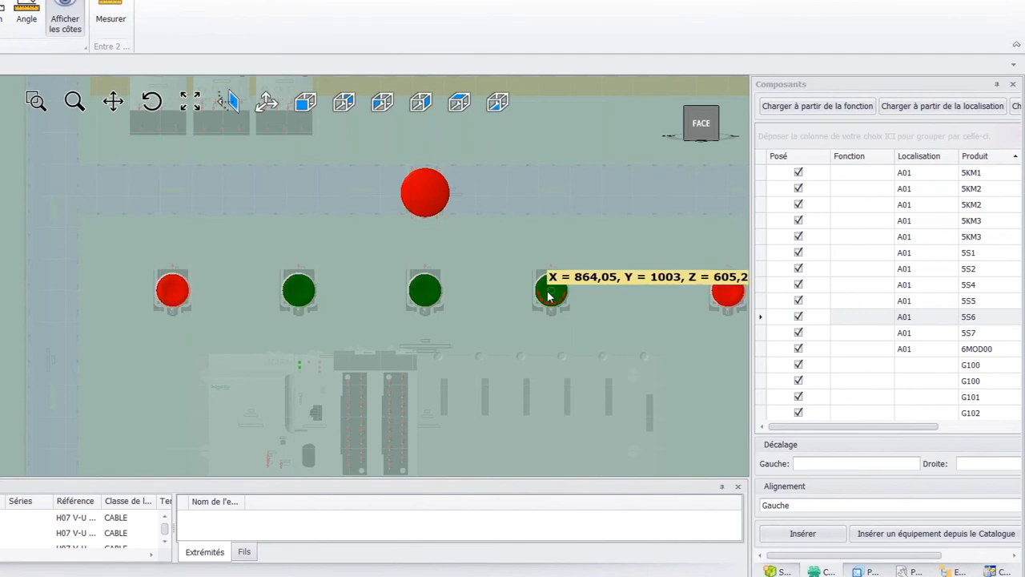
# - Set the distance from the green button 5S7 to the outer right red button 5S6 to 100
pyautogui.click(550, 297)
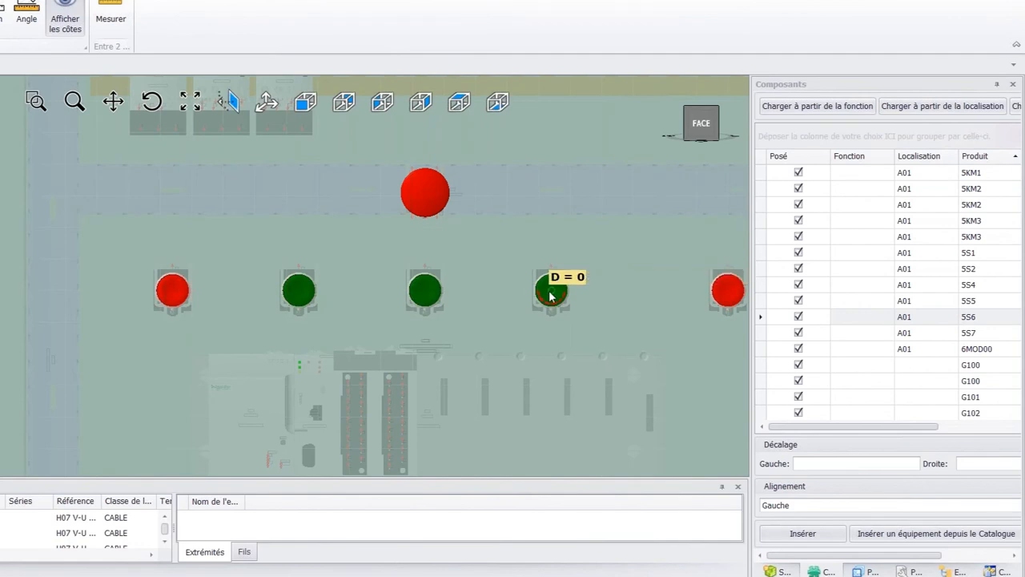
pyautogui.click(727, 295)
pyautogui.write('100')
pyautogui.press('Return')
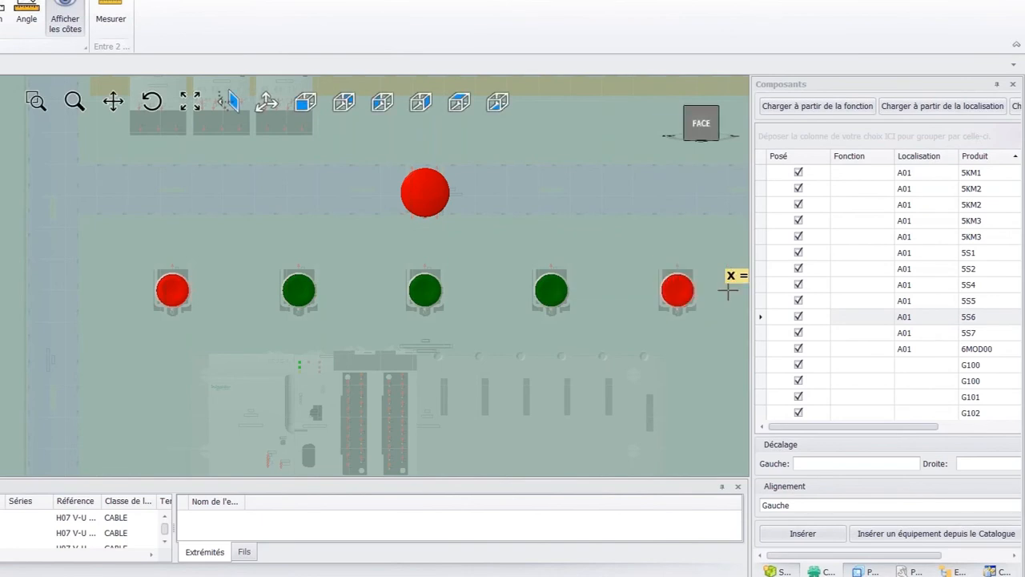
# - Select the cabinet's front door U103 and hide it to expose the mounting plate behind it
pyautogui.scroll(-5, 553, 265)
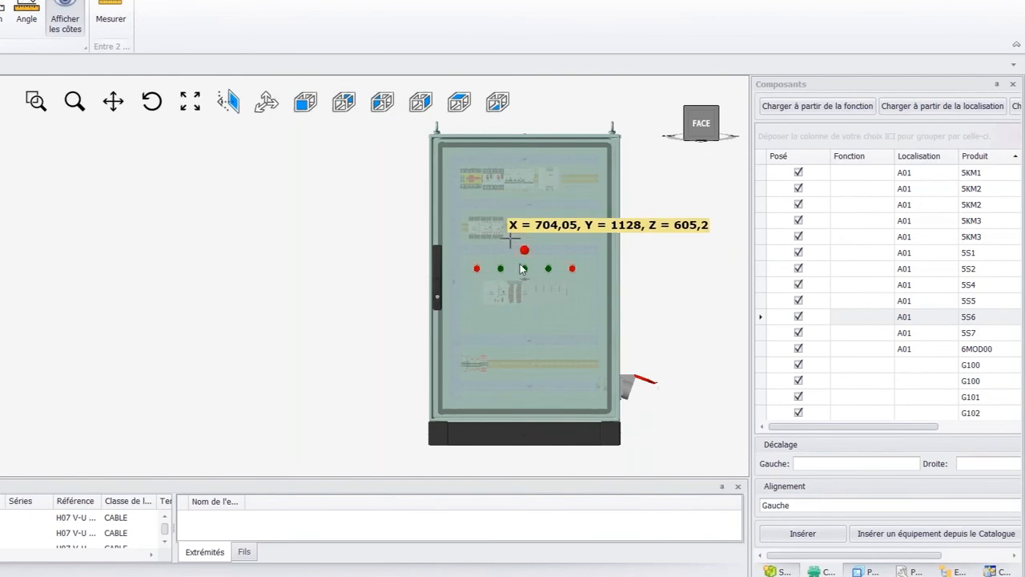
pyautogui.scroll(5, 516, 268)
pyautogui.scroll(-5, 350, 232)
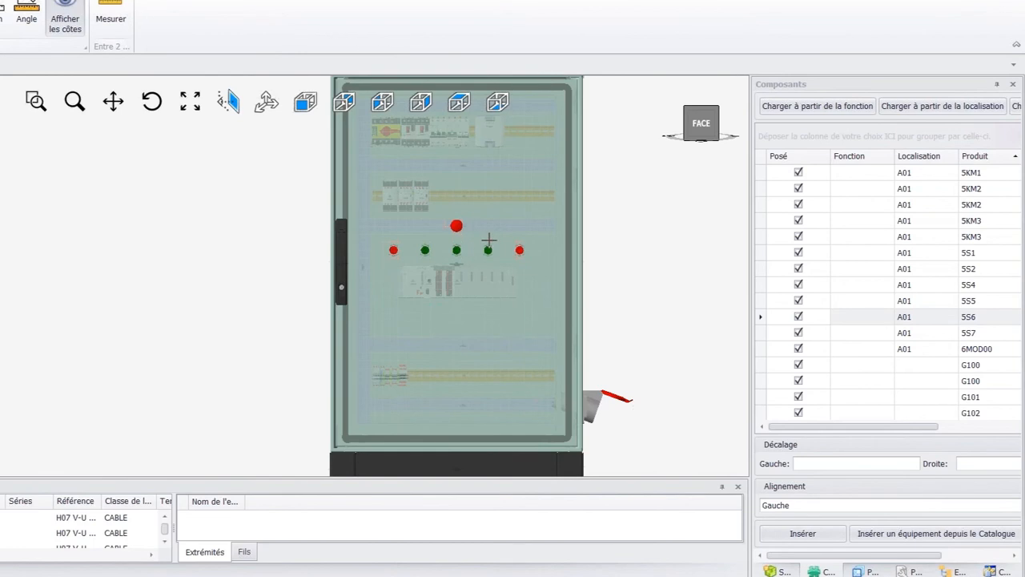
pyautogui.click(540, 272)
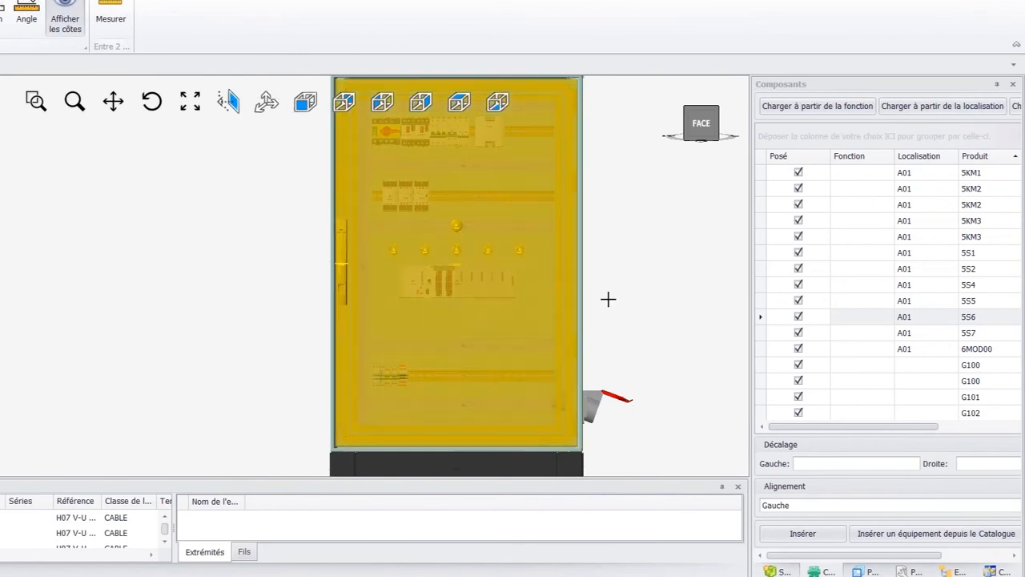
pyautogui.click(960, 572)
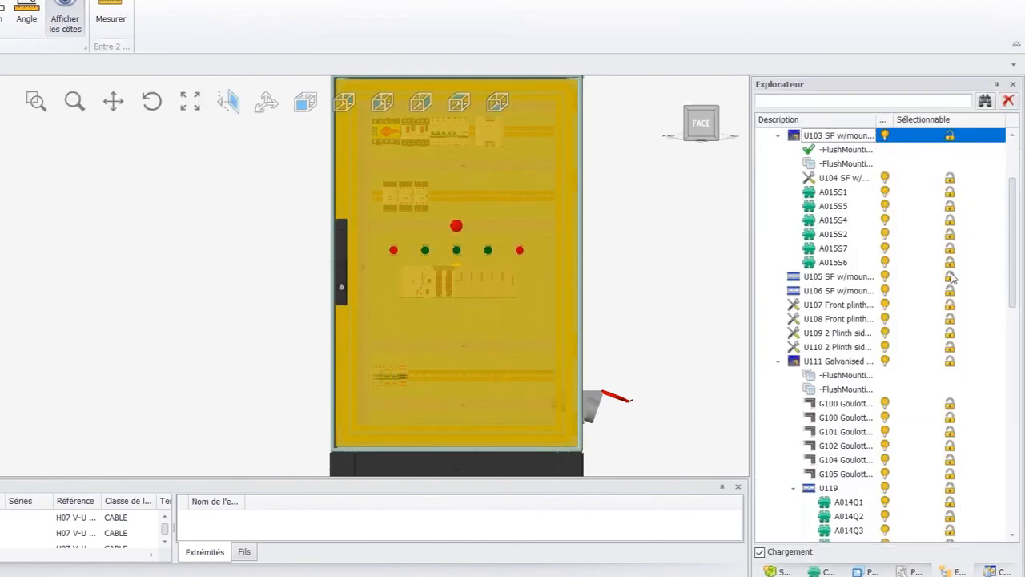
pyautogui.click(886, 137)
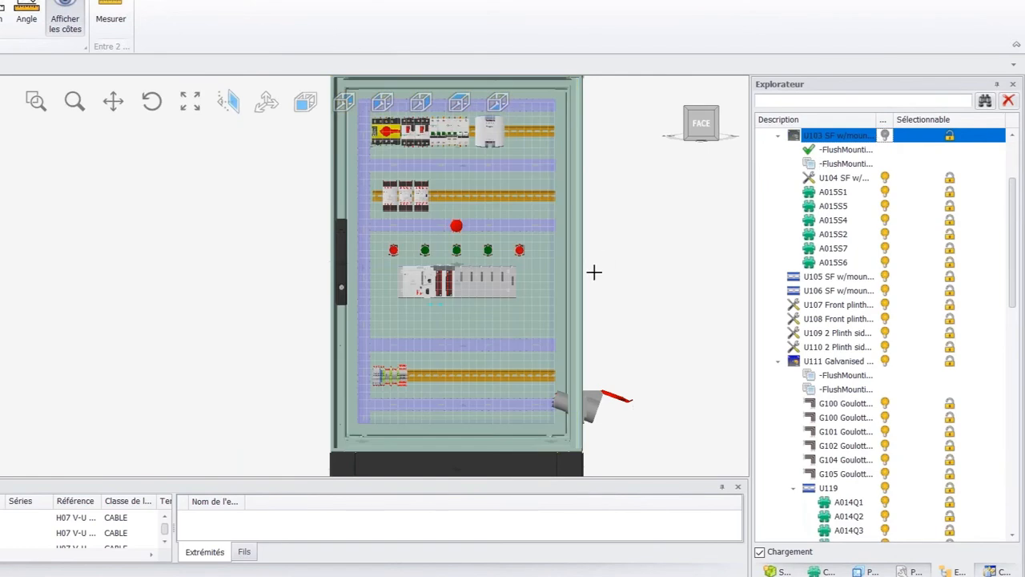
# - Select the galvanised mounting plate U111 and activate its first FlushMounting plane
pyautogui.click(545, 303)
pyautogui.rightClick(830, 378)
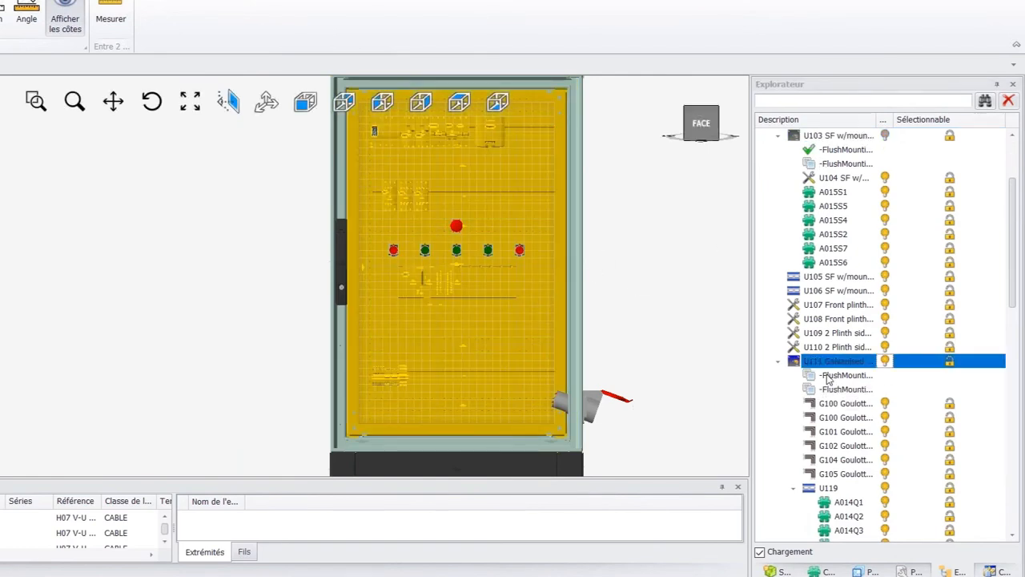
pyautogui.click(872, 387)
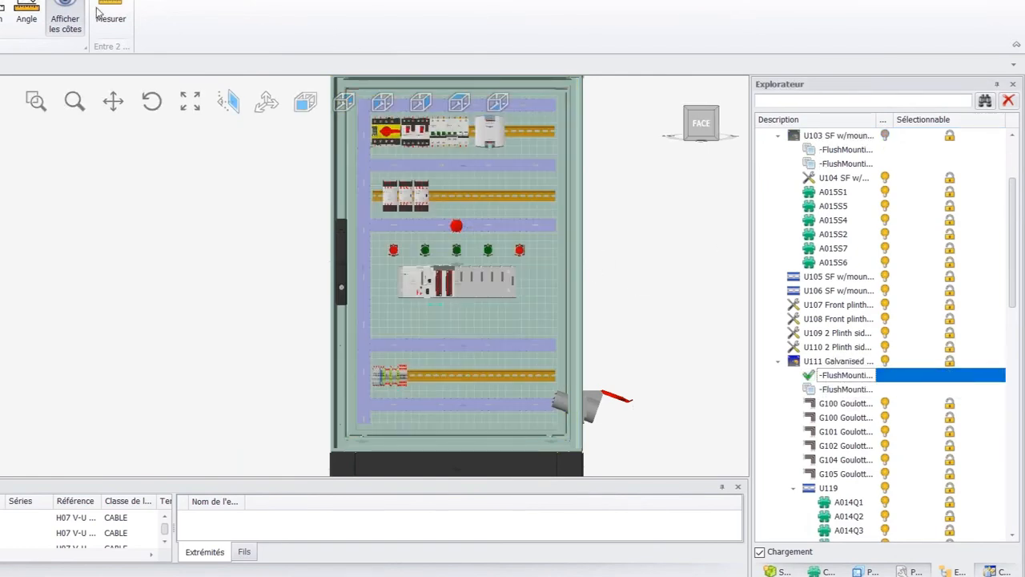
# - Start defining a cable route at the lower edge of the horizontal duct above the PLC, near the duct's right end
pyautogui.click(166, 0)
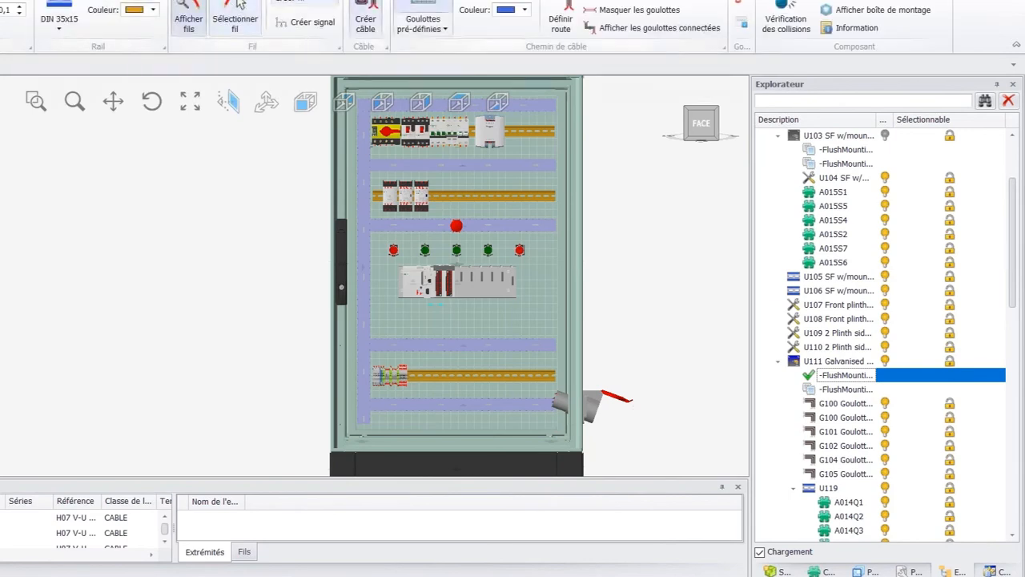
pyautogui.click(564, 10)
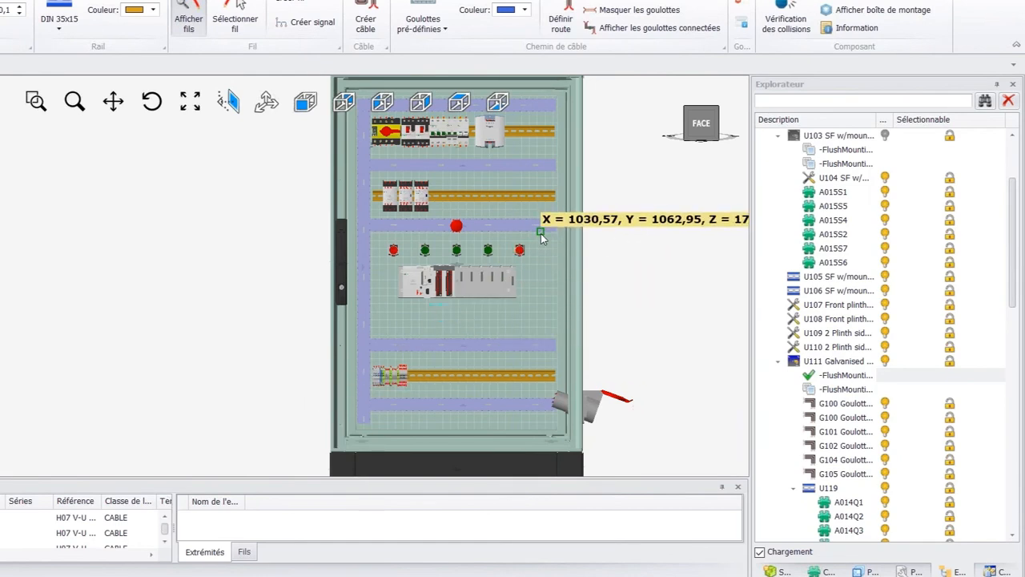
pyautogui.scroll(5, 541, 235)
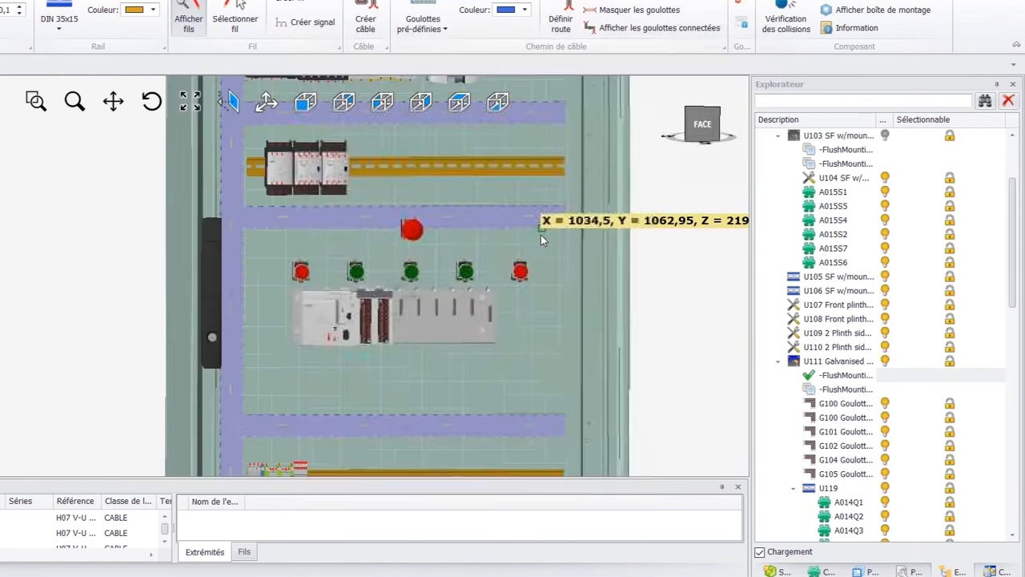
pyautogui.scroll(2, 570, 224)
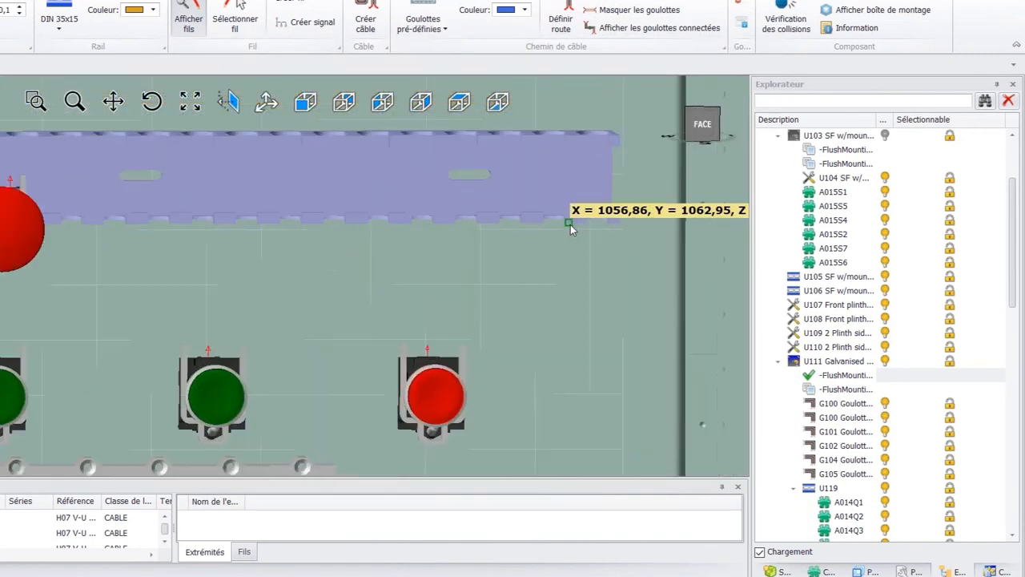
pyautogui.scroll(3, 565, 230)
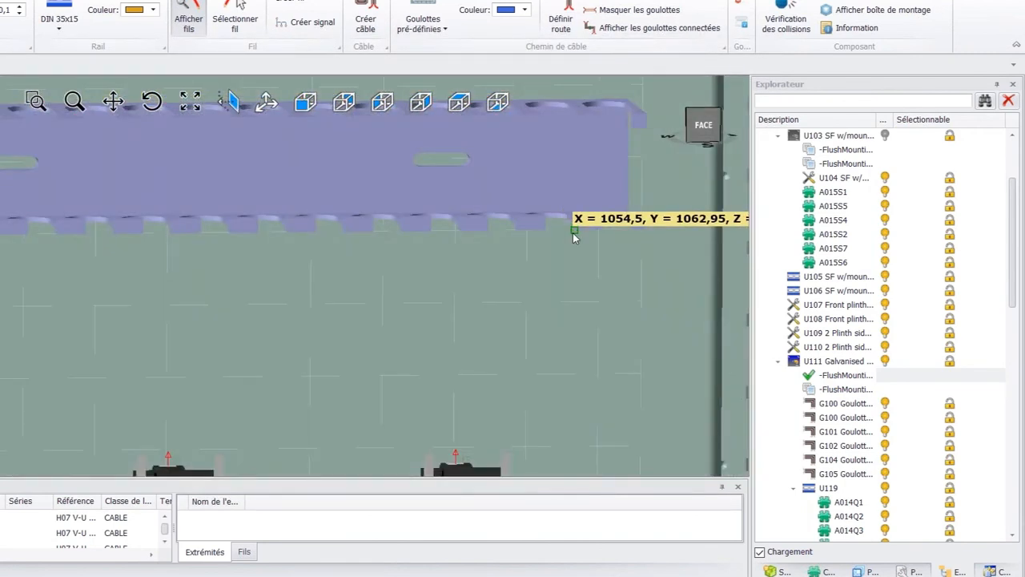
pyautogui.click(573, 235)
# - In the right side view, extend the route horizontally from the duct forward to just behind the front door
pyautogui.click(702, 129)
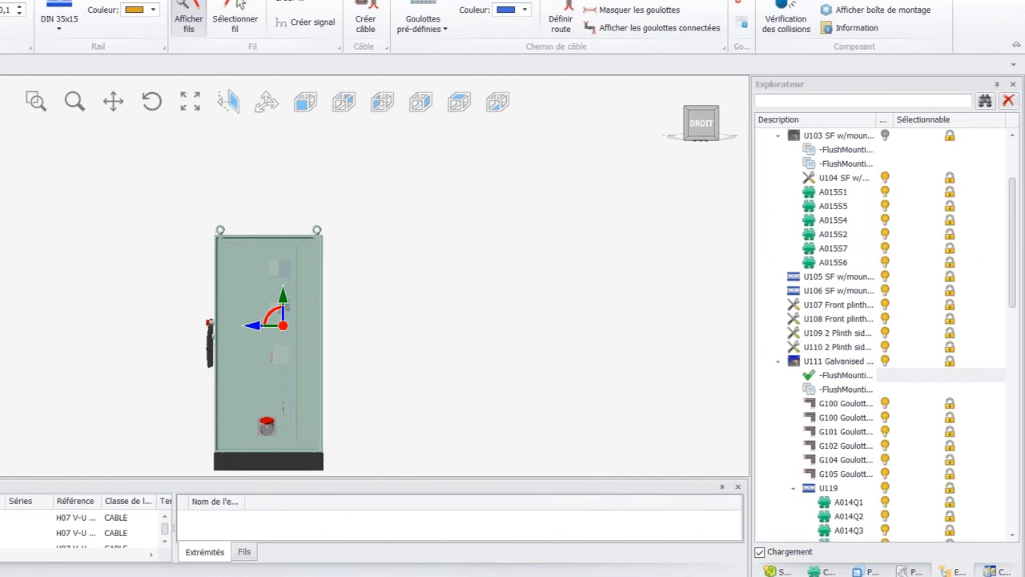
pyautogui.scroll(5, 265, 347)
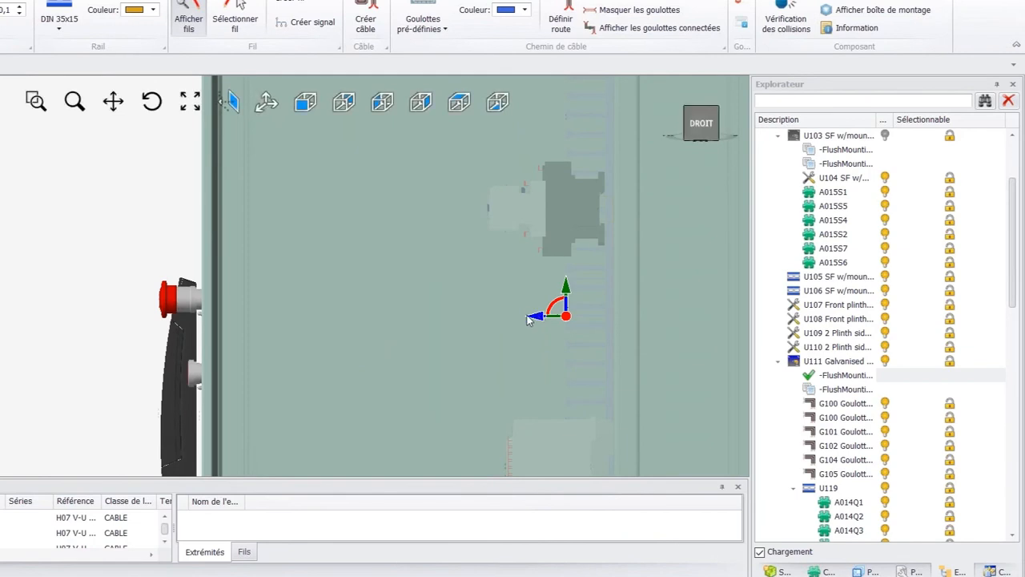
pyautogui.moveTo(530, 319); pyautogui.dragTo(254, 342)
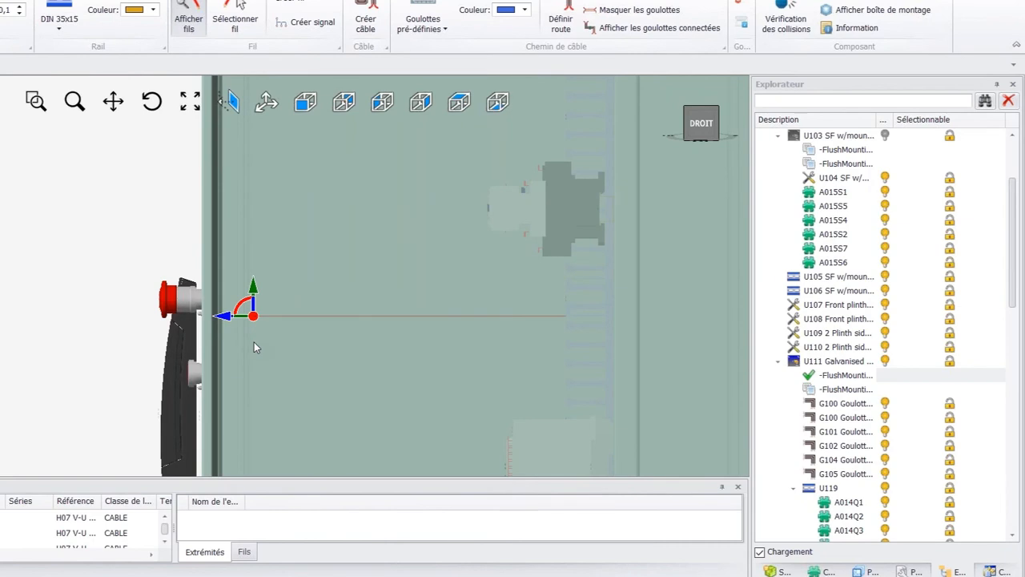
pyautogui.moveTo(206, 312); pyautogui.dragTo(385, 307, button='middle')
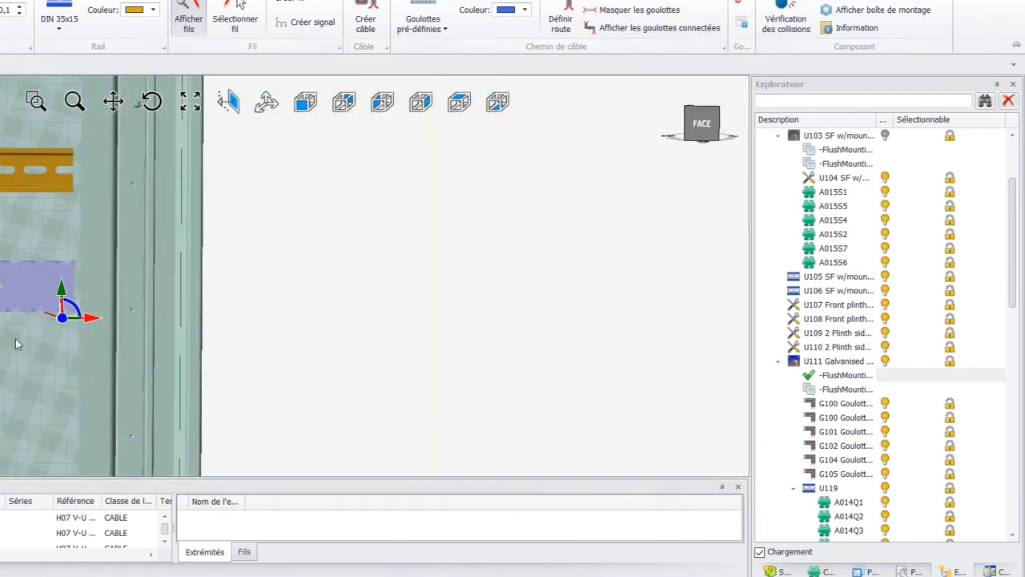
# - Extend the cable route from the end of the duct upward, then across to above the large red push button
pyautogui.scroll(-5, 3, 336)
pyautogui.scroll(4, 3, 337)
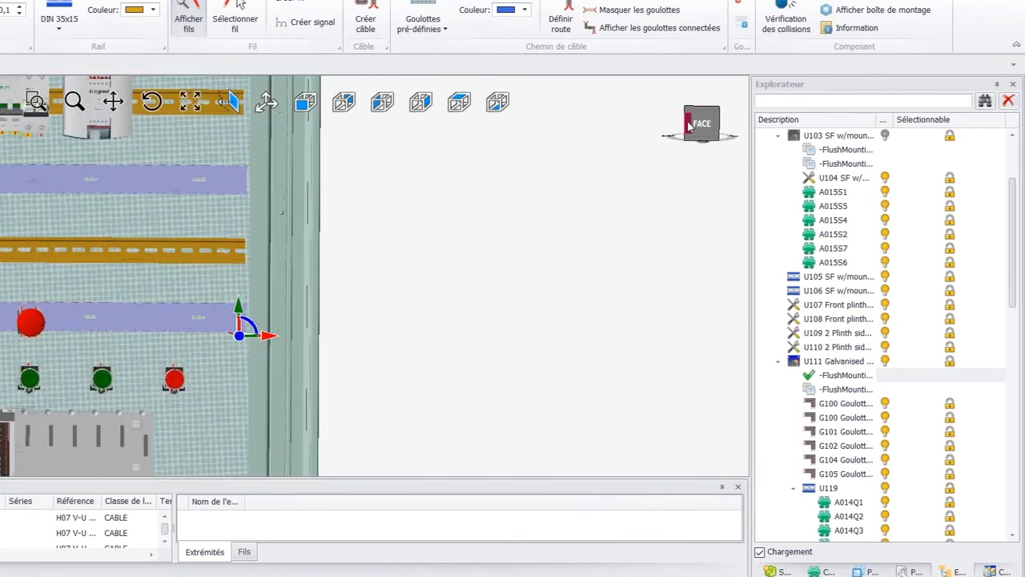
pyautogui.scroll(-3, 108, 338)
pyautogui.scroll(4, 108, 339)
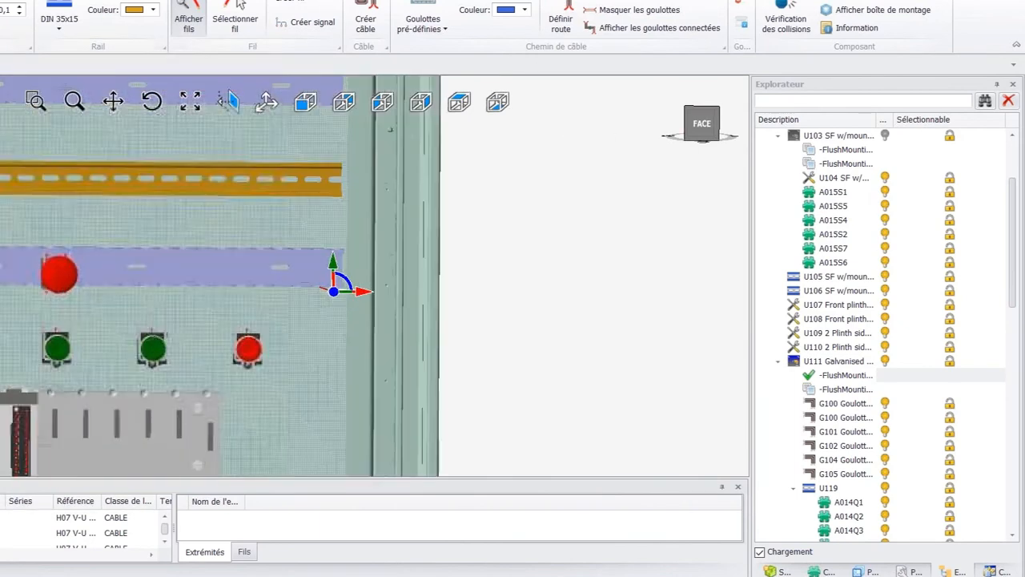
pyautogui.scroll(1, 109, 339)
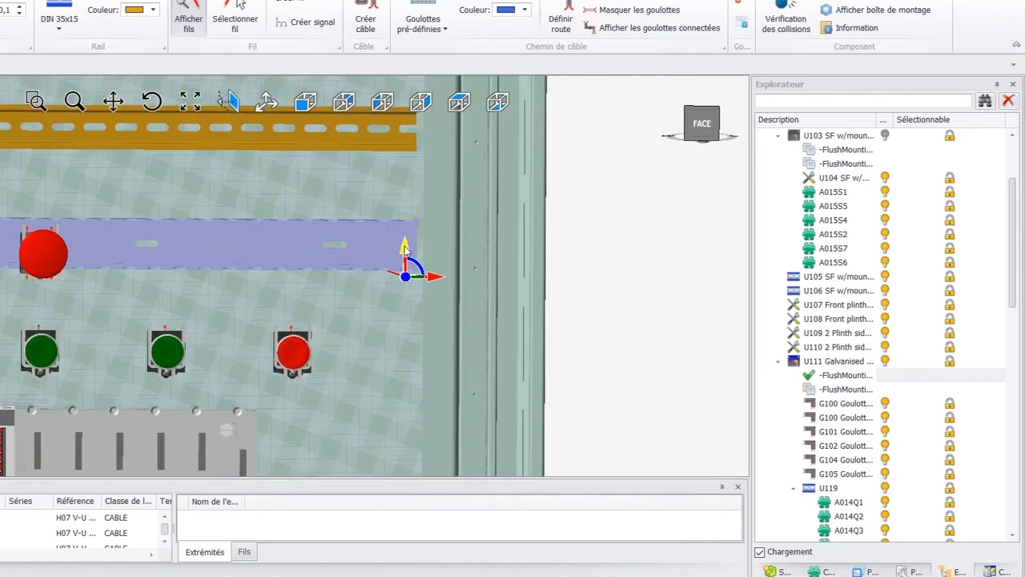
pyautogui.moveTo(405, 250); pyautogui.dragTo(2, 247)
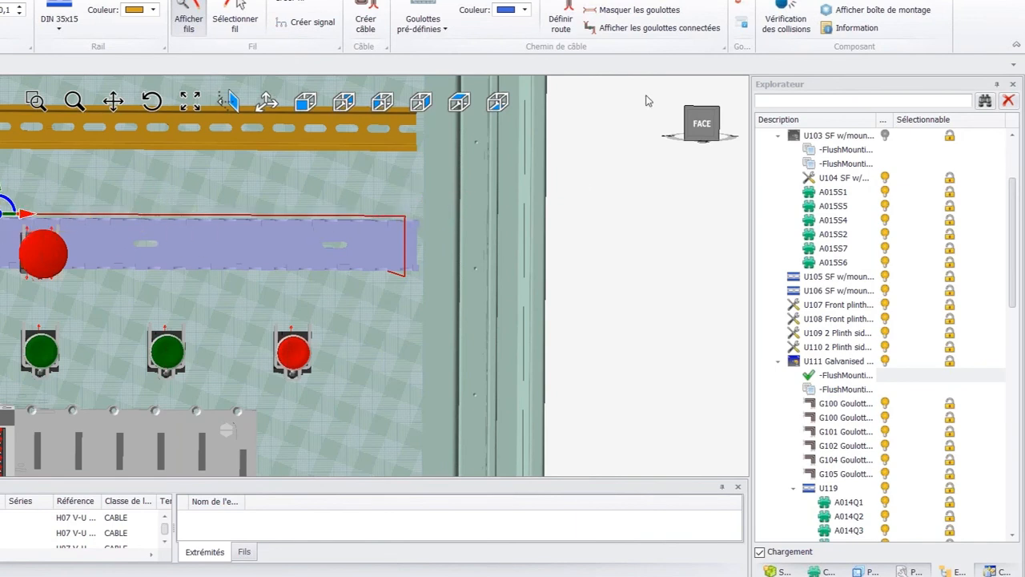
# - Branch a second route from the first route's corner near the duct, down and across above the row of small push buttons
pyautogui.click(561, 22)
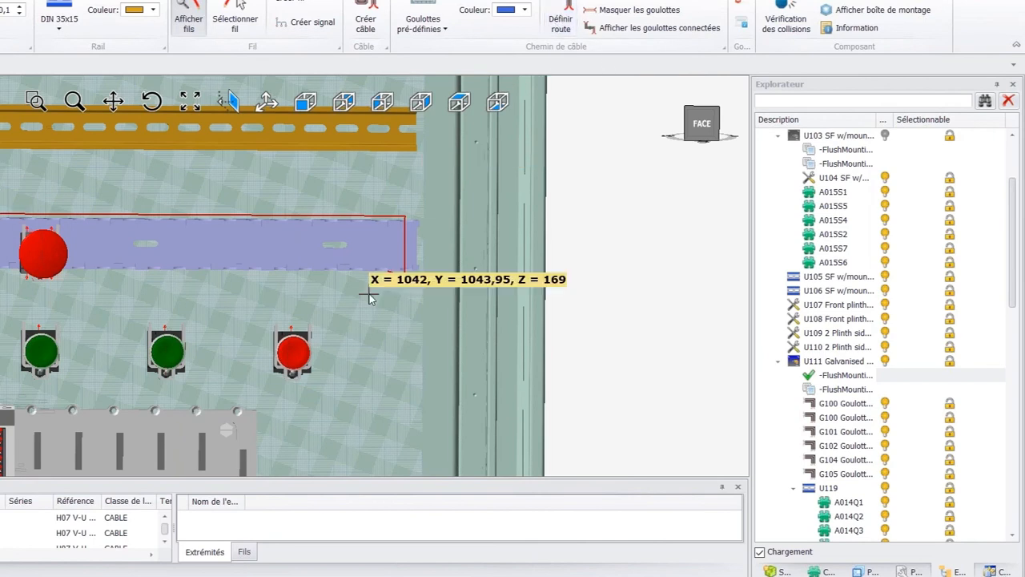
pyautogui.scroll(3, 419, 309)
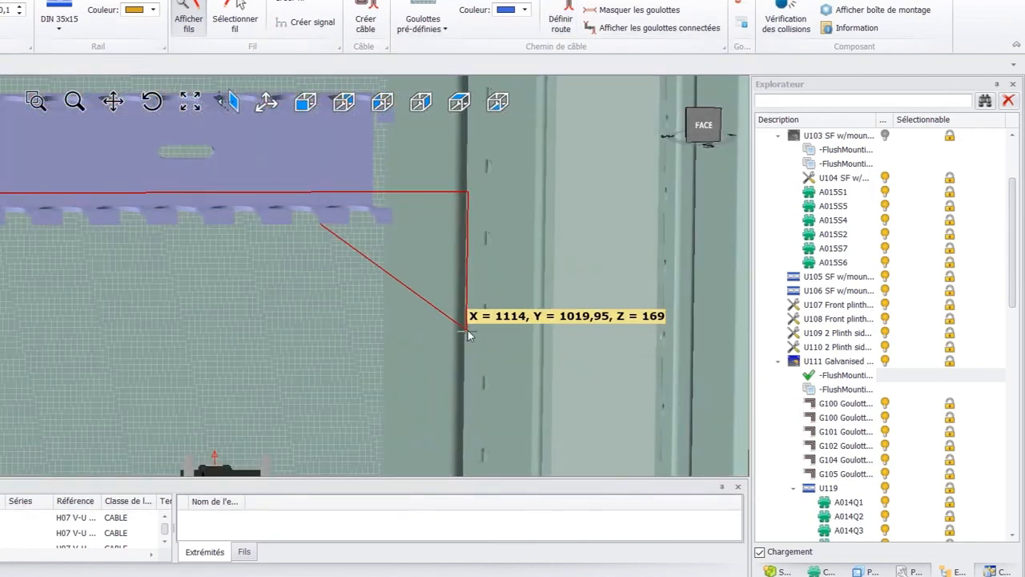
pyautogui.click(467, 333)
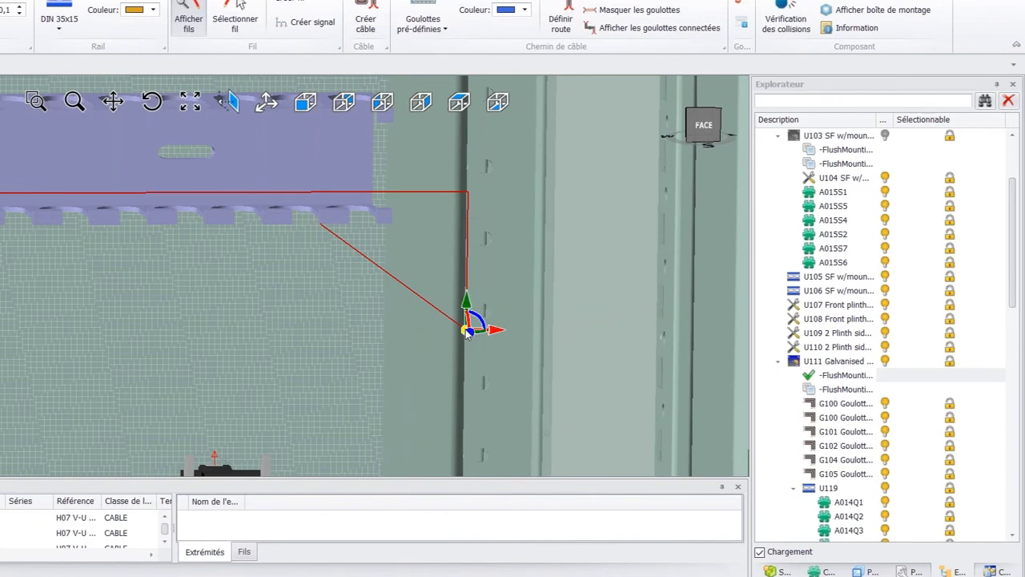
pyautogui.scroll(-5, 468, 333)
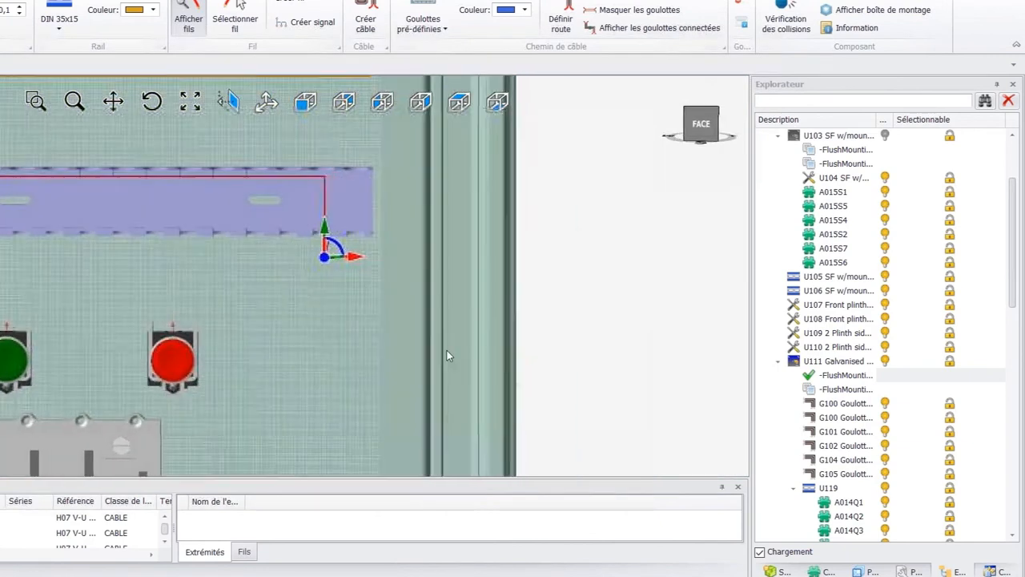
pyautogui.scroll(4, 236, 373)
pyautogui.moveTo(609, 192); pyautogui.dragTo(612, 258)
pyautogui.moveTo(529, 282); pyautogui.dragTo(1, 304)
pyautogui.scroll(-3, 2, 309)
pyautogui.scroll(1, 1, 308)
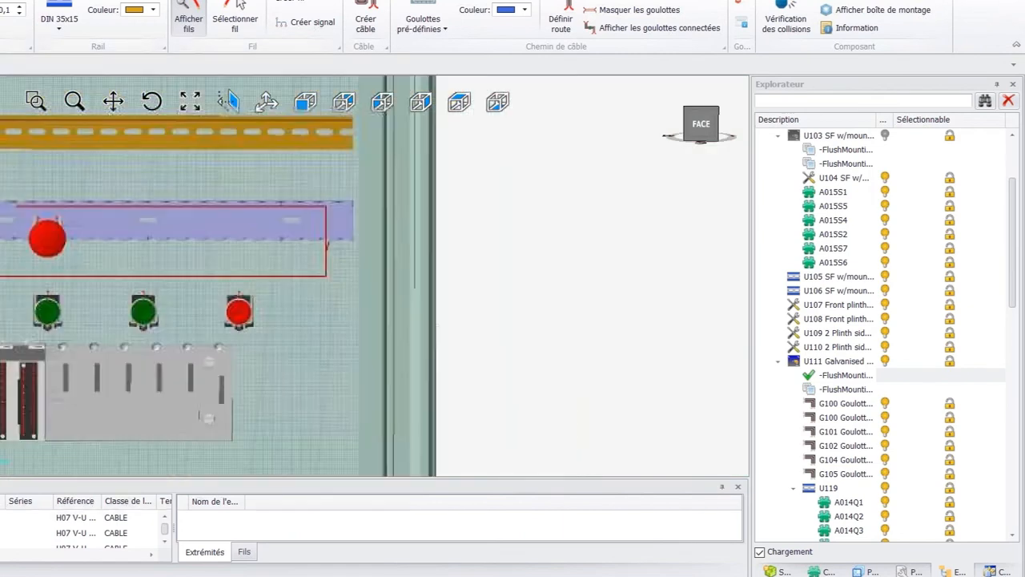
pyautogui.scroll(1, 1, 308)
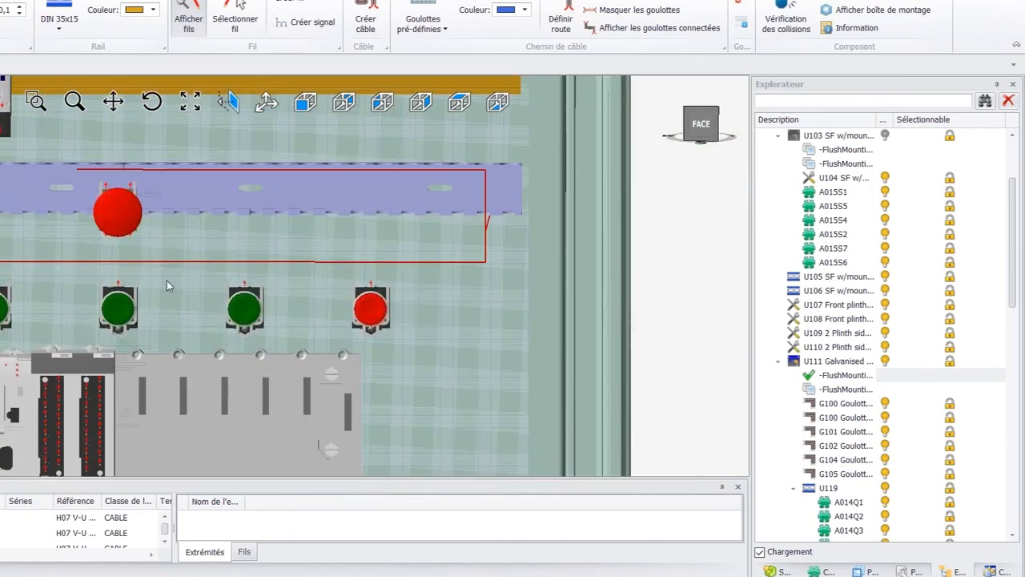
# - Branch a third route from the second route's outer corner, down and across just below the row of small push buttons
pyautogui.moveTo(175, 286); pyautogui.dragTo(203, 294, button='middle')
pyautogui.click(563, 38)
pyautogui.scroll(3, 572, 297)
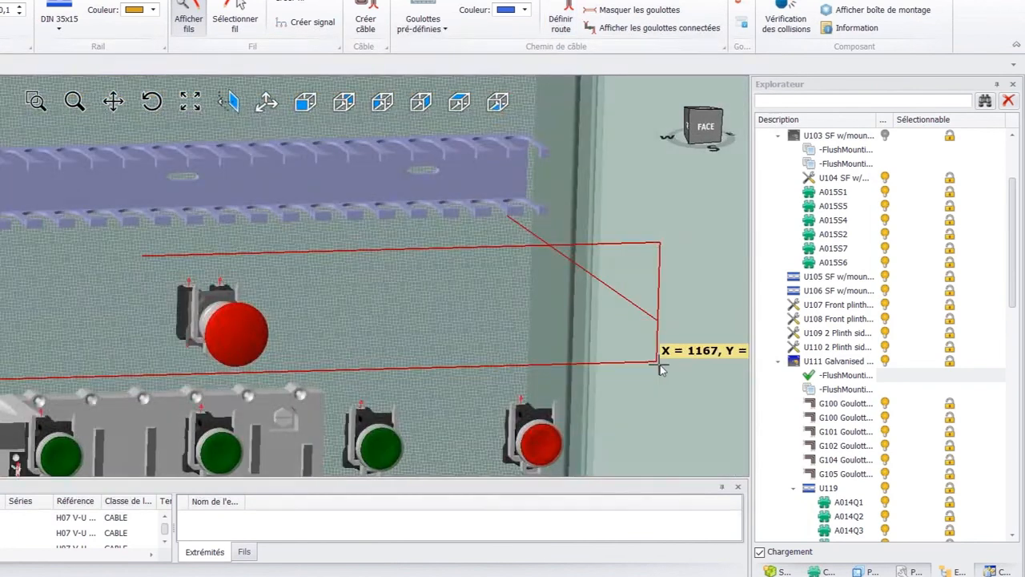
pyautogui.scroll(2, 661, 369)
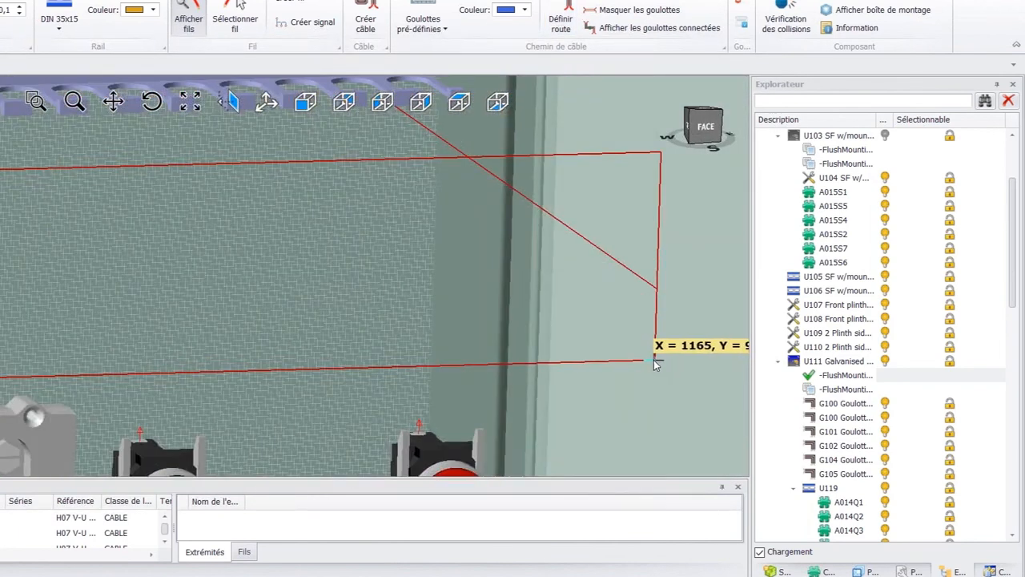
pyautogui.click(656, 360)
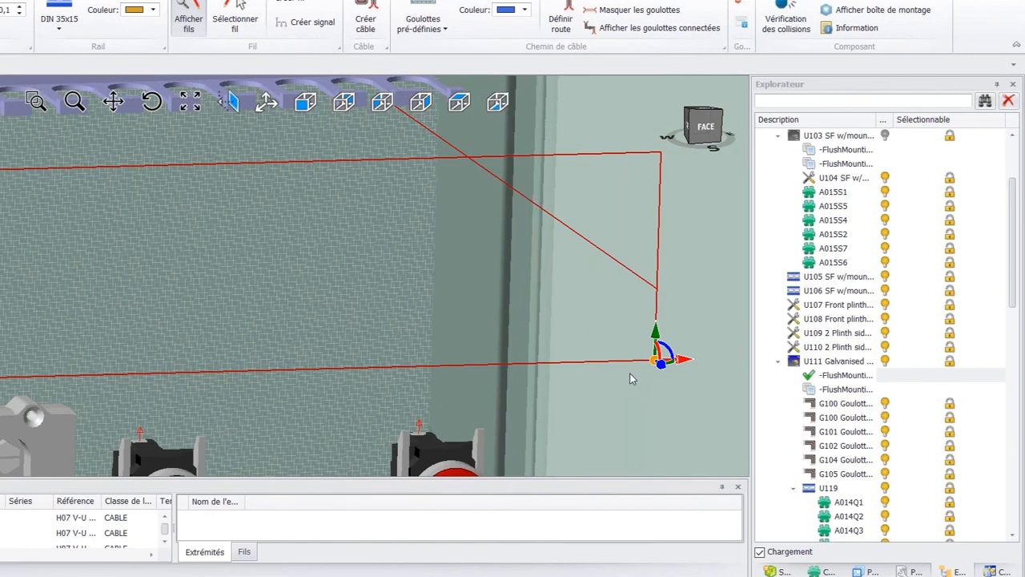
pyautogui.scroll(-2, 630, 379)
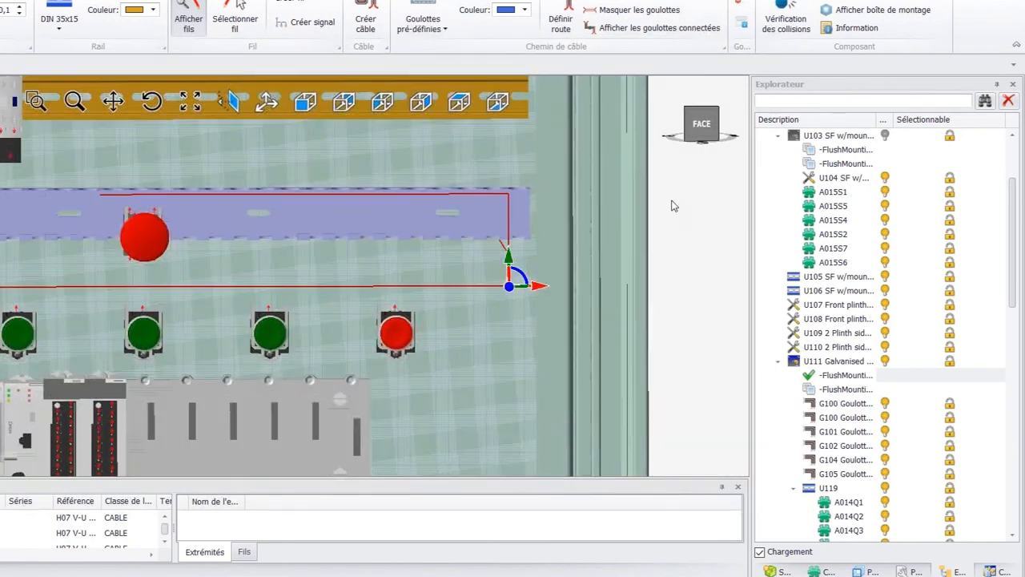
pyautogui.scroll(-2, 385, 361)
pyautogui.scroll(3, 380, 369)
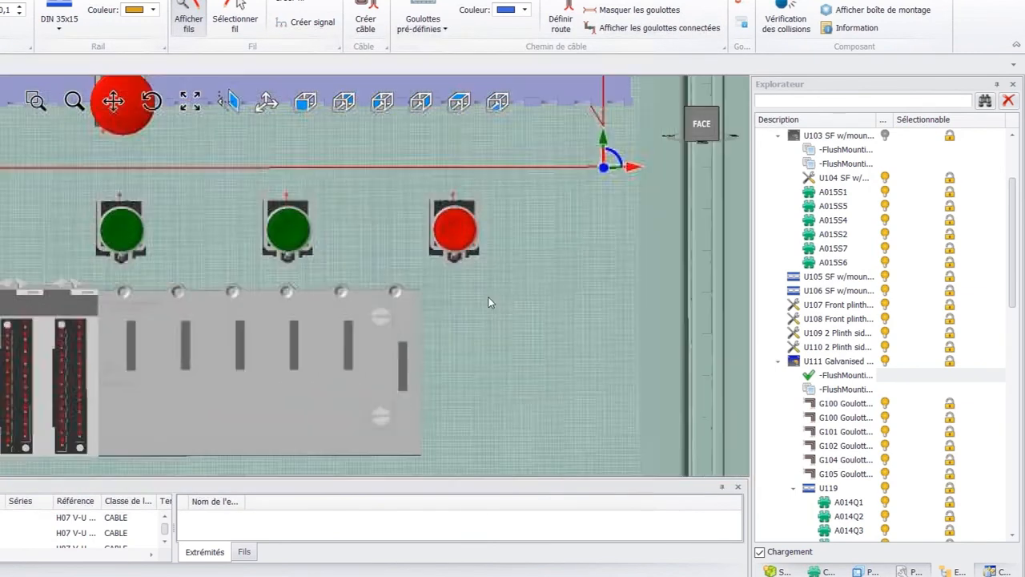
pyautogui.moveTo(602, 138); pyautogui.dragTo(85, 284)
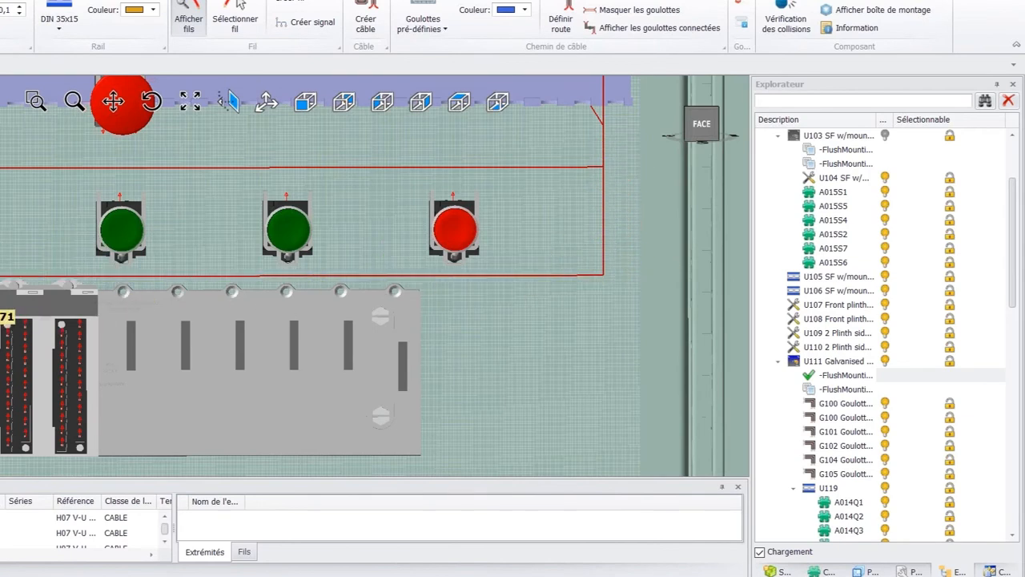
pyautogui.scroll(-2, 84, 285)
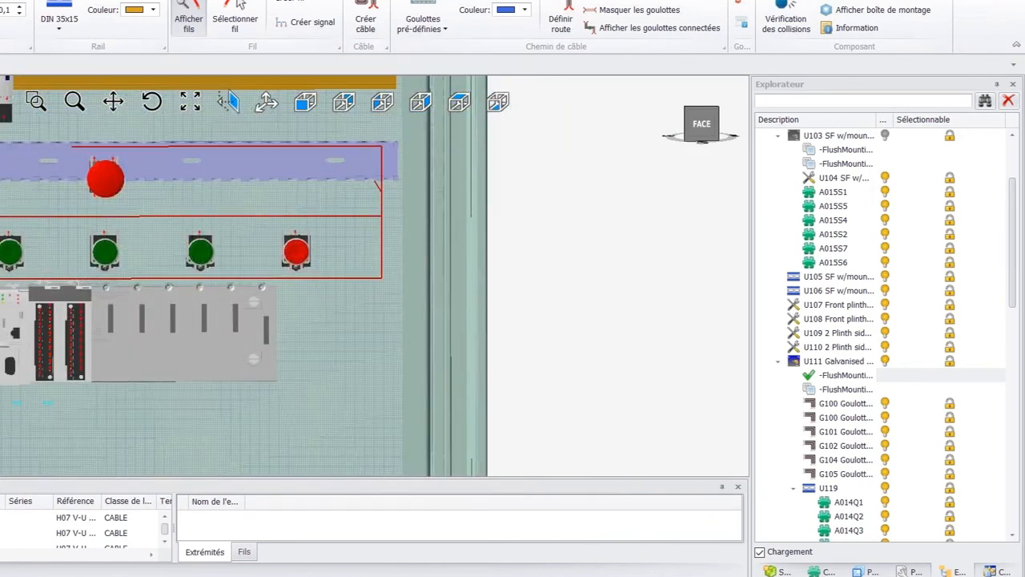
pyautogui.scroll(-5, 347, 294)
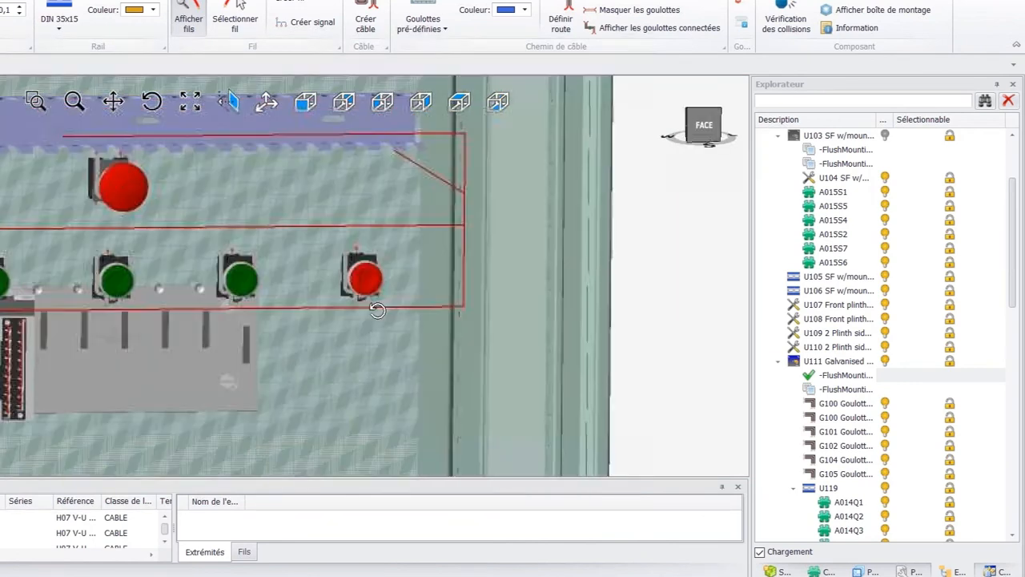
pyautogui.scroll(5, 361, 432)
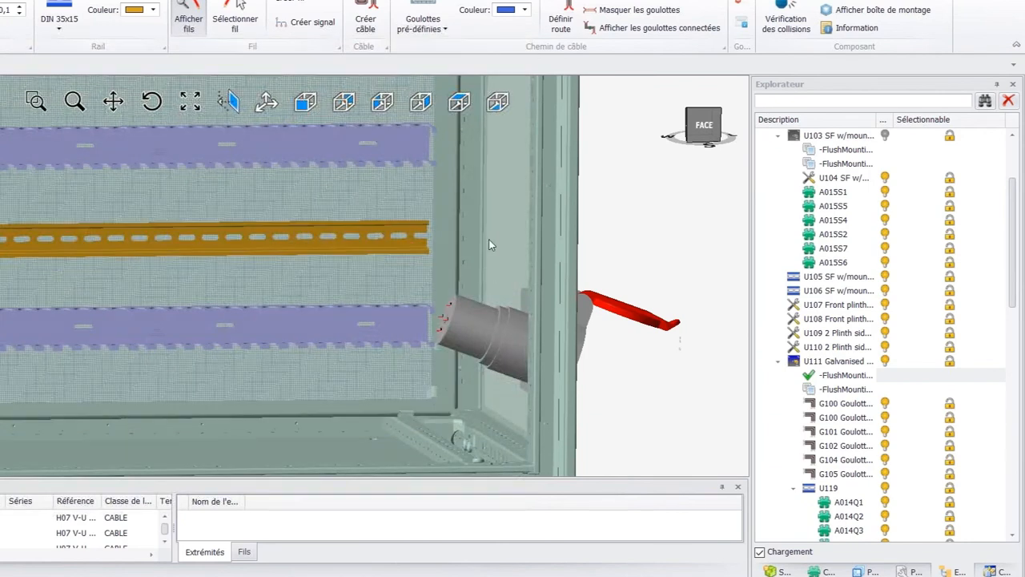
pyautogui.click(561, 22)
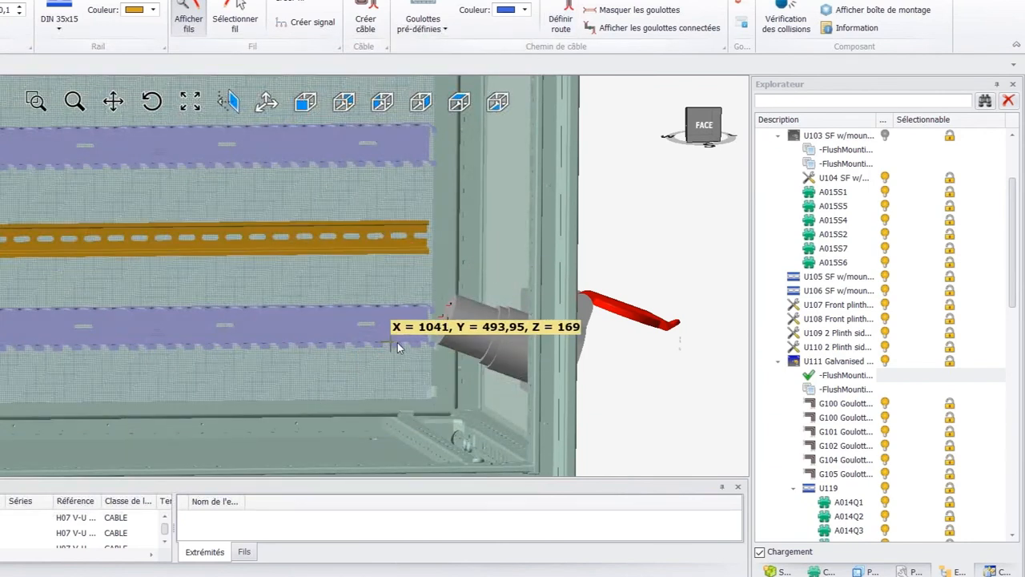
pyautogui.scroll(3, 397, 342)
pyautogui.scroll(1, 401, 360)
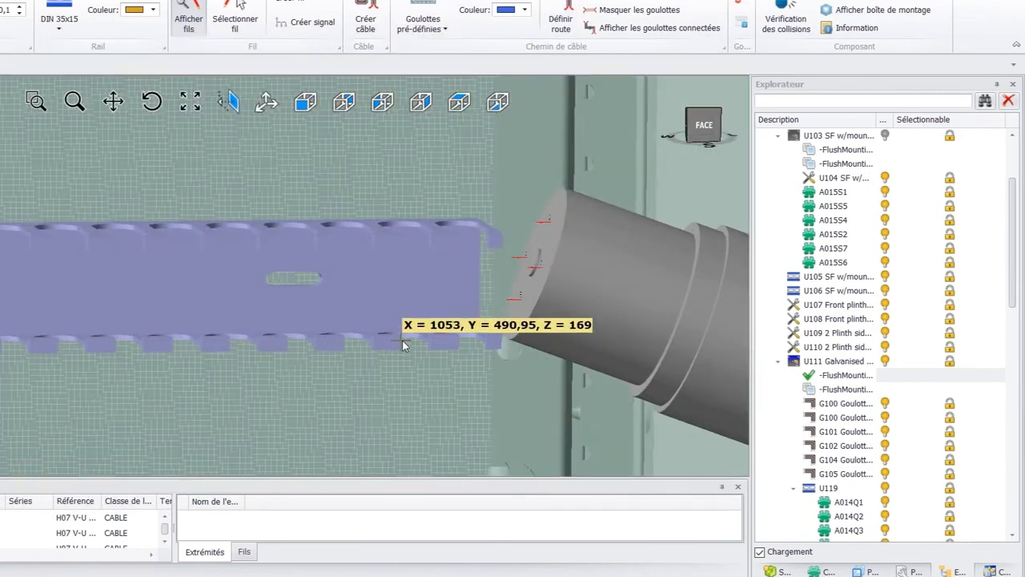
pyautogui.scroll(2, 399, 337)
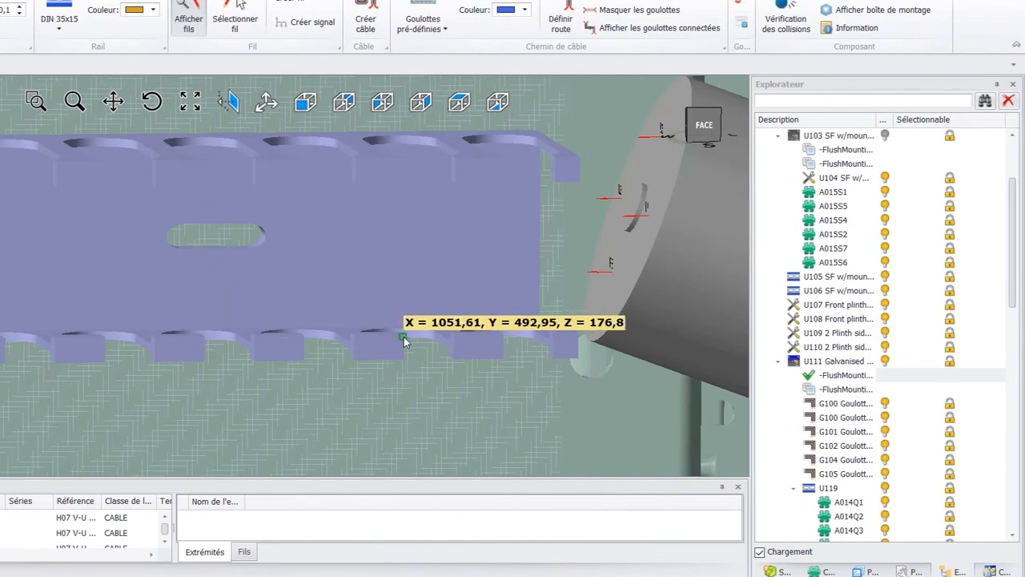
pyautogui.click(404, 341)
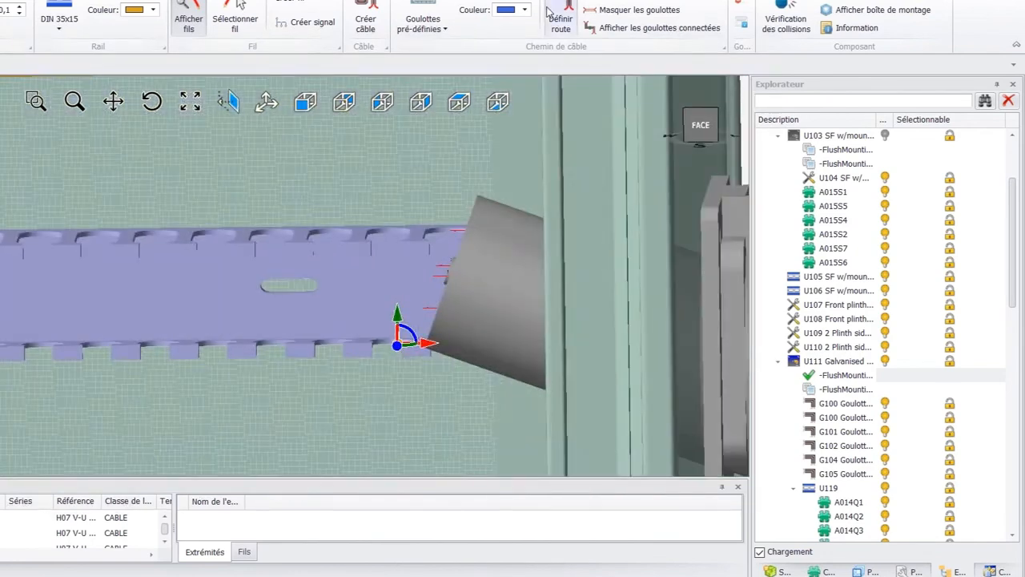
# - Start a new cable route at the lower edge of the bottom duct's end, beside the side-wall power socket
pyautogui.moveTo(407, 273); pyautogui.dragTo(434, 352, button='middle')
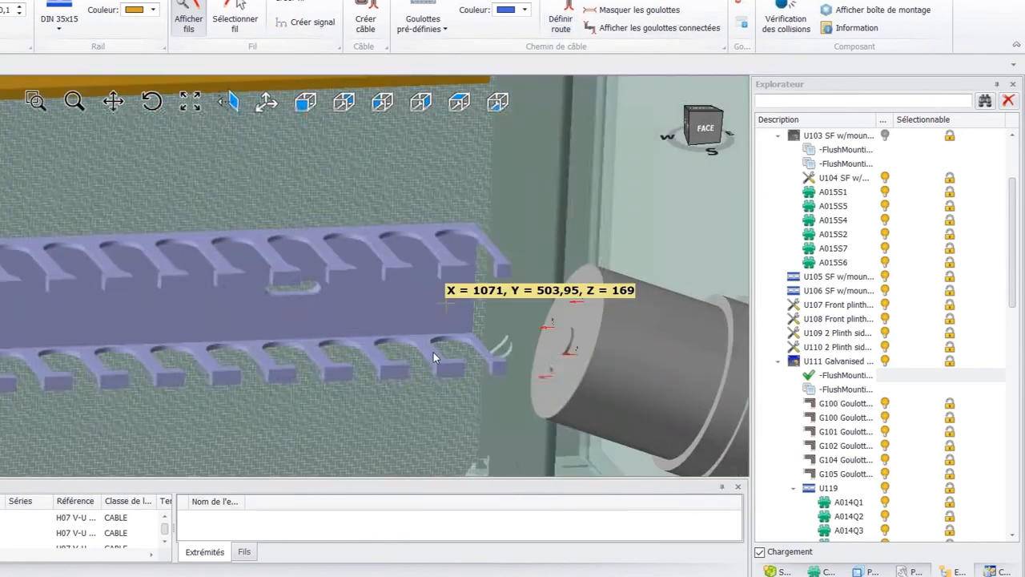
pyautogui.click(561, 23)
pyautogui.scroll(5, 410, 329)
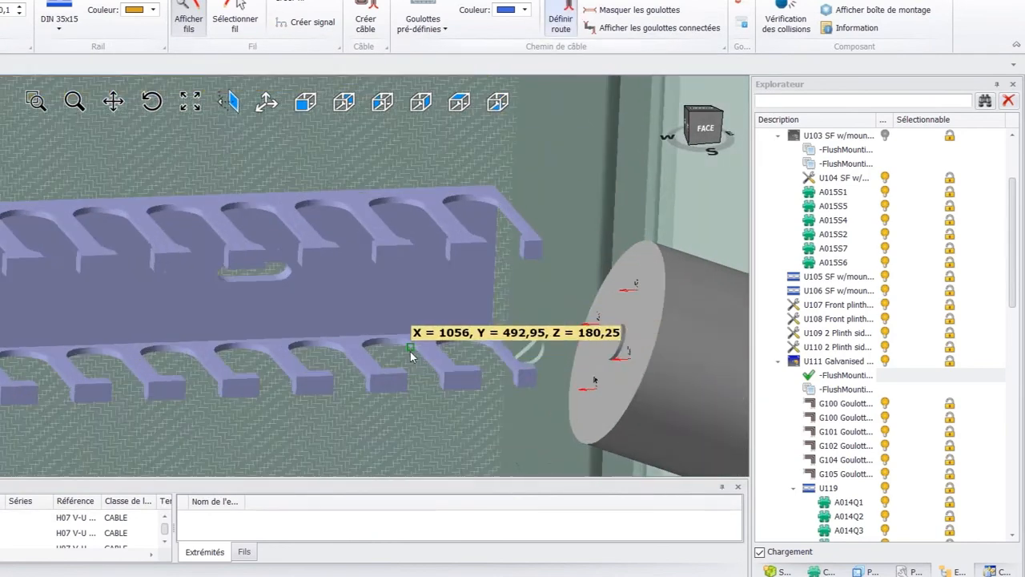
pyautogui.click(408, 393)
pyautogui.moveTo(412, 393); pyautogui.dragTo(411, 360, button='middle')
# - Extend the bottom duct's route toward the cabinet front and slightly upward near the side-wall socket, and finish the route
pyautogui.scroll(-5, 599, 224)
pyautogui.scroll(3, 597, 200)
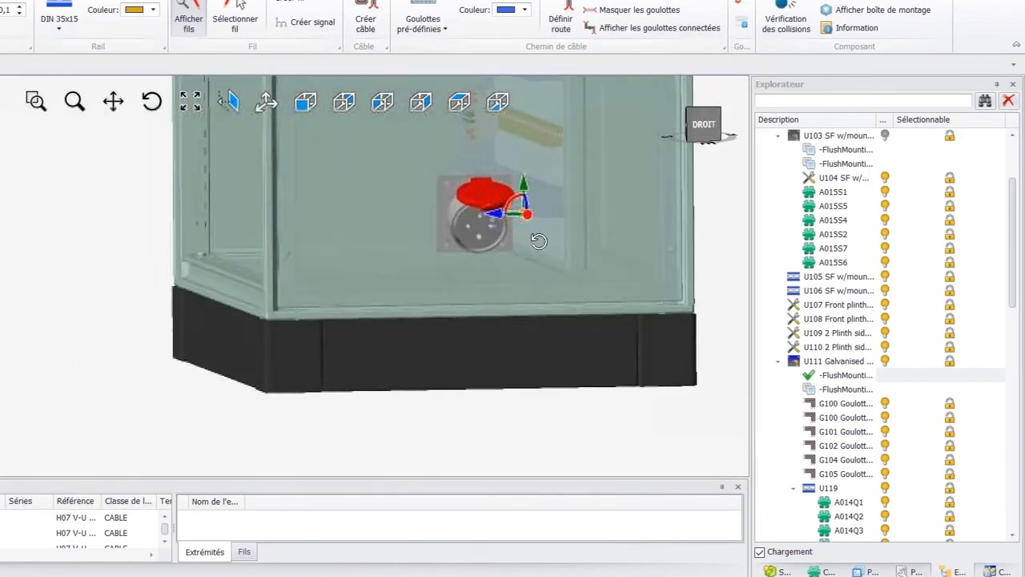
pyautogui.click(697, 122)
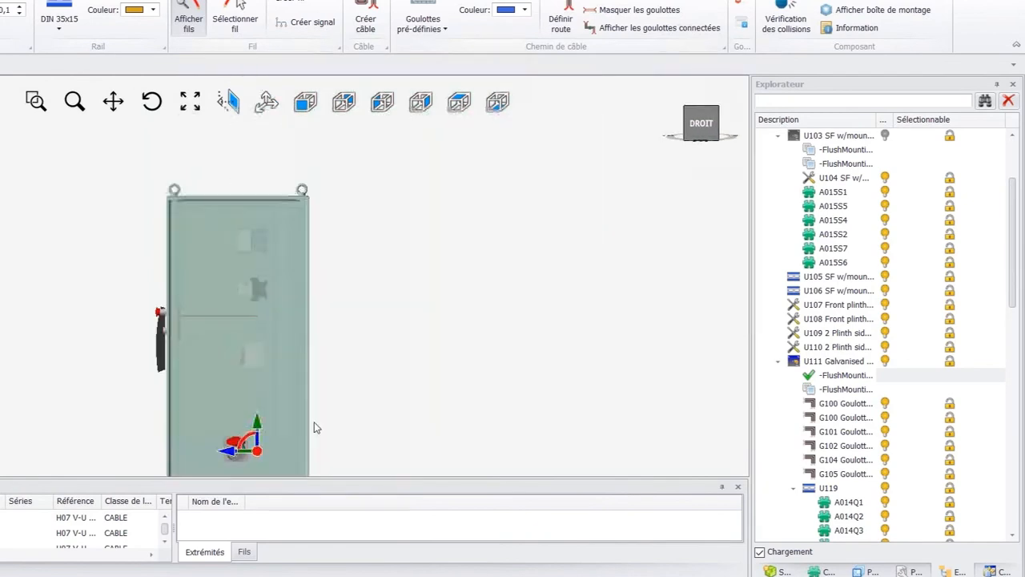
pyautogui.scroll(5, 222, 466)
pyautogui.moveTo(401, 394); pyautogui.dragTo(289, 412)
pyautogui.moveTo(289, 366); pyautogui.dragTo(288, 347)
pyautogui.moveTo(257, 363); pyautogui.dragTo(352, 361, button='middle')
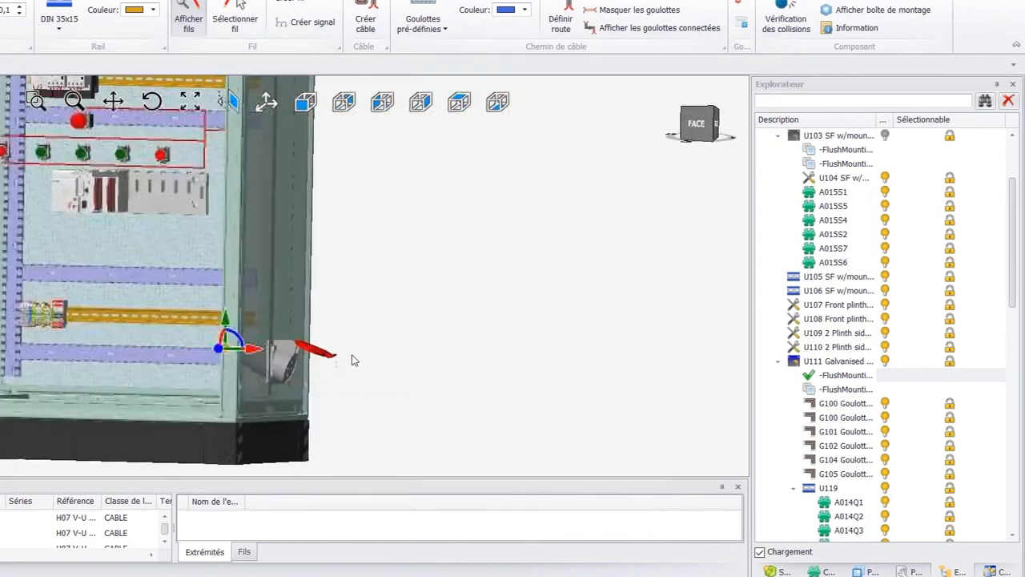
pyautogui.scroll(-3, 353, 360)
pyautogui.scroll(1, 87, 276)
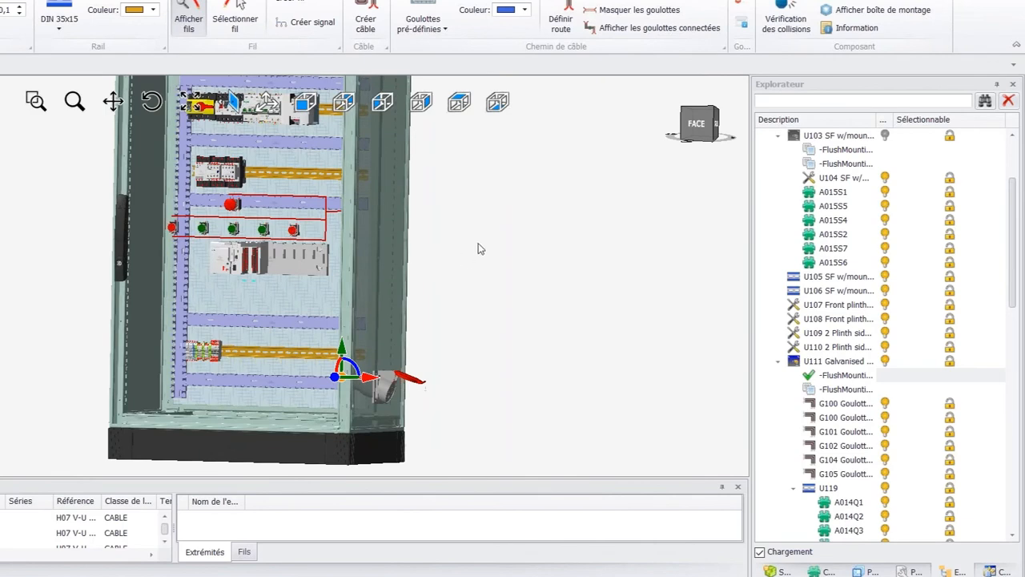
pyautogui.click(520, 248)
# - Route all equipotentials in the cabinet, agreeing to continue with every component visible
pyautogui.scroll(2, 250, 316)
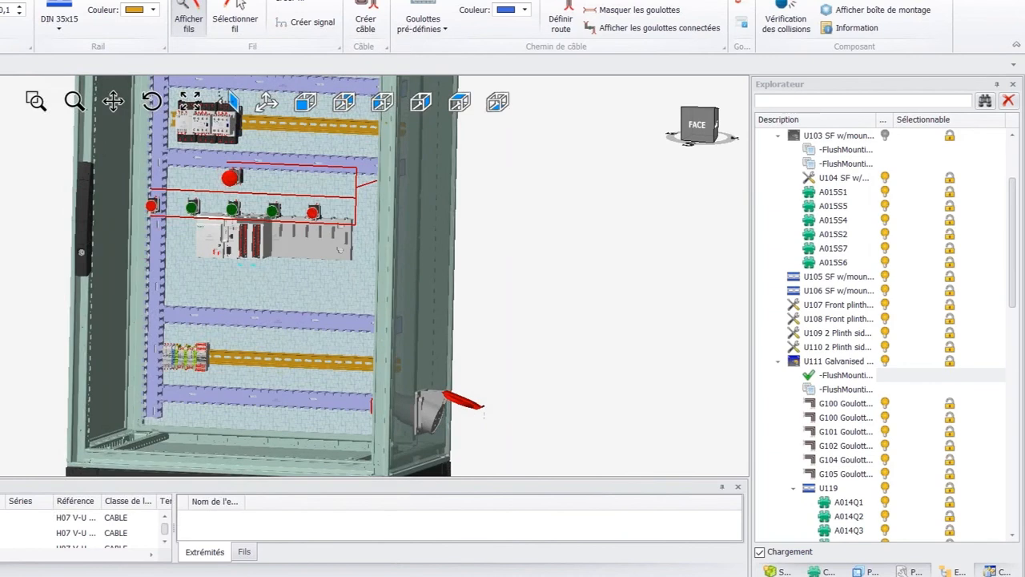
pyautogui.rightClick(2, 519)
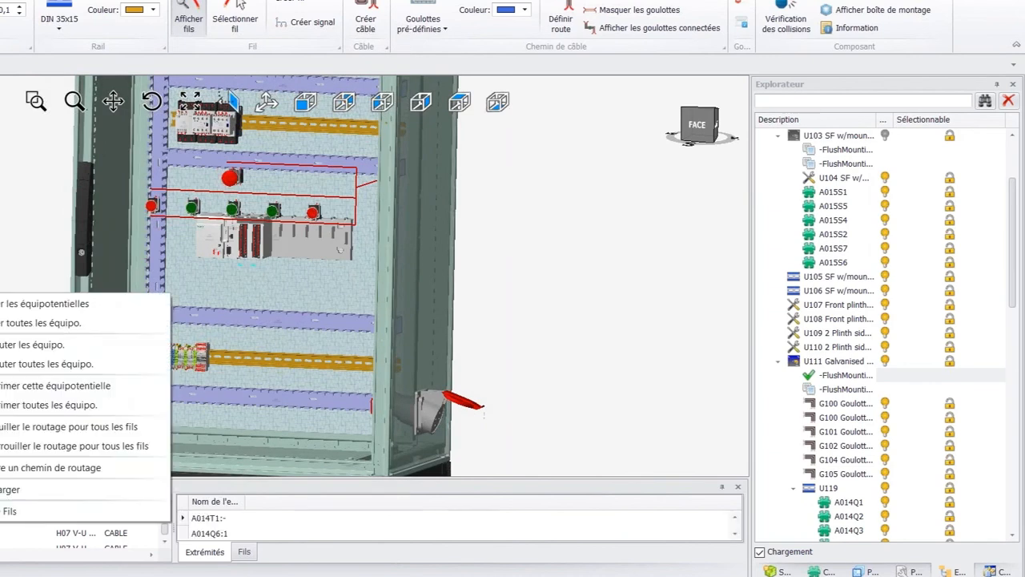
pyautogui.click(6, 324)
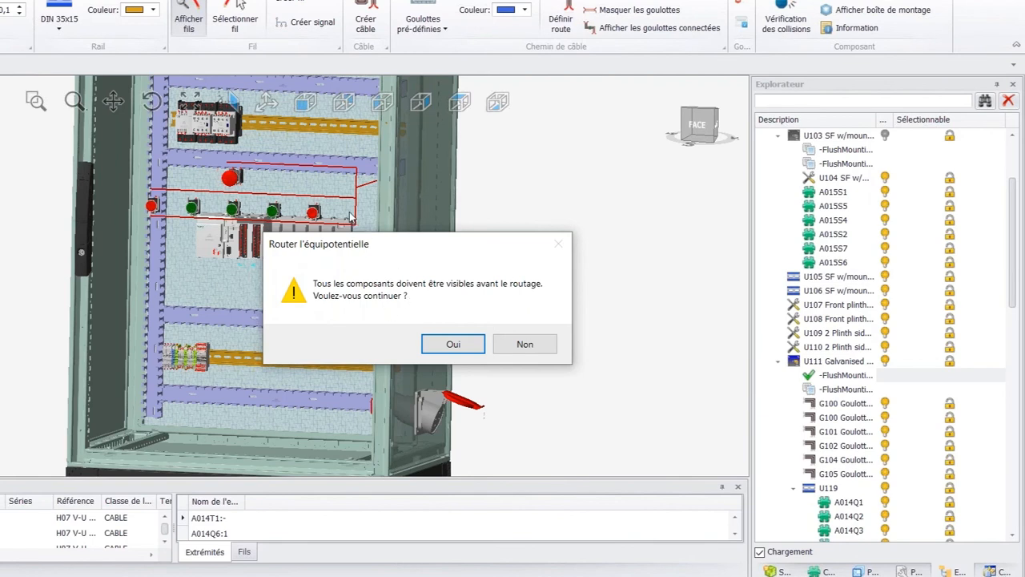
pyautogui.click(455, 344)
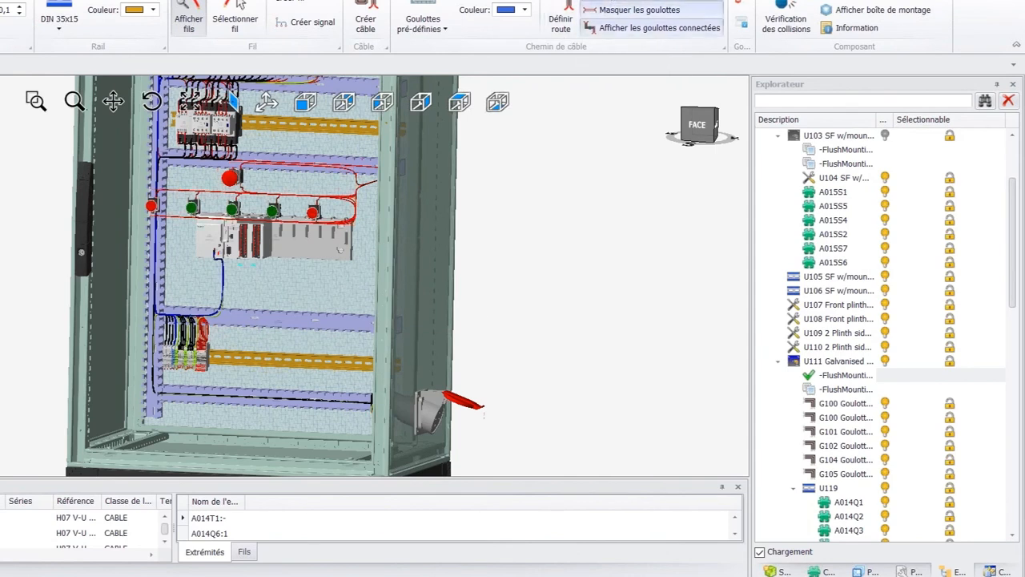
pyautogui.scroll(2, 267, 305)
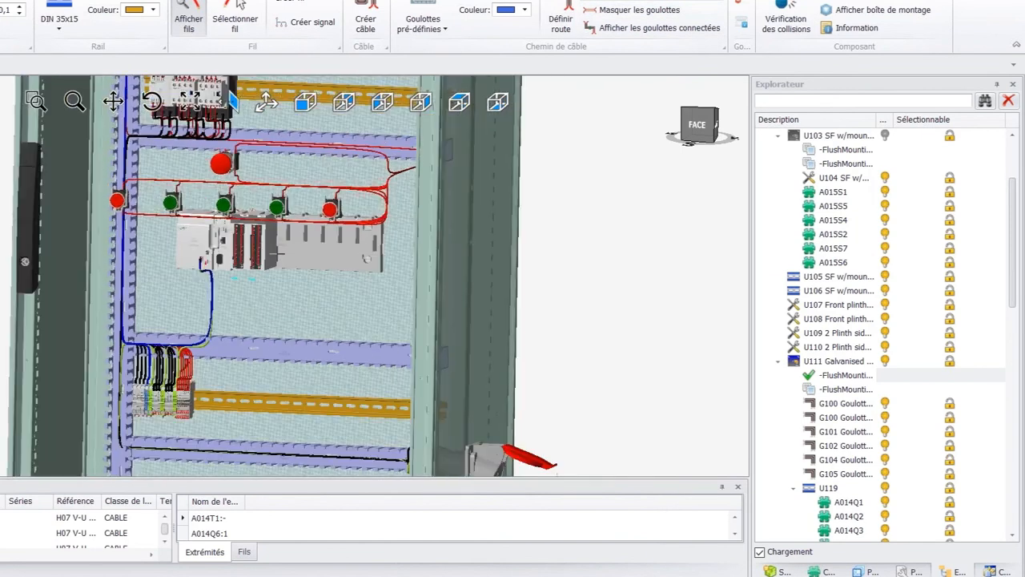
pyautogui.moveTo(149, 375); pyautogui.dragTo(192, 386, button='middle')
pyautogui.scroll(2, 192, 386)
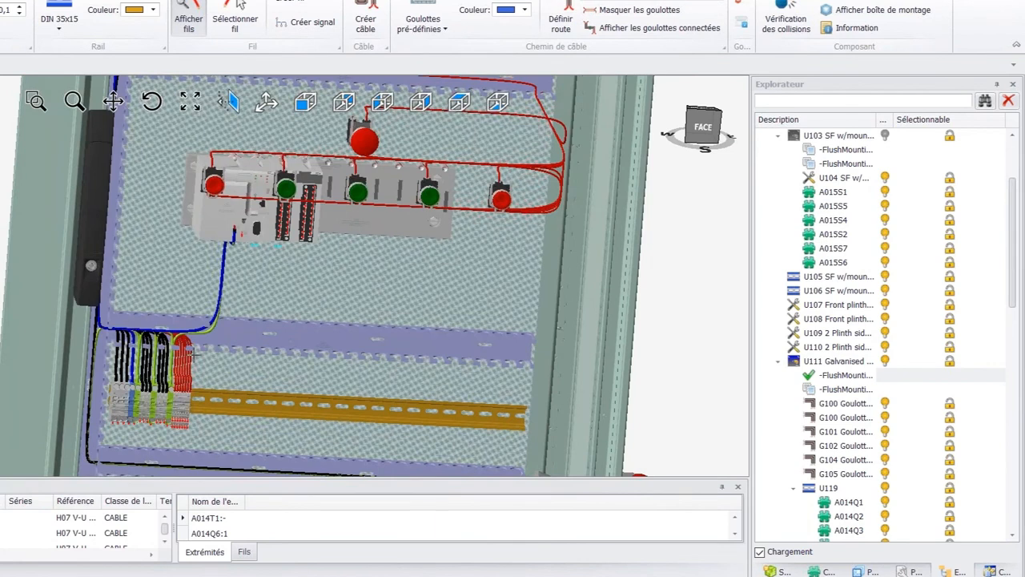
# - Examine the routed wires throughout the cabinet, from the terminals and push buttons to the upper rails and power supply
pyautogui.scroll(3, 193, 353)
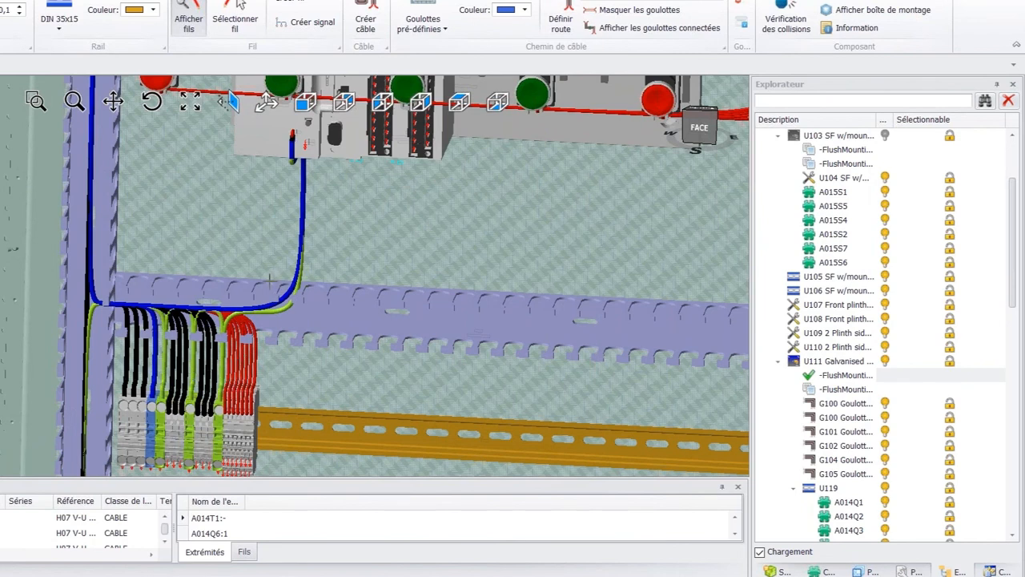
pyautogui.scroll(-5, 269, 280)
pyautogui.scroll(4, 342, 230)
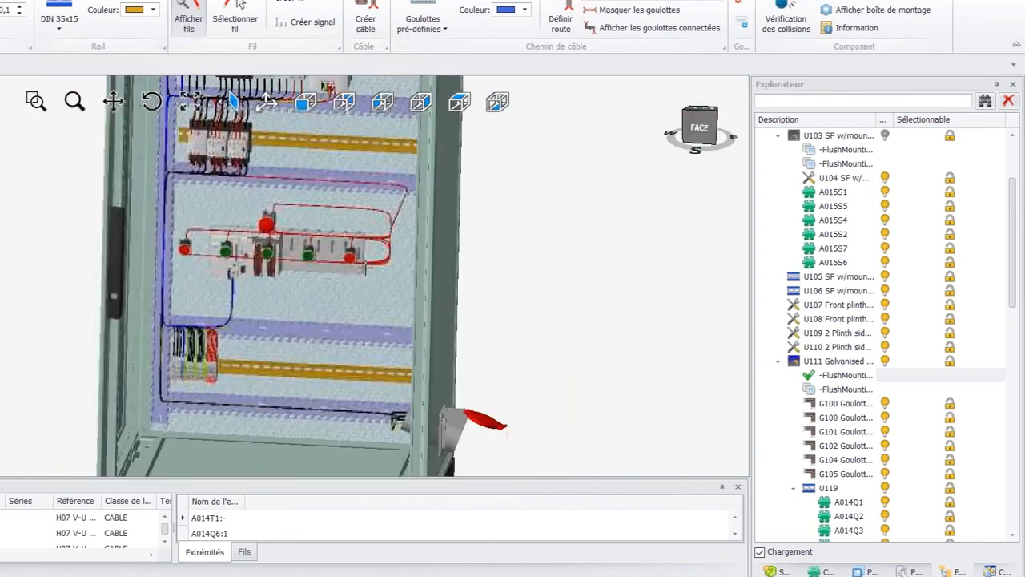
pyautogui.scroll(2, 341, 230)
pyautogui.moveTo(342, 230); pyautogui.dragTo(239, 269, button='middle')
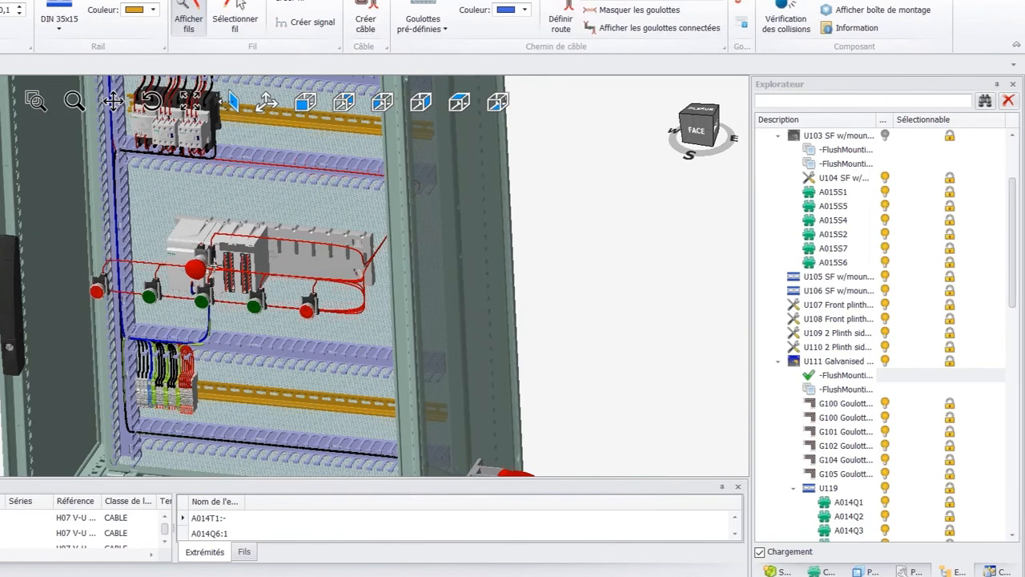
pyautogui.scroll(-5, 240, 269)
pyautogui.scroll(6, 192, 202)
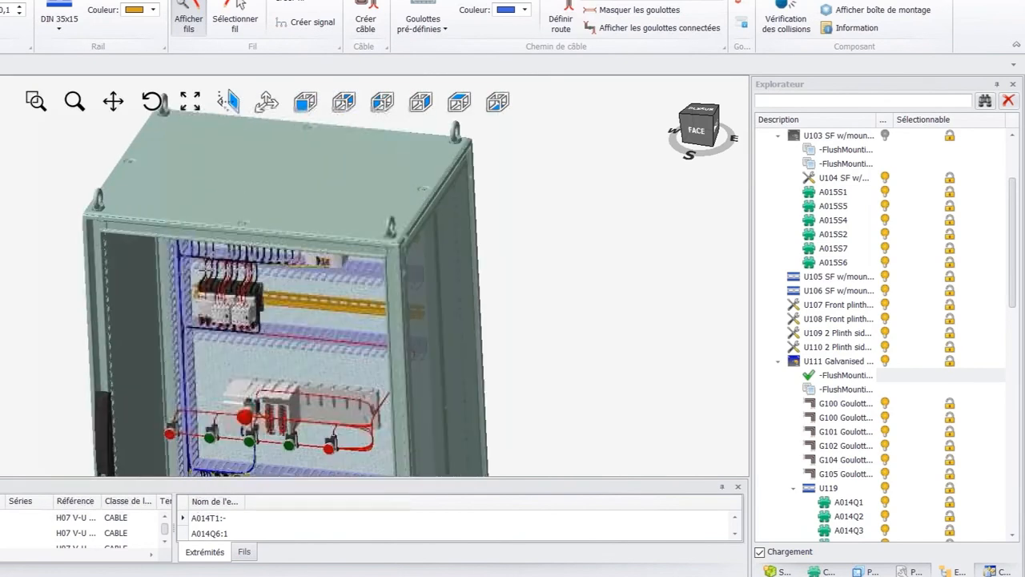
pyautogui.moveTo(233, 305); pyautogui.dragTo(247, 226, button='middle')
pyautogui.scroll(2, 311, 180)
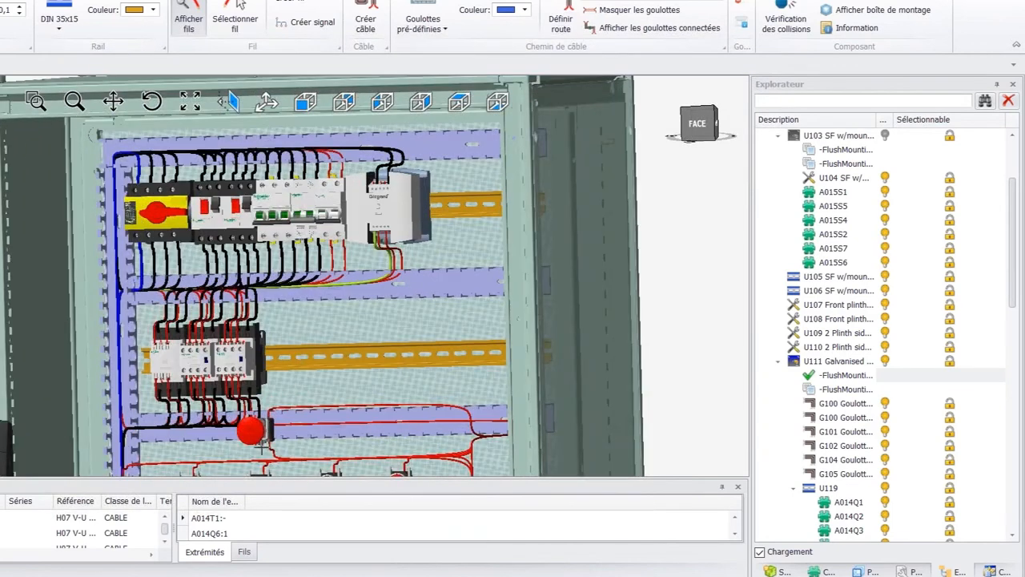
# - Switch the equipotential list to wire mode and export the wire processing list as a CSV file named webinar
pyautogui.rightClick(4, 522)
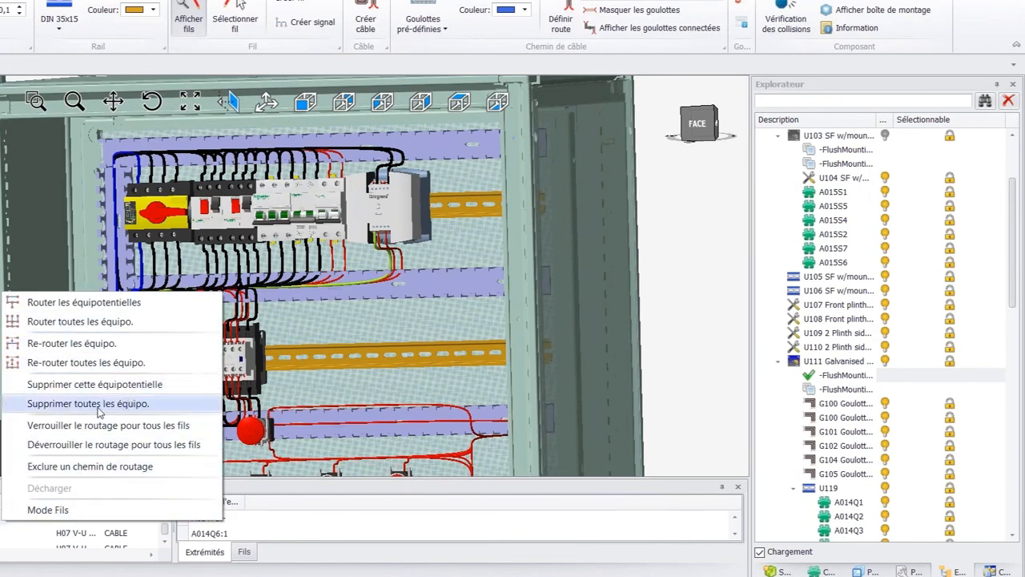
pyautogui.click(94, 517)
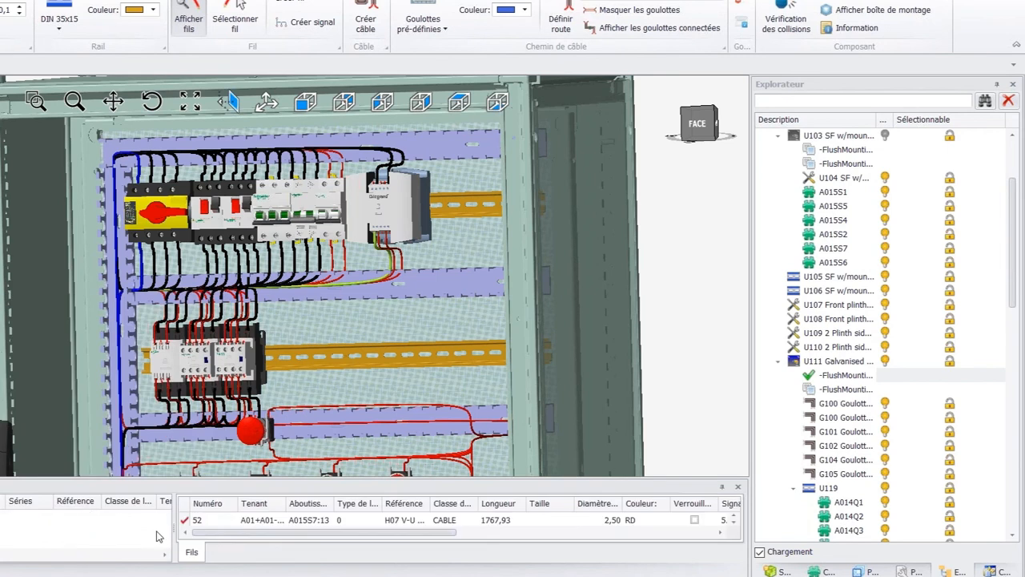
pyautogui.rightClick(304, 523)
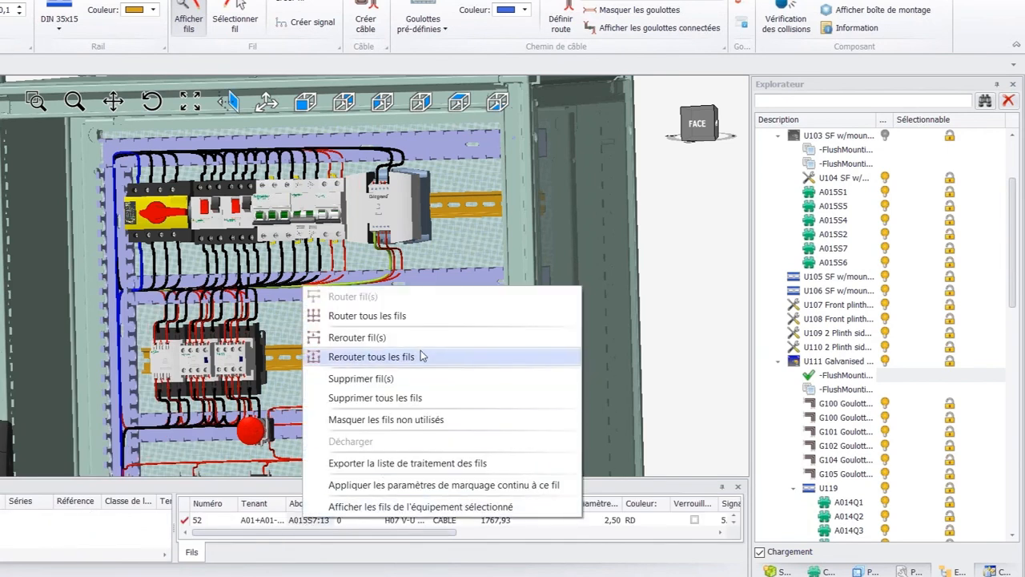
pyautogui.click(394, 464)
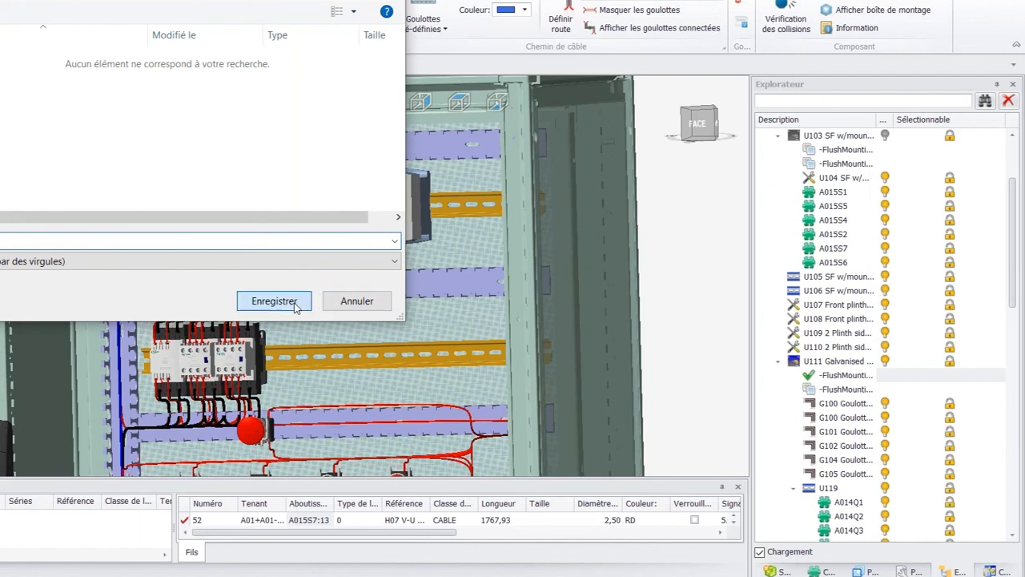
pyautogui.click(274, 301)
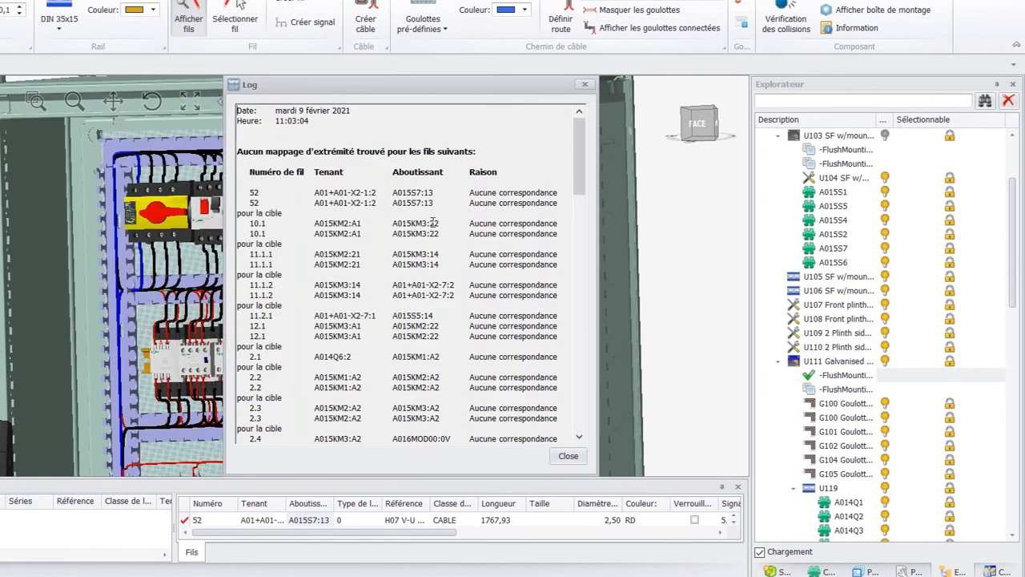
# - Read the export log for wires without an end mapping, and dismiss the log and the CSV export message
pyautogui.scroll(-5, 376, 234)
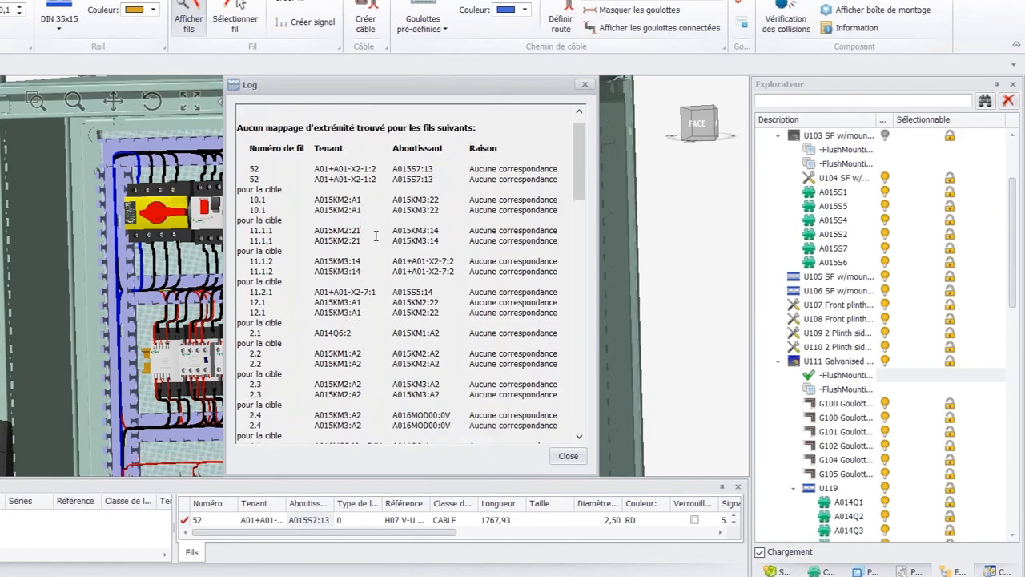
pyautogui.scroll(5, 559, 147)
pyautogui.click(568, 458)
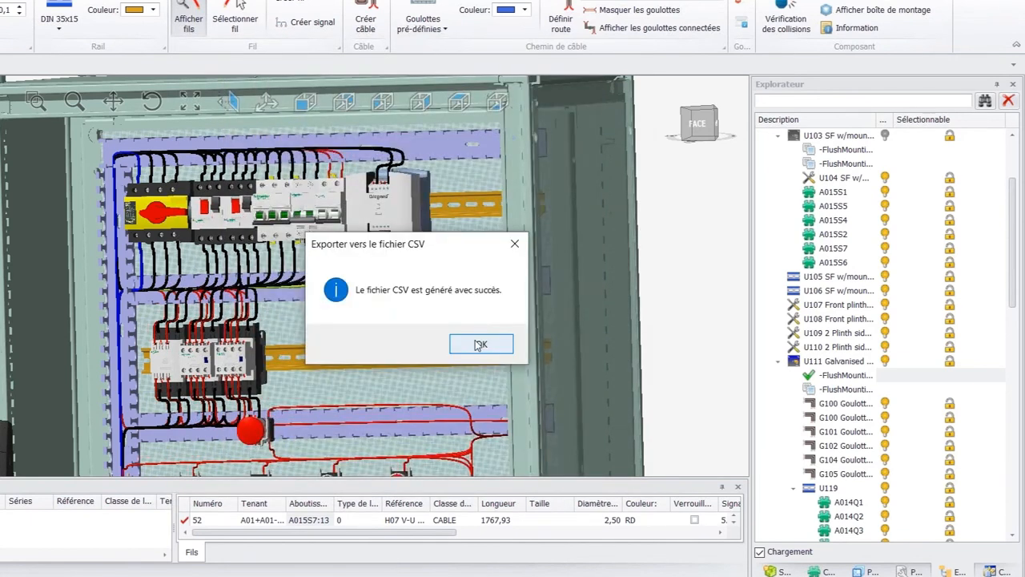
pyautogui.click(480, 343)
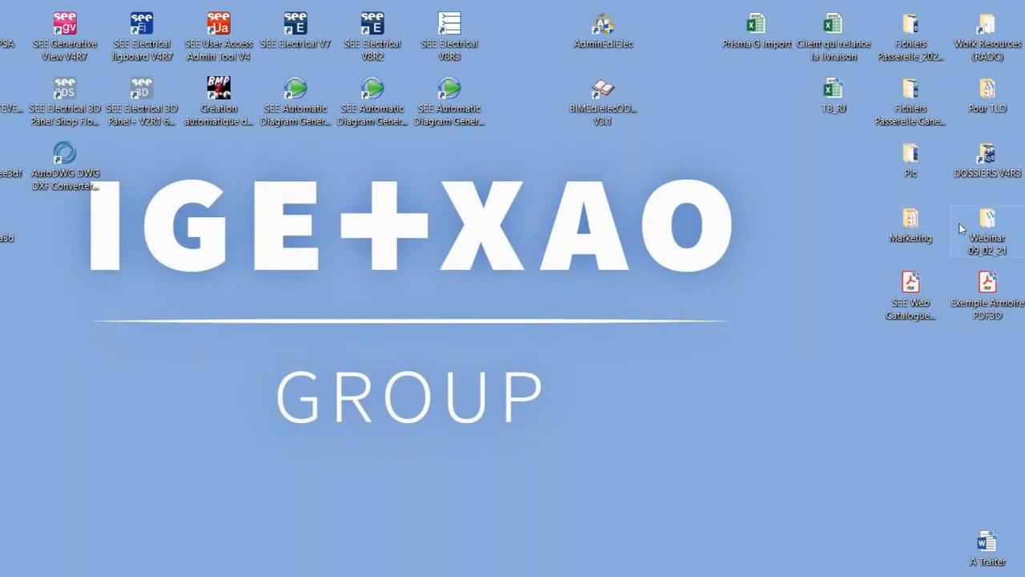
# - Open the webinar CSV from the Webinar 09_02_21 desktop folder in Excel and review the wire lengths, sections, colours and end connections
pyautogui.doubleClick(988, 229)
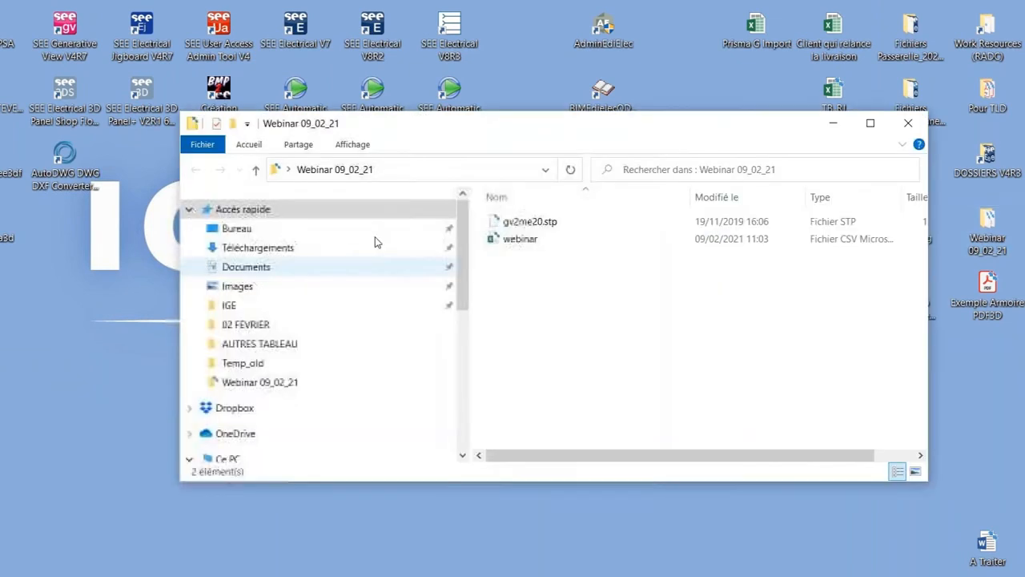
pyautogui.doubleClick(513, 239)
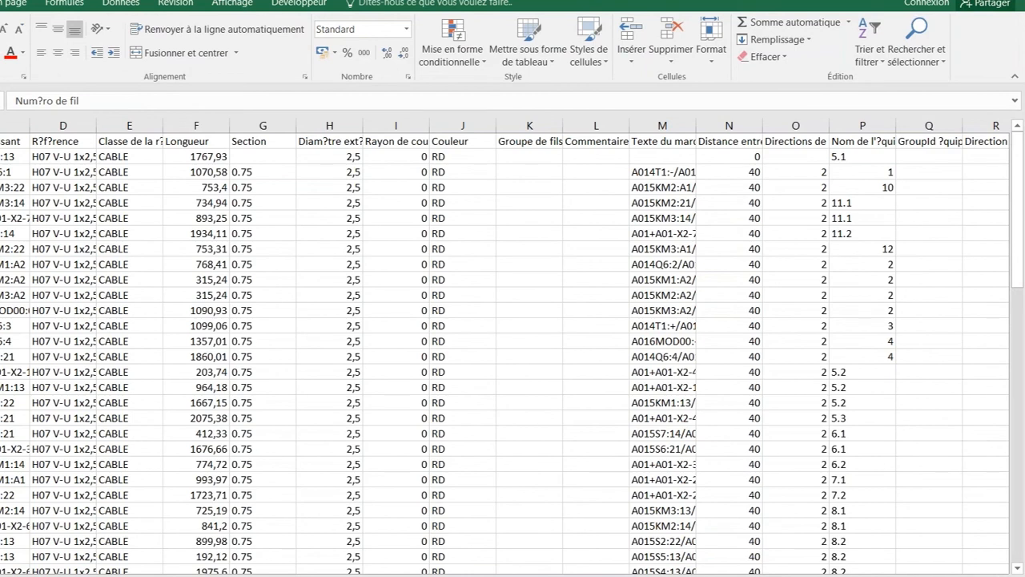
pyautogui.scroll(-1, 76, 323)
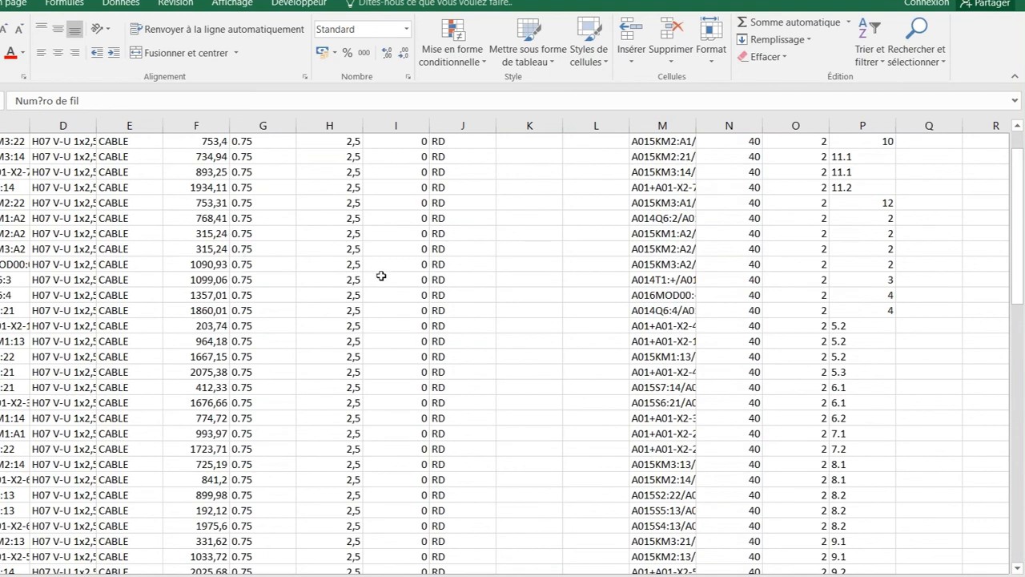
pyautogui.scroll(-2, 392, 269)
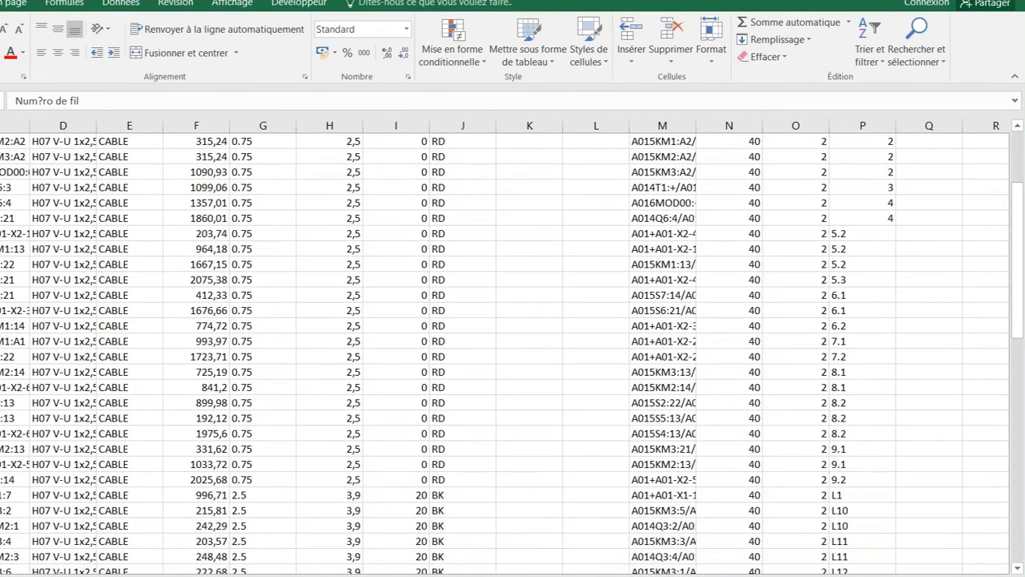
pyautogui.hscroll(3, 504, 348)
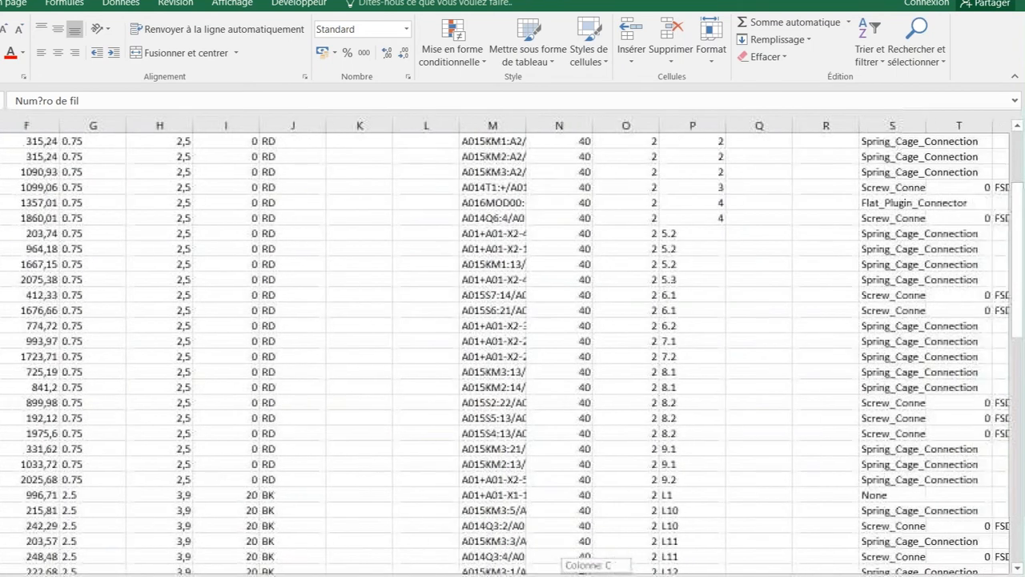
pyautogui.hscroll(1, 504, 348)
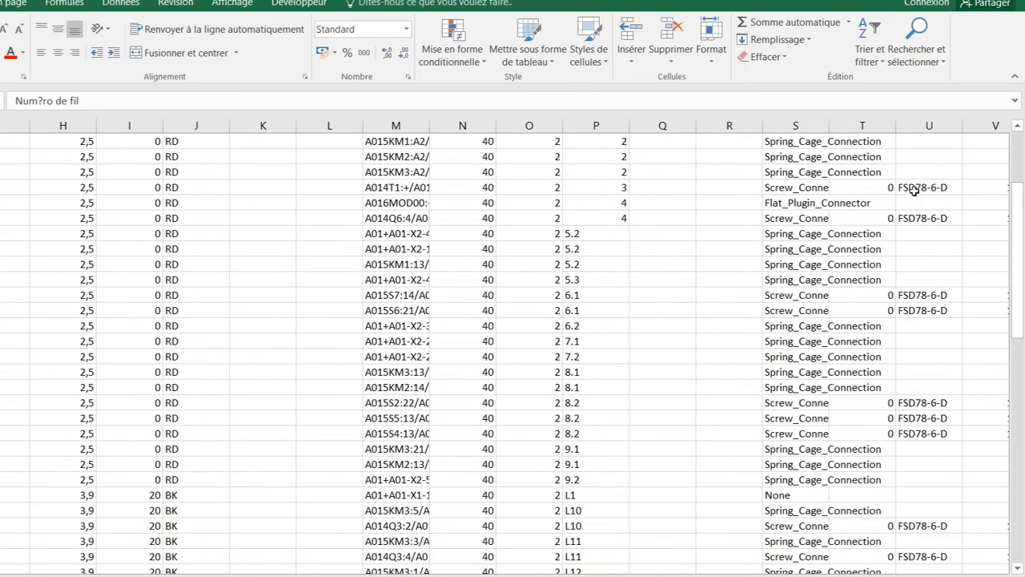
pyautogui.scroll(-3, 914, 190)
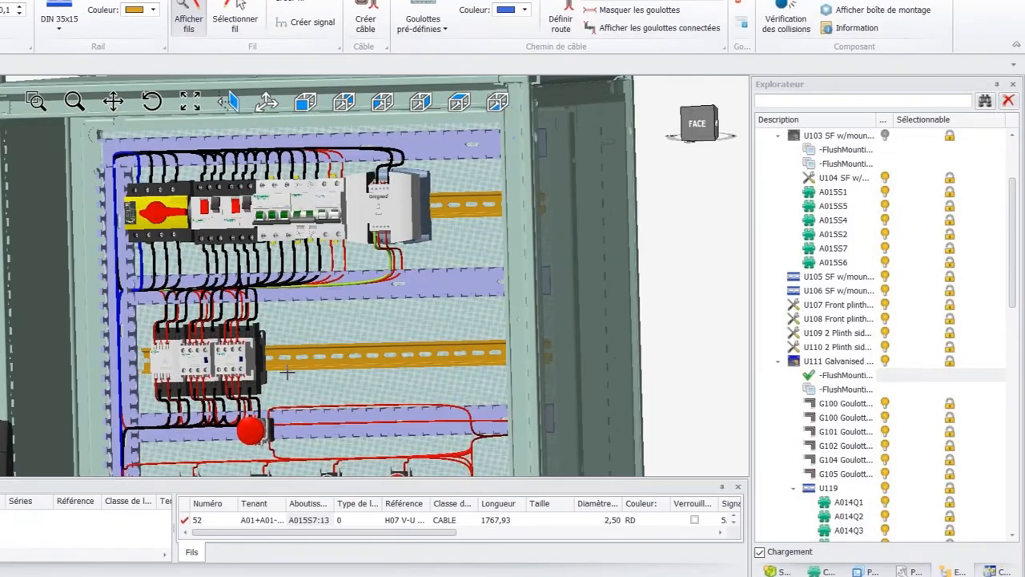
# - Back in SEE Electrical 3D Panel, review the wire colour mapping, wire end ferrule definitions and available connection types, and close the wire parameters
pyautogui.click(235, 19)
pyautogui.click(303, 22)
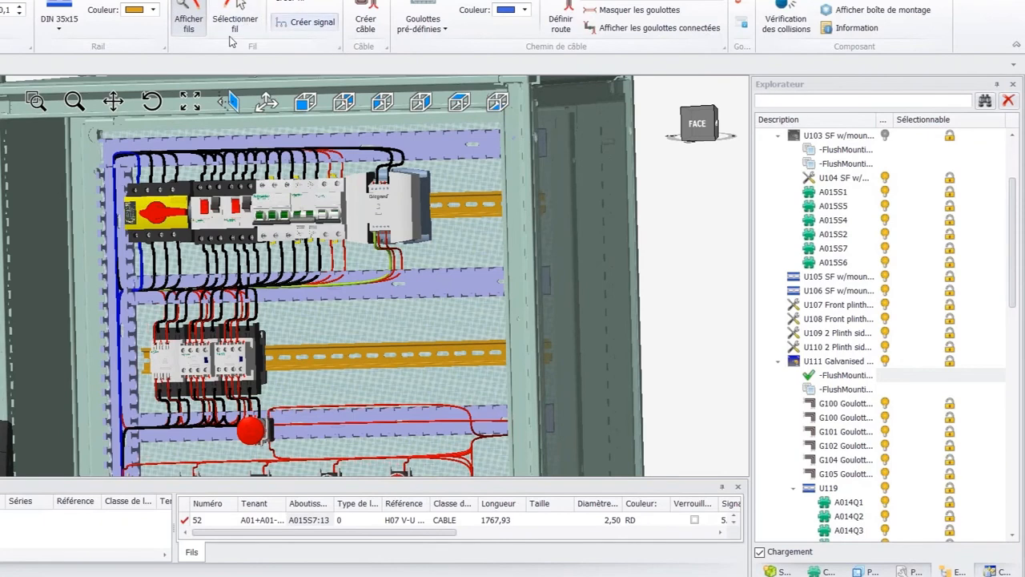
pyautogui.click(339, 48)
pyautogui.click(225, 81)
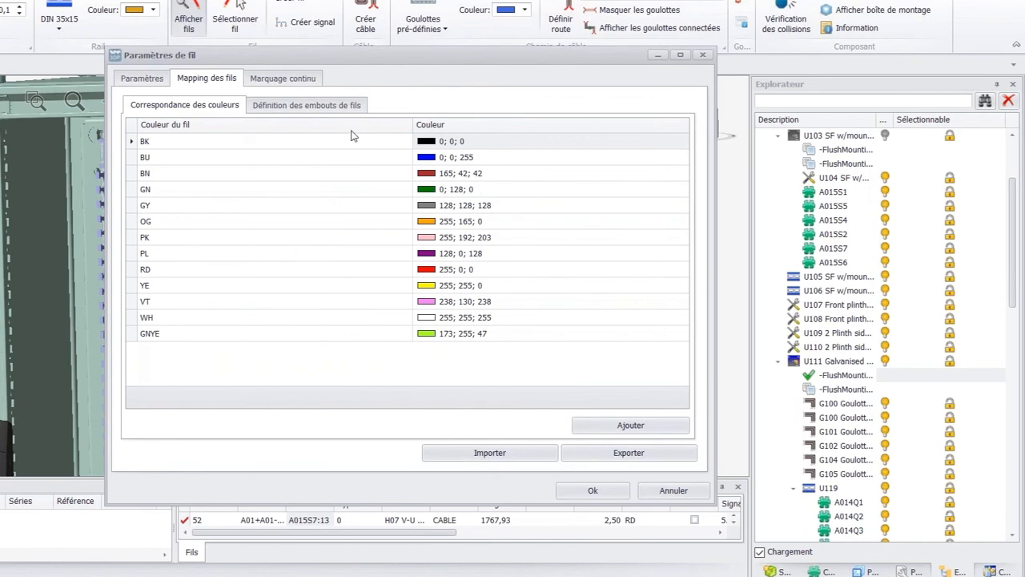
pyautogui.click(315, 107)
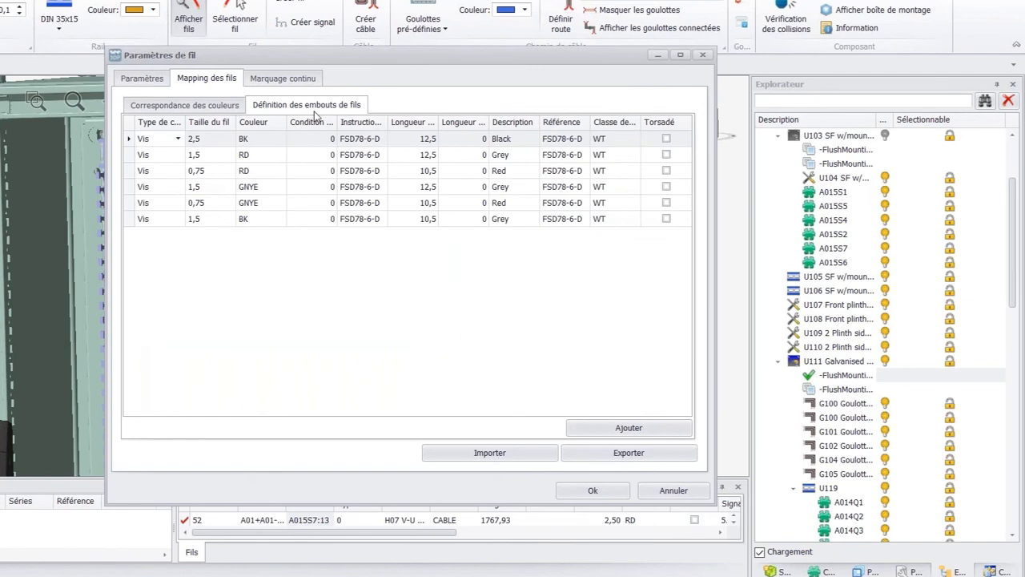
pyautogui.click(178, 139)
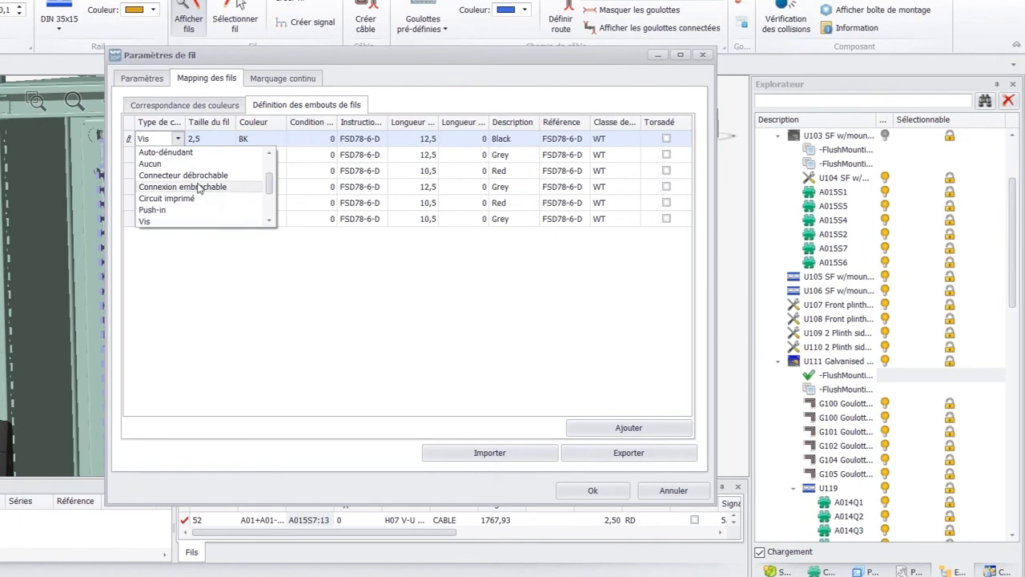
pyautogui.click(215, 282)
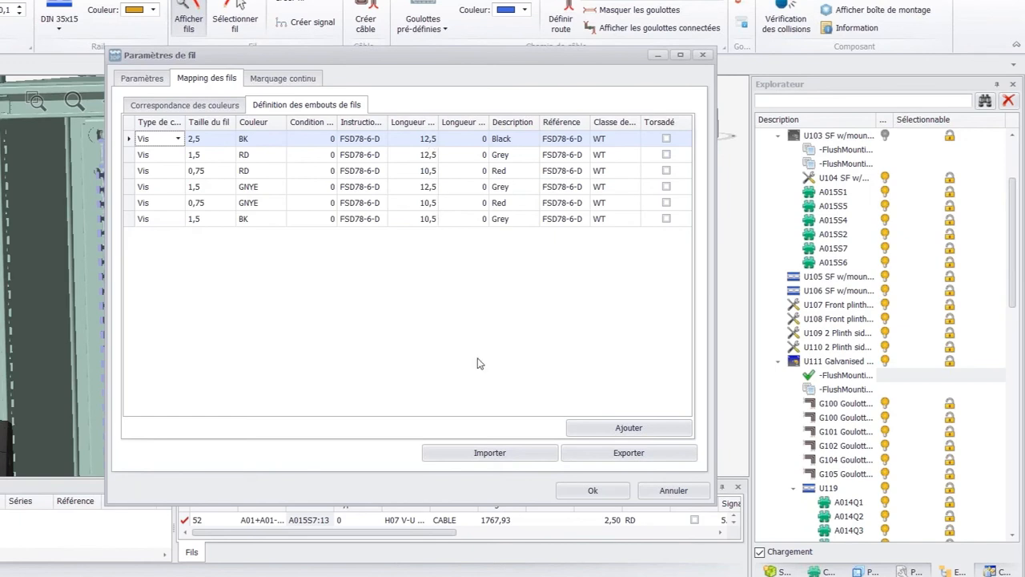
pyautogui.click(702, 55)
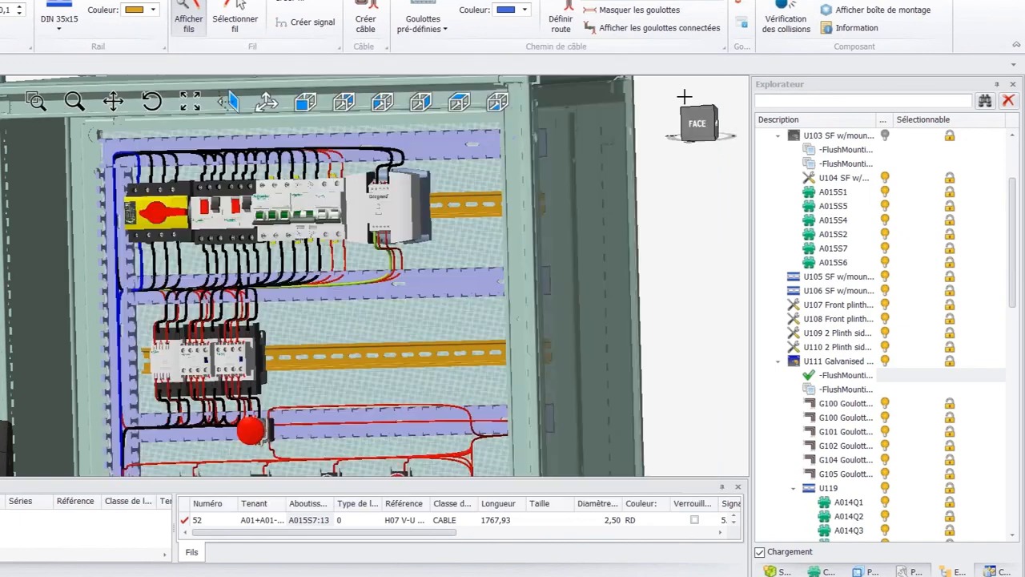
# - Check the duct information for the horizontal duct between the top two rails, including its wire fill, and close it
pyautogui.scroll(-4, 566, 140)
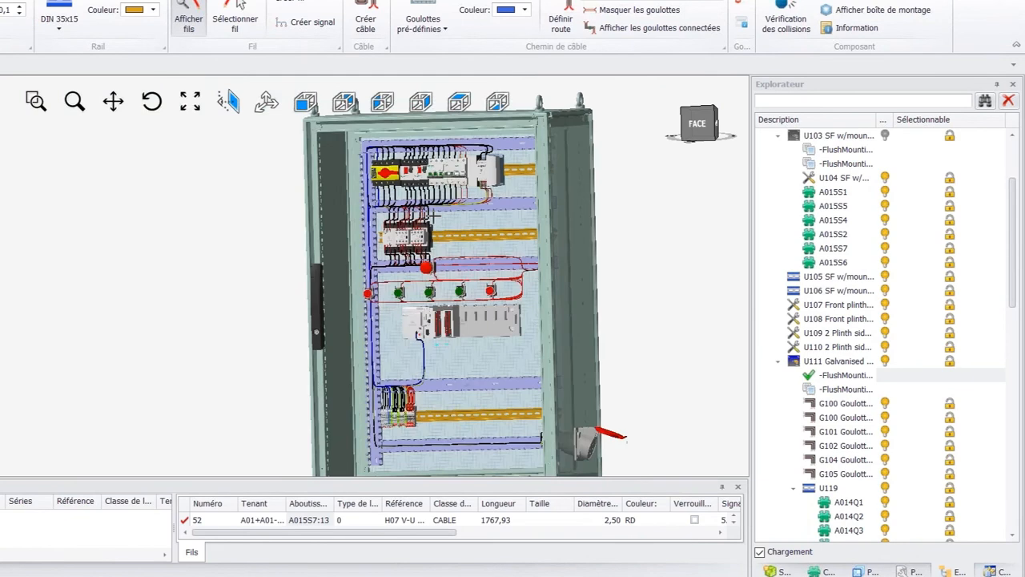
pyautogui.scroll(1, 434, 218)
pyautogui.moveTo(177, 293); pyautogui.dragTo(165, 259, button='middle')
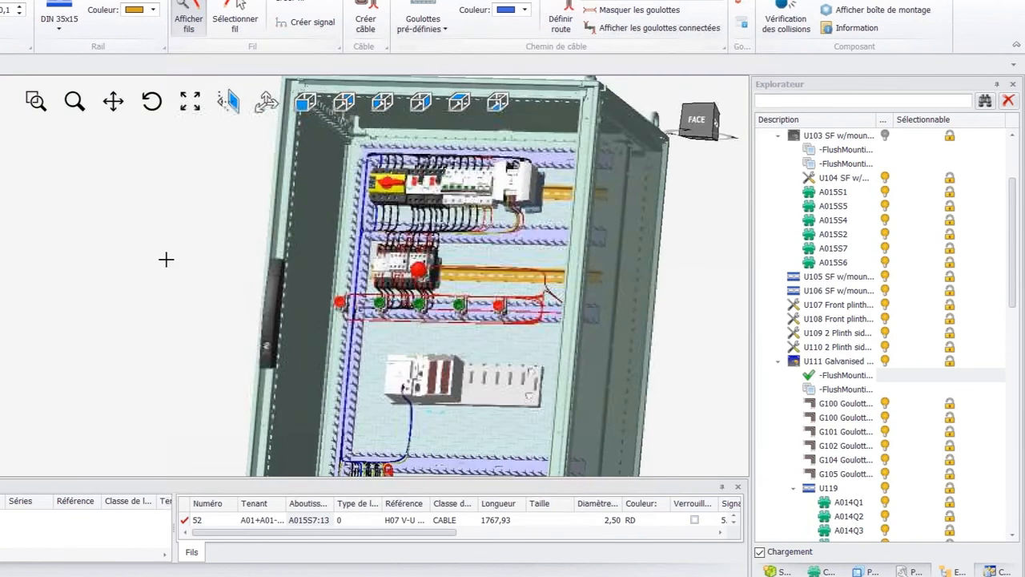
pyautogui.scroll(2, 437, 253)
pyautogui.moveTo(436, 253); pyautogui.dragTo(471, 276, button='middle')
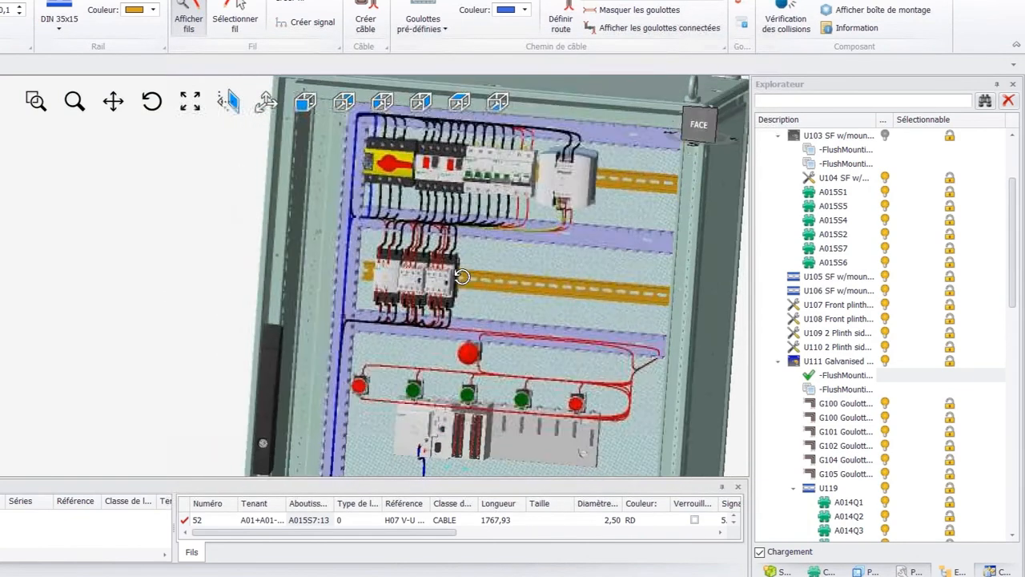
pyautogui.scroll(2, 486, 277)
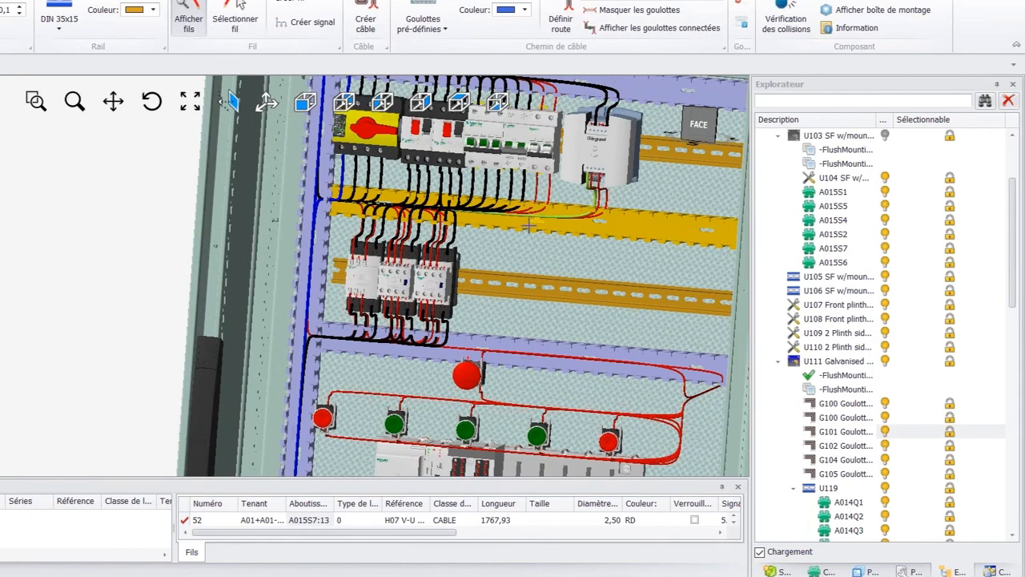
pyautogui.click(743, 25)
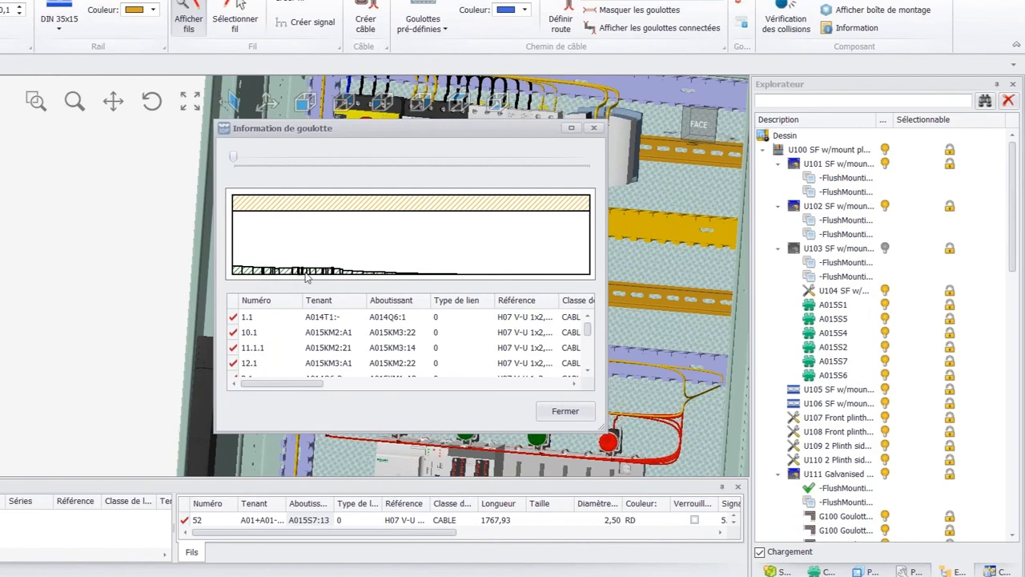
pyautogui.click(565, 412)
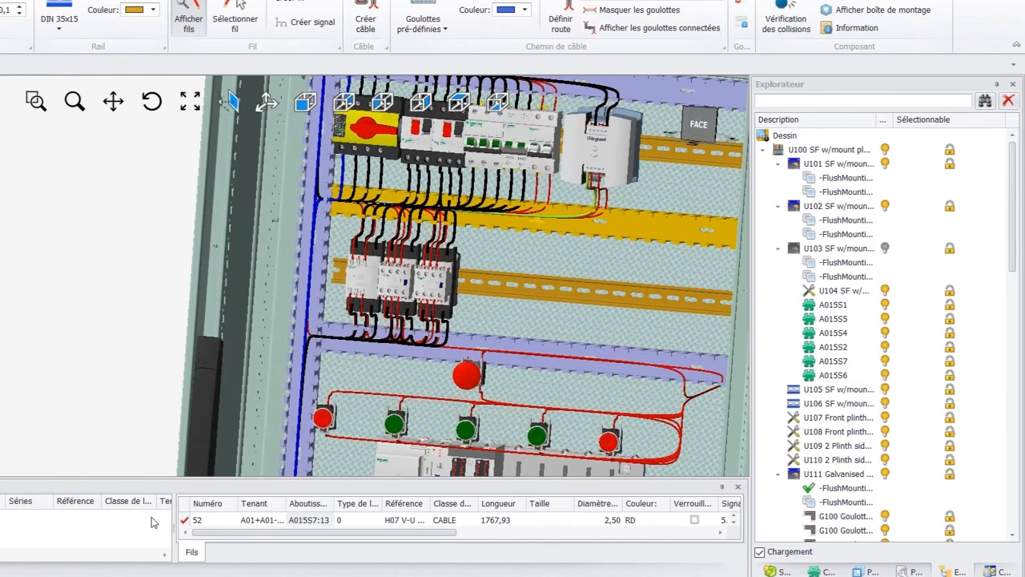
# - Switch the wire list back to equipotential mode and delete the routing of all equipotentials, confirming the deletion
pyautogui.rightClick(263, 519)
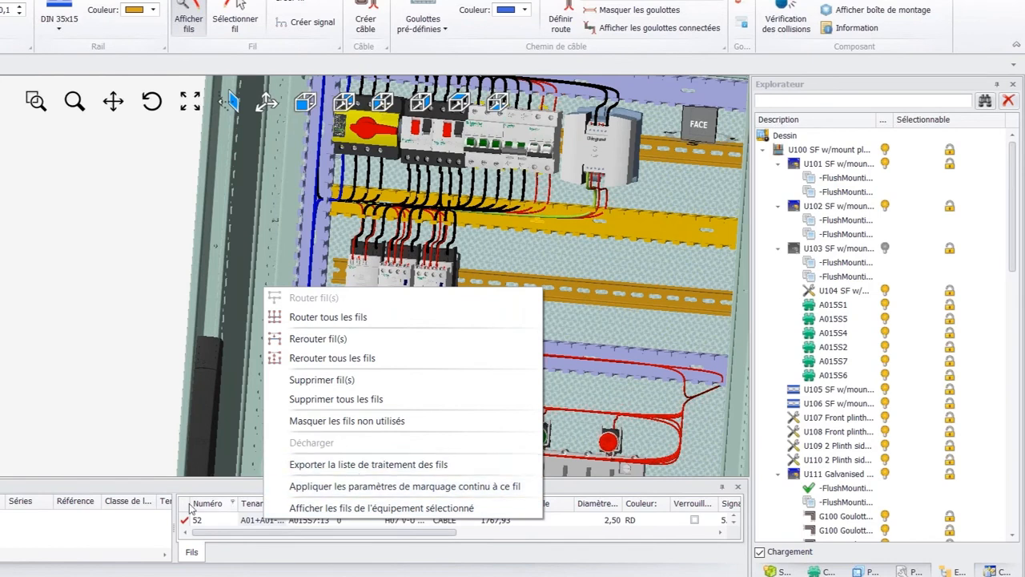
pyautogui.rightClick(114, 529)
pyautogui.click(8, 520)
pyautogui.rightClick(8, 520)
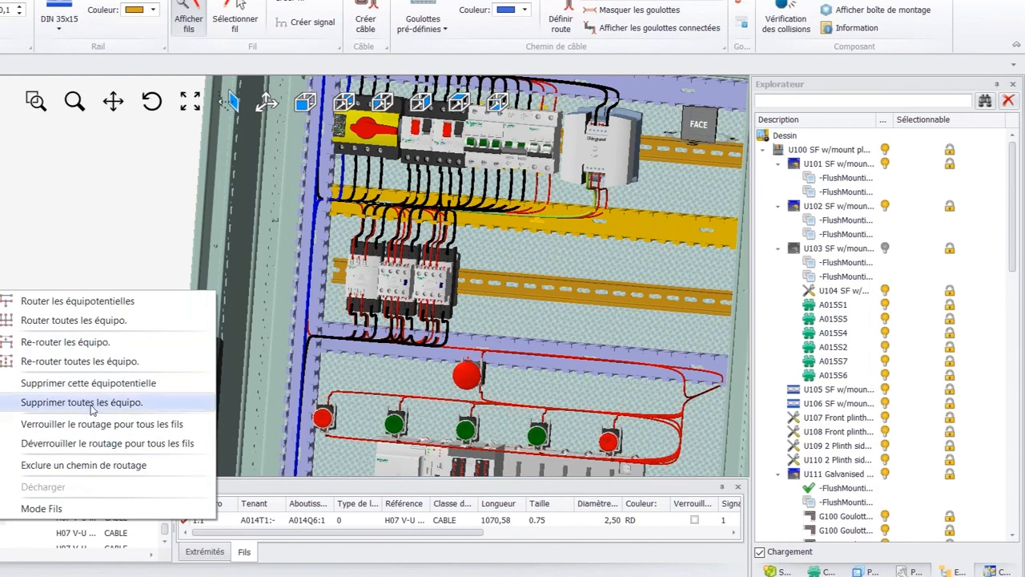
pyautogui.click(90, 403)
pyautogui.click(470, 350)
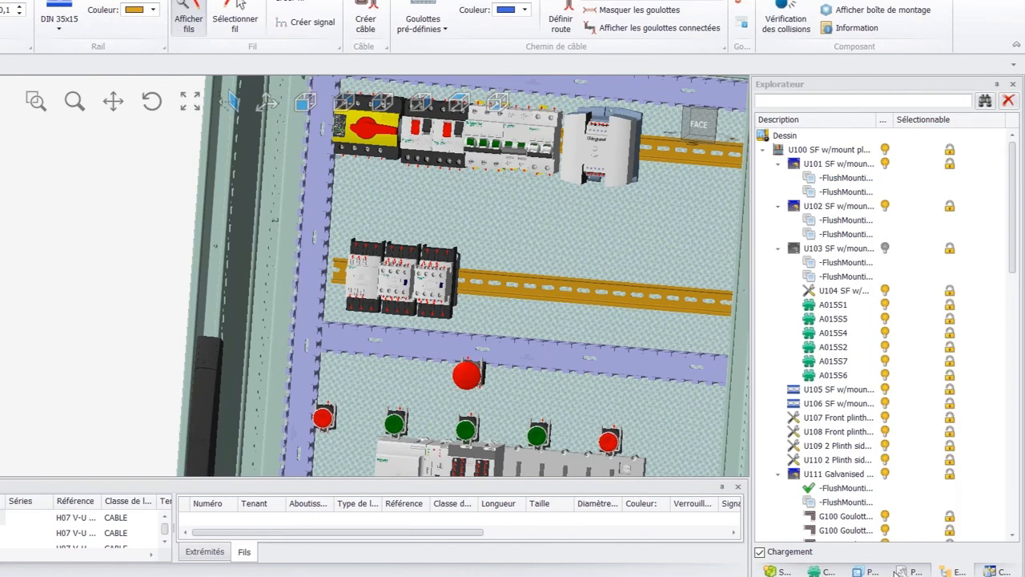
# - Insert a horizontal Goulotte 15*25 duct between the upper two rails, starting at the vertical duct, and stretch it to a length of 560
pyautogui.click(774, 571)
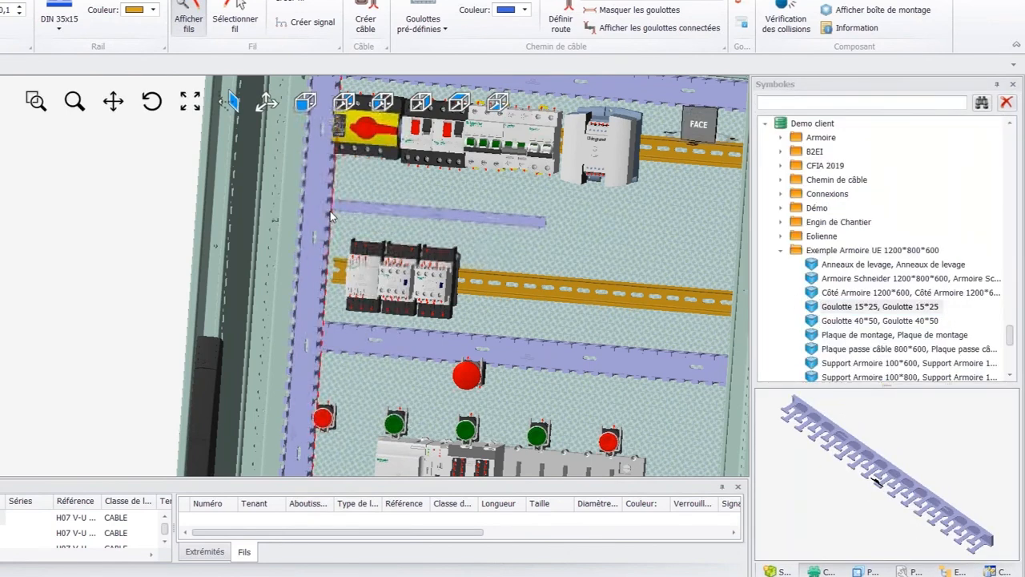
pyautogui.click(487, 218)
pyautogui.moveTo(545, 223); pyautogui.dragTo(730, 239)
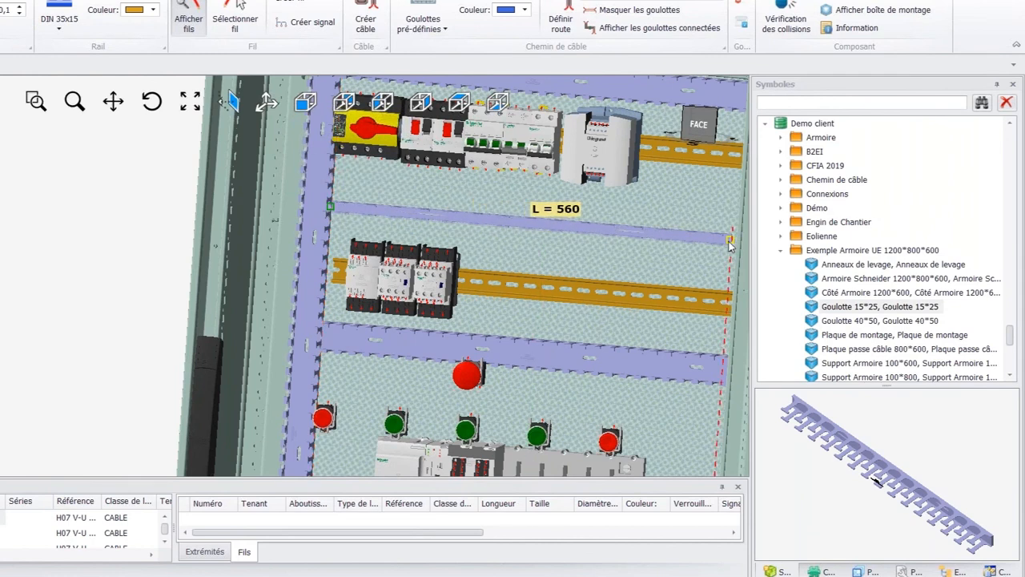
# - Route all equipotentials in the cabinet, confirming that routing should continue
pyautogui.moveTo(378, 227); pyautogui.dragTo(357, 256, button='middle')
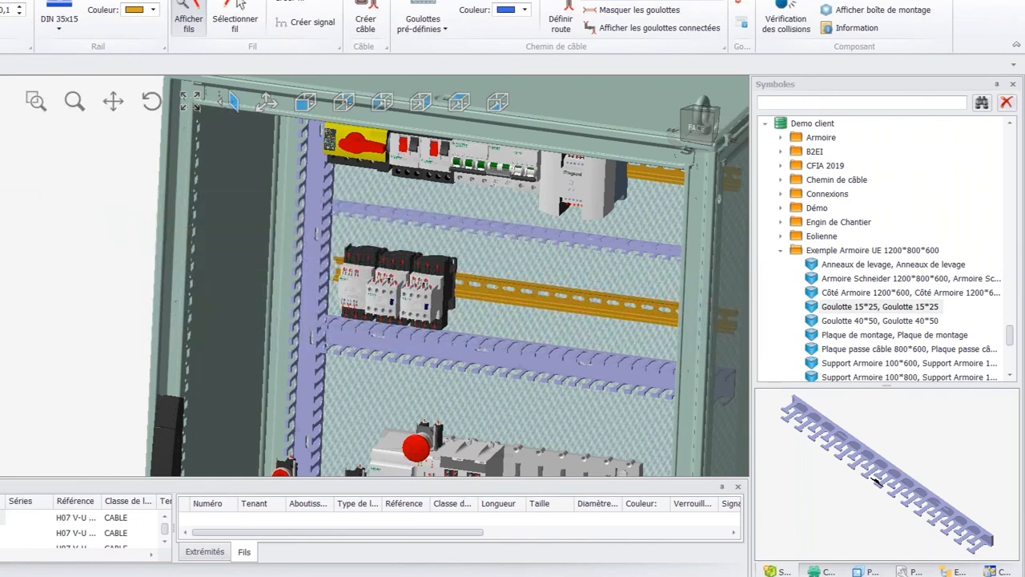
pyautogui.rightClick(2, 525)
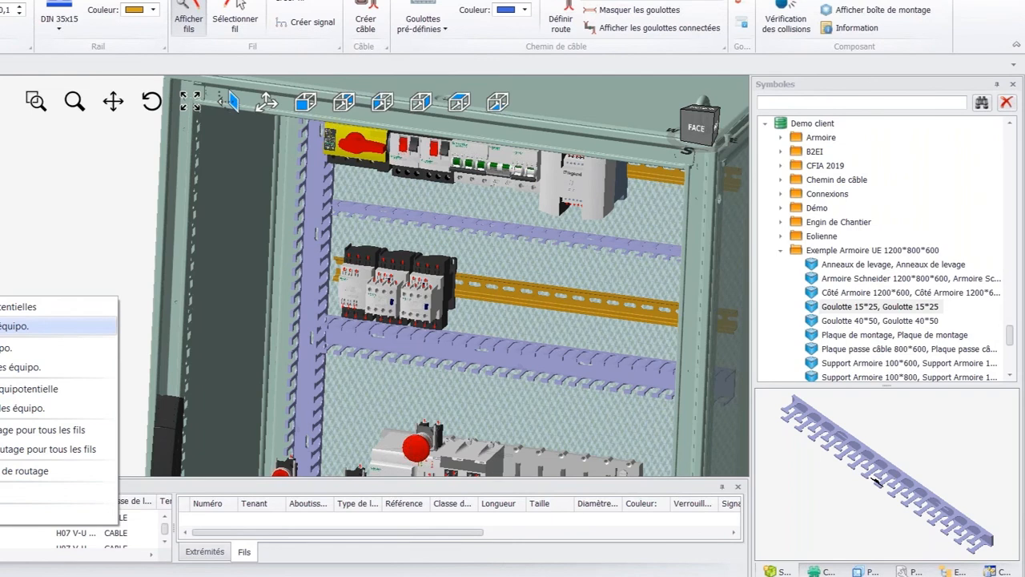
pyautogui.click(14, 325)
pyautogui.click(436, 344)
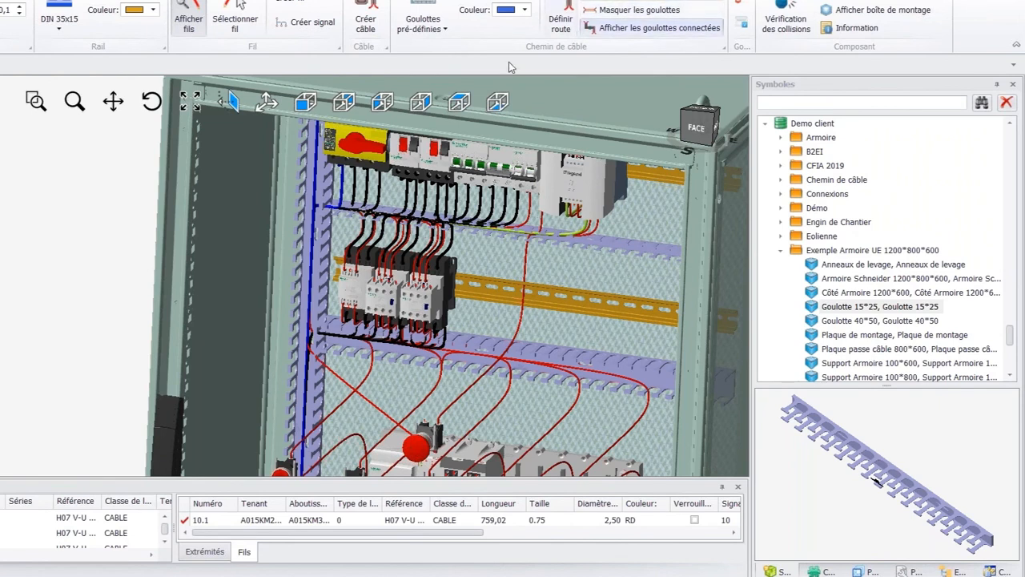
# - Show the routing paths around the push buttons and re-route all equipotentials, confirming the routing prompt
pyautogui.rightClick(7, 521)
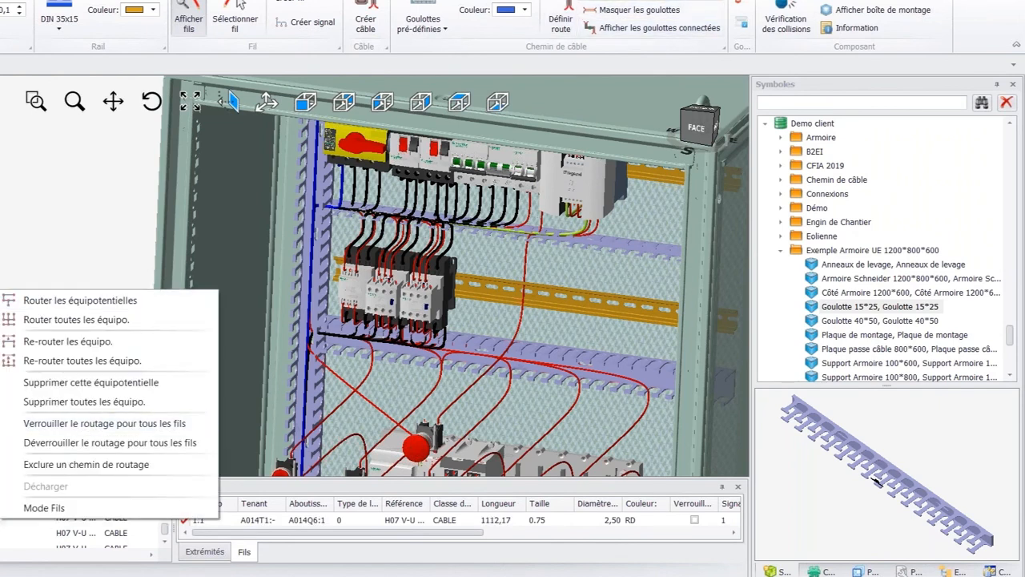
pyautogui.click(615, 4)
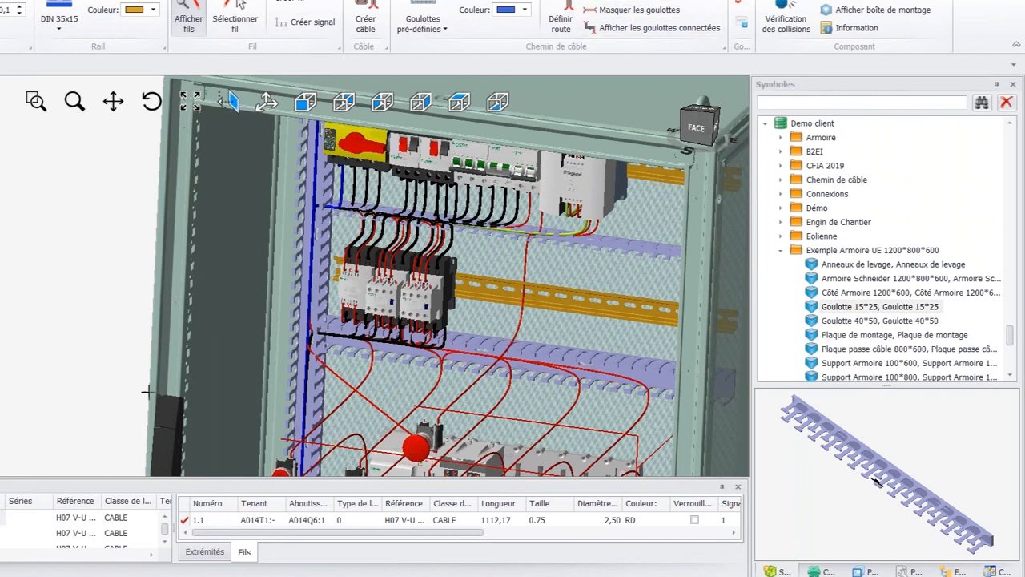
pyautogui.rightClick(8, 538)
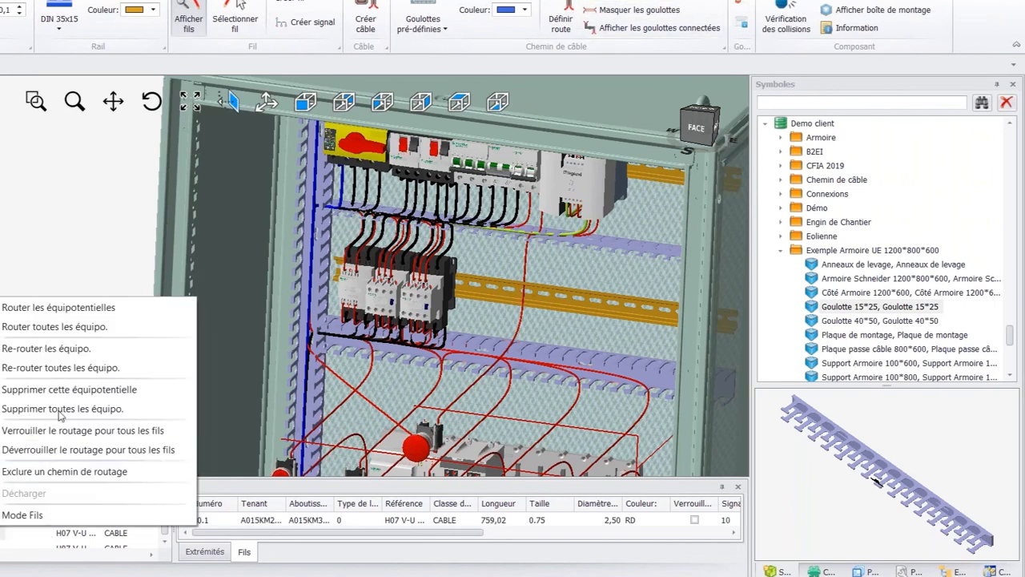
pyautogui.click(36, 368)
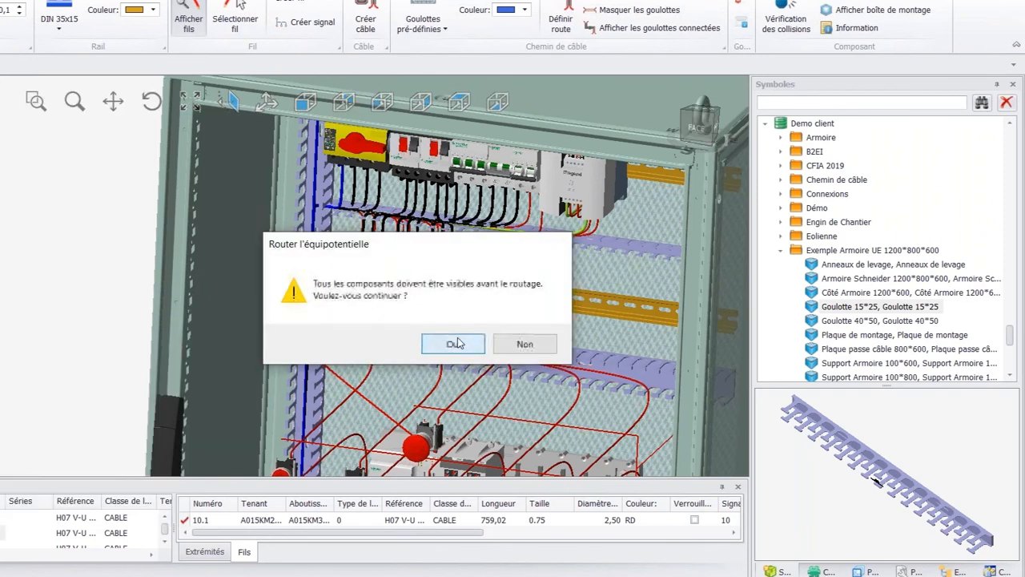
pyautogui.click(451, 342)
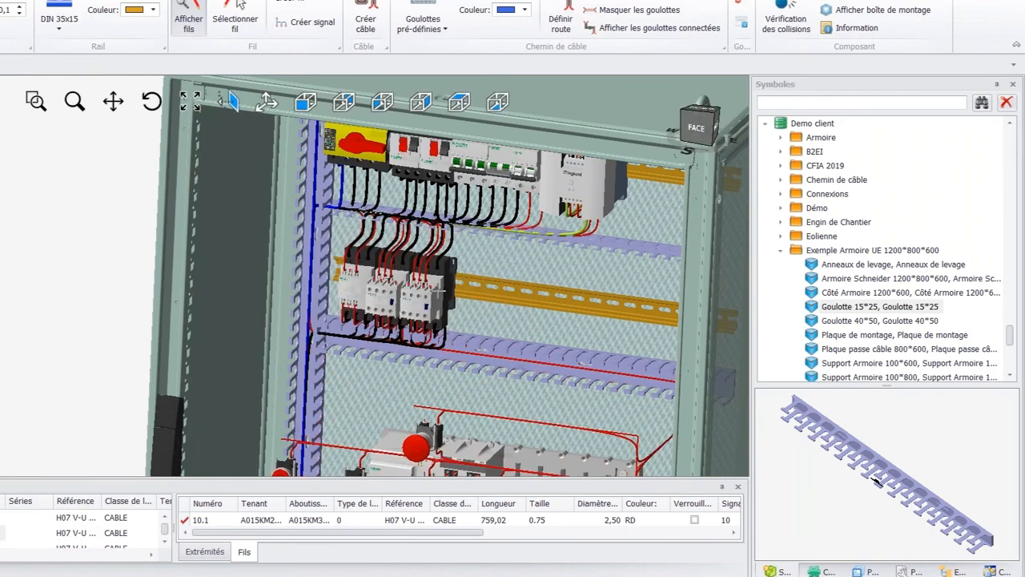
# - Open the duct information of the 15*25 duct between the upper rails, examine its wire fill along the length, and close it
pyautogui.rightClick(608, 242)
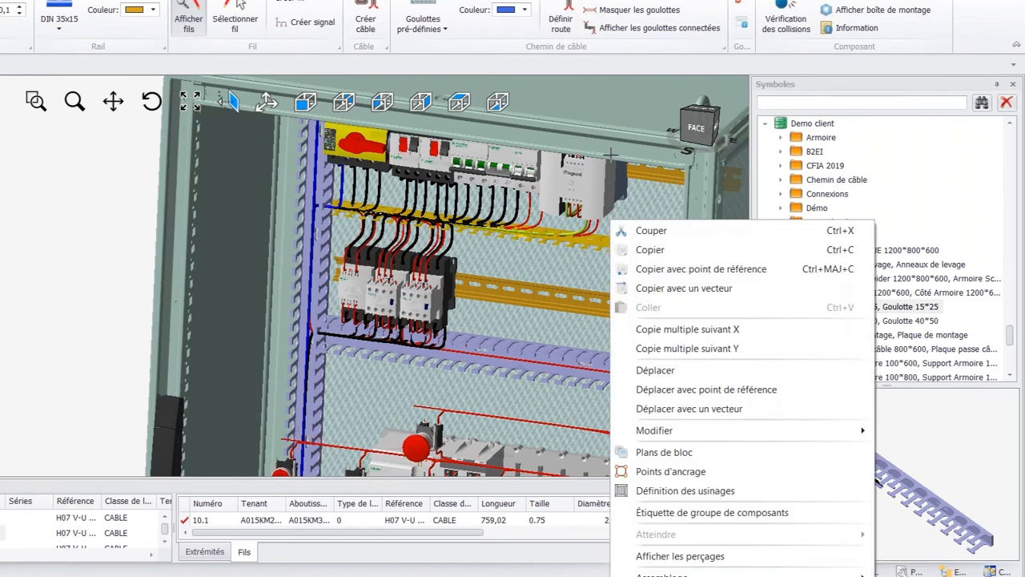
pyautogui.click(743, 26)
pyautogui.click(744, 26)
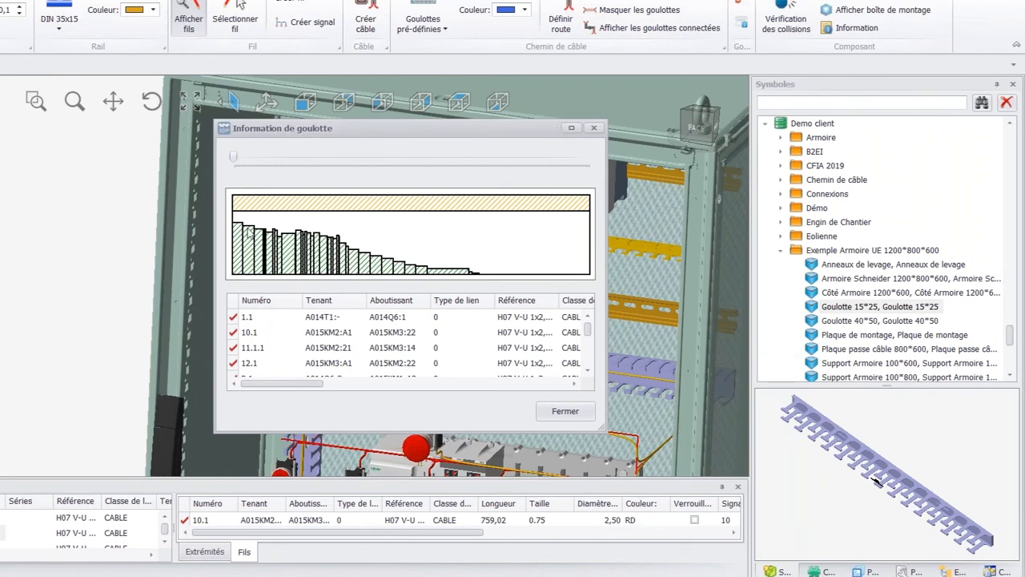
pyautogui.moveTo(315, 132); pyautogui.dragTo(0, 224)
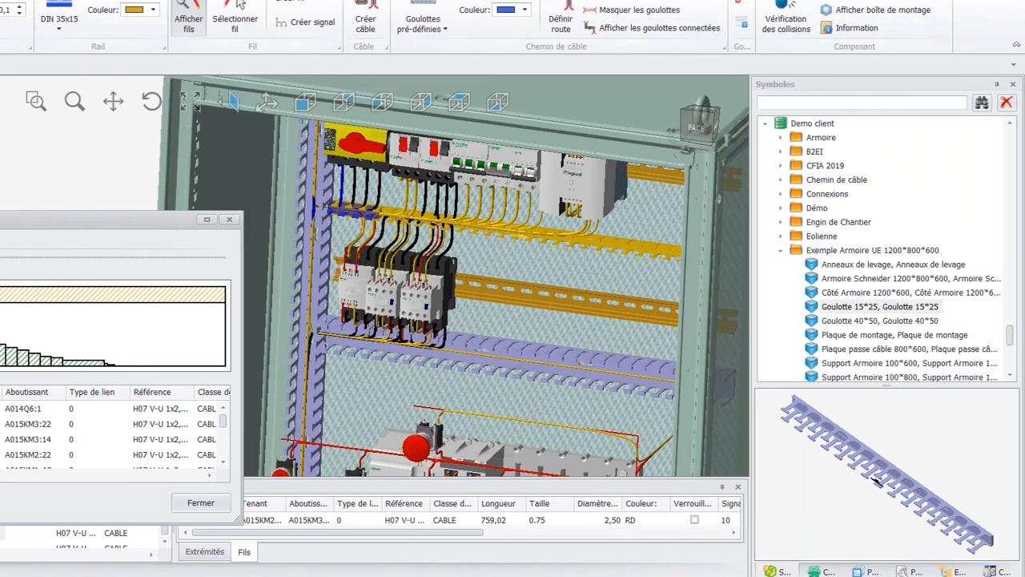
pyautogui.moveTo(6, 220); pyautogui.dragTo(0, 0)
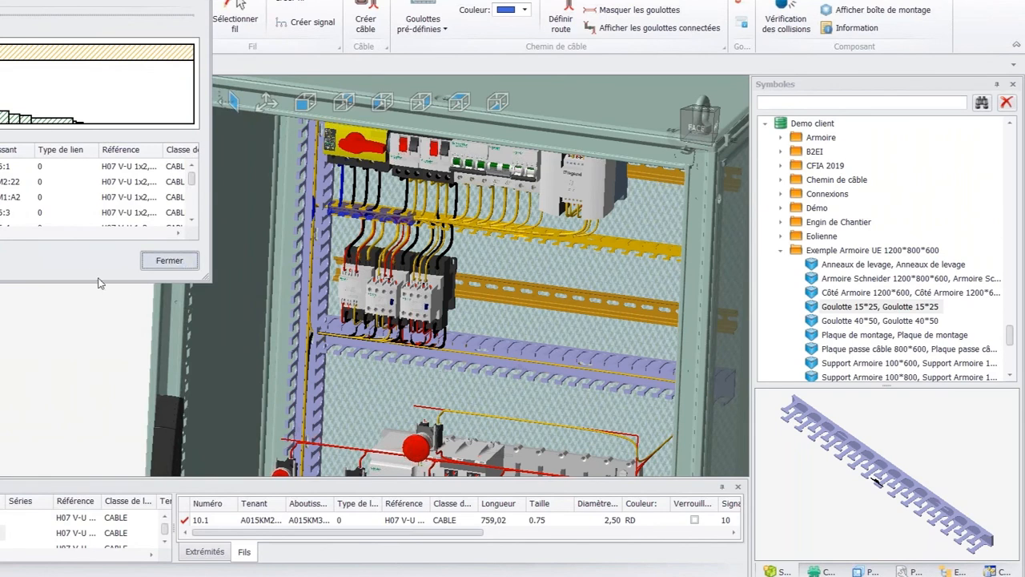
pyautogui.click(169, 260)
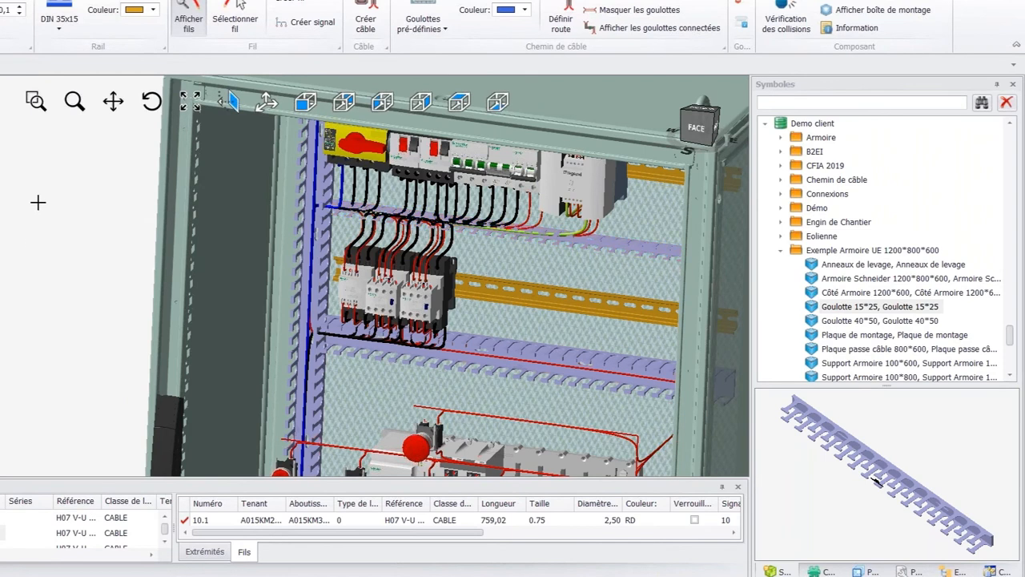
# - Export the cabinet as a See Electrical 3D Panel Shop Floor file named implantion in the Webinar 09_02_21 desktop folder
pyautogui.scroll(-2, 38, 203)
pyautogui.scroll(-1, 38, 203)
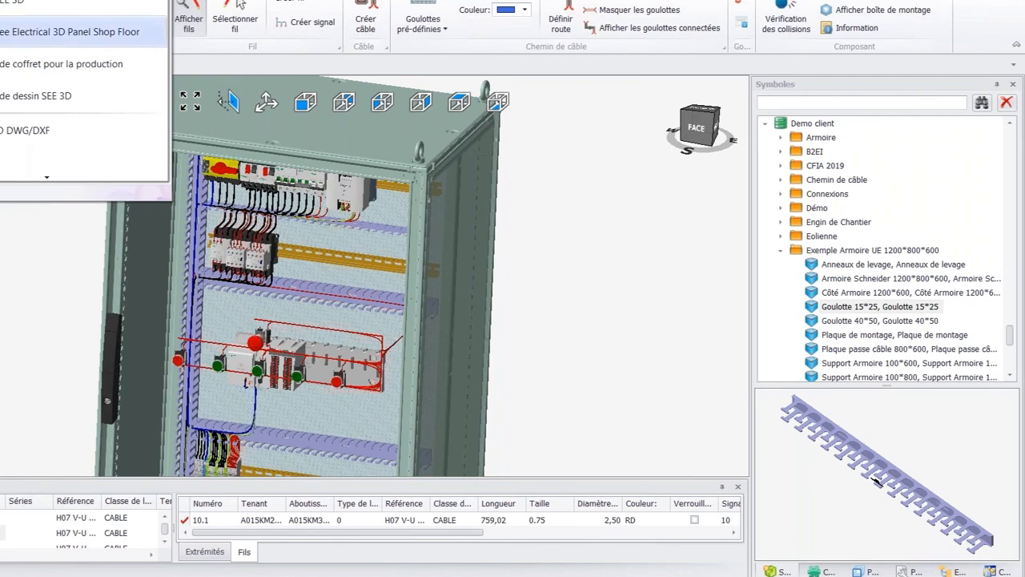
pyautogui.click(21, 37)
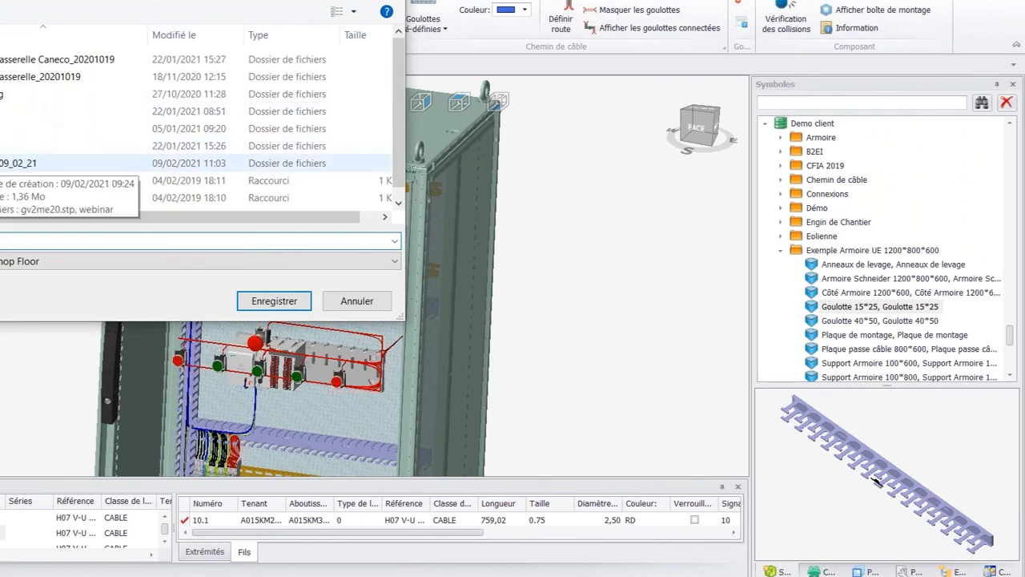
pyautogui.click(7, 163)
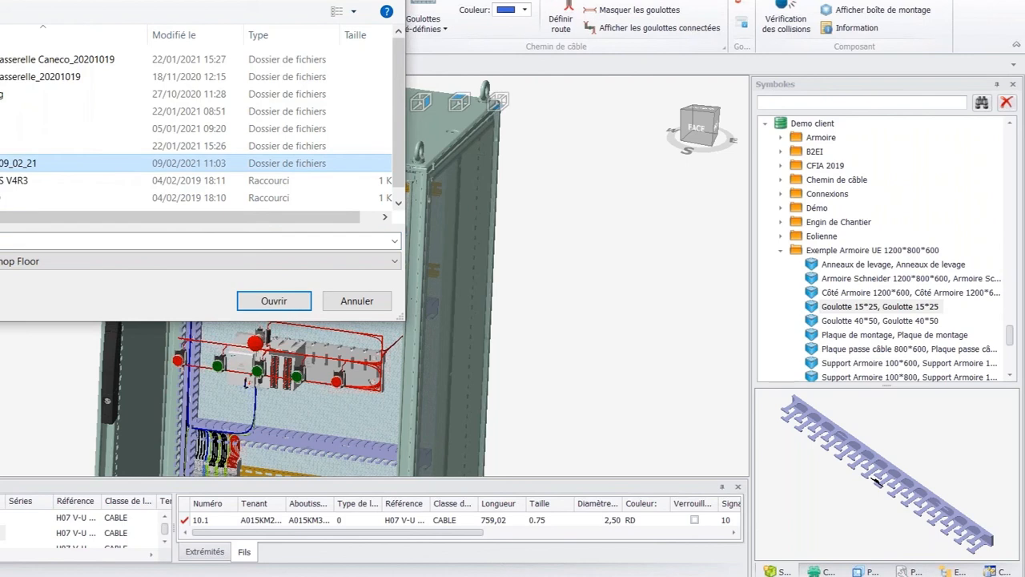
pyautogui.press('Return')
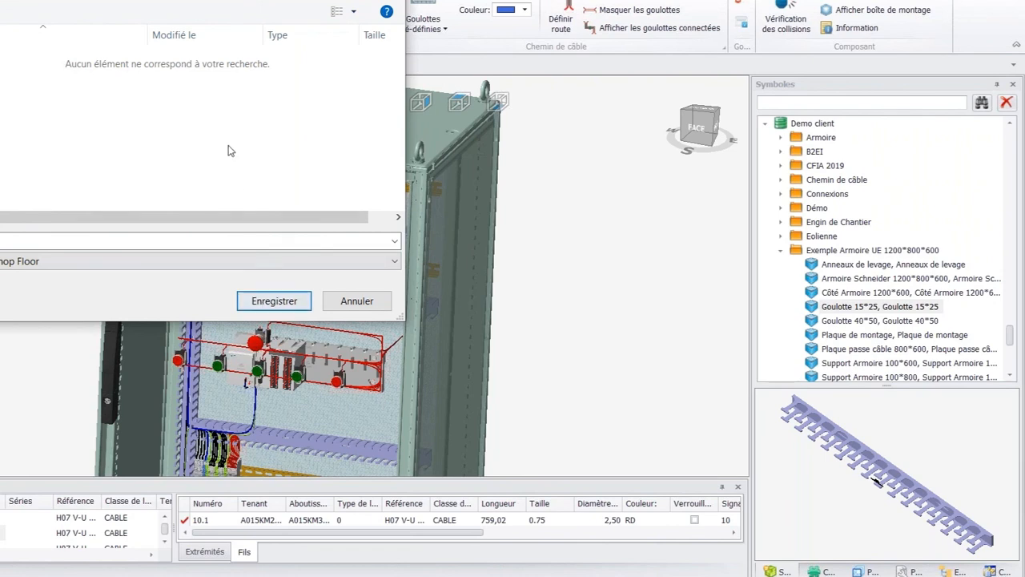
pyautogui.click(282, 300)
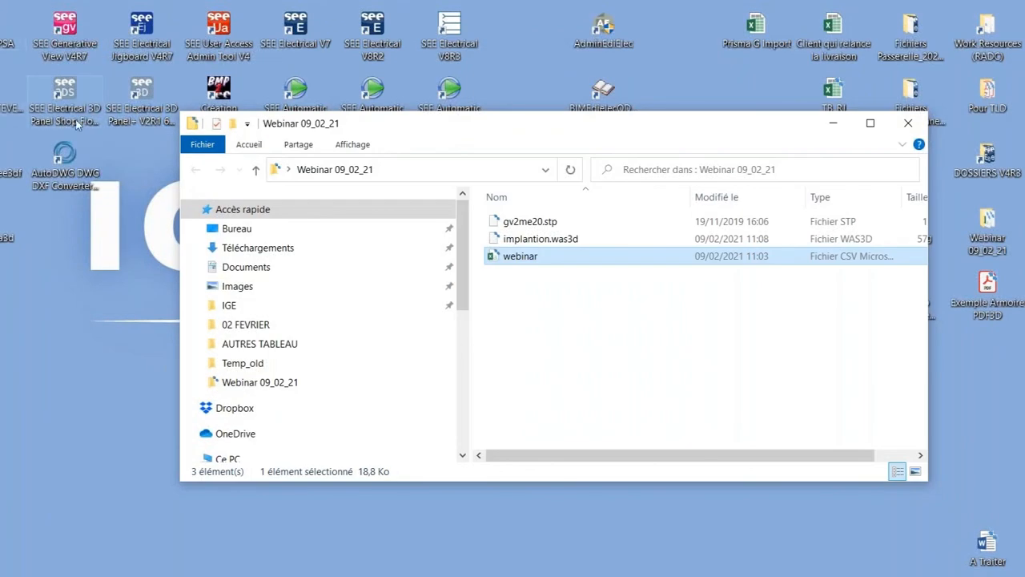
# - Start SEE Electrical 3D Panel Shop Floor from the desktop and open implantion.was3d from the Webinar 09_02_21 folder
pyautogui.click(70, 106)
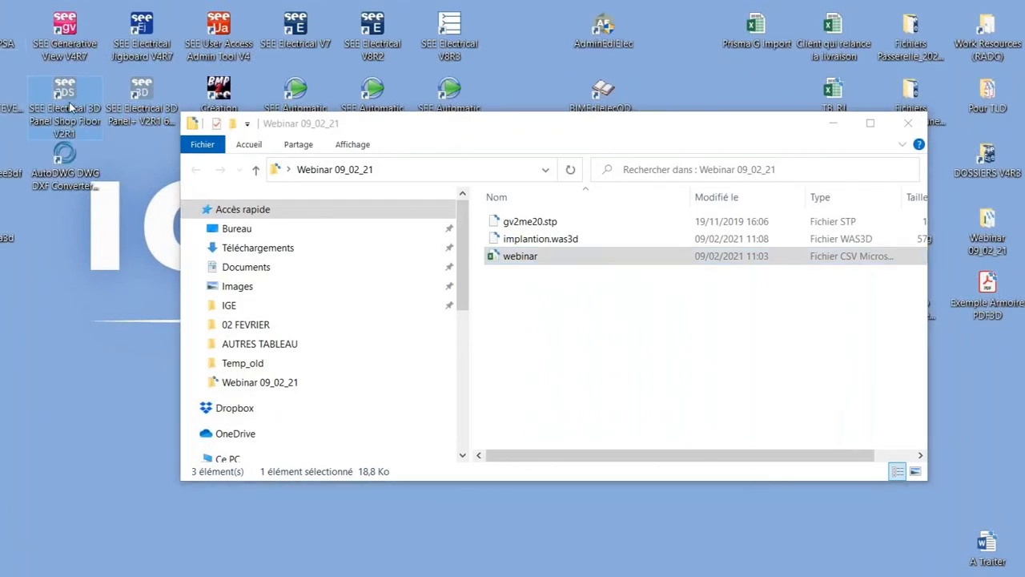
pyautogui.doubleClick(70, 107)
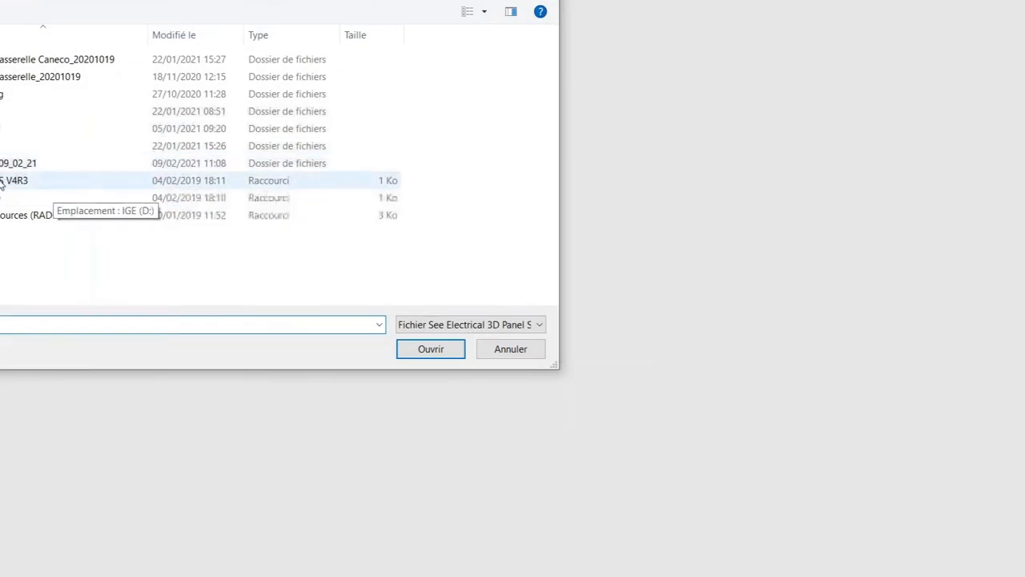
pyautogui.doubleClick(34, 163)
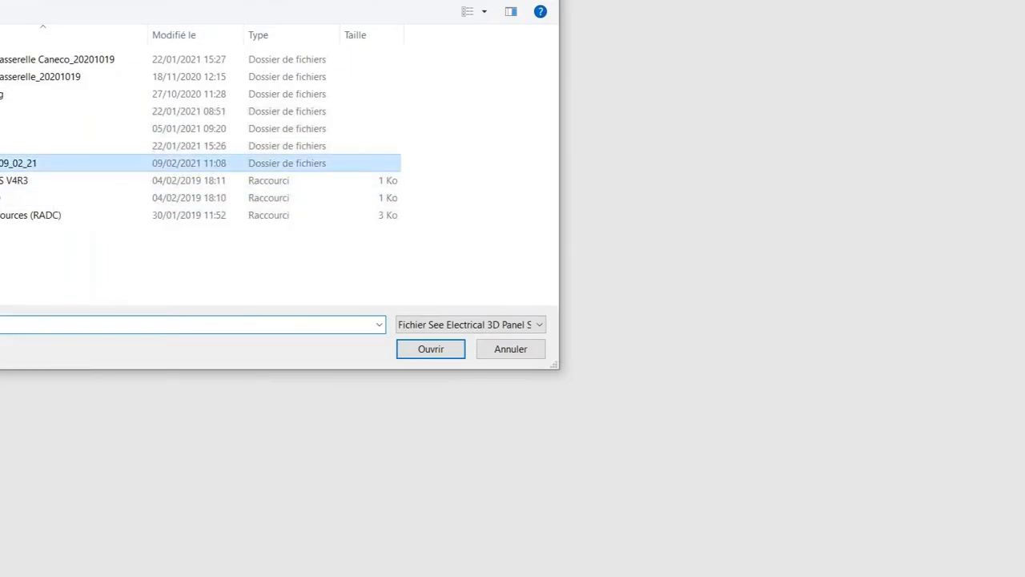
pyautogui.click(150, 99)
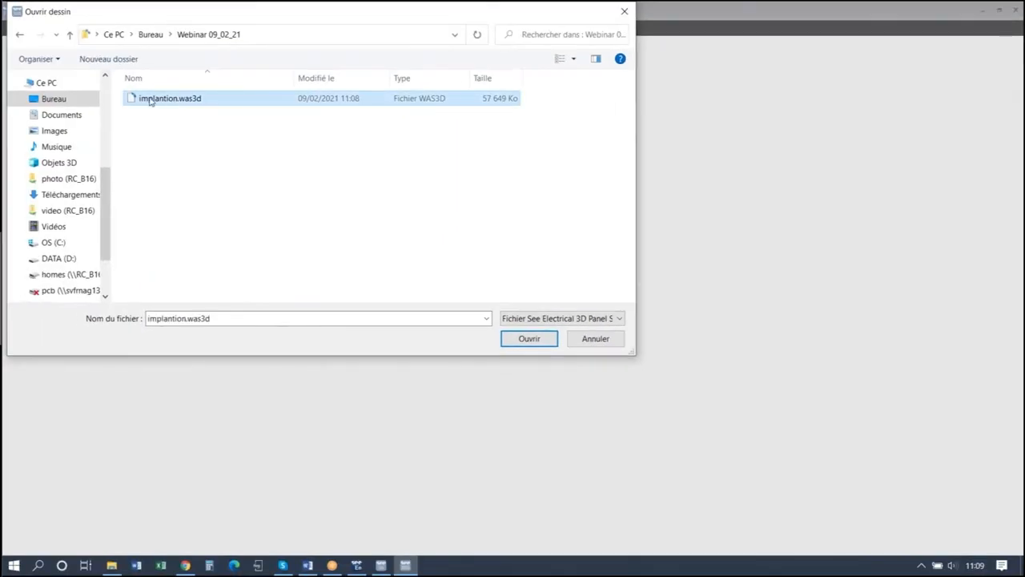
pyautogui.doubleClick(159, 100)
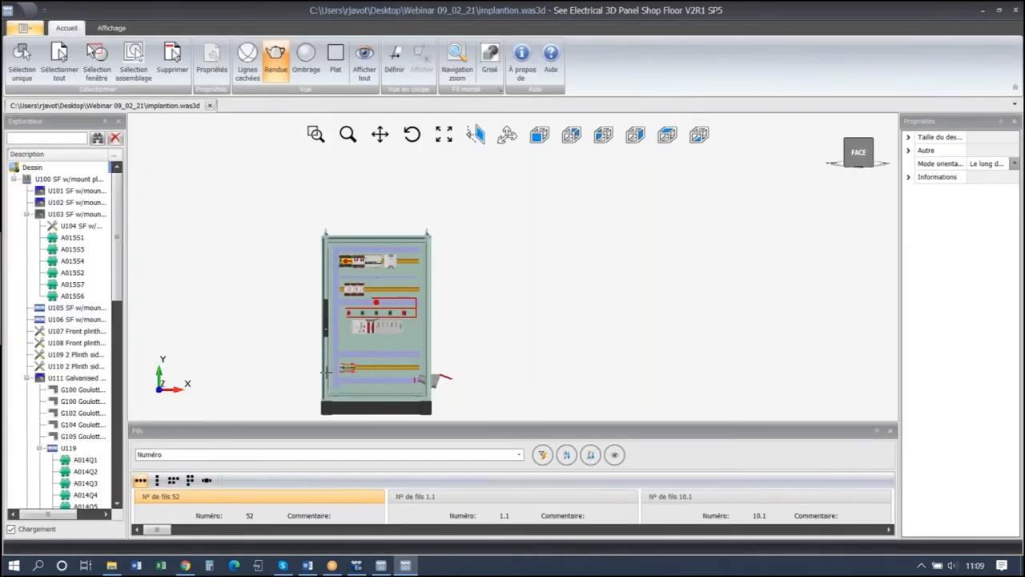
# - Enlarge the wire list below the cabinet view and mark wire 52 as completed
pyautogui.scroll(3, 327, 373)
pyautogui.moveTo(361, 295); pyautogui.dragTo(297, 368, button='middle')
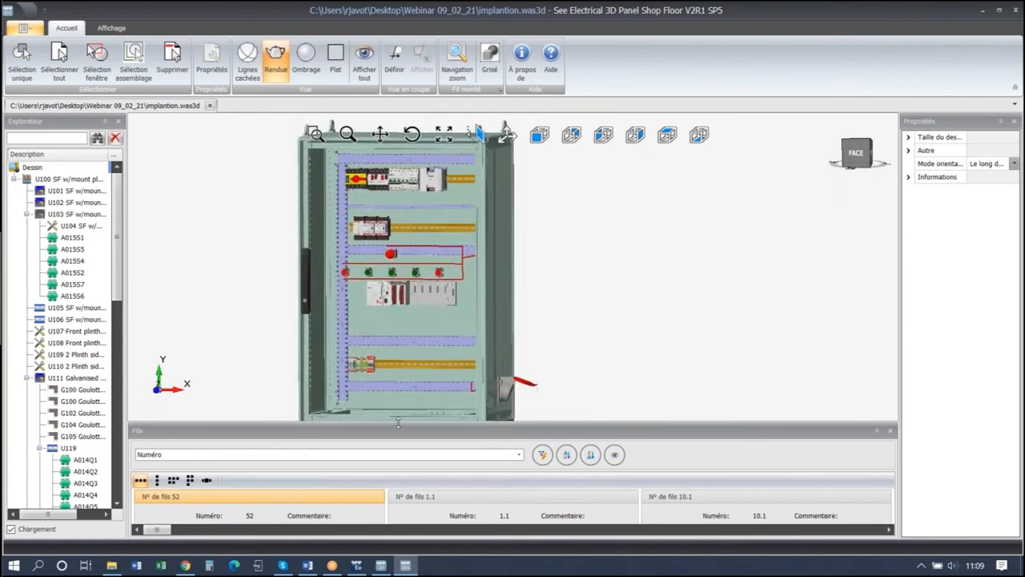
pyautogui.moveTo(396, 356); pyautogui.dragTo(397, 358)
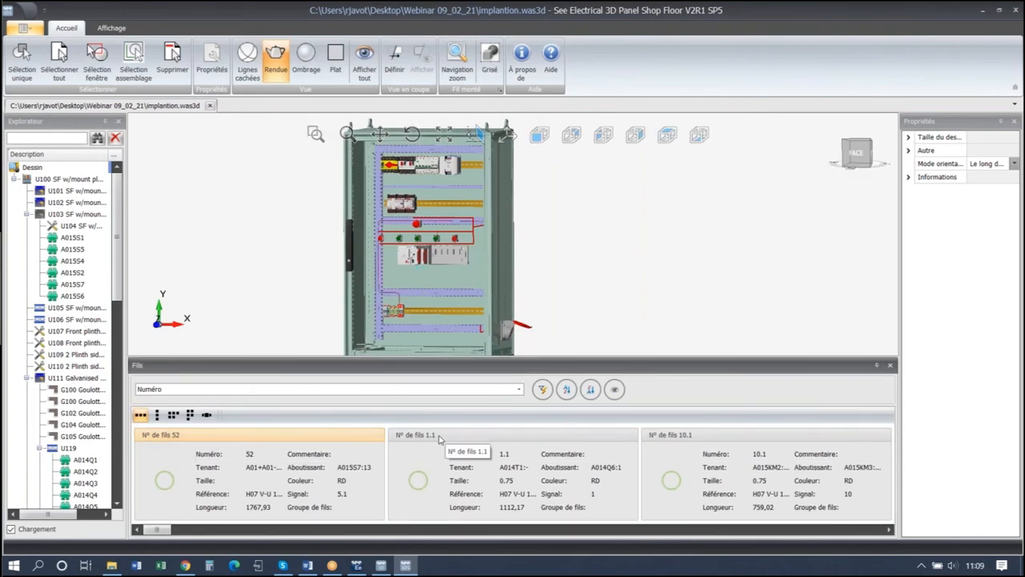
pyautogui.scroll(5, 388, 231)
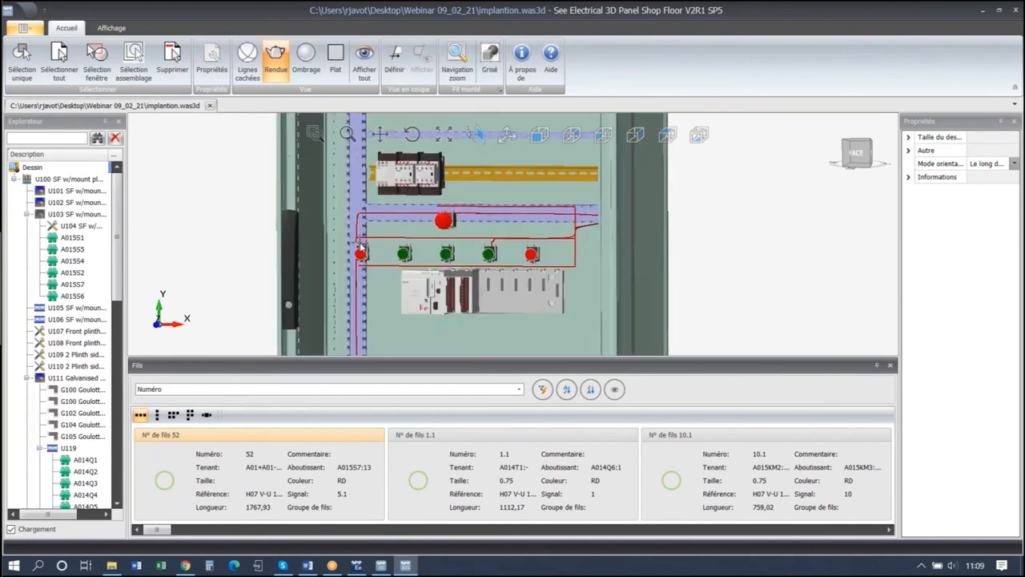
pyautogui.click(165, 481)
# - Display the route of wire 1.1 in the cabinet and mark wires 1.1 and 10.1 as completed
pyautogui.click(457, 439)
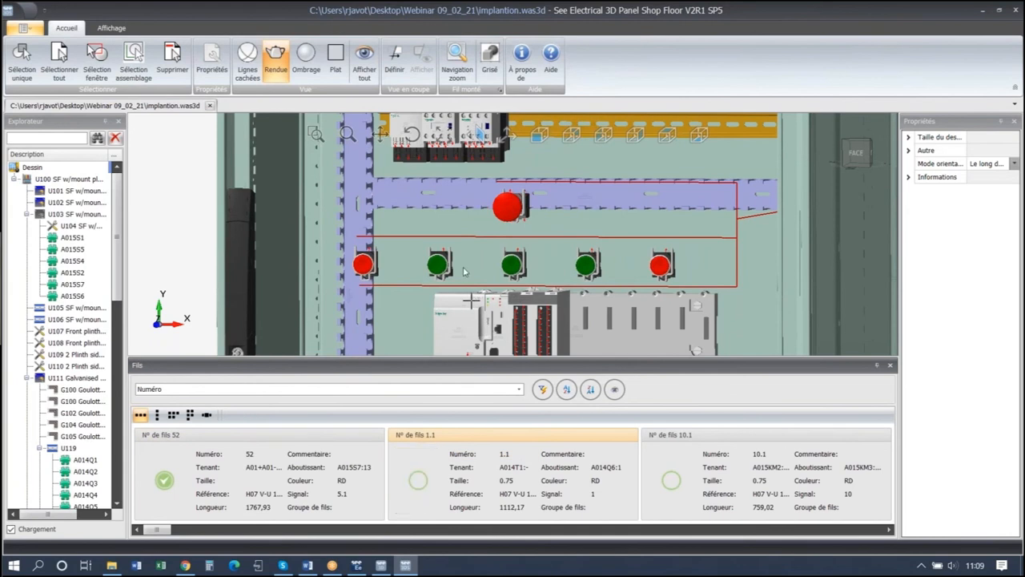
pyautogui.scroll(-5, 465, 190)
pyautogui.scroll(5, 465, 190)
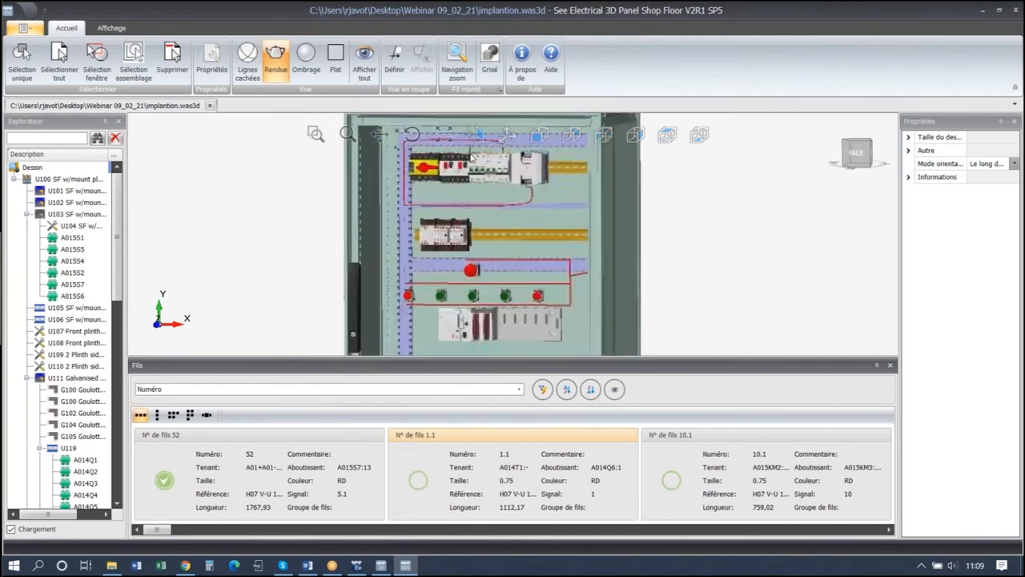
pyautogui.click(422, 484)
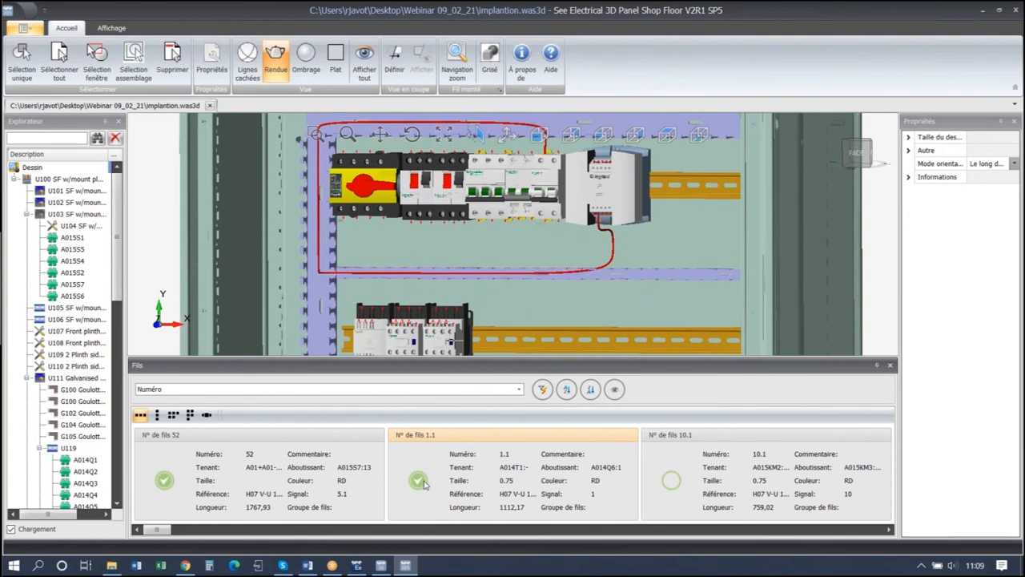
pyautogui.click(671, 480)
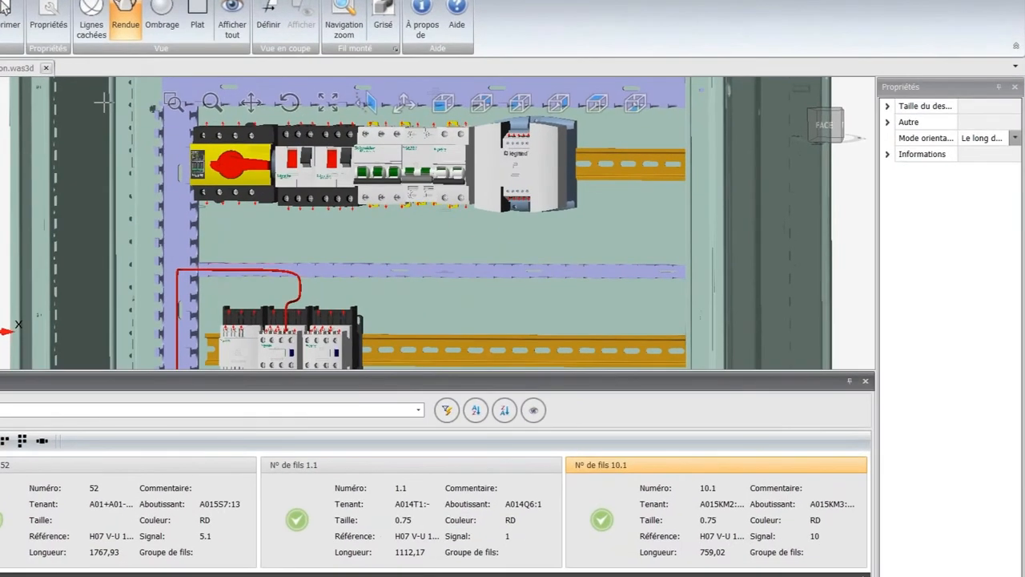
# - Switch from Shop Floor back to the cabinet project in SEE Electrical 3D Panel
pyautogui.click(4, 8)
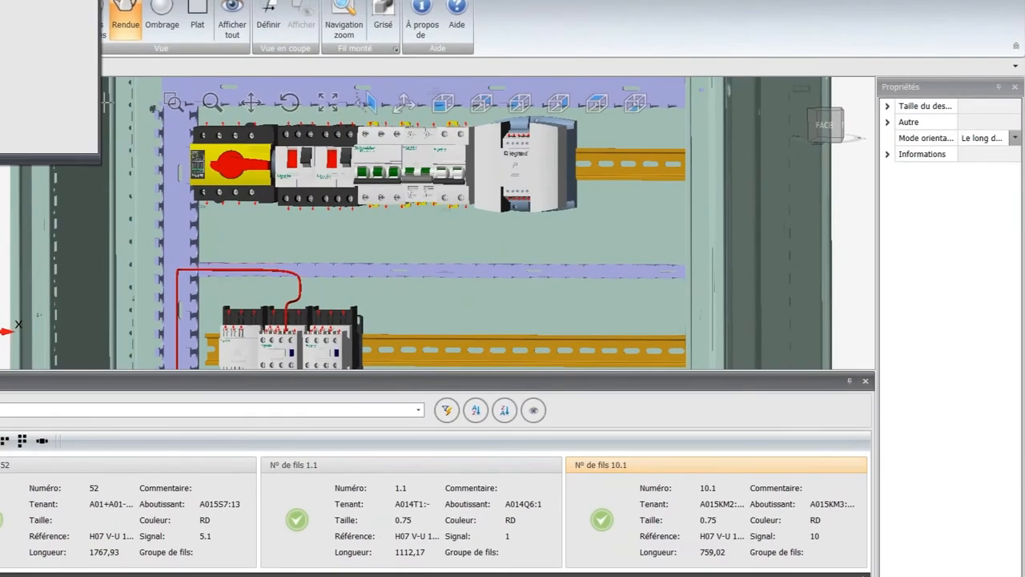
pyautogui.click(105, 101)
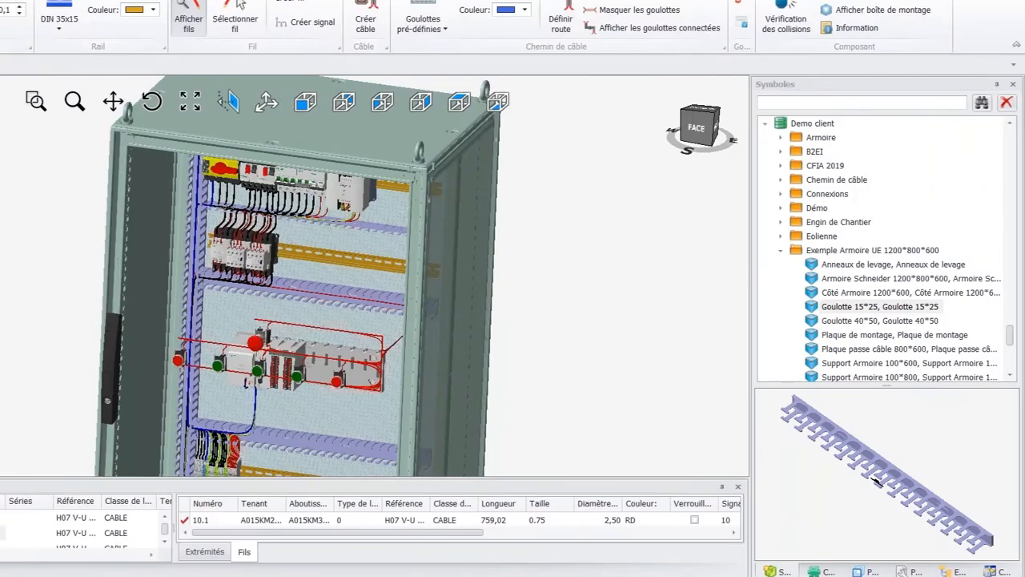
pyautogui.rightClick(2, 518)
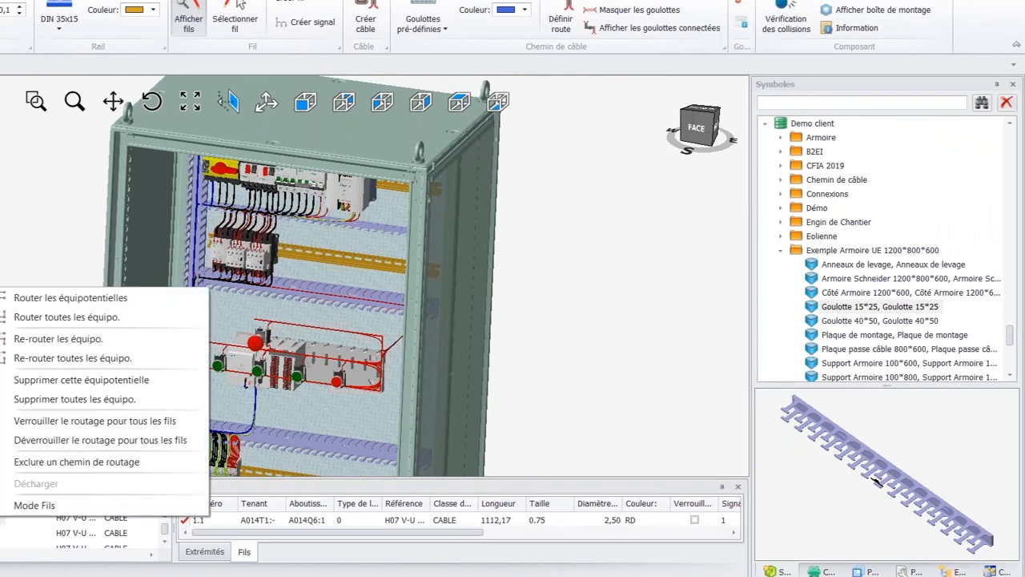
pyautogui.press('Escape')
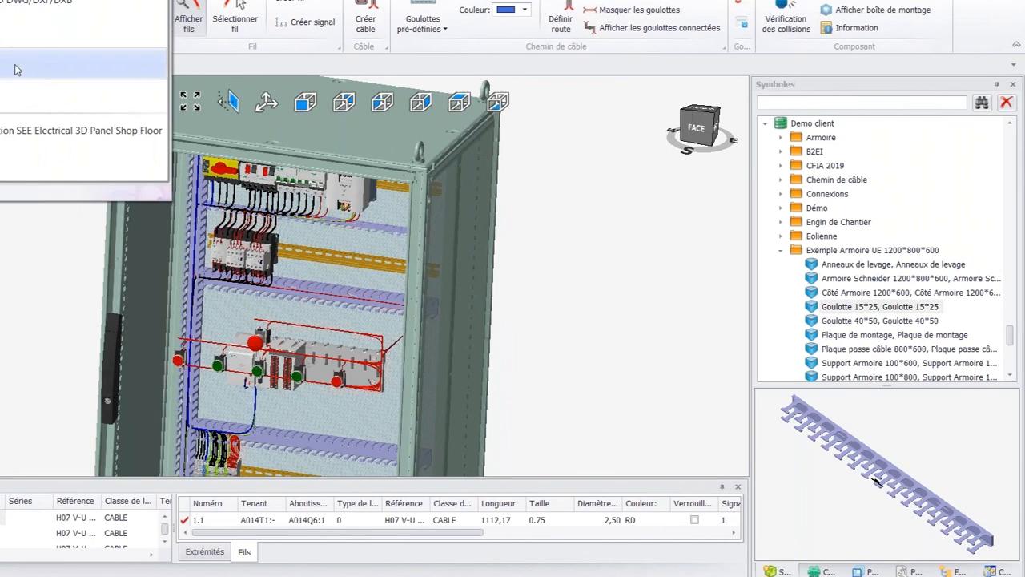
# - Import the Shop Floor file implantion.was3d into the cabinet project to update its wire information
pyautogui.click(23, 135)
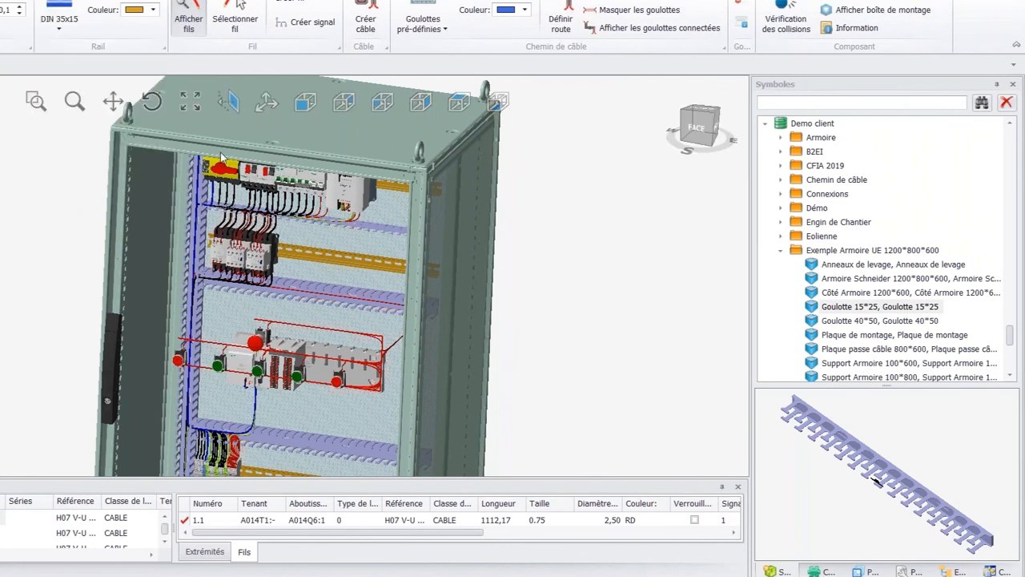
pyautogui.doubleClick(23, 162)
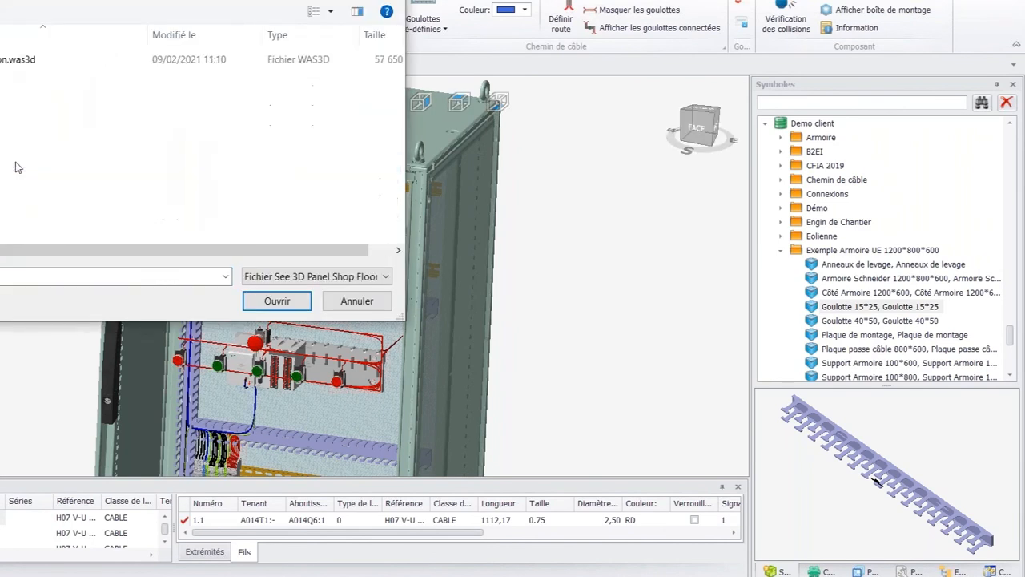
pyautogui.click(16, 60)
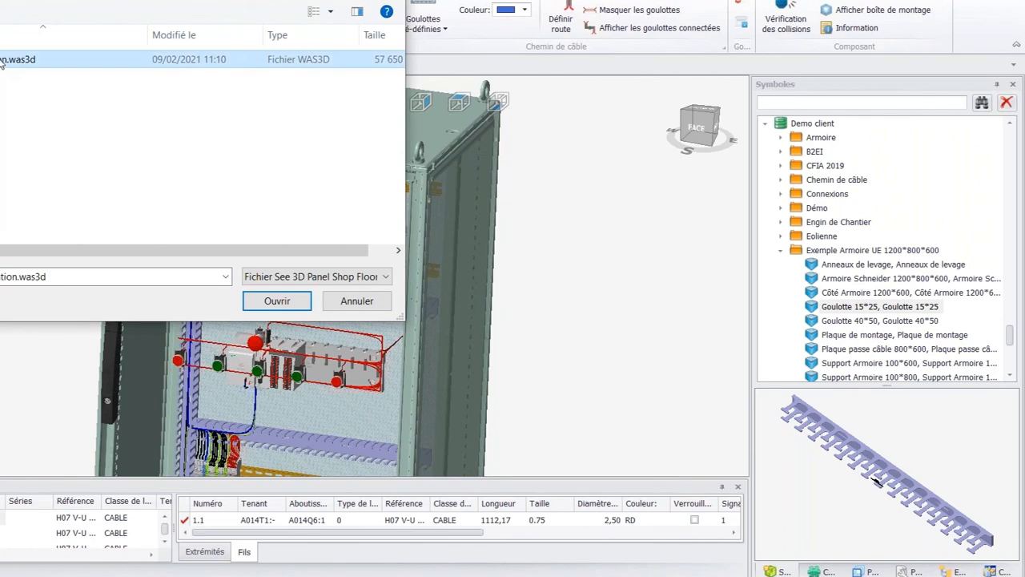
pyautogui.doubleClick(4, 61)
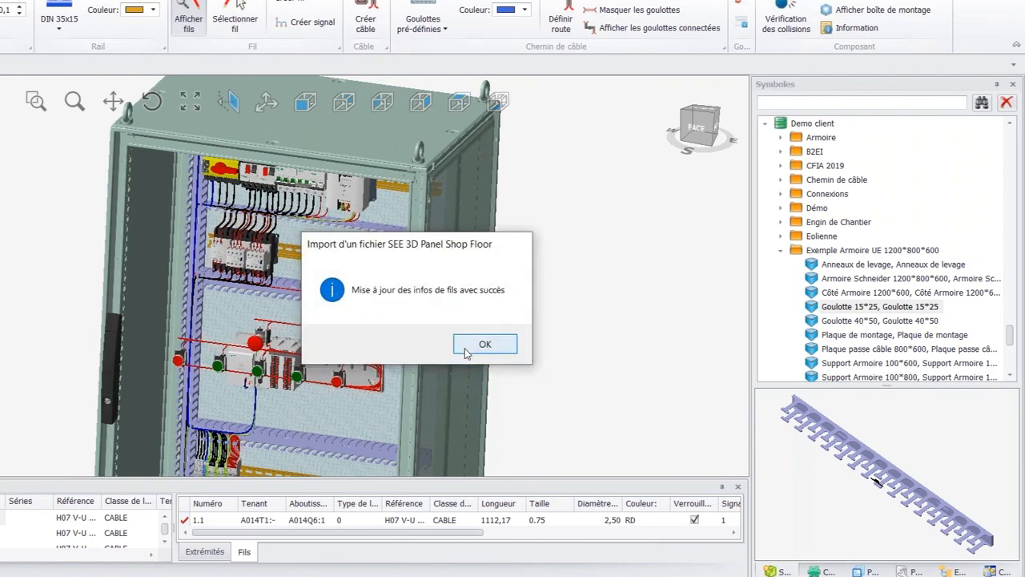
pyautogui.click(483, 344)
# - Switch the equipotential list to Mode Fils and review the Verrouillé and Montage columns in the temporarily enlarged wire list
pyautogui.rightClick(72, 519)
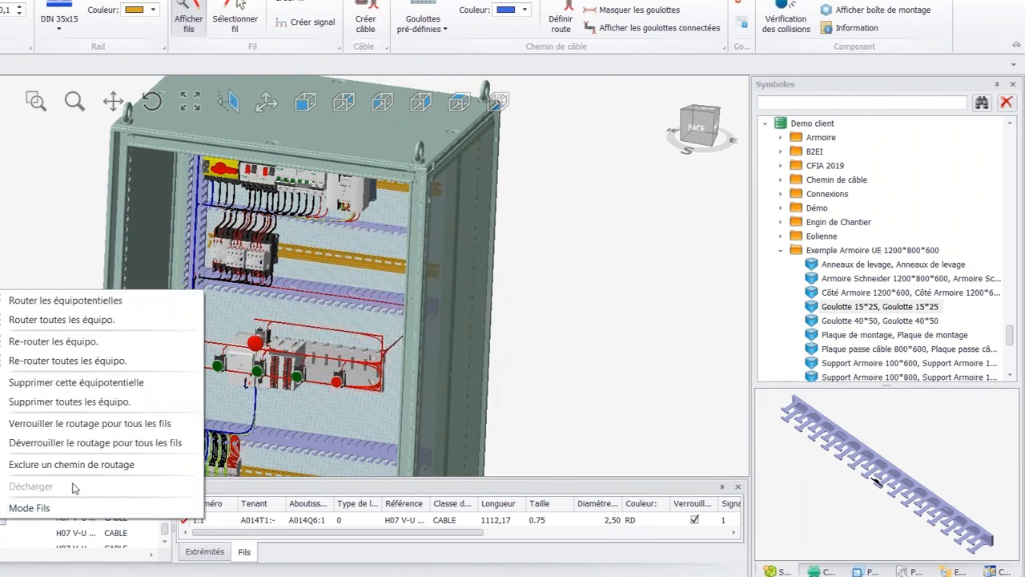
pyautogui.click(58, 510)
pyautogui.moveTo(365, 486); pyautogui.dragTo(342, 224)
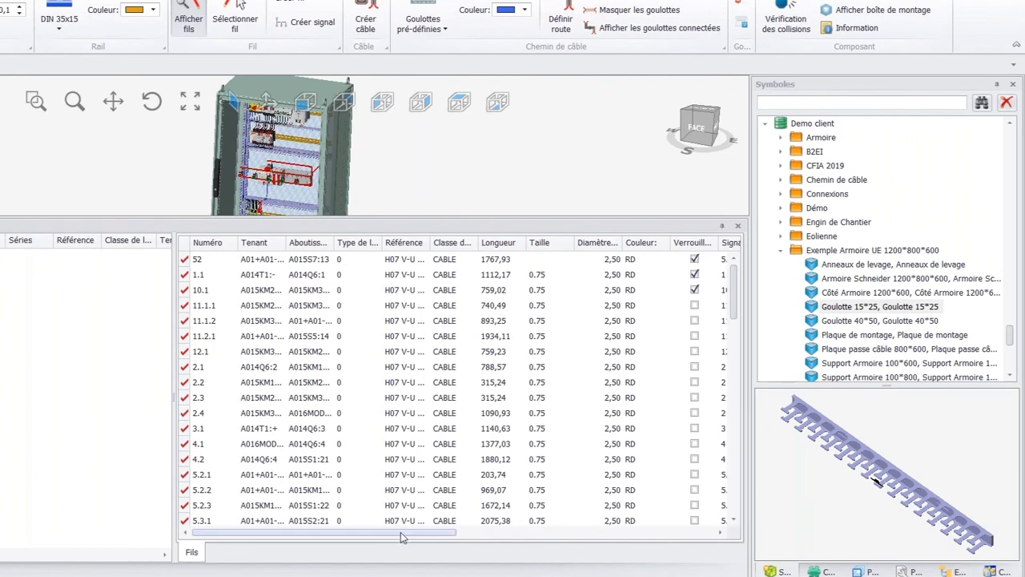
pyautogui.moveTo(403, 535); pyautogui.dragTo(517, 544)
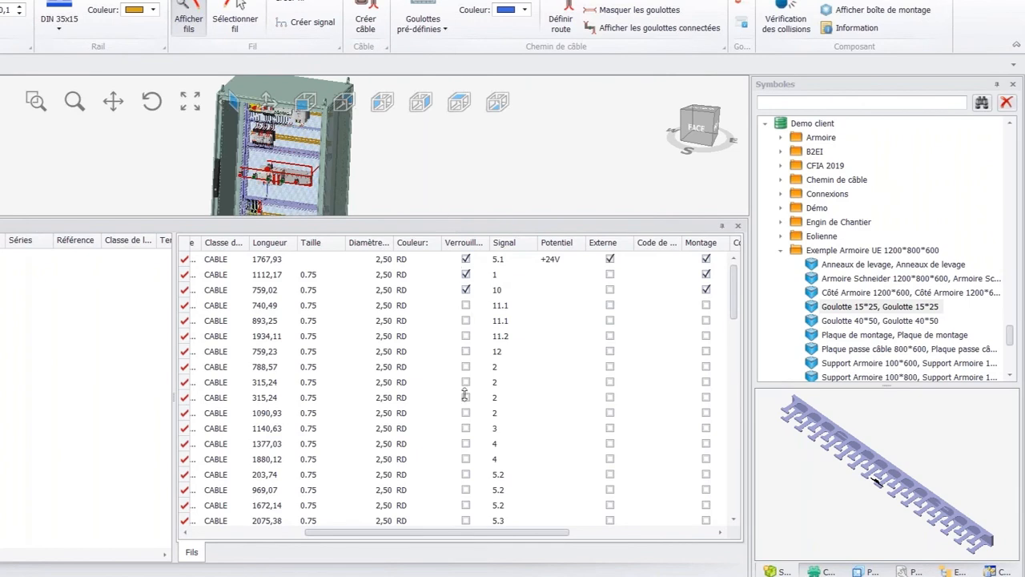
pyautogui.moveTo(464, 449); pyautogui.dragTo(465, 452)
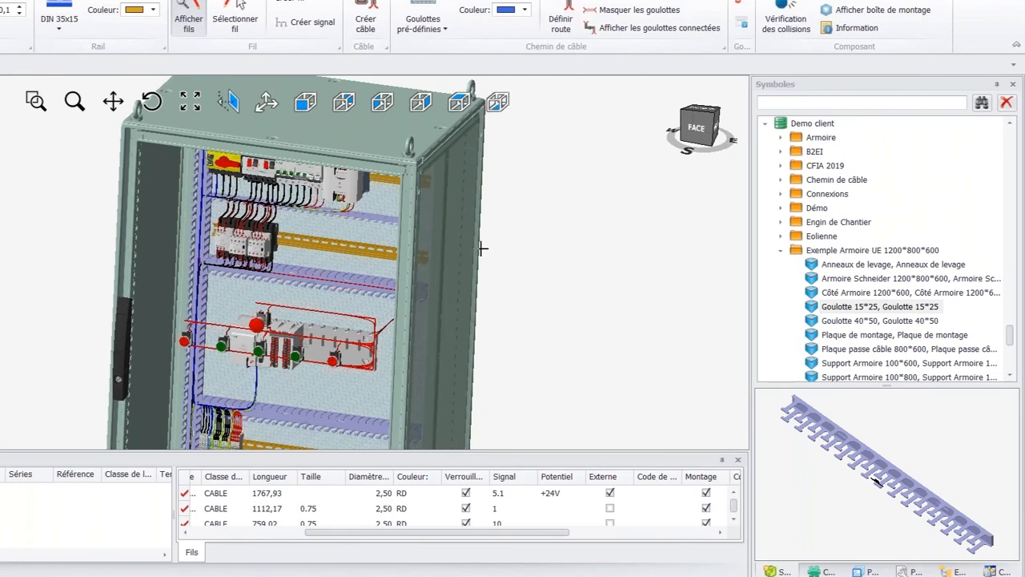
# - In the front view, place cumulative vertical dimensions from the lower end of the left vertical duct to the four wide horizontal ducts
pyautogui.scroll(3, 186, 208)
pyautogui.moveTo(179, 208); pyautogui.dragTo(161, 197, button='middle')
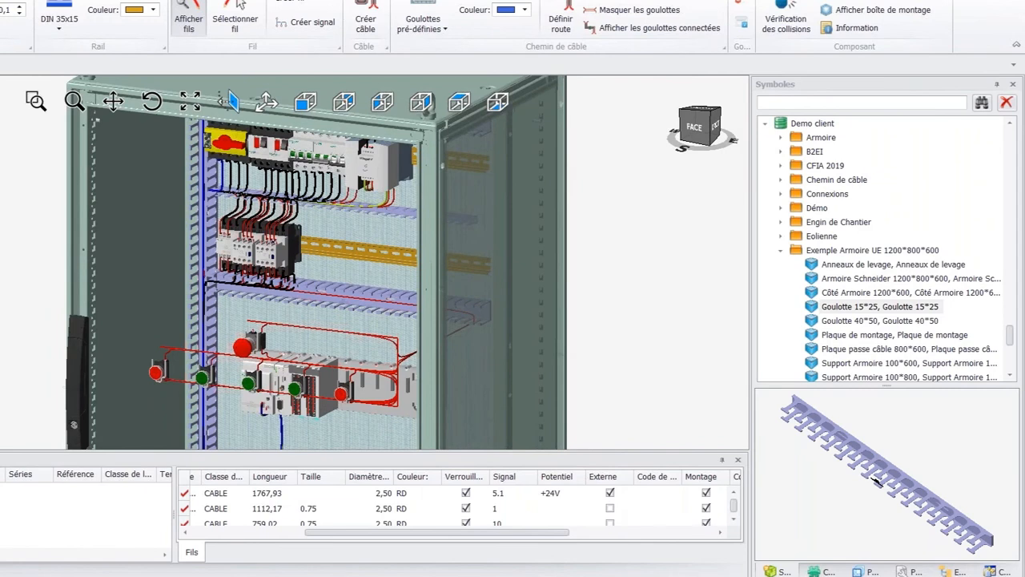
pyautogui.click(691, 127)
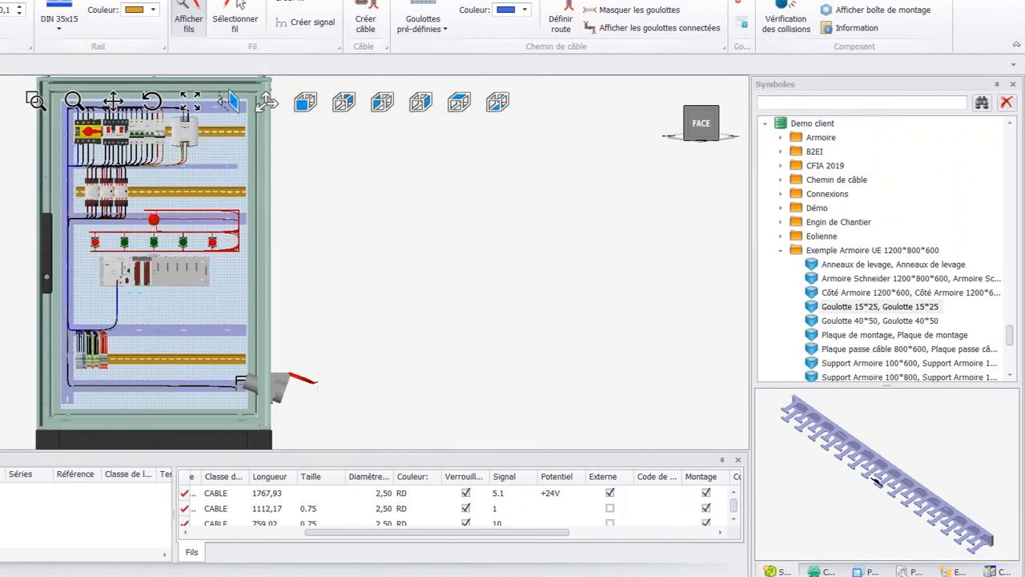
pyautogui.click(16, 1)
pyautogui.click(2, 12)
pyautogui.scroll(4, 48, 389)
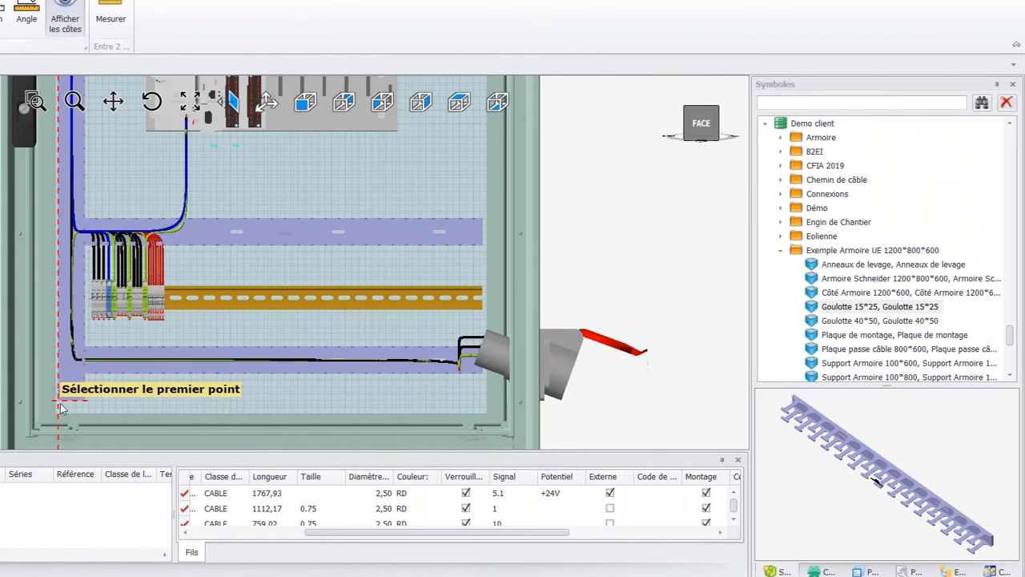
pyautogui.click(60, 403)
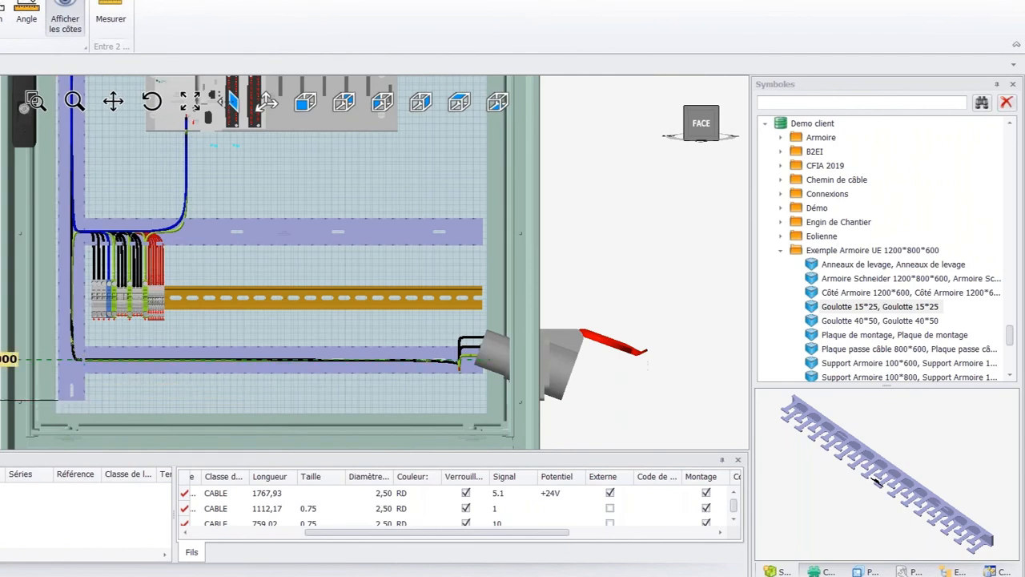
pyautogui.scroll(-3, 16, 356)
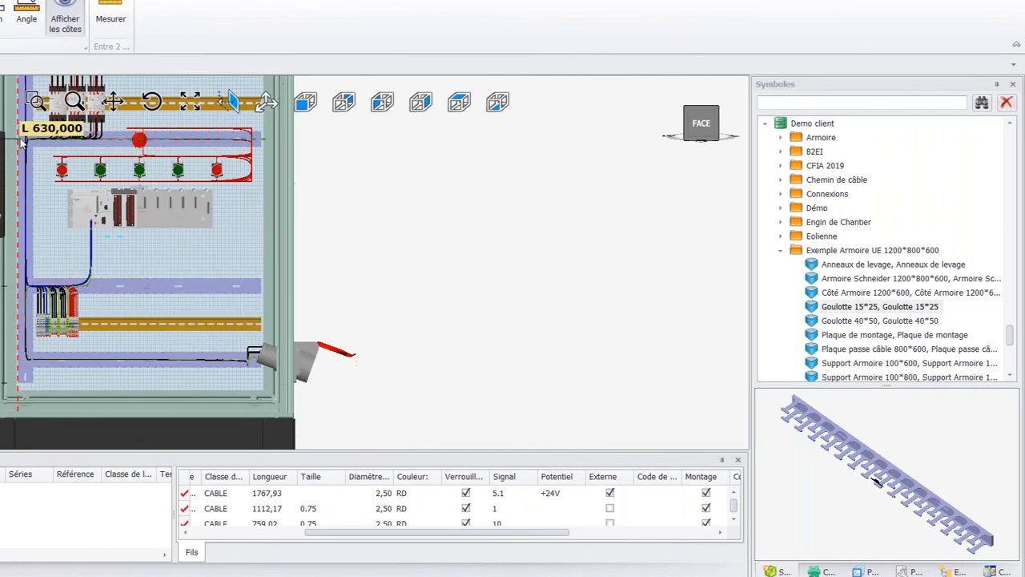
pyautogui.scroll(-3, 19, 140)
pyautogui.scroll(5, 19, 141)
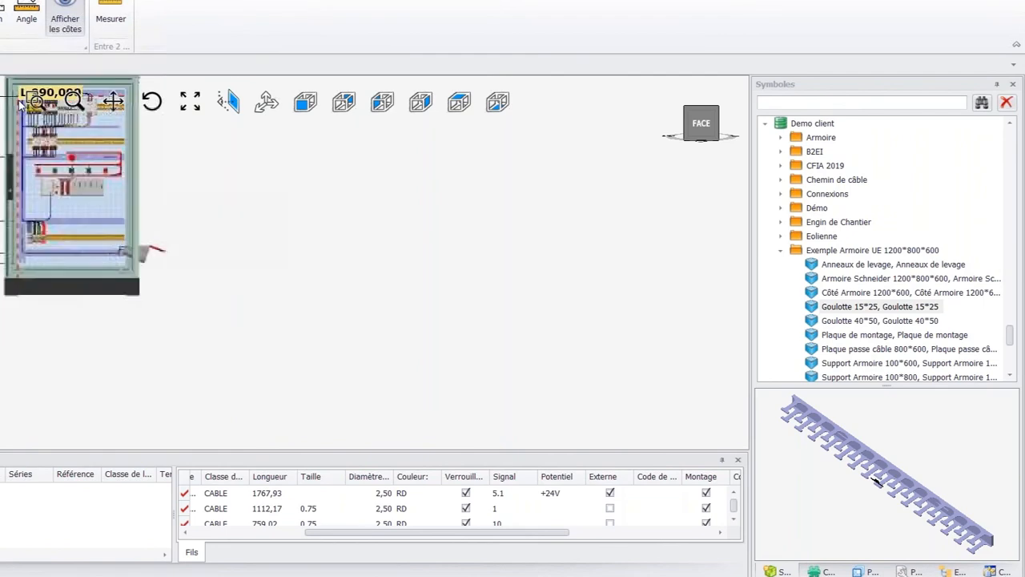
pyautogui.scroll(-3, 8, 88)
pyautogui.scroll(5, 8, 88)
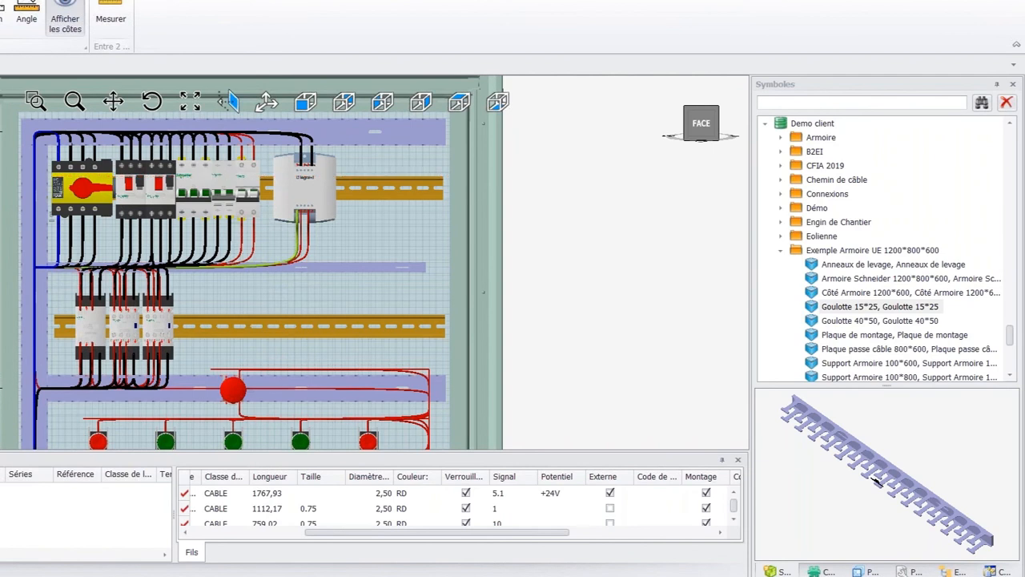
# - Set the text height of the cumulative duct dimension to 10
pyautogui.moveTo(8, 136)
pyautogui.mouseDown(button='middle')
pyautogui.moveTo(56, 144)
pyautogui.moveTo(7, 133)
pyautogui.mouseUp(button='middle')
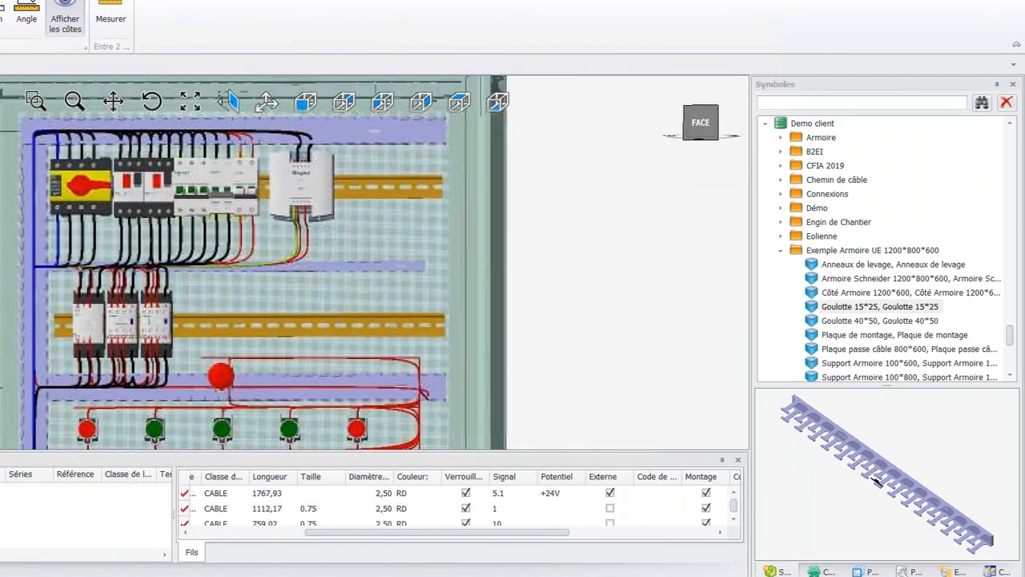
pyautogui.scroll(2, 7, 133)
pyautogui.scroll(3, 7, 133)
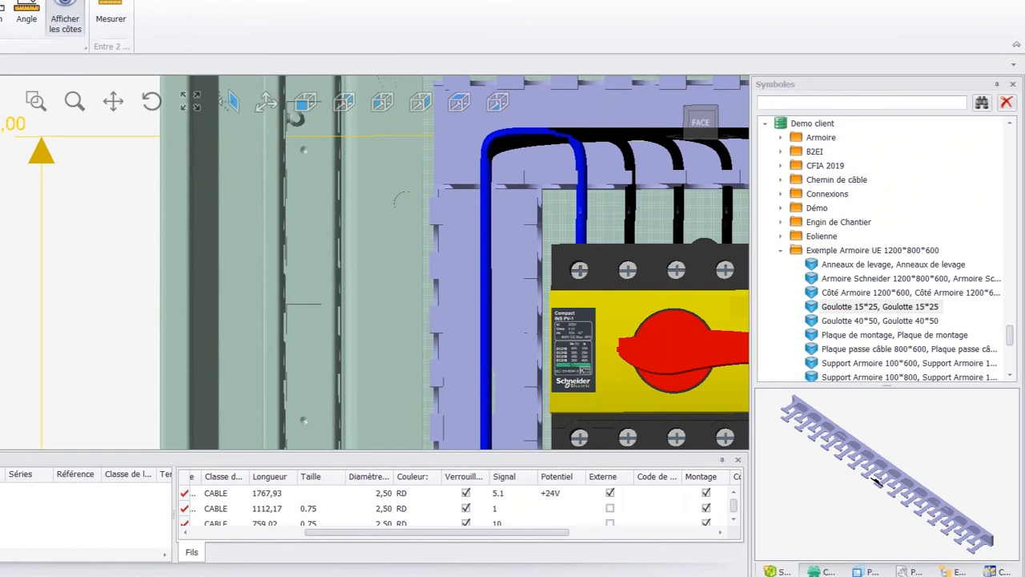
pyautogui.scroll(-3, 921, 311)
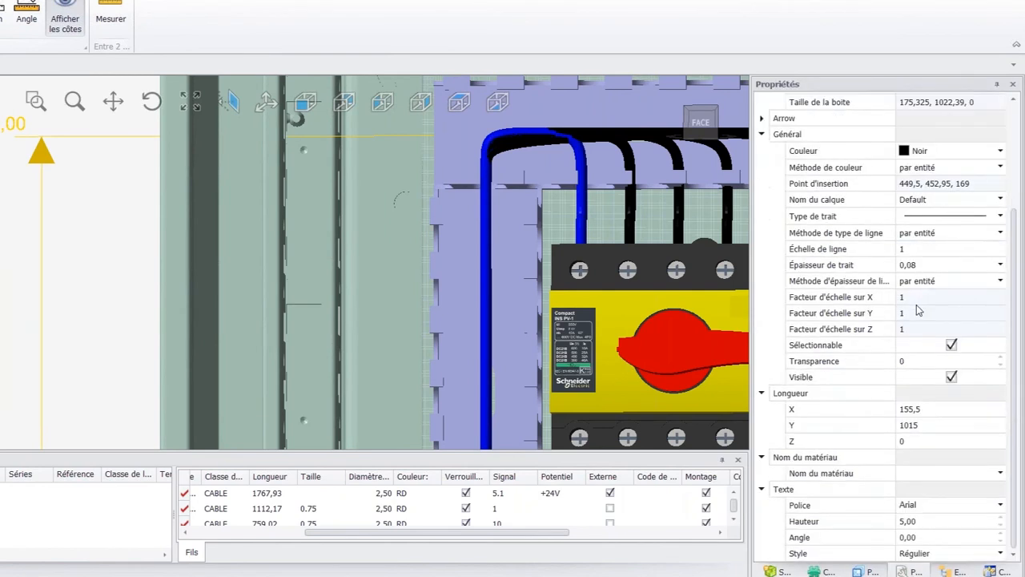
pyautogui.click(930, 522)
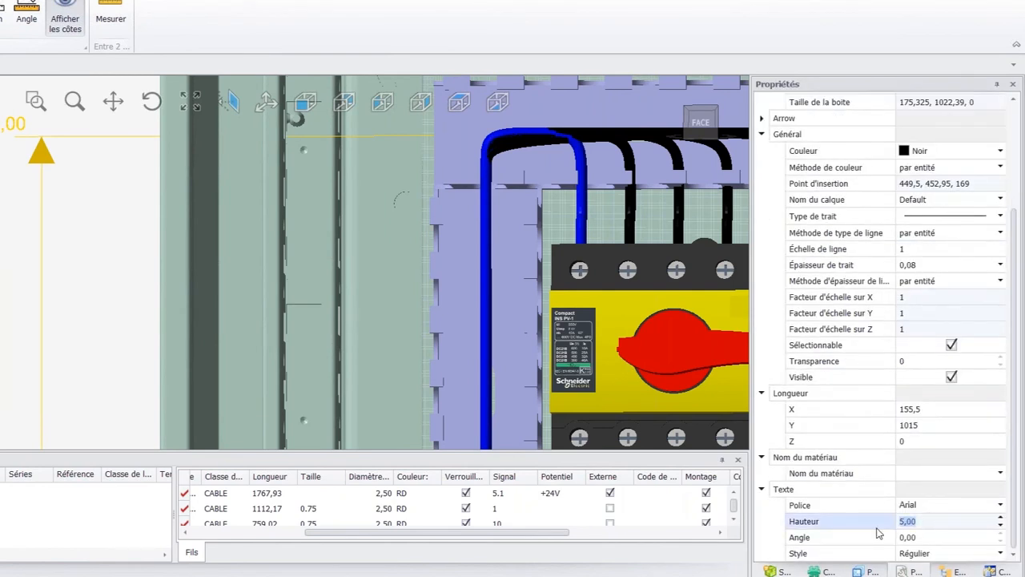
pyautogui.write('10')
pyautogui.click(877, 535)
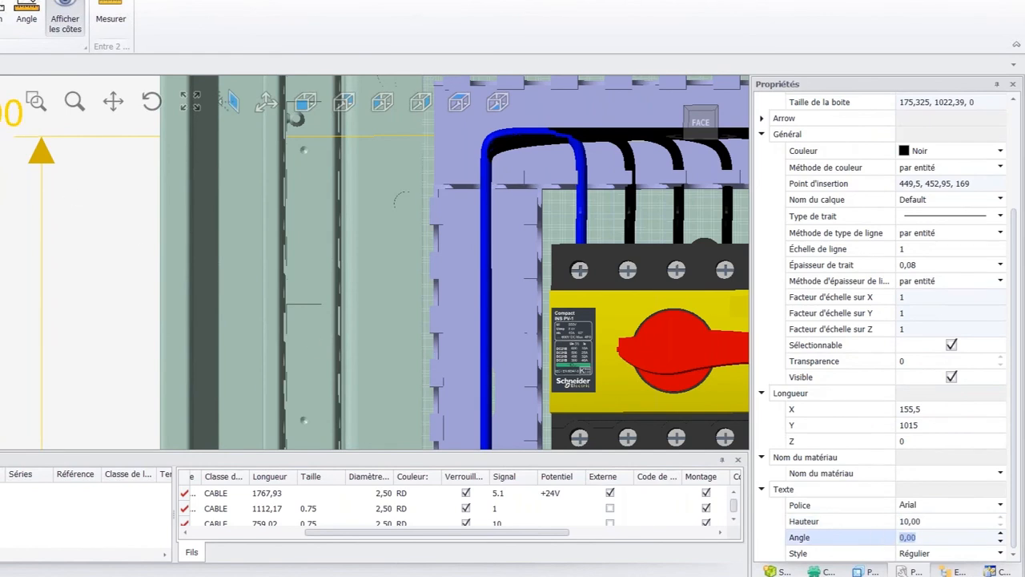
# - Add the cumulative duct dimension to the block containing the mounting plate and its equipment
pyautogui.click(41, 304)
pyautogui.click(42, 305)
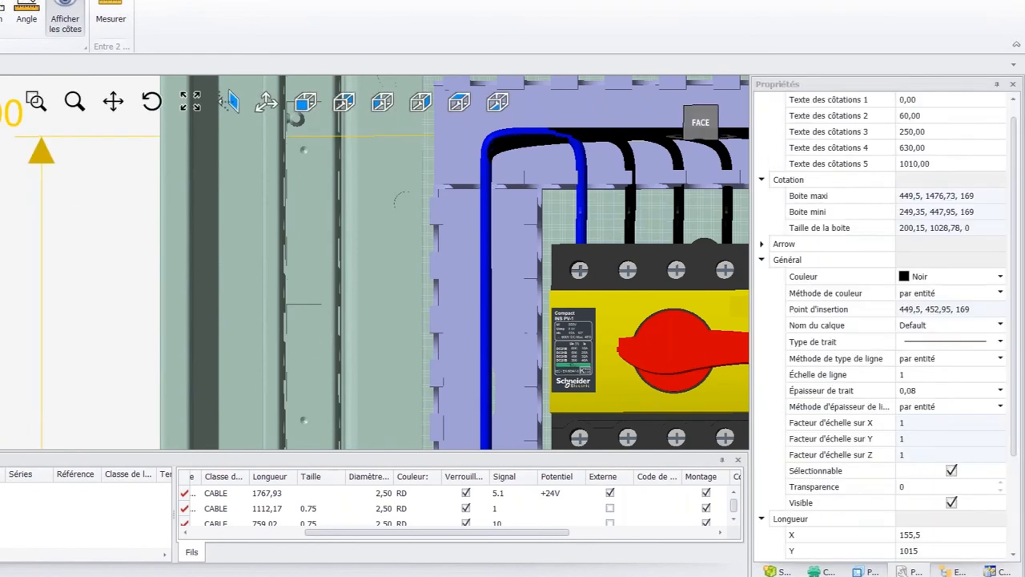
pyautogui.rightClick(2, 109)
pyautogui.moveTo(170, 427)
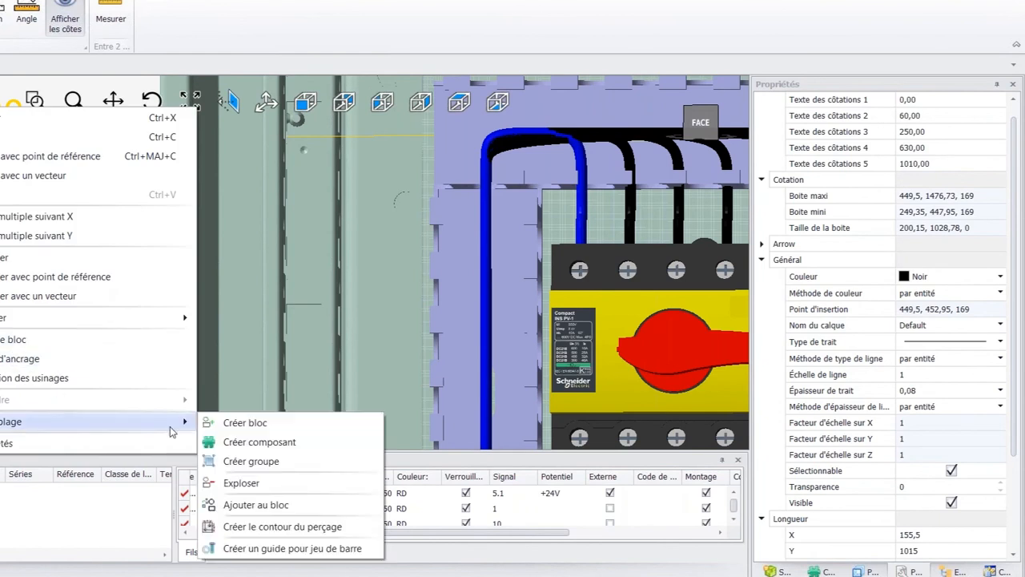
pyautogui.click(264, 505)
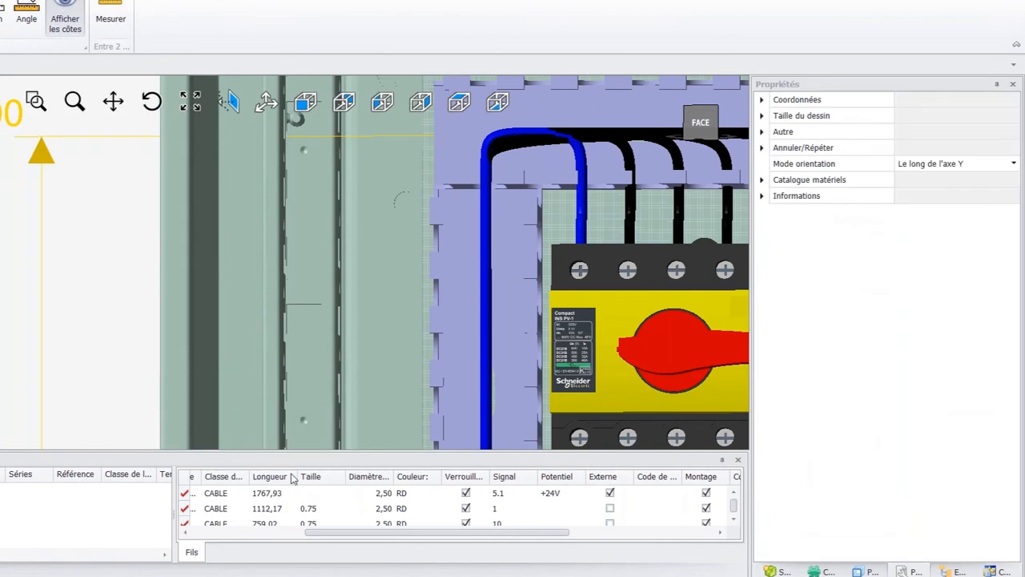
pyautogui.scroll(1, 468, 251)
pyautogui.moveTo(468, 251); pyautogui.dragTo(456, 265, button='middle')
pyautogui.click(583, 213)
pyautogui.scroll(-6, 375, 262)
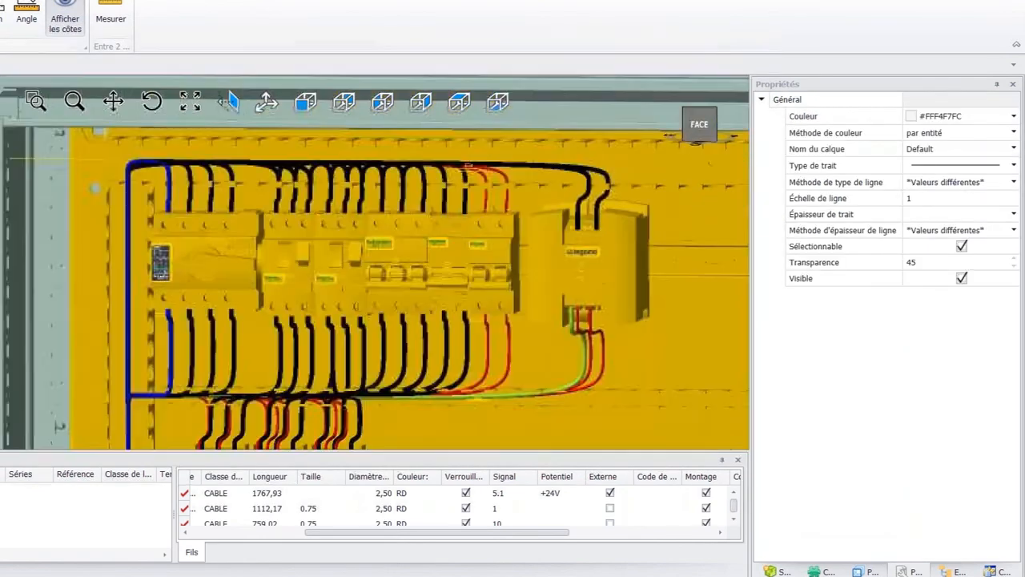
pyautogui.scroll(3, 375, 262)
pyautogui.press('Escape')
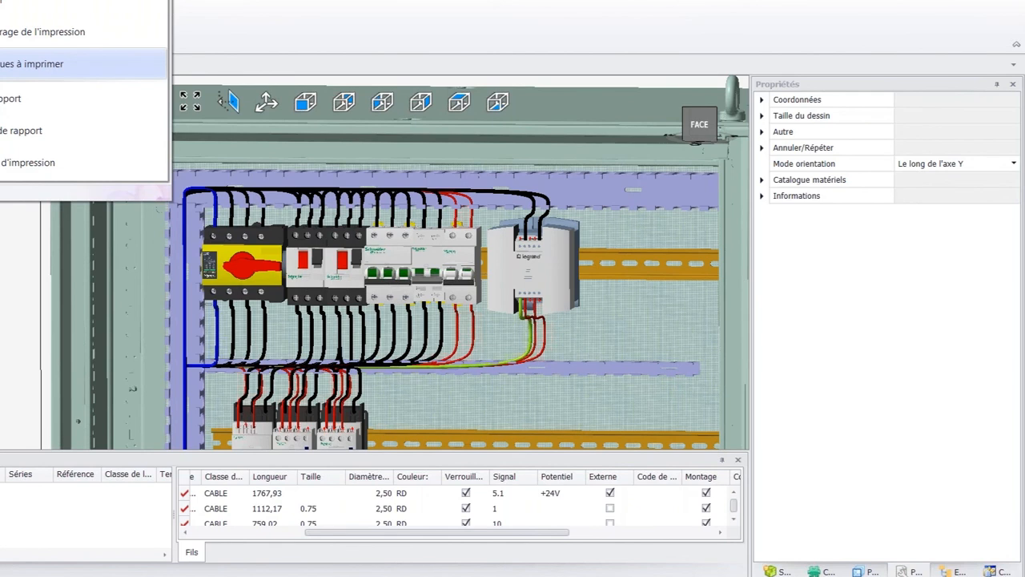
# - Create a print view named "implantation" from a zone enclosing the whole cabinet in an angled 3D view
pyautogui.press('Return')
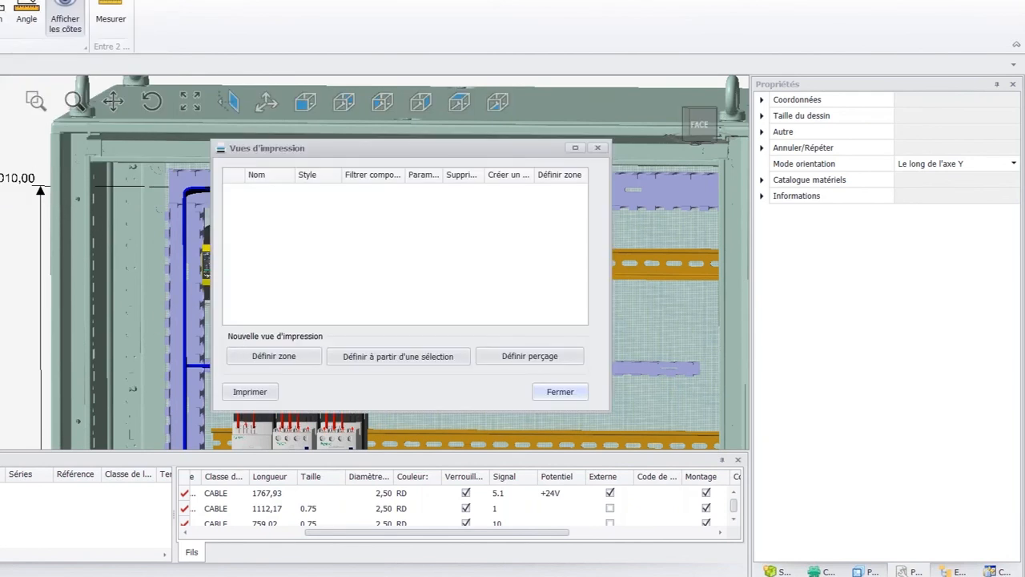
pyautogui.moveTo(2, 240); pyautogui.dragTo(56, 241, button='middle')
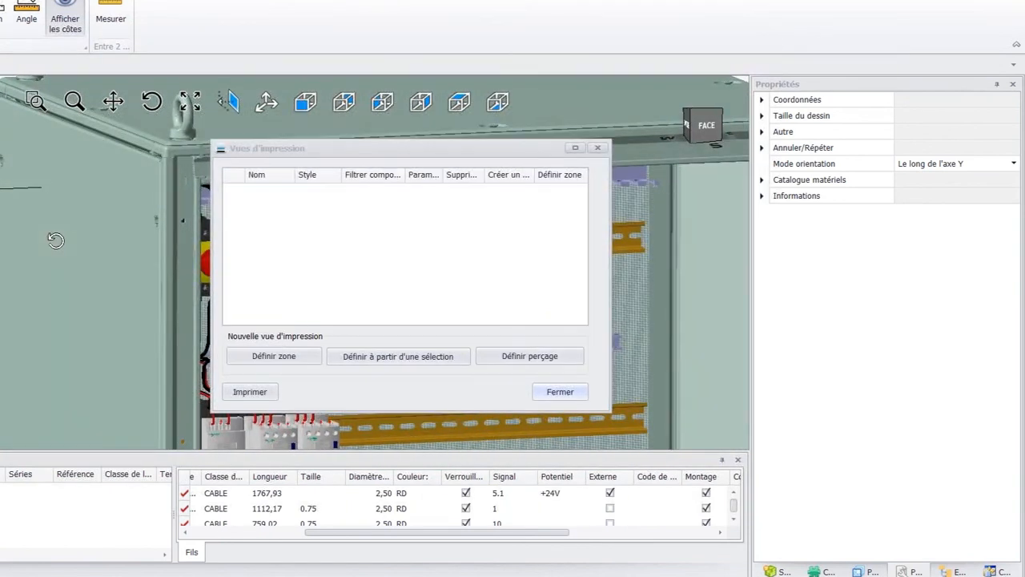
pyautogui.scroll(-5, 49, 232)
pyautogui.scroll(2, 55, 295)
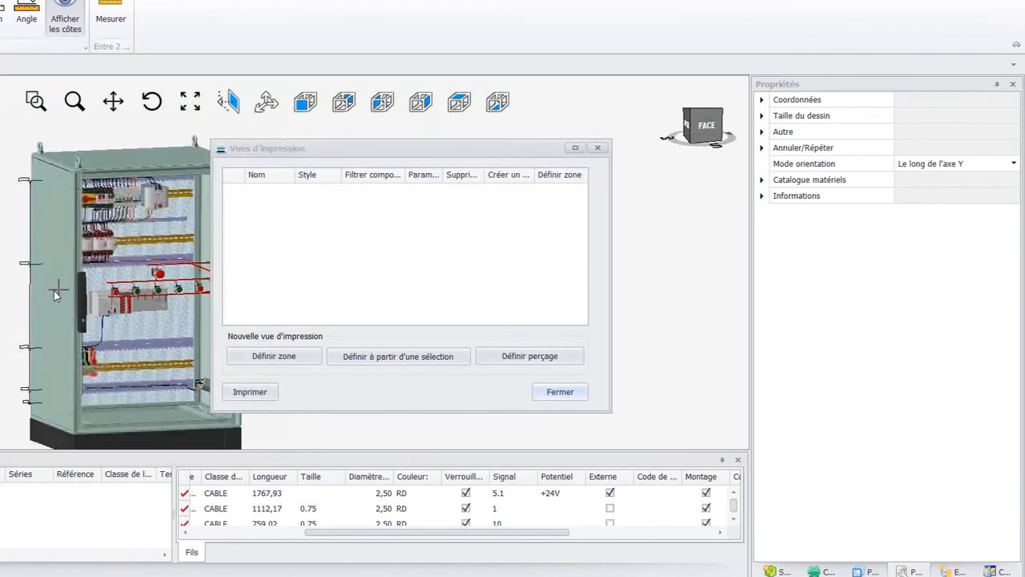
pyautogui.click(273, 358)
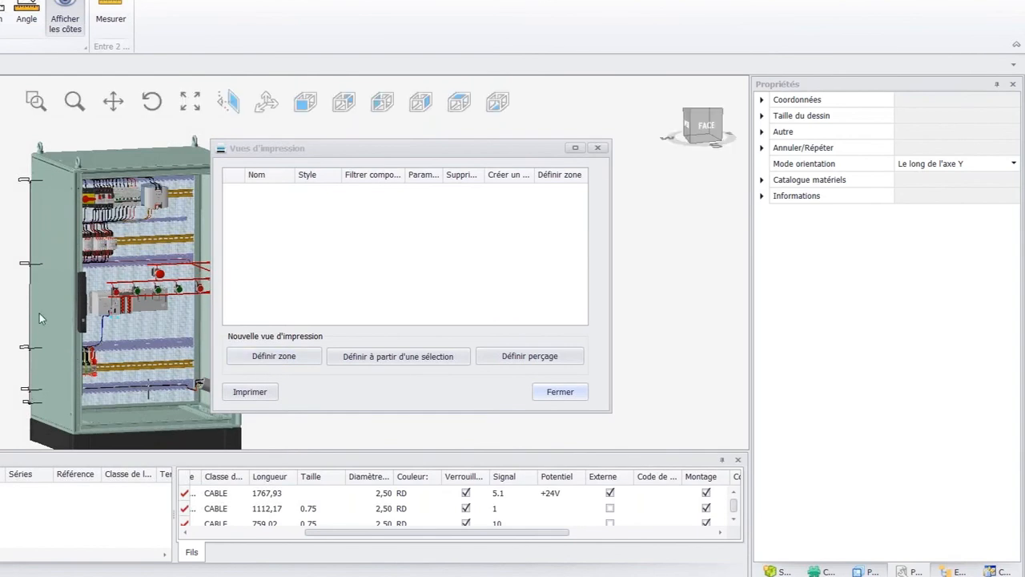
pyautogui.click(268, 359)
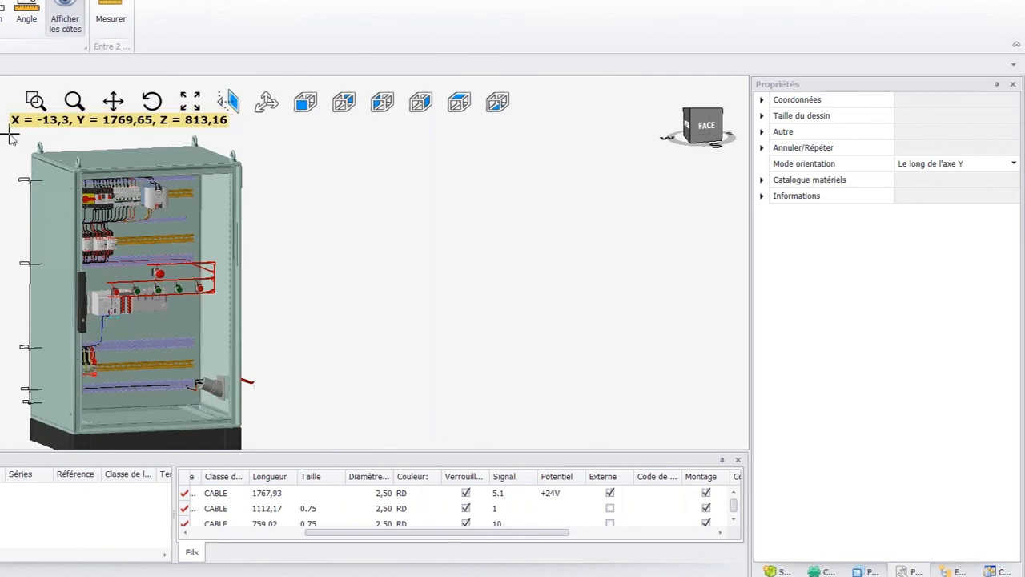
pyautogui.moveTo(9, 134); pyautogui.dragTo(260, 432)
pyautogui.scroll(-3, 258, 392)
pyautogui.scroll(3, 265, 439)
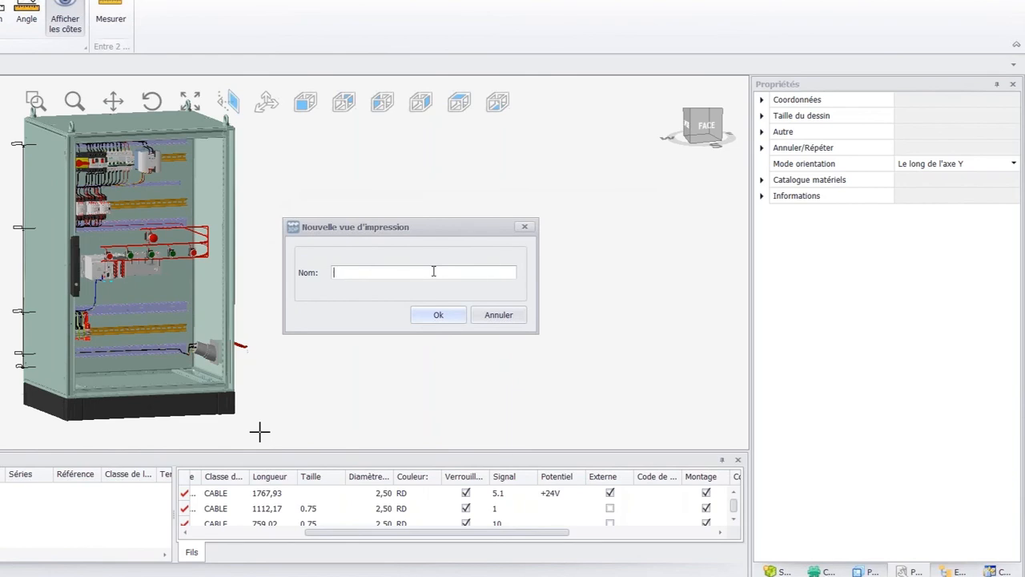
pyautogui.write('imploa')
pyautogui.press('BackSpace')
pyautogui.press('Return')
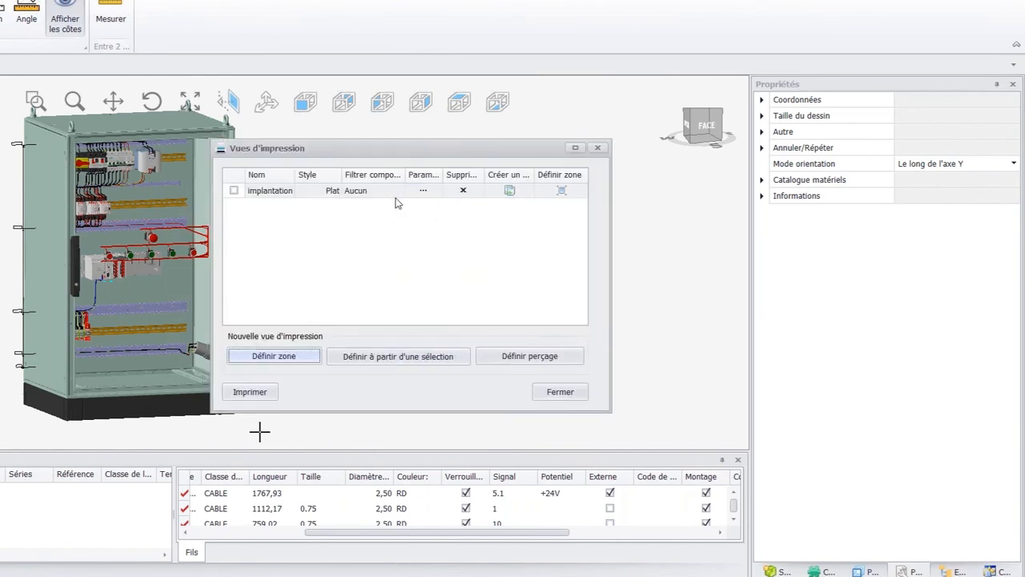
# - Add component U111, behind the equipment inside the cabinet, to the component filter of the implantation print view
pyautogui.click(396, 191)
pyautogui.click(397, 190)
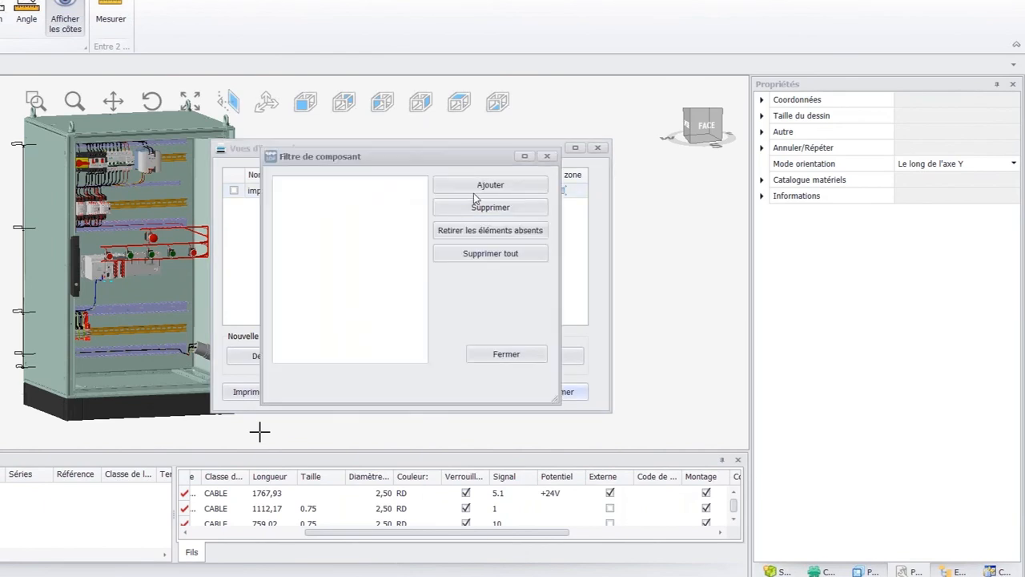
pyautogui.click(478, 186)
pyautogui.scroll(3, 115, 322)
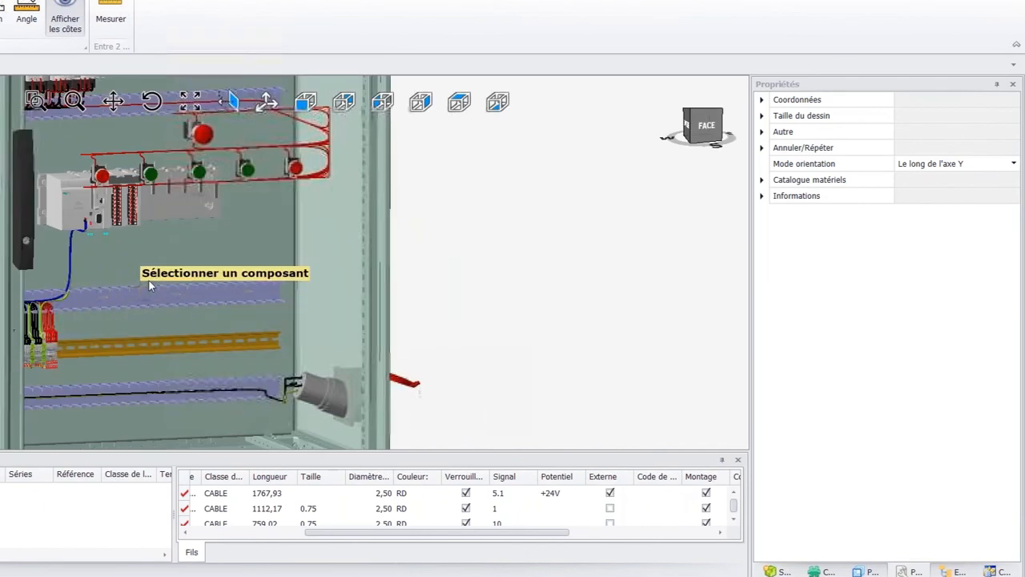
pyautogui.click(170, 254)
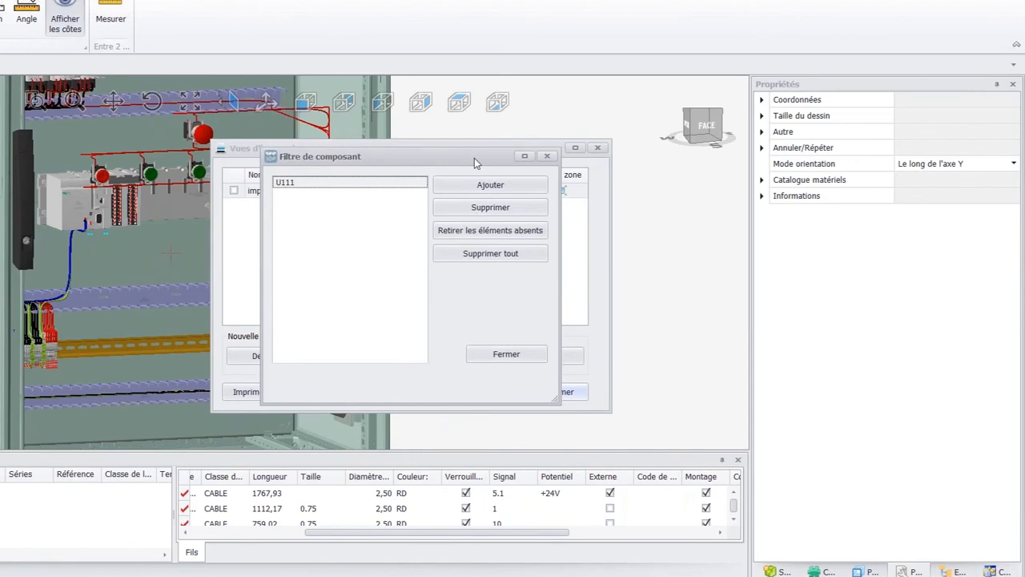
pyautogui.click(548, 156)
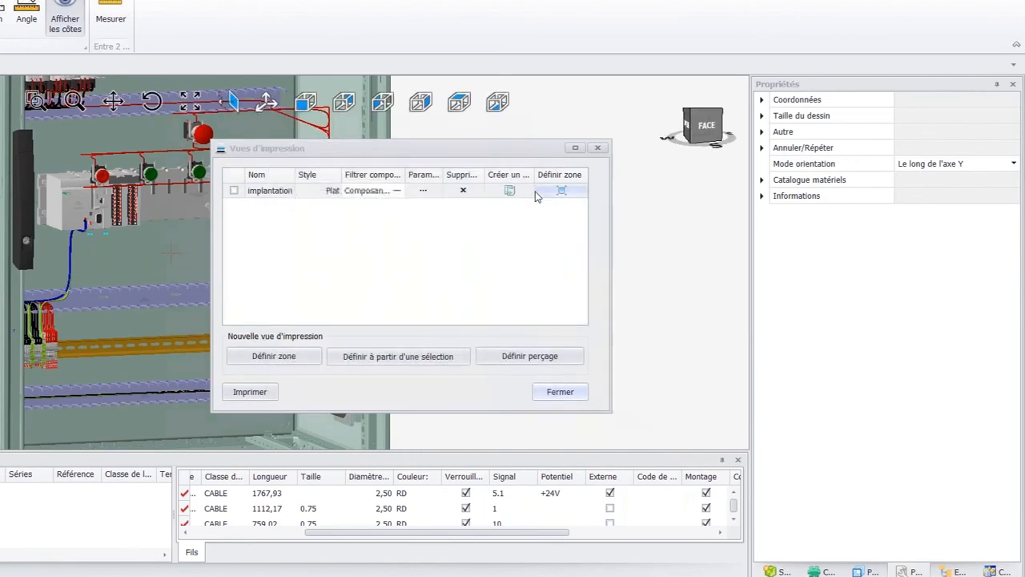
# - Set the image resolution of the implantation print view to 8192 x 5120
pyautogui.click(425, 192)
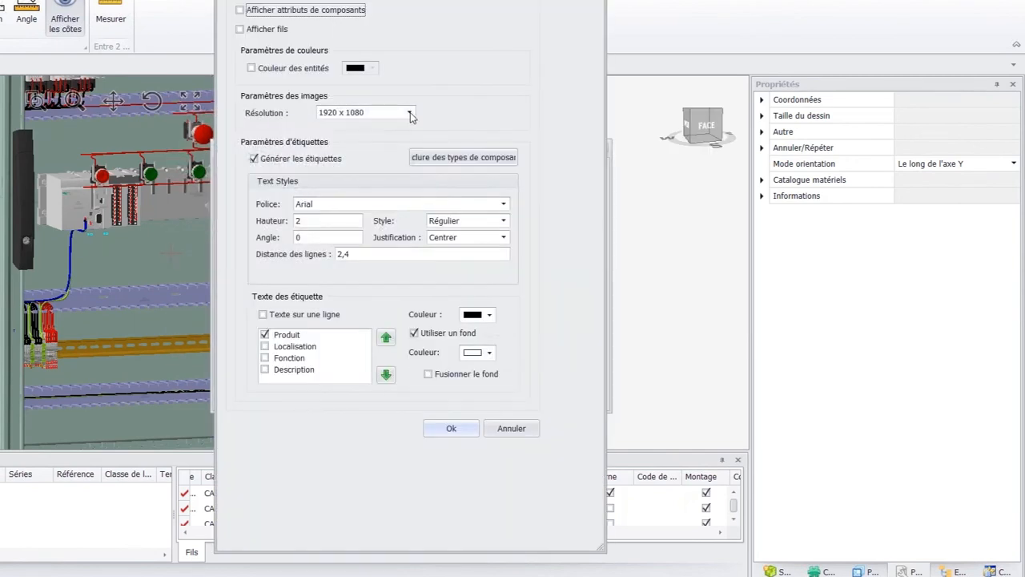
pyautogui.click(409, 112)
pyautogui.scroll(5, 369, 139)
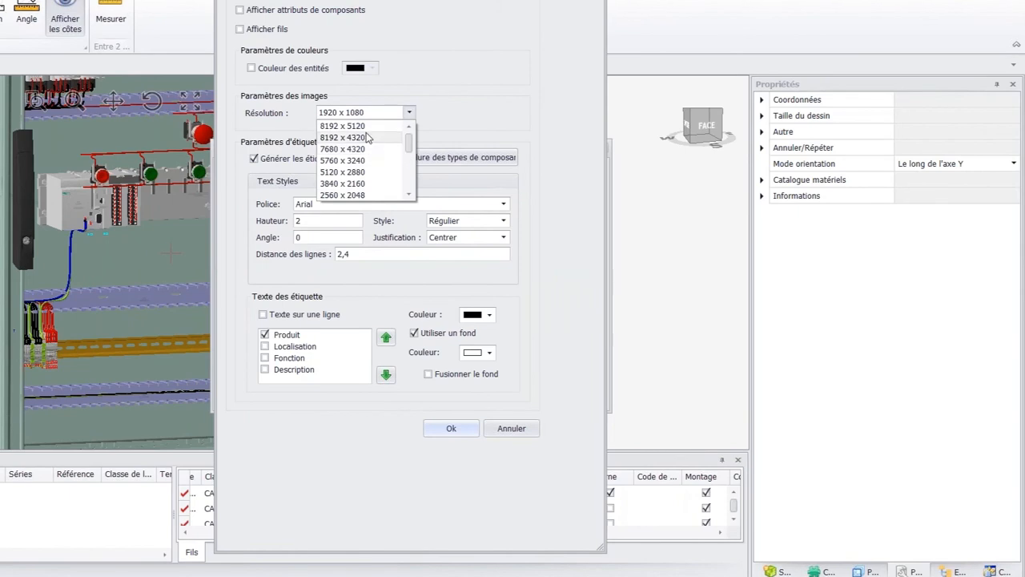
pyautogui.click(365, 127)
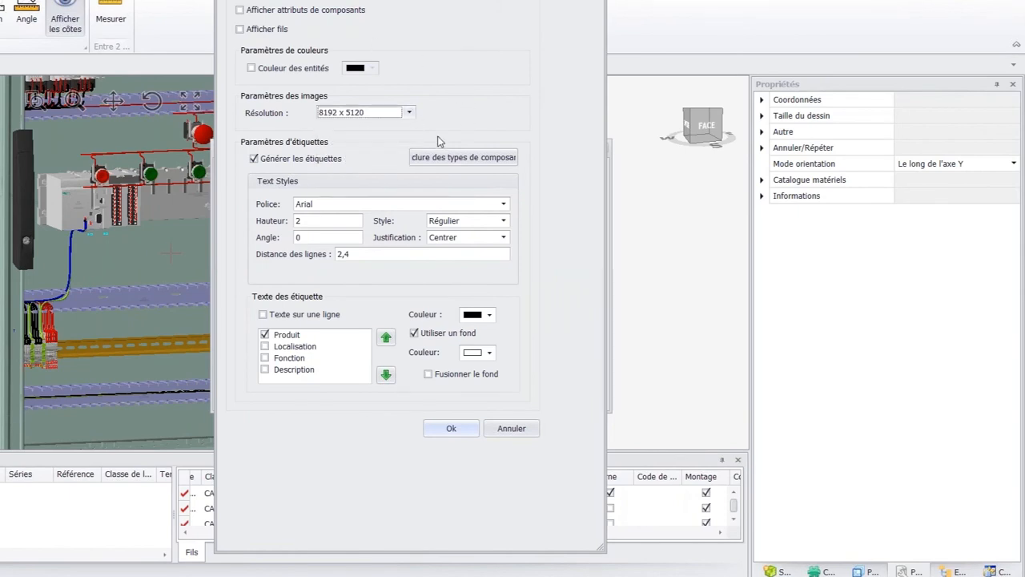
# - Exclude every component type except Borne and Composant from the print view's label generation
pyautogui.click(455, 157)
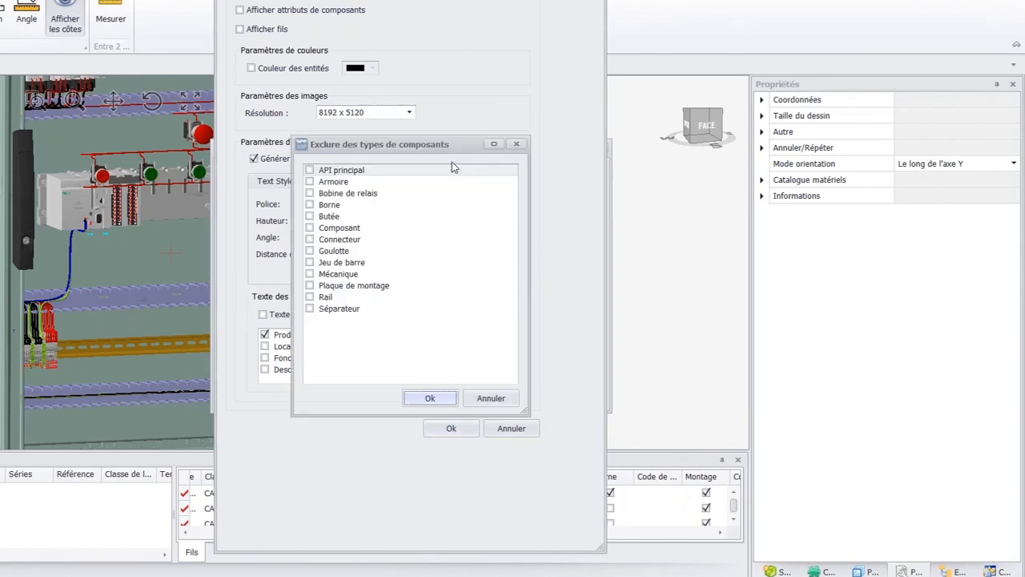
pyautogui.click(310, 171)
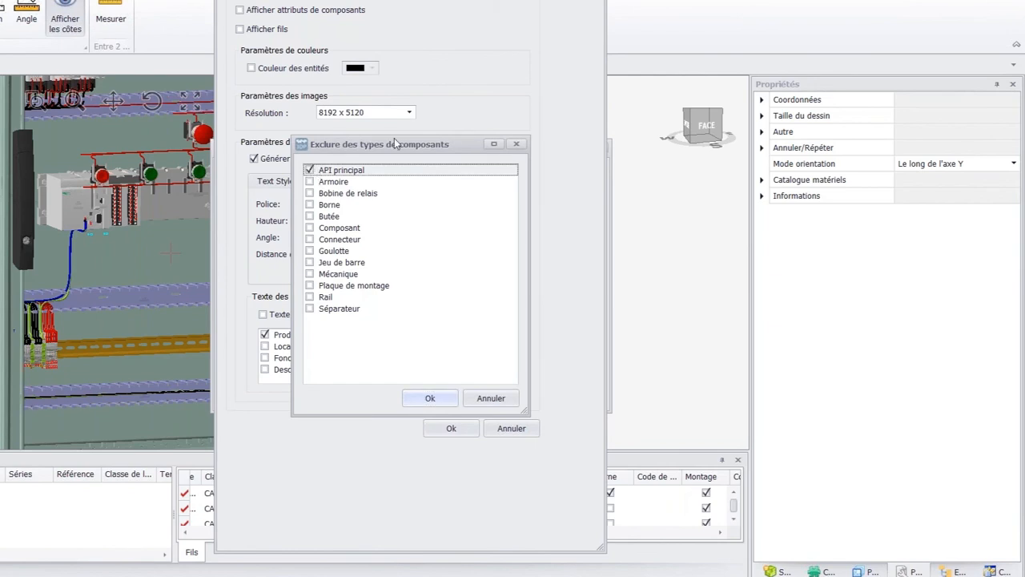
pyautogui.moveTo(387, 152); pyautogui.dragTo(490, 84)
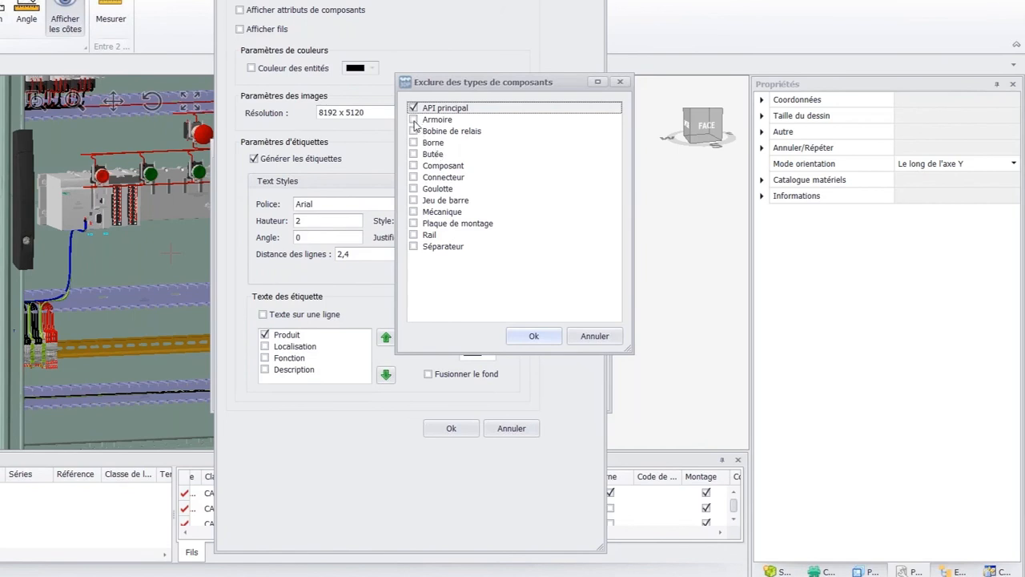
pyautogui.click(413, 119)
pyautogui.click(413, 132)
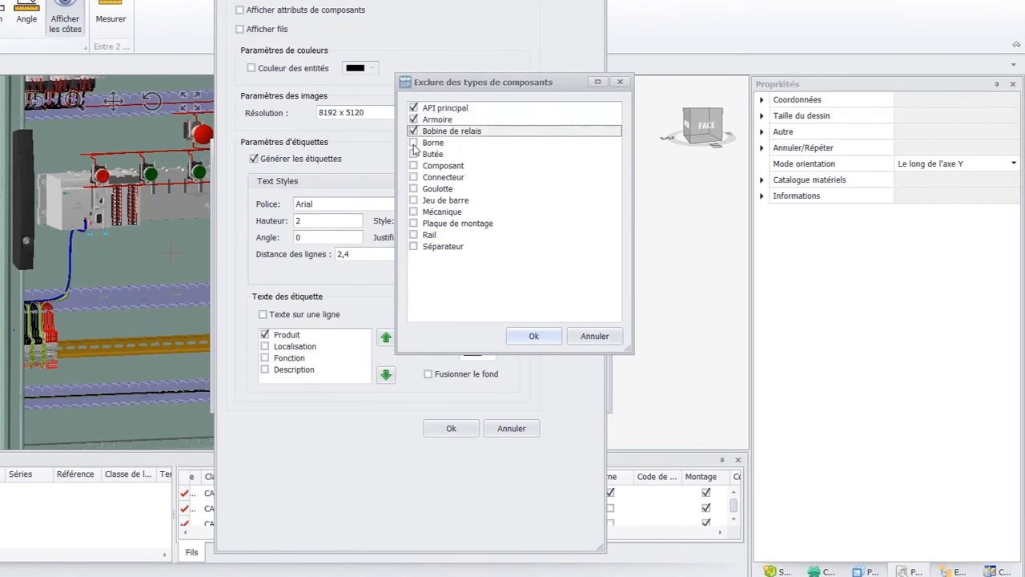
pyautogui.click(415, 145)
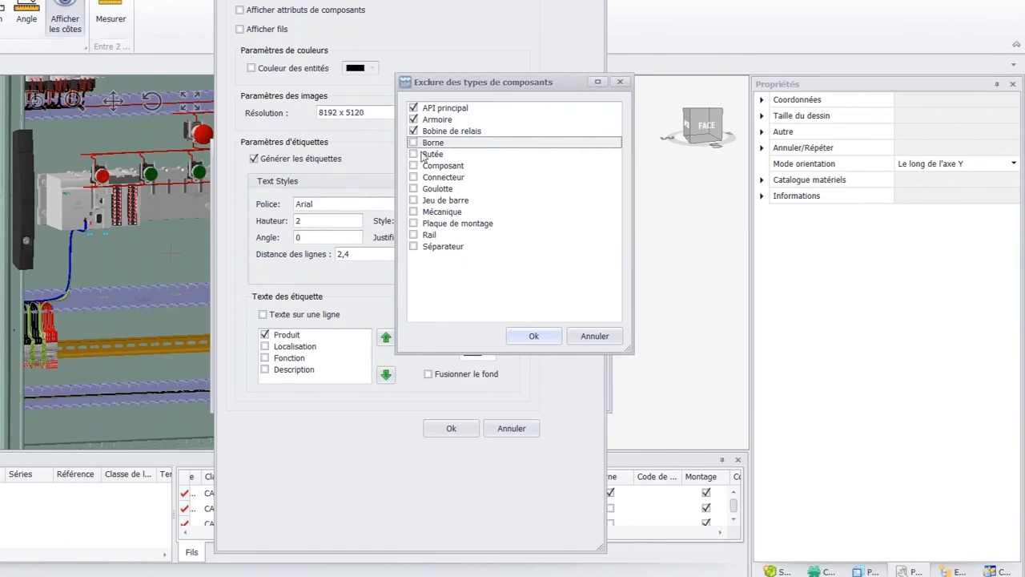
pyautogui.click(415, 154)
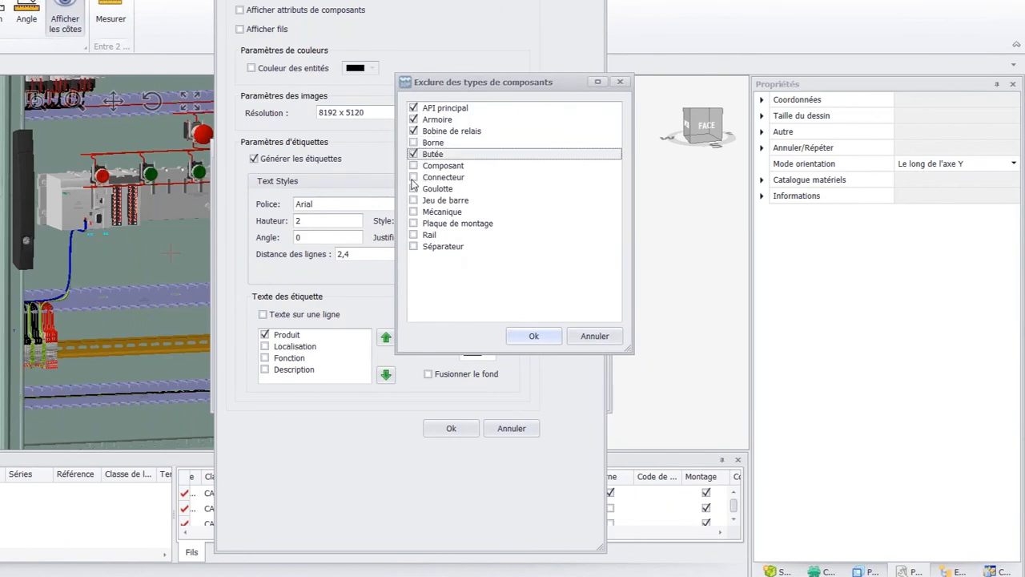
pyautogui.click(414, 178)
pyautogui.click(414, 190)
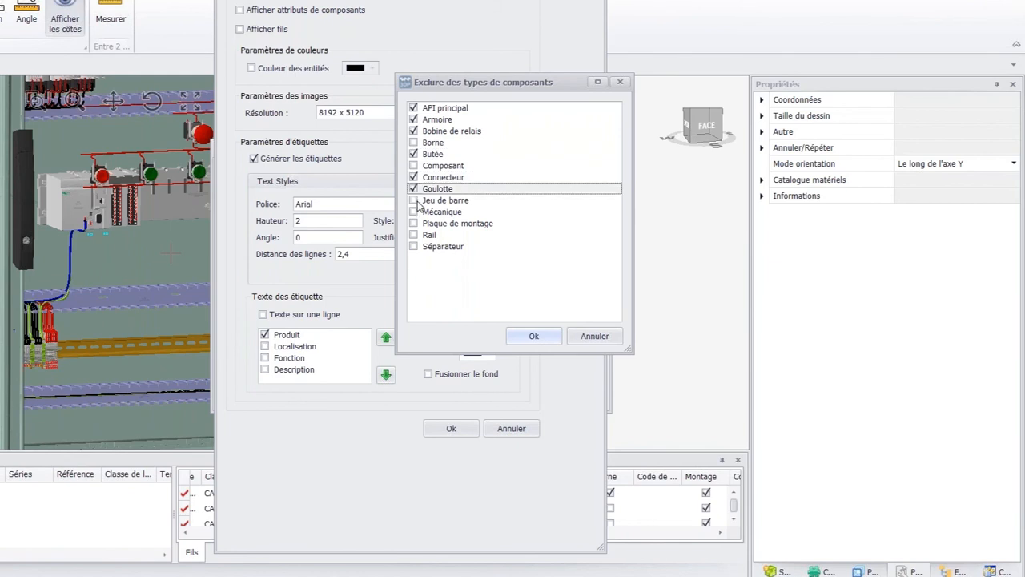
pyautogui.click(414, 200)
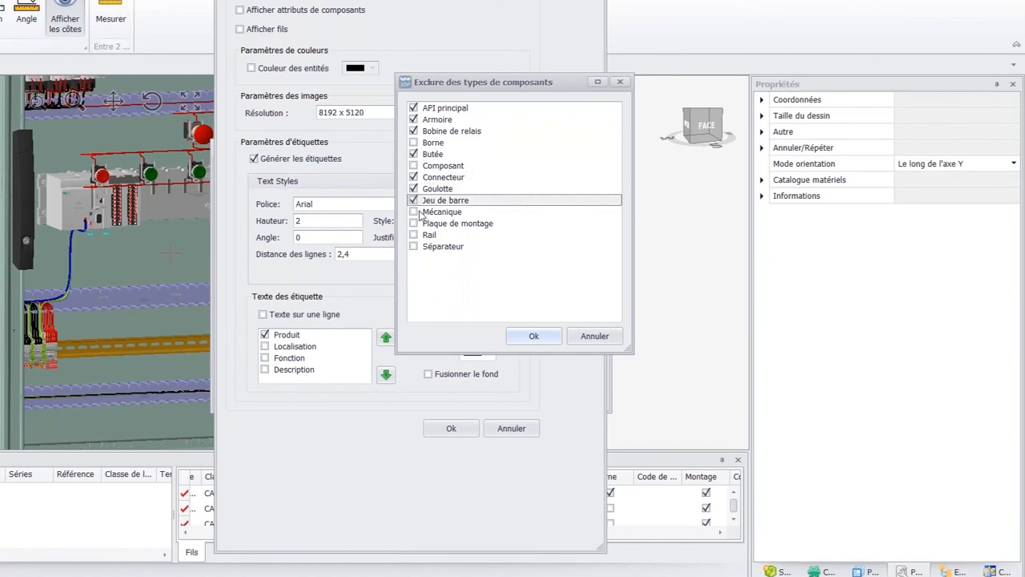
pyautogui.click(414, 212)
pyautogui.click(414, 223)
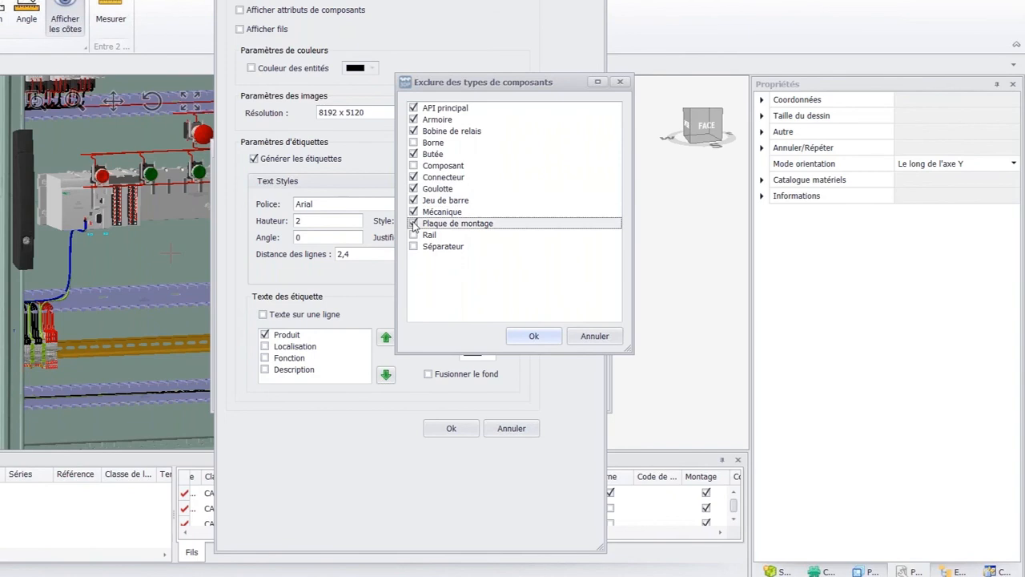
pyautogui.click(414, 235)
pyautogui.click(414, 246)
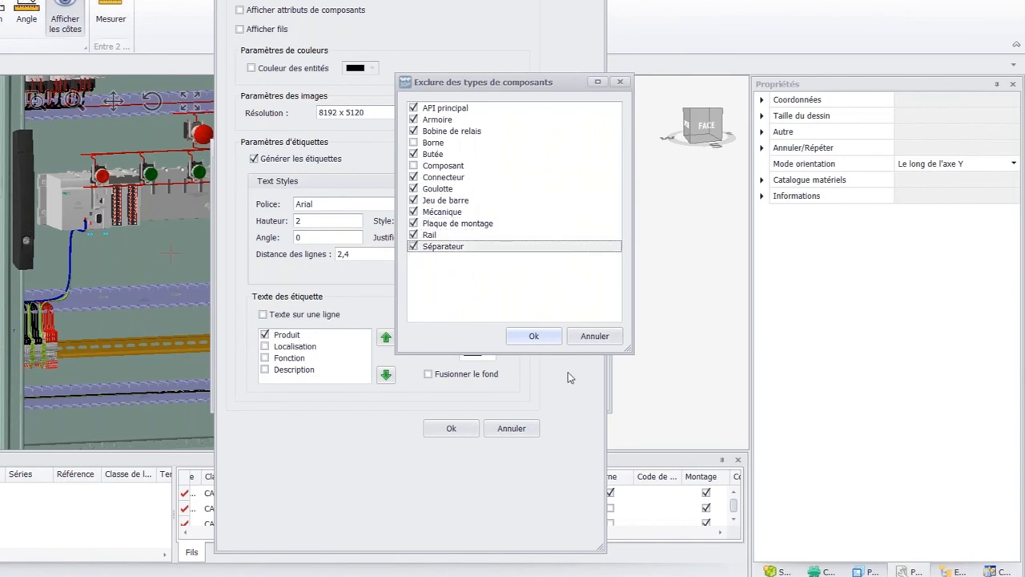
pyautogui.click(531, 337)
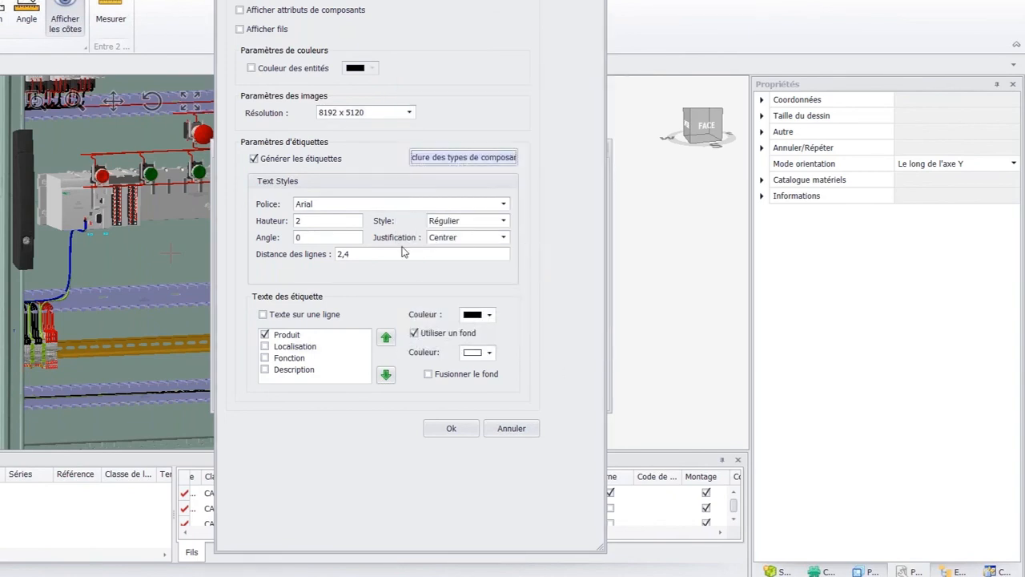
# - Set the label text height to 1 with Centre haut justification and disable the label background
pyautogui.click(313, 222)
pyautogui.write('1')
pyautogui.click(503, 238)
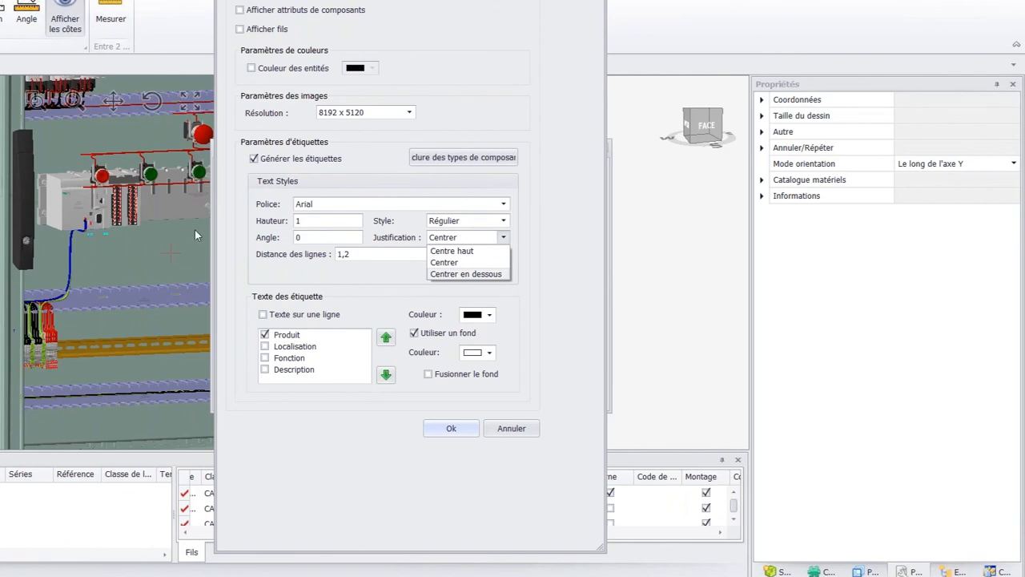
pyautogui.click(454, 251)
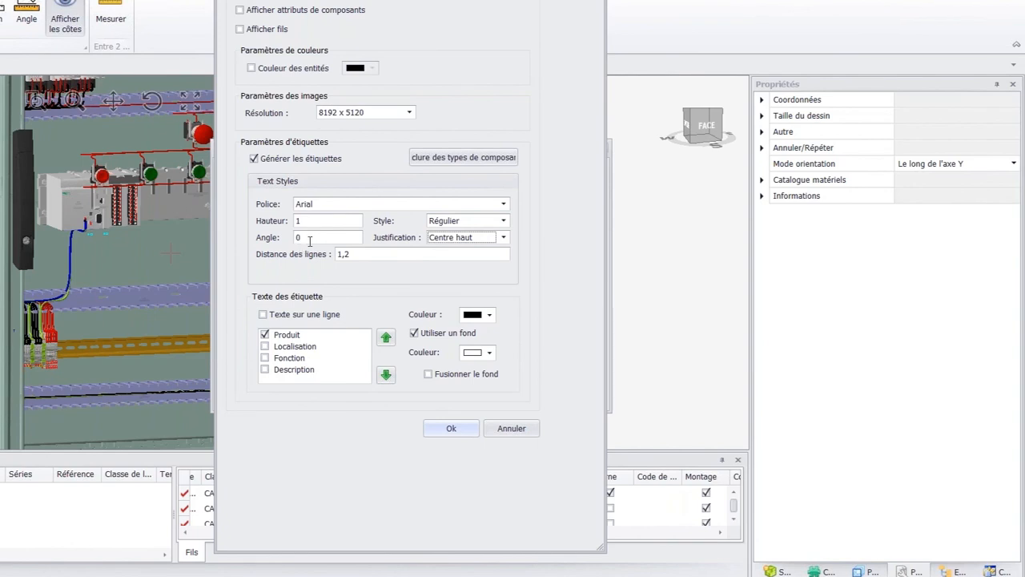
pyautogui.click(415, 334)
pyautogui.click(415, 334)
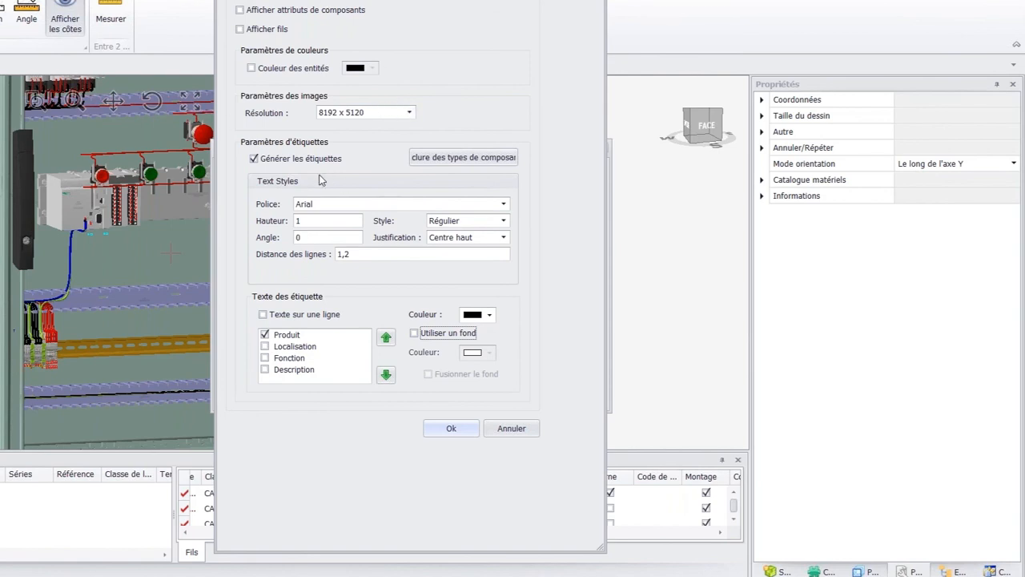
pyautogui.click(453, 429)
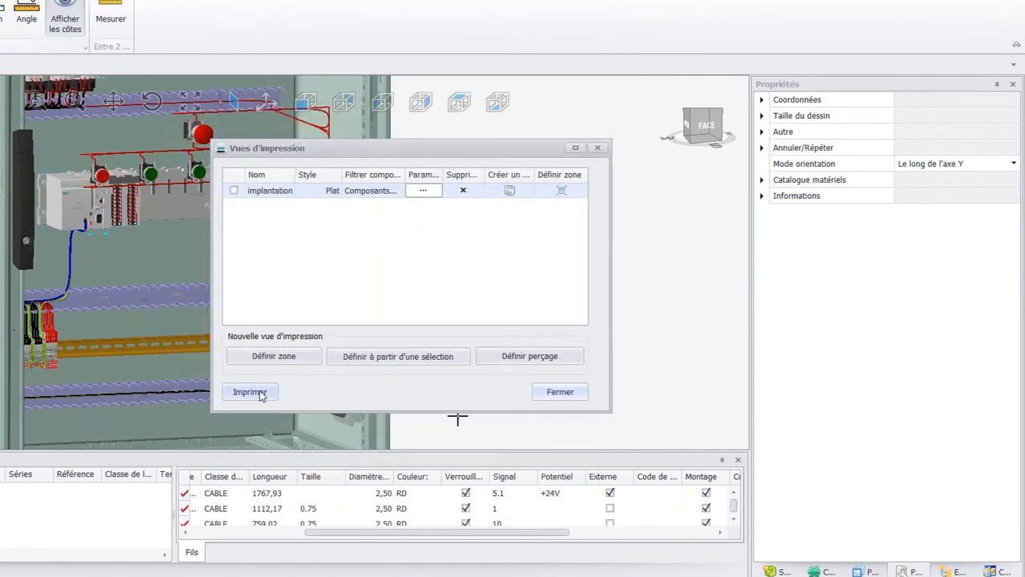
# - Set up printing of the implantation print view, fitted to the page, with Microsoft Print to PDF as the printer
pyautogui.click(250, 392)
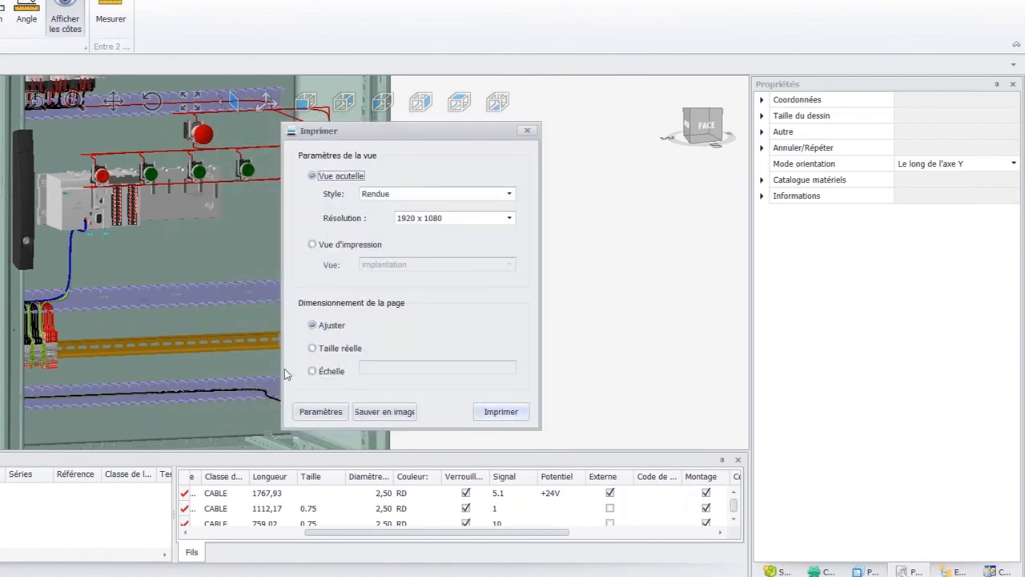
pyautogui.click(361, 246)
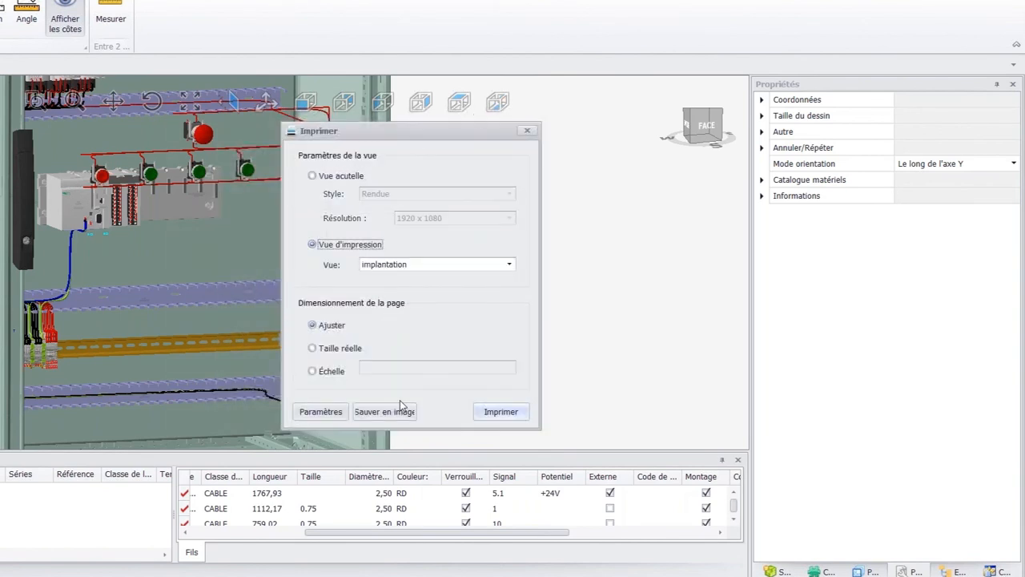
pyautogui.click(331, 414)
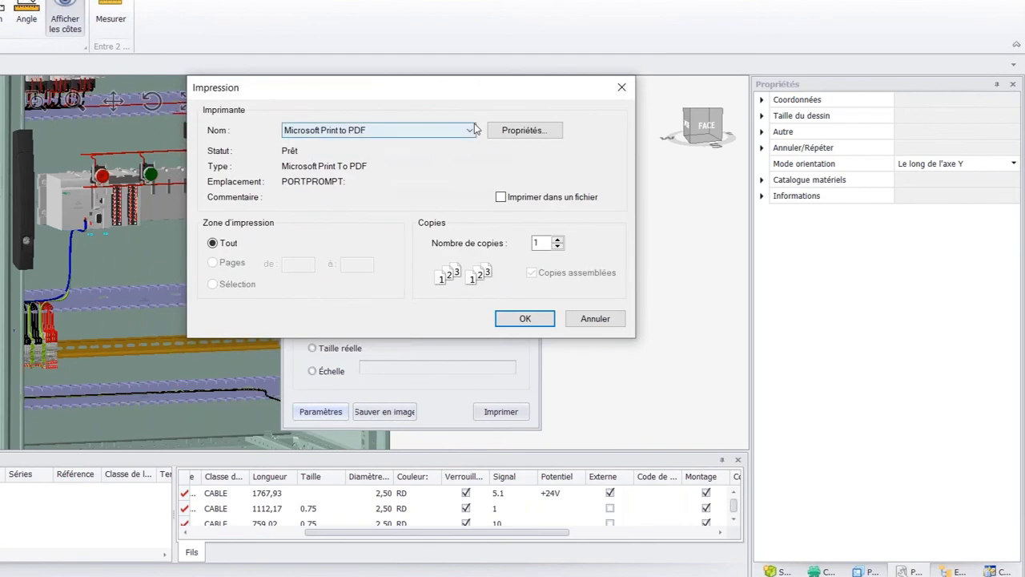
pyautogui.click(522, 319)
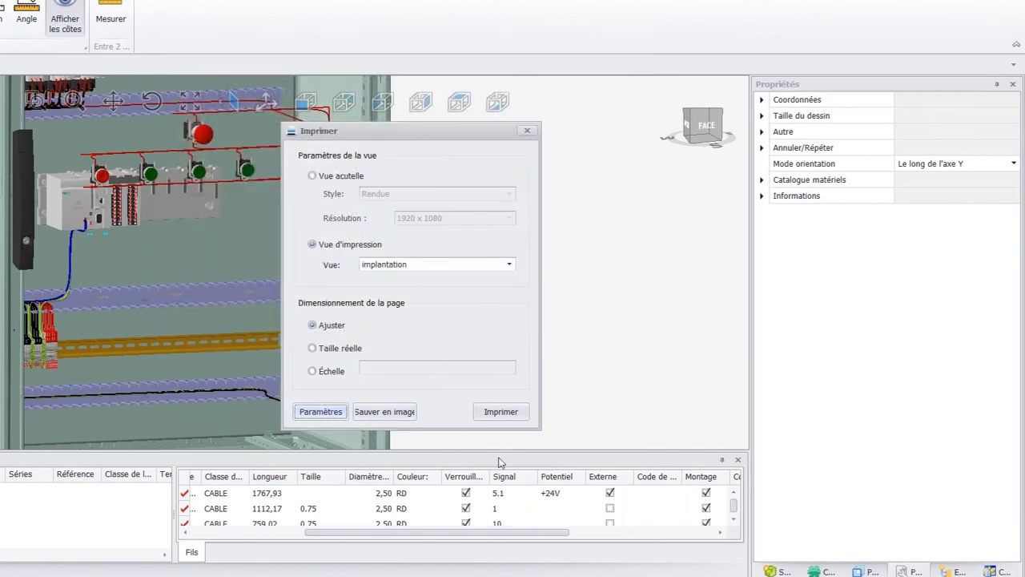
# - Print the view to a PDF file named implantation in the Webinar 09_02_21 folder
pyautogui.click(519, 413)
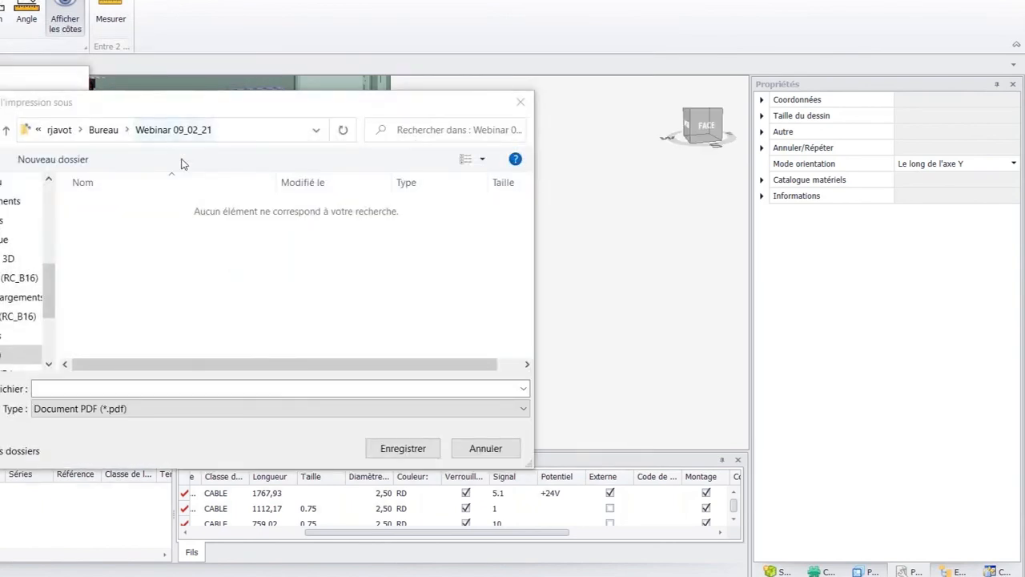
pyautogui.click(126, 390)
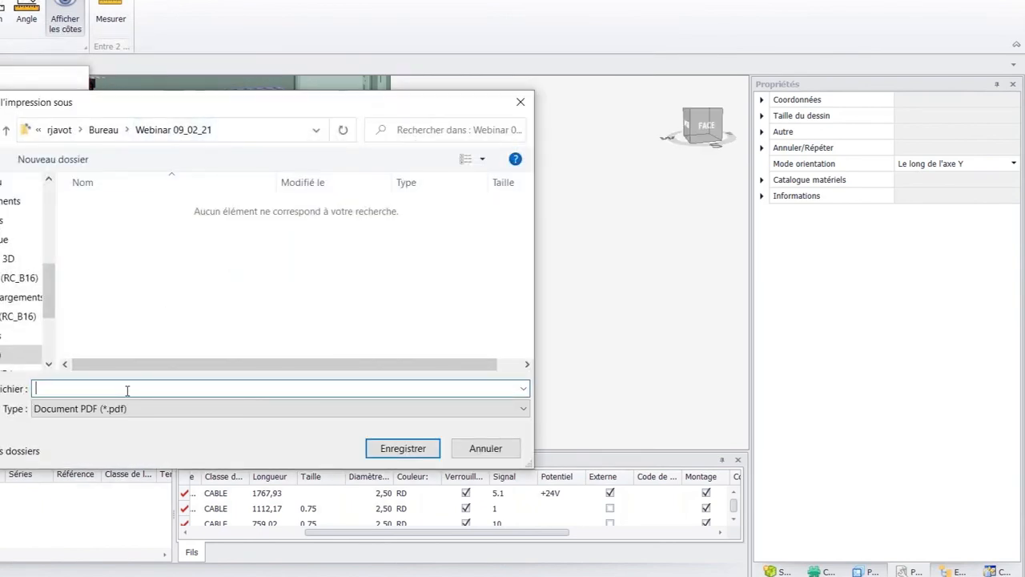
pyautogui.write('implantation')
pyautogui.click(386, 450)
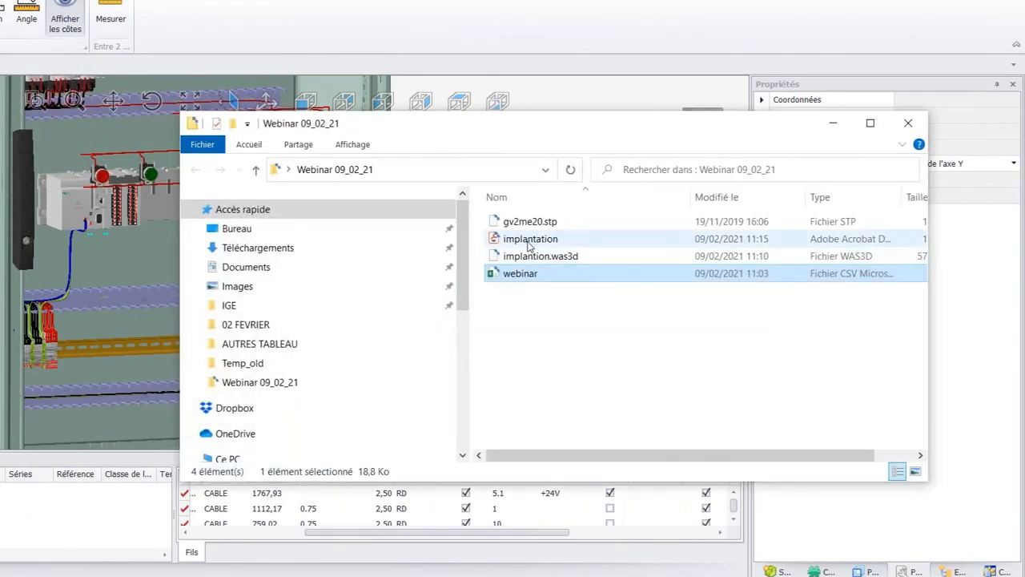
# - Open the implantation PDF, examine the component labels on the mounting plate up close, and close the file and its folder
pyautogui.doubleClick(529, 241)
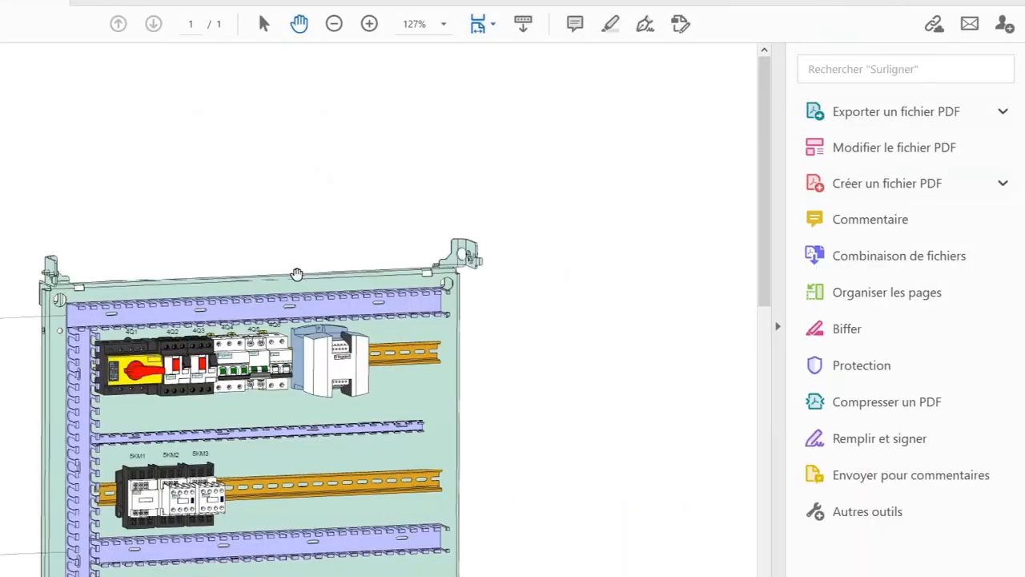
pyautogui.scroll(-3, 286, 267)
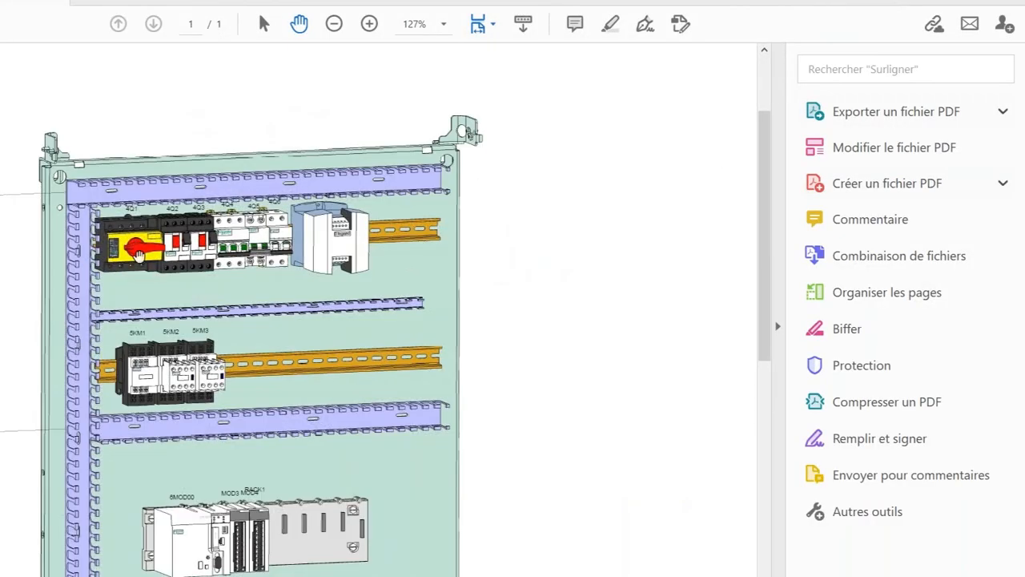
pyautogui.keyDown('ctrl'); pyautogui.scroll(3, 59, 225); pyautogui.keyUp('ctrl')
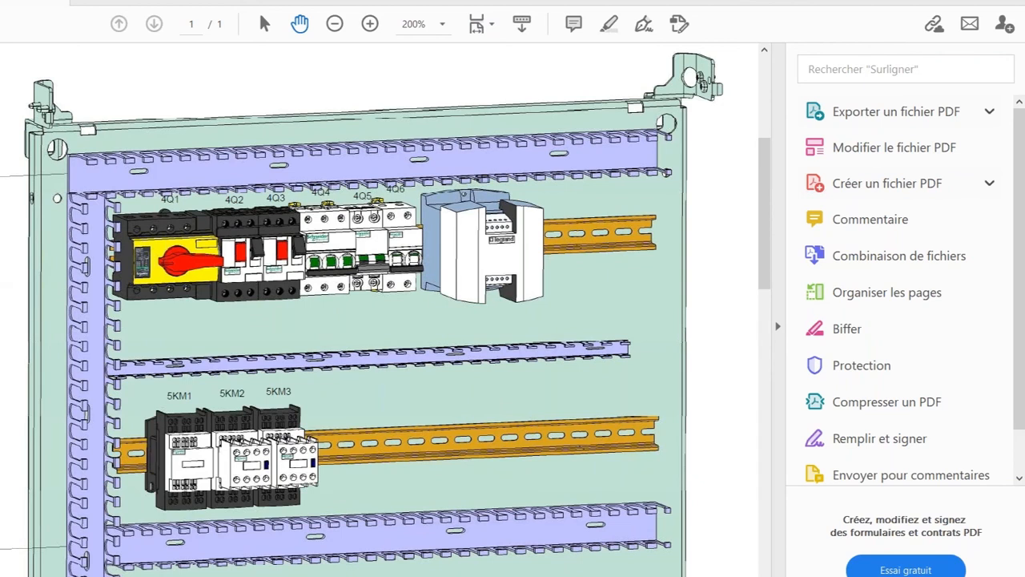
pyautogui.scroll(-1, 384, 309)
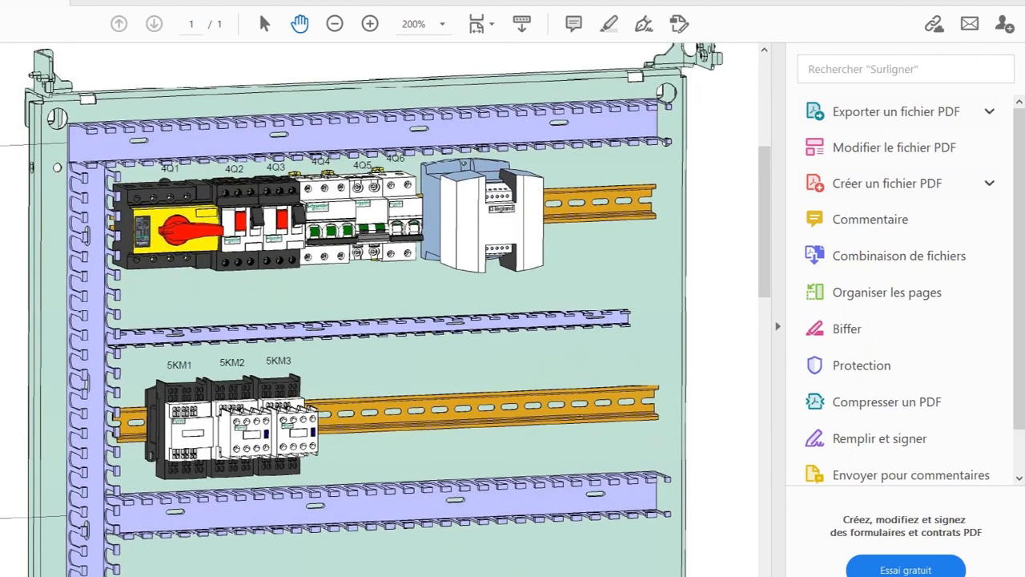
pyautogui.keyDown('ctrl'); pyautogui.scroll(-3, 288, 317); pyautogui.keyUp('ctrl')
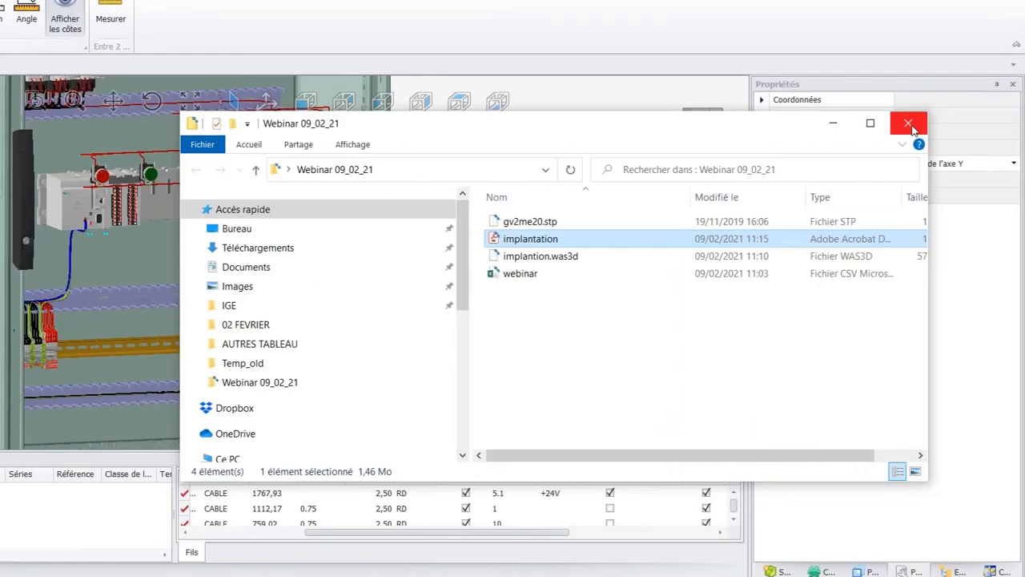
pyautogui.click(911, 126)
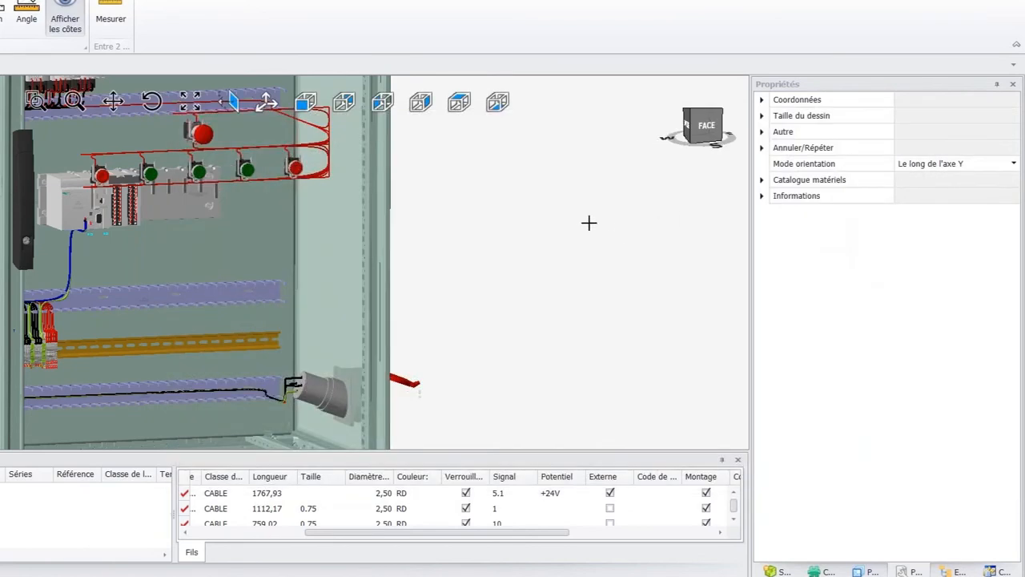
pyautogui.scroll(-5, 588, 223)
pyautogui.scroll(1, 488, 201)
pyautogui.scroll(1, 495, 181)
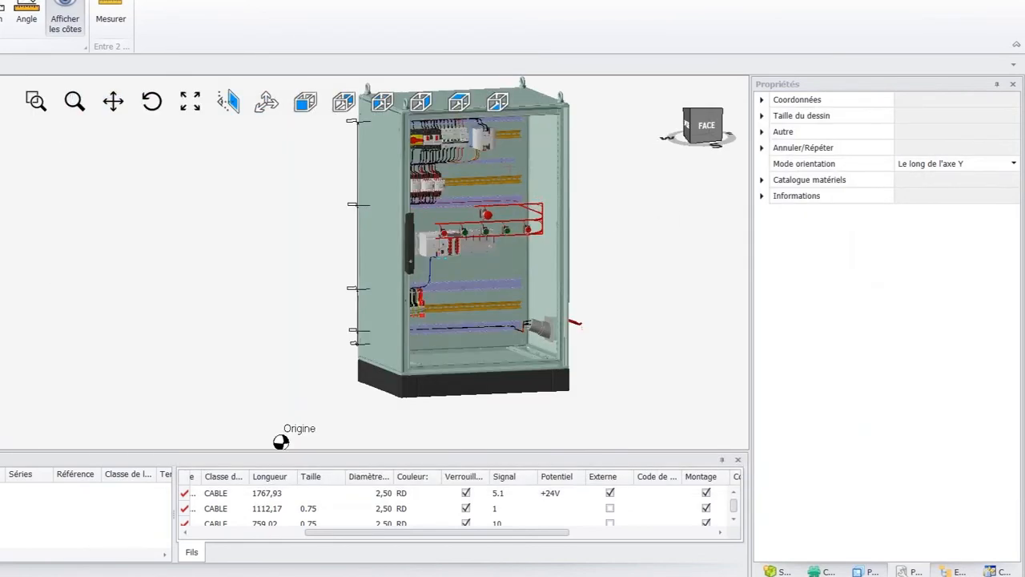
pyautogui.scroll(1, 508, 233)
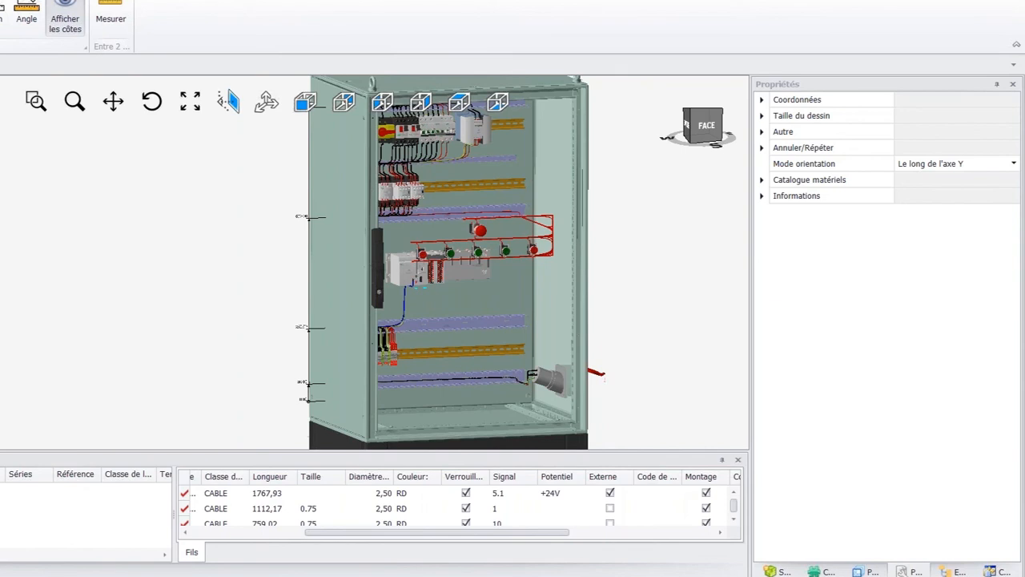
# - Open the Webinar 09_02_21 folder from the desktop and place its window beside the 3D cabinet window
pyautogui.click(62, 0)
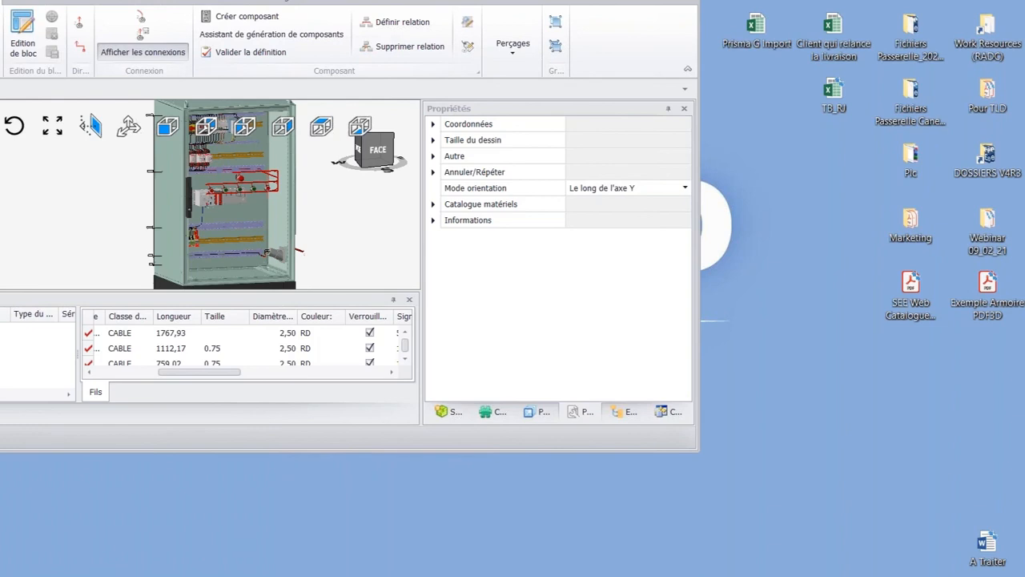
pyautogui.click(995, 224)
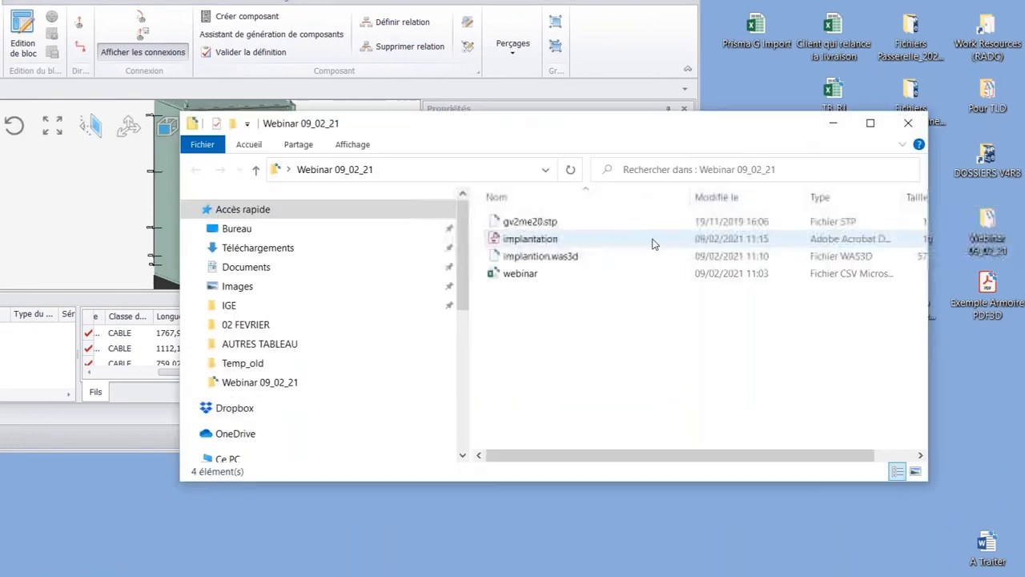
pyautogui.moveTo(531, 124); pyautogui.dragTo(1016, 93)
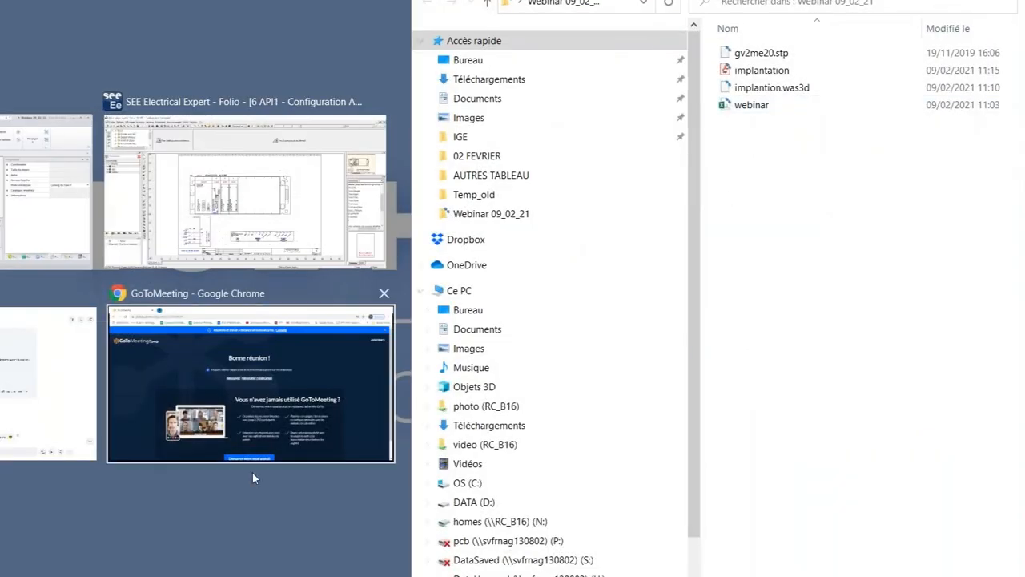
pyautogui.click(233, 551)
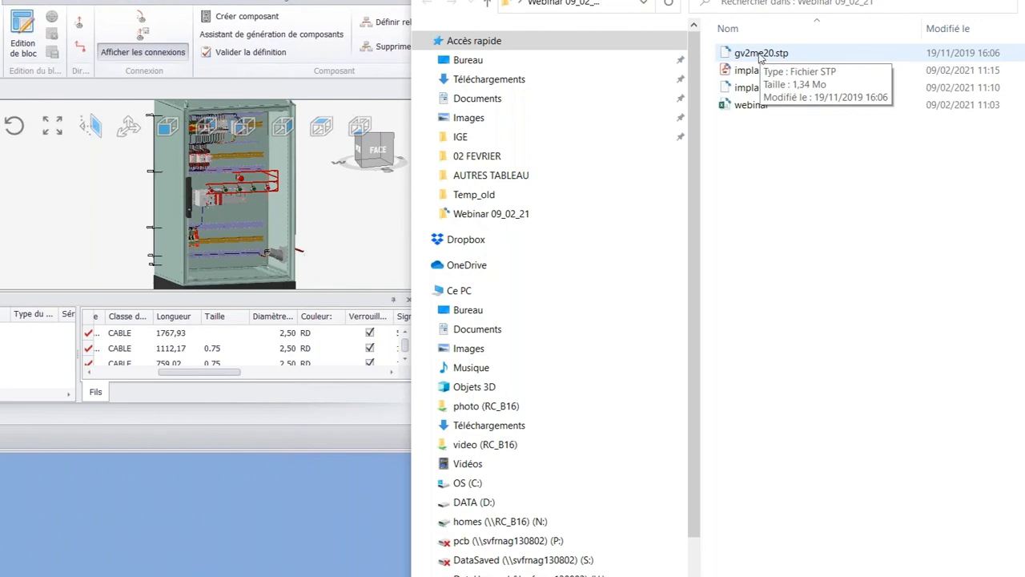
# - Import the STEP file gv2me20.stp from the Webinar 09_02_21 folder into the 3D workspace
pyautogui.moveTo(760, 55)
pyautogui.mouseDown()
pyautogui.moveTo(609, 89)
pyautogui.moveTo(497, 241)
pyautogui.moveTo(336, 201)
pyautogui.moveTo(240, 192)
pyautogui.mouseUp()
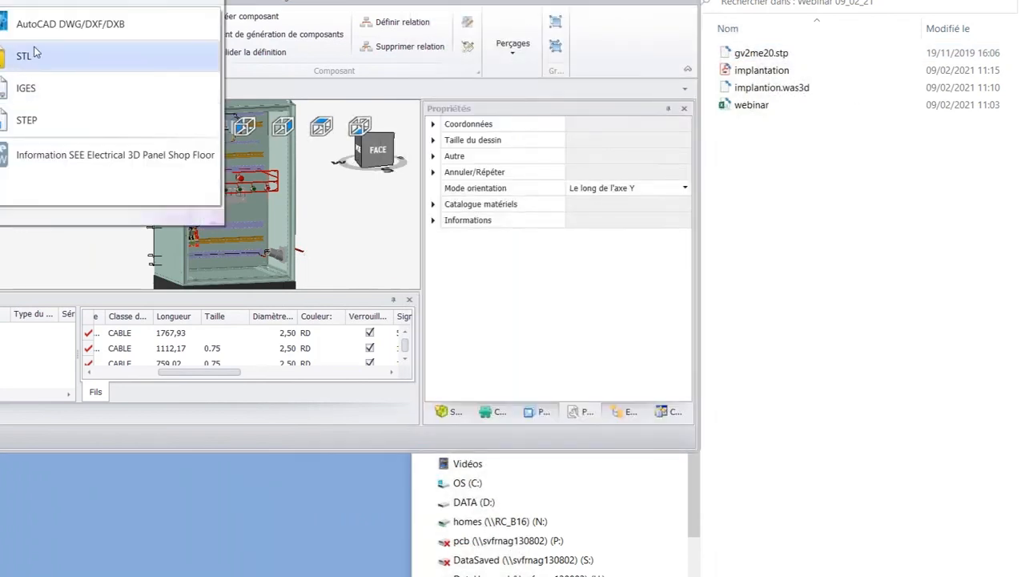
pyautogui.click(782, 150)
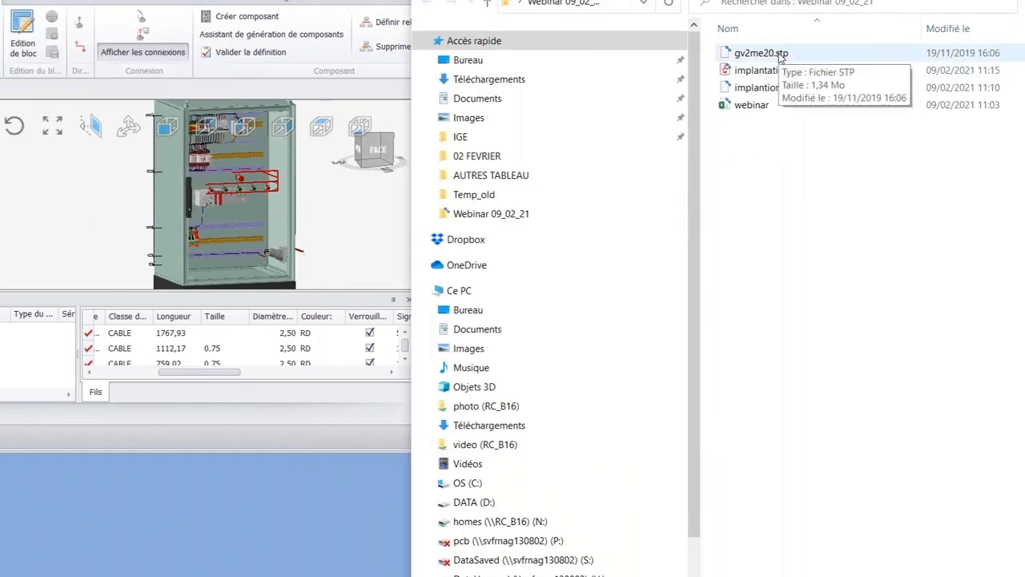
pyautogui.moveTo(780, 56)
pyautogui.mouseDown()
pyautogui.moveTo(473, 90)
pyautogui.moveTo(113, 242)
pyautogui.moveTo(71, 247)
pyautogui.mouseUp()
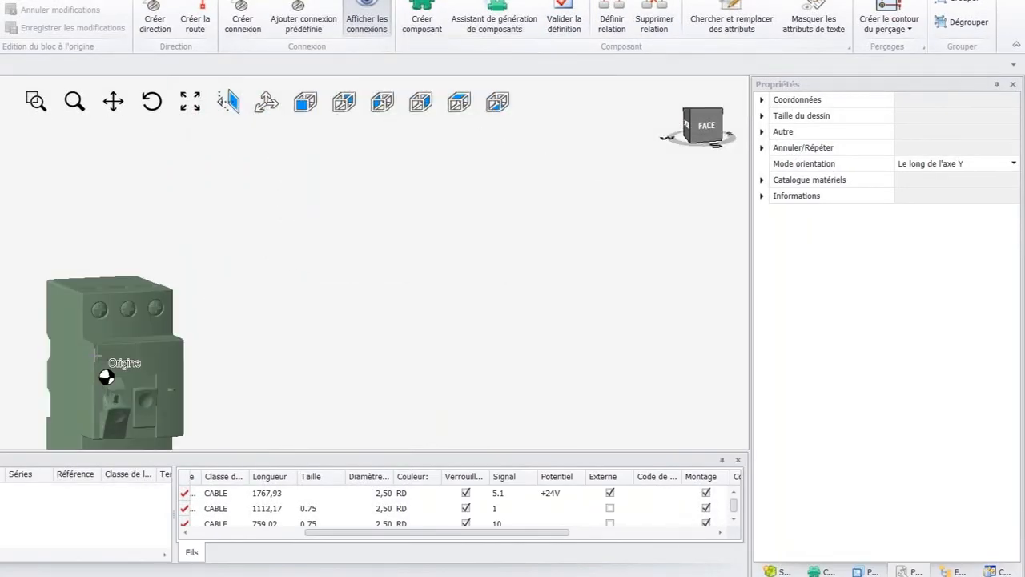
# - Start creating a component of type Composant from the imported circuit breaker and inspect its side for the reference point
pyautogui.click(94, 351)
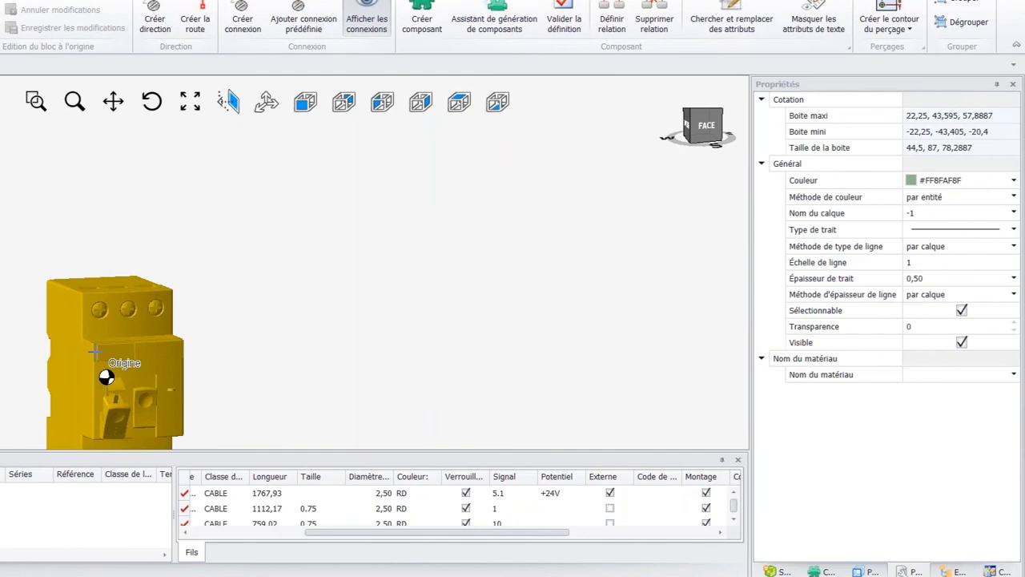
pyautogui.rightClick(95, 350)
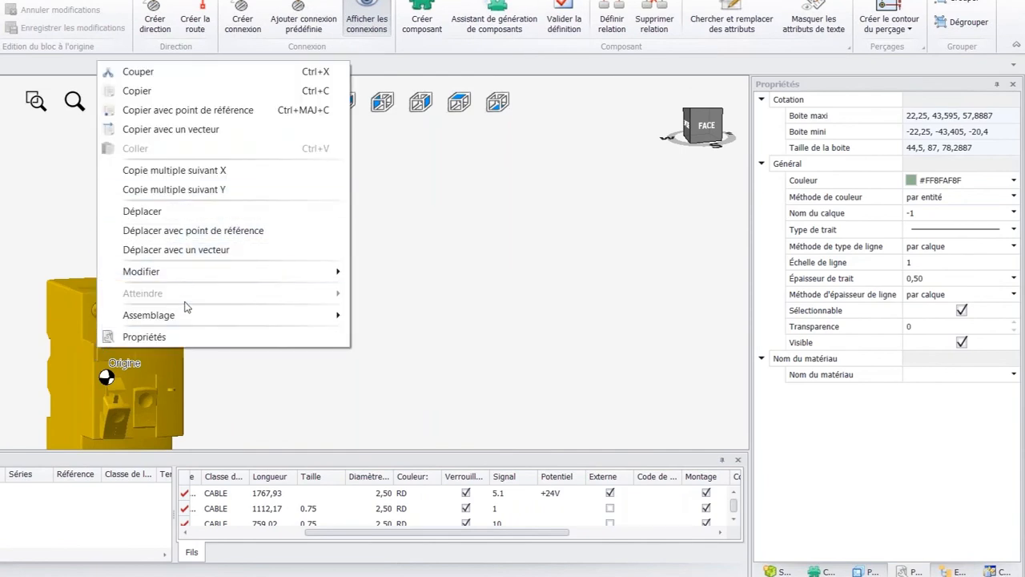
pyautogui.moveTo(185, 315)
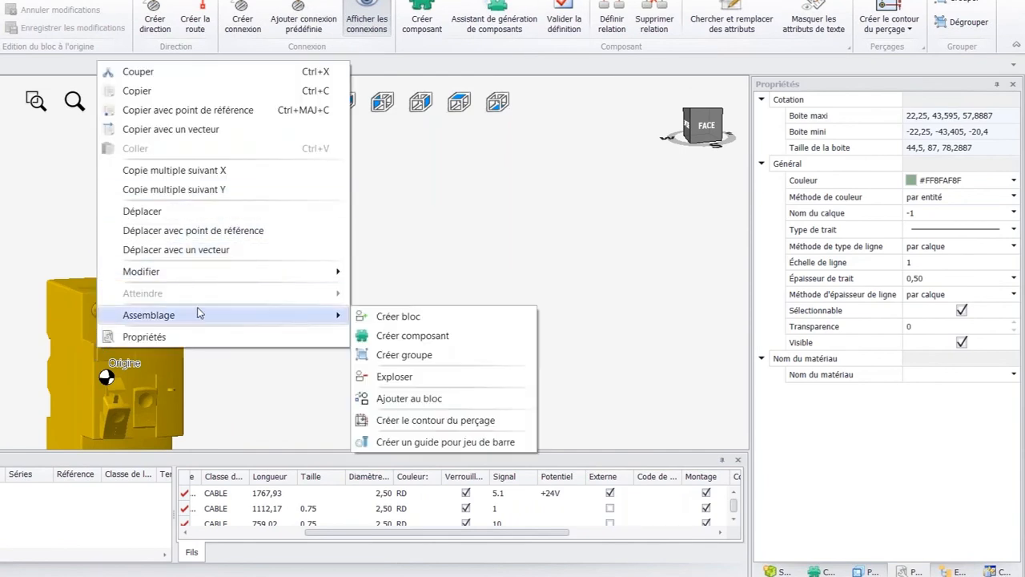
pyautogui.click(401, 335)
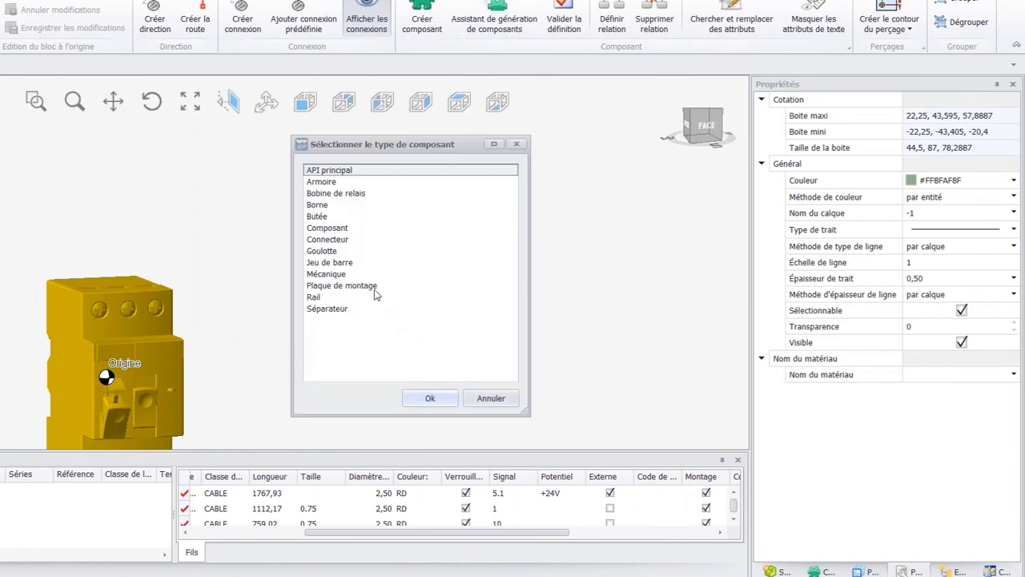
pyautogui.click(337, 230)
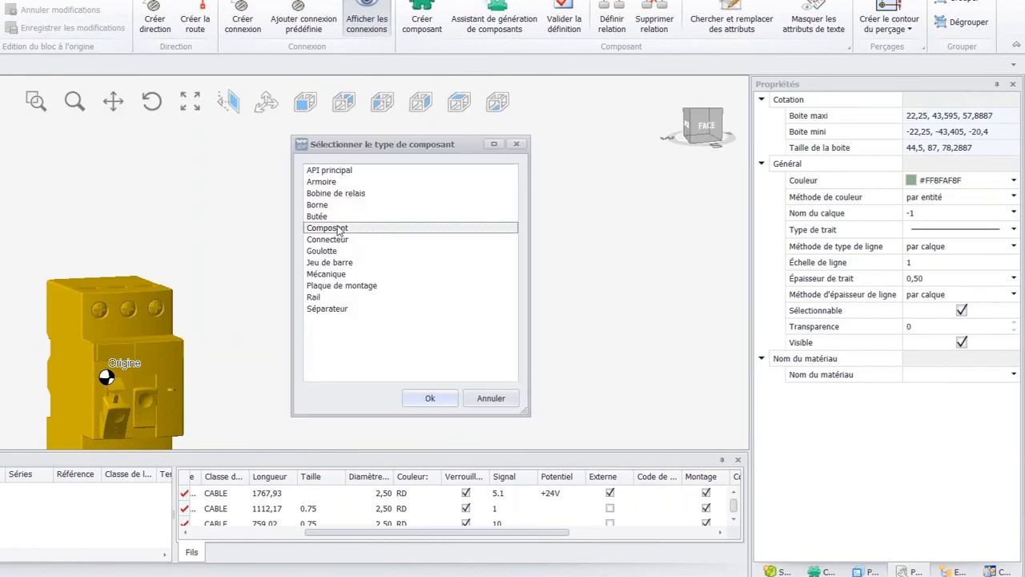
pyautogui.click(431, 399)
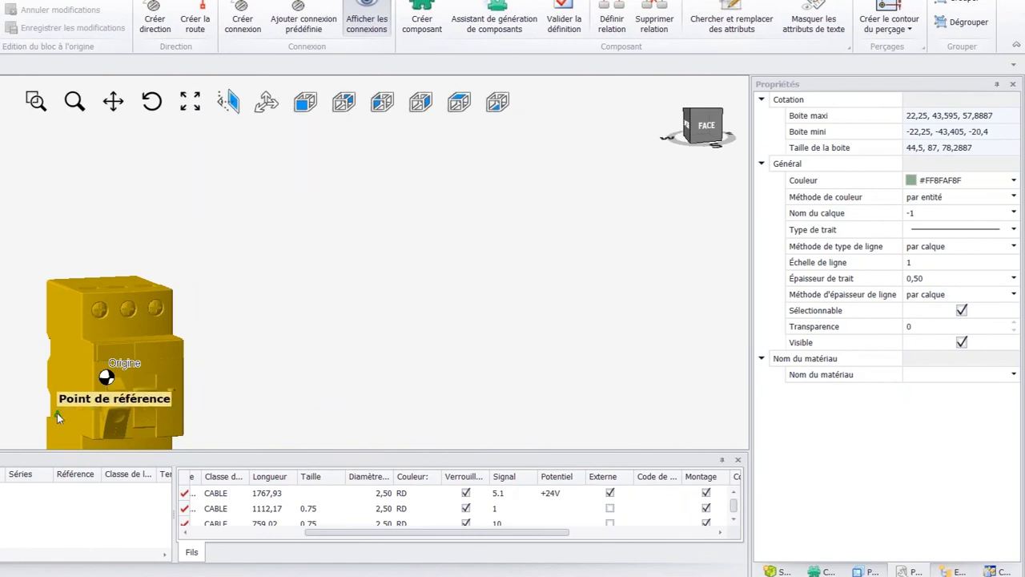
pyautogui.moveTo(57, 412); pyautogui.dragTo(222, 410)
pyautogui.scroll(2, 3, 424)
pyautogui.moveTo(2, 425); pyautogui.dragTo(32, 440, button='middle')
pyautogui.scroll(5, 55, 427)
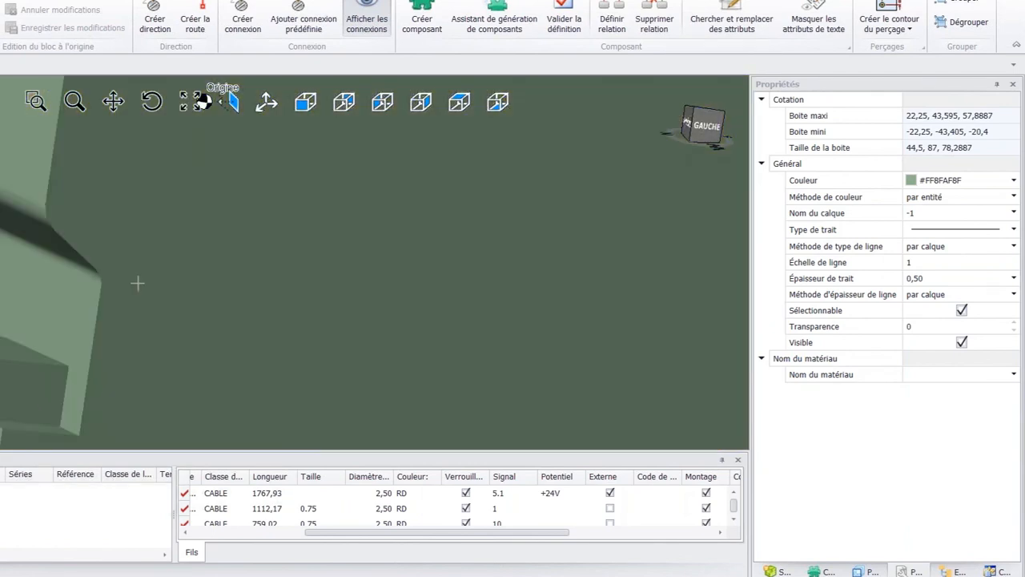
# - Examine the circuit breaker's upper terminal screws and wire openings up close from the front and above
pyautogui.moveTo(137, 283)
pyautogui.mouseDown(button='middle')
pyautogui.moveTo(136, 293)
pyautogui.moveTo(24, 268)
pyautogui.moveTo(0, 279)
pyautogui.moveTo(119, 273)
pyautogui.moveTo(103, 286)
pyautogui.moveTo(128, 291)
pyautogui.mouseUp(button='middle')
pyautogui.scroll(-5, 128, 290)
pyautogui.scroll(-3, 157, 274)
pyautogui.scroll(3, 191, 129)
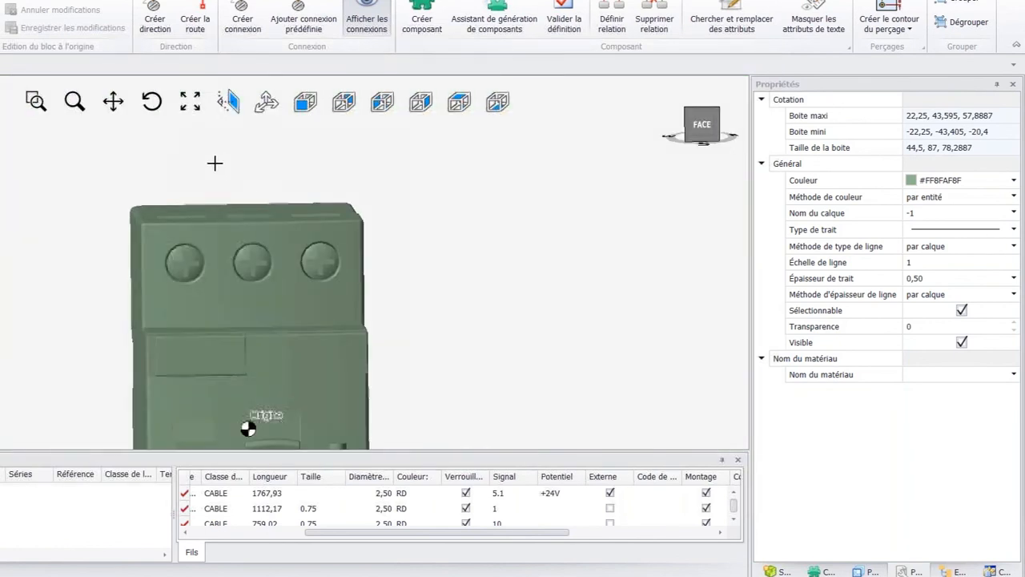
pyautogui.scroll(1, 364, 268)
pyautogui.moveTo(364, 268); pyautogui.dragTo(1, 258, button='middle')
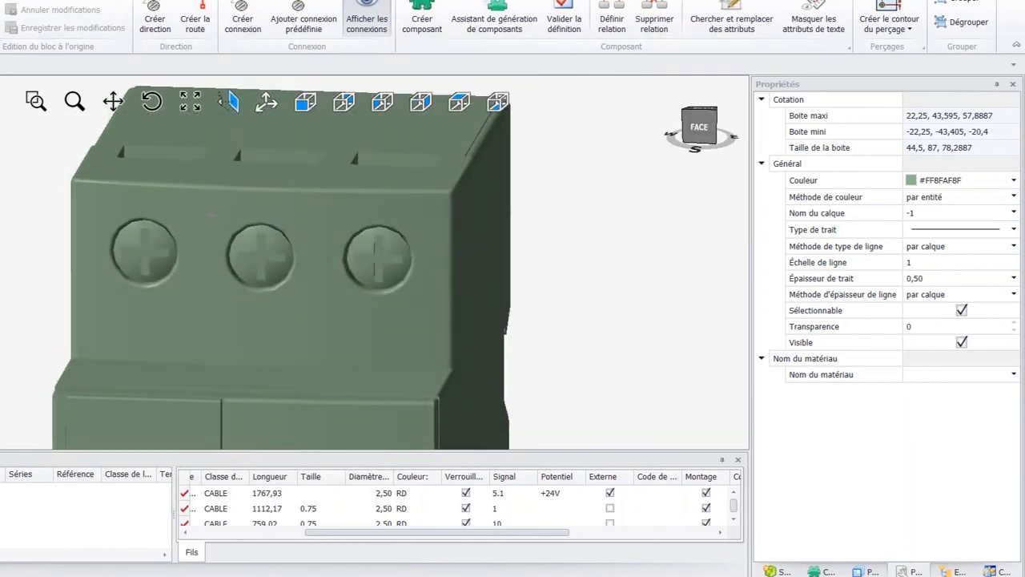
pyautogui.scroll(-3, 258, 371)
pyautogui.scroll(3, 259, 371)
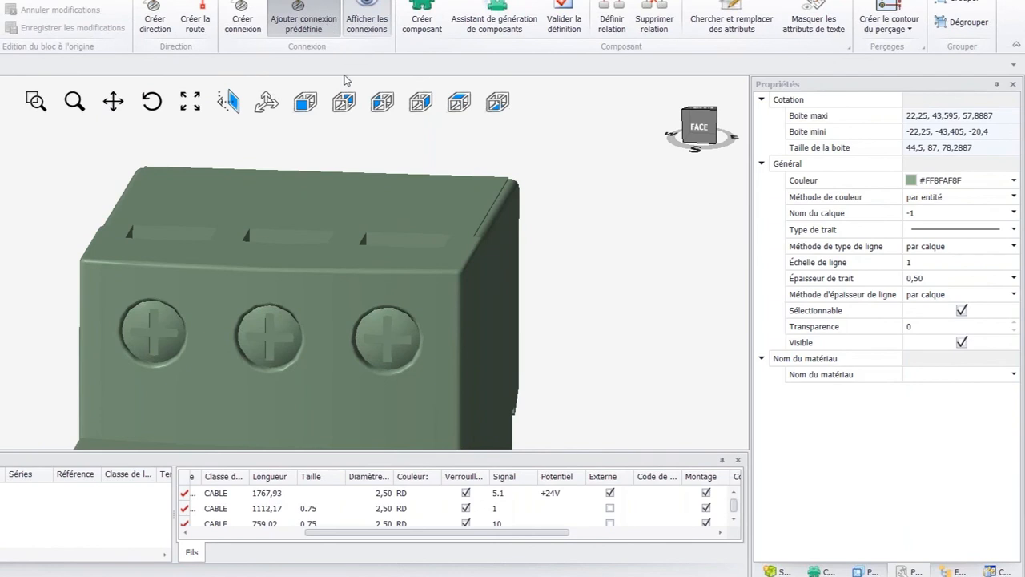
# - Start adding a predefined connection to the circuit breaker with the Bottom direction
pyautogui.click(286, 37)
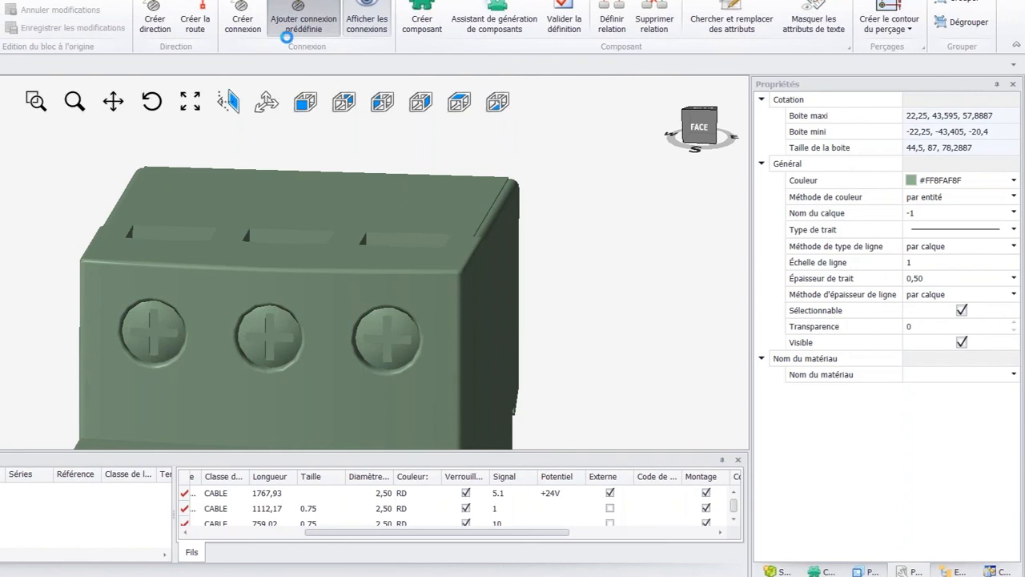
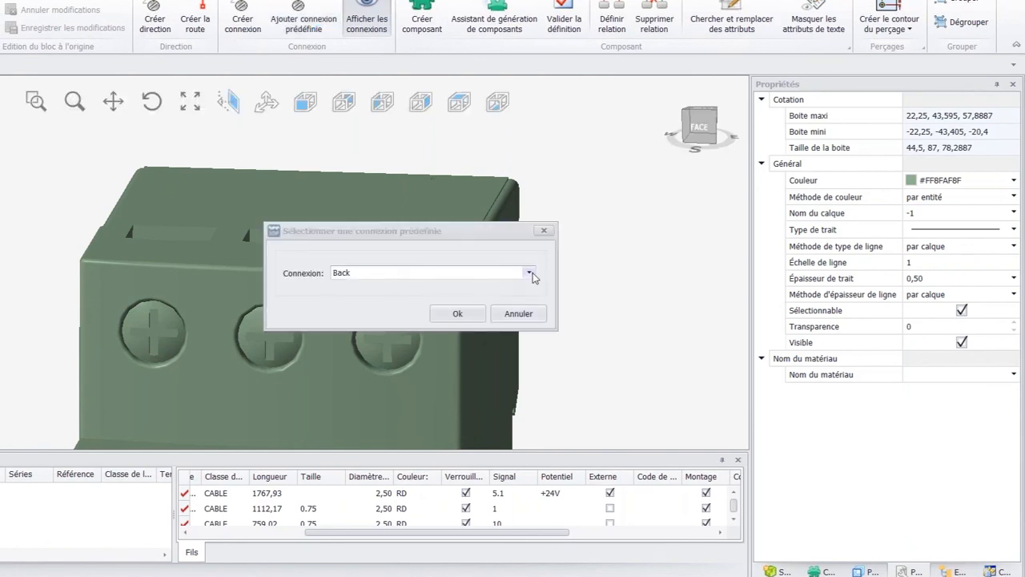
pyautogui.click(528, 273)
pyautogui.scroll(-1, 409, 304)
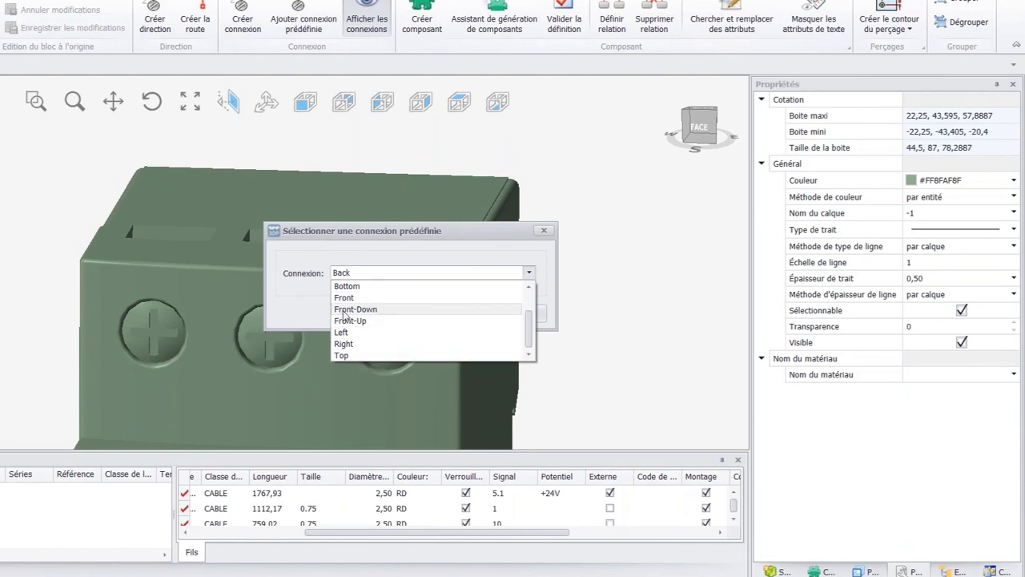
pyautogui.scroll(1, 354, 324)
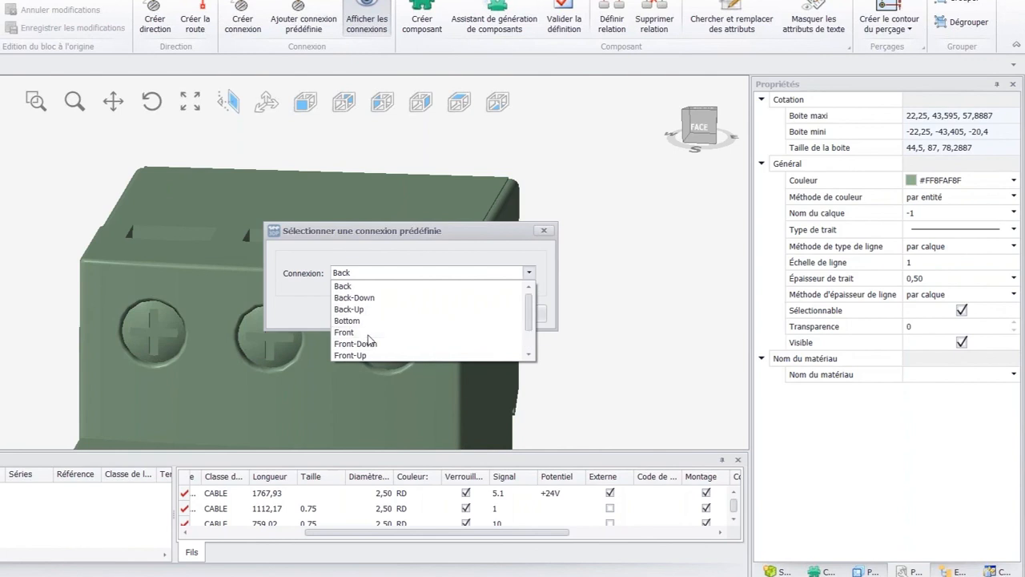
pyautogui.click(354, 320)
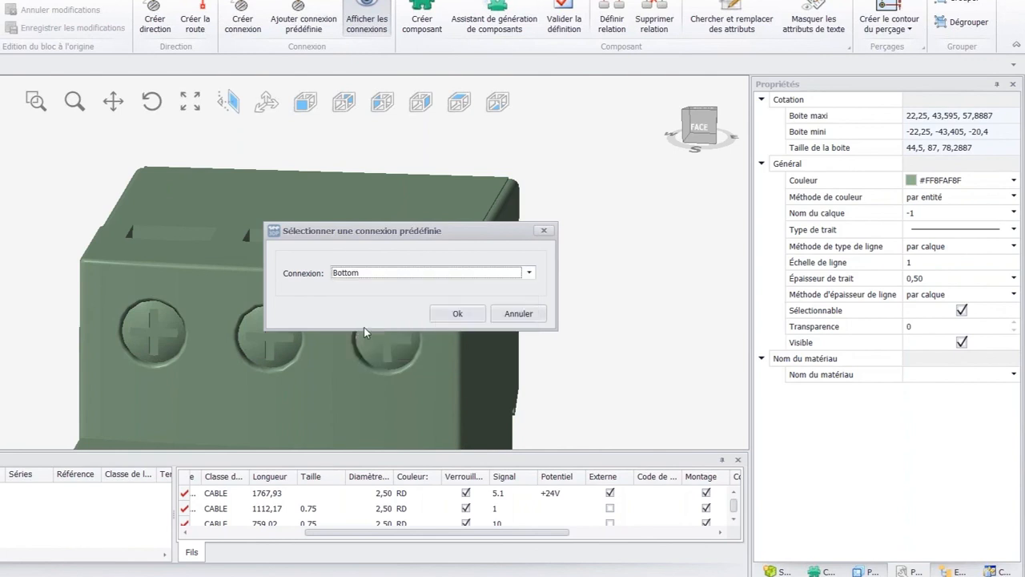
pyautogui.click(452, 314)
# - Place a Bottom connection at the centre of each of the three wire openings on the breaker's underside, using two opposite corners
pyautogui.scroll(-5, 253, 290)
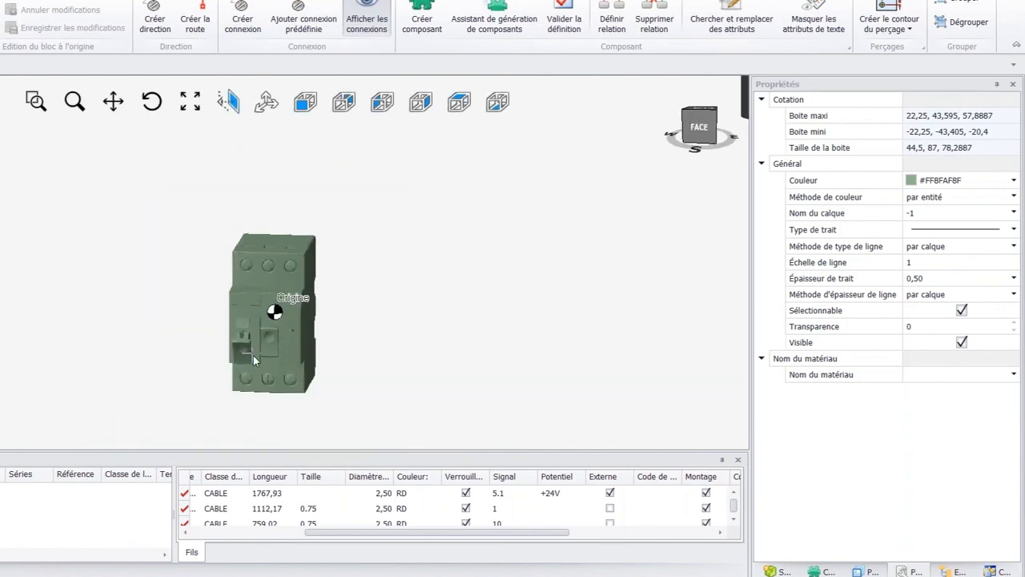
pyautogui.moveTo(251, 395)
pyautogui.mouseDown(button='middle')
pyautogui.moveTo(257, 346)
pyautogui.moveTo(297, 339)
pyautogui.moveTo(293, 254)
pyautogui.mouseUp(button='middle')
pyautogui.scroll(-2, 254, 351)
pyautogui.scroll(5, 253, 385)
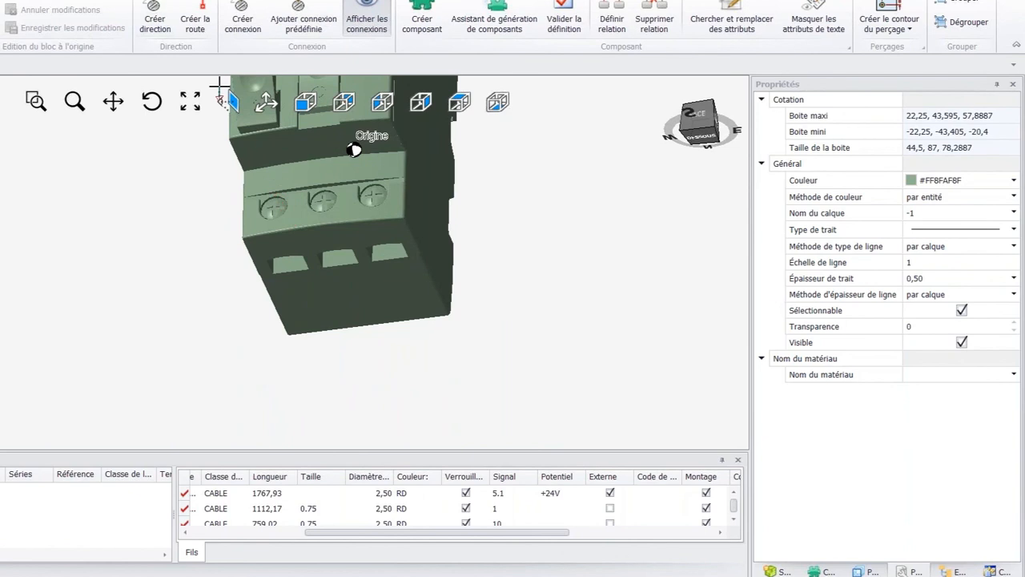
pyautogui.scroll(3, 277, 277)
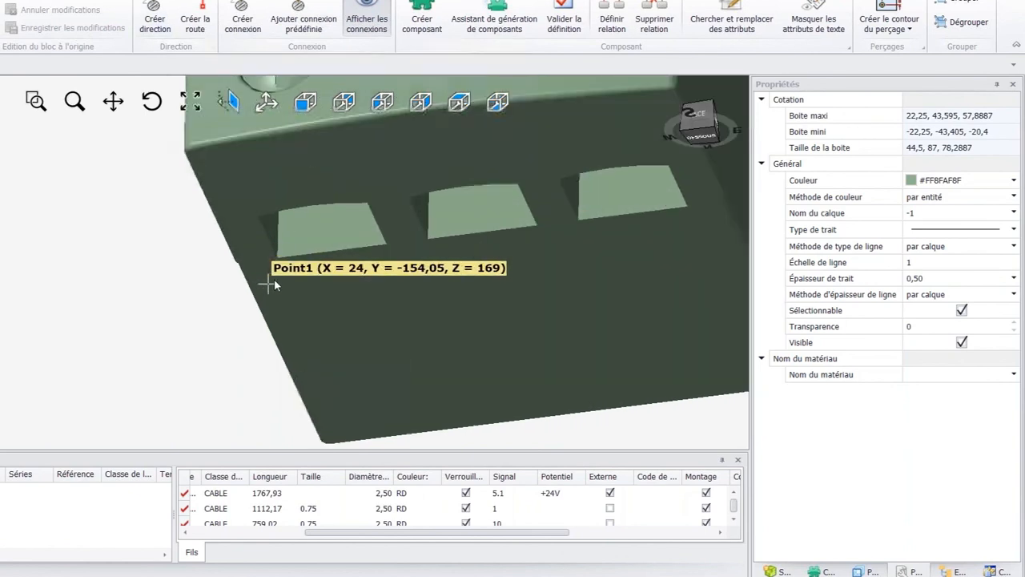
pyautogui.click(280, 265)
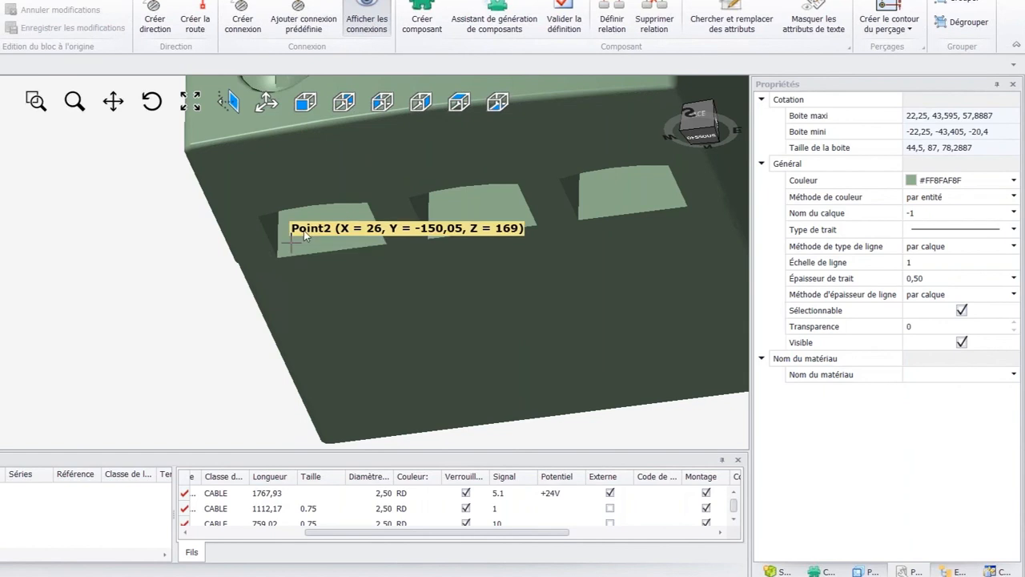
pyautogui.click(367, 209)
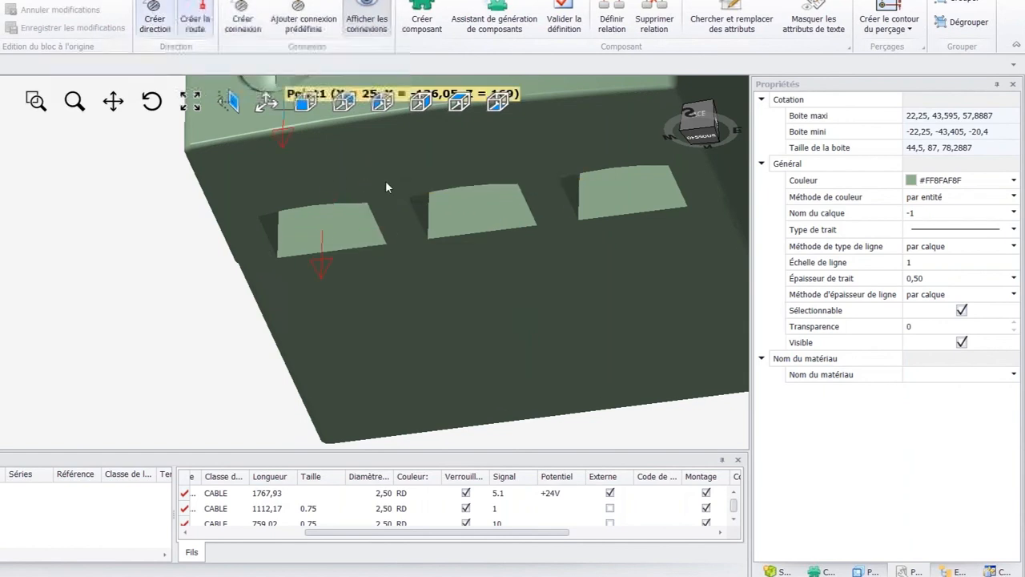
pyautogui.click(431, 238)
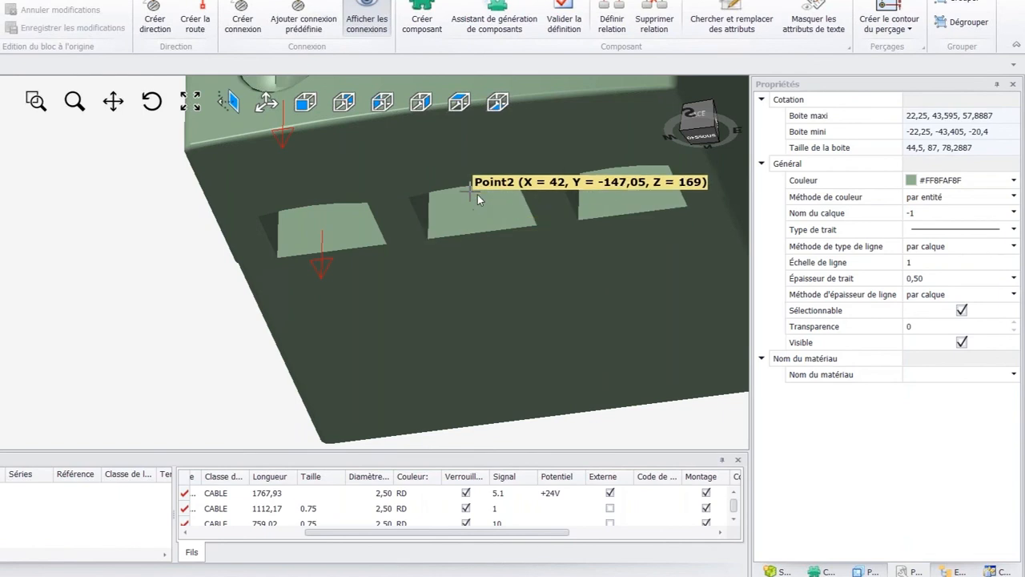
pyautogui.click(455, 181)
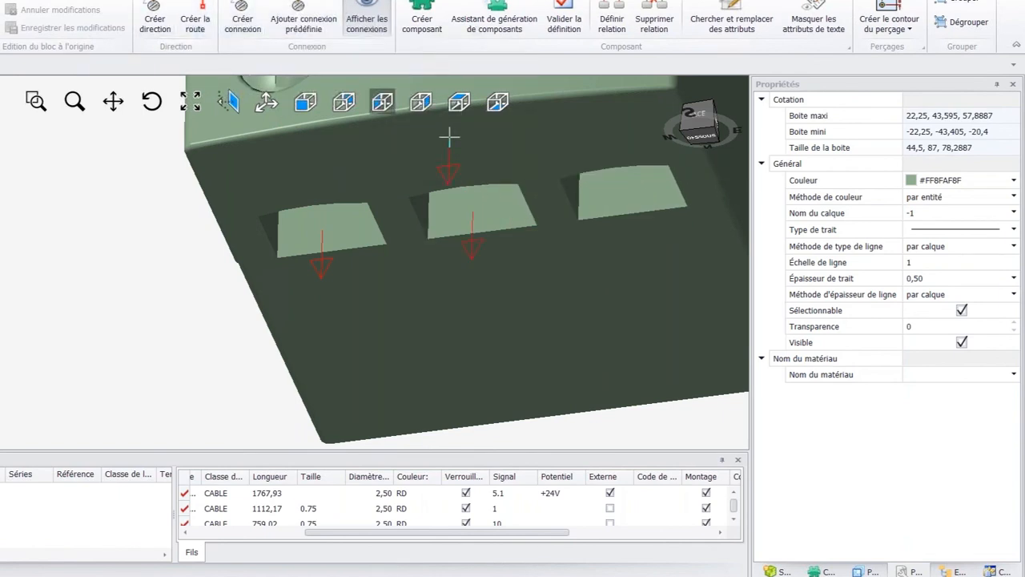
pyautogui.click(591, 214)
pyautogui.click(624, 192)
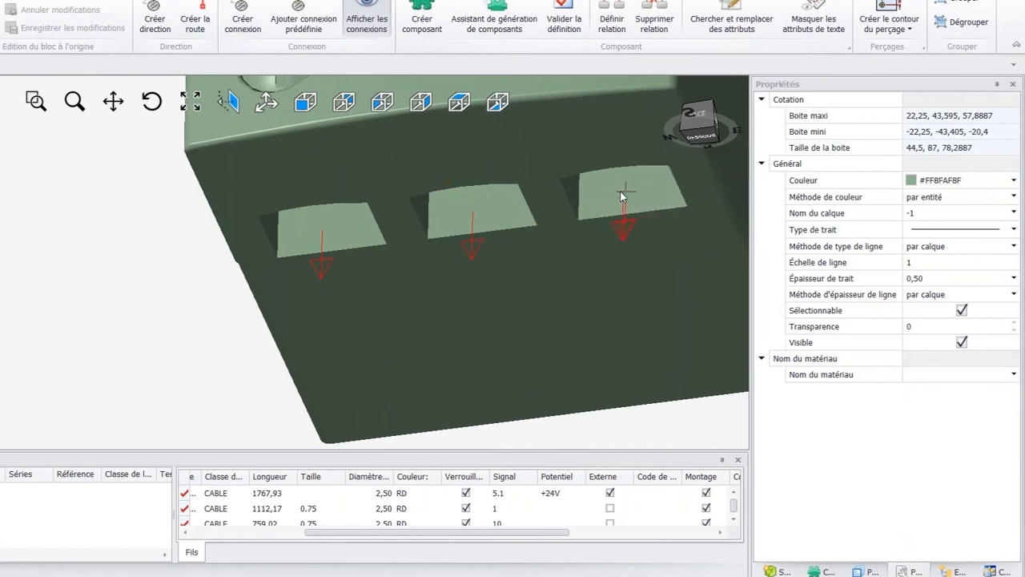
# - Place an upward connection at the centre of the first wire opening on the breaker's upper face, using two opposite corners
pyautogui.scroll(-2, 585, 203)
pyautogui.moveTo(463, 219); pyautogui.dragTo(461, 260, button='middle')
pyautogui.scroll(-2, 461, 260)
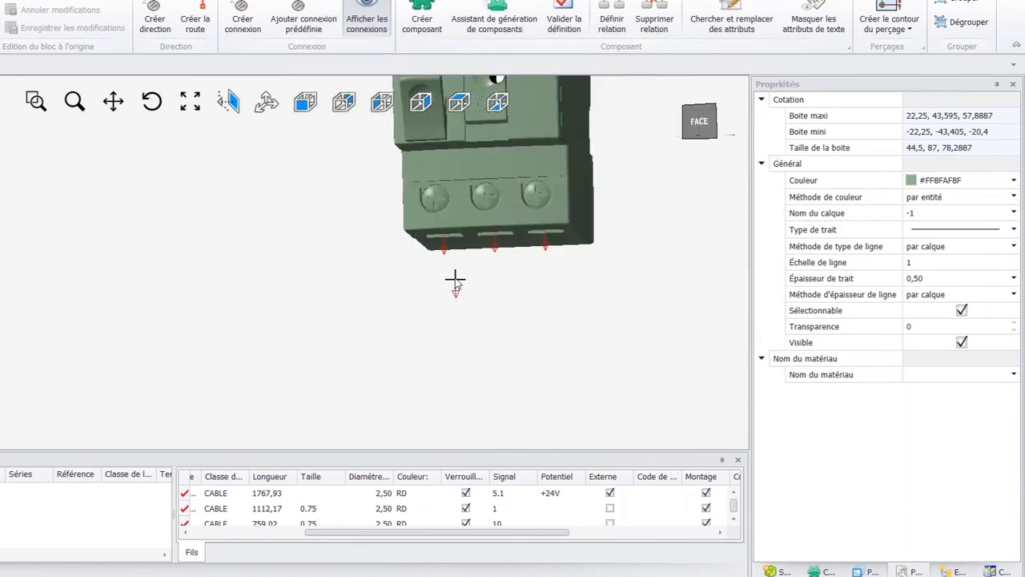
pyautogui.scroll(-4, 450, 268)
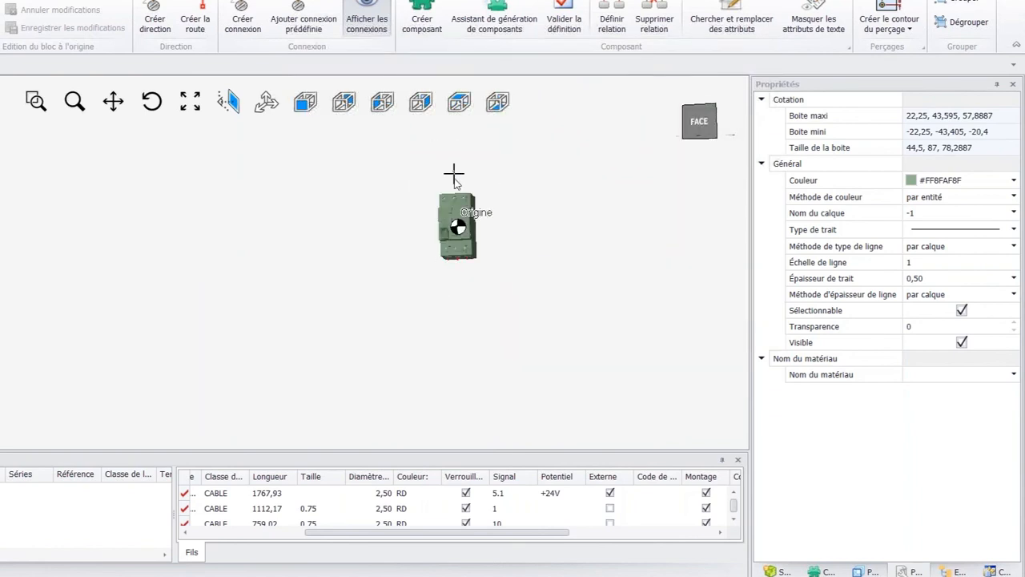
pyautogui.scroll(4, 450, 192)
pyautogui.moveTo(448, 208); pyautogui.dragTo(305, 239, button='middle')
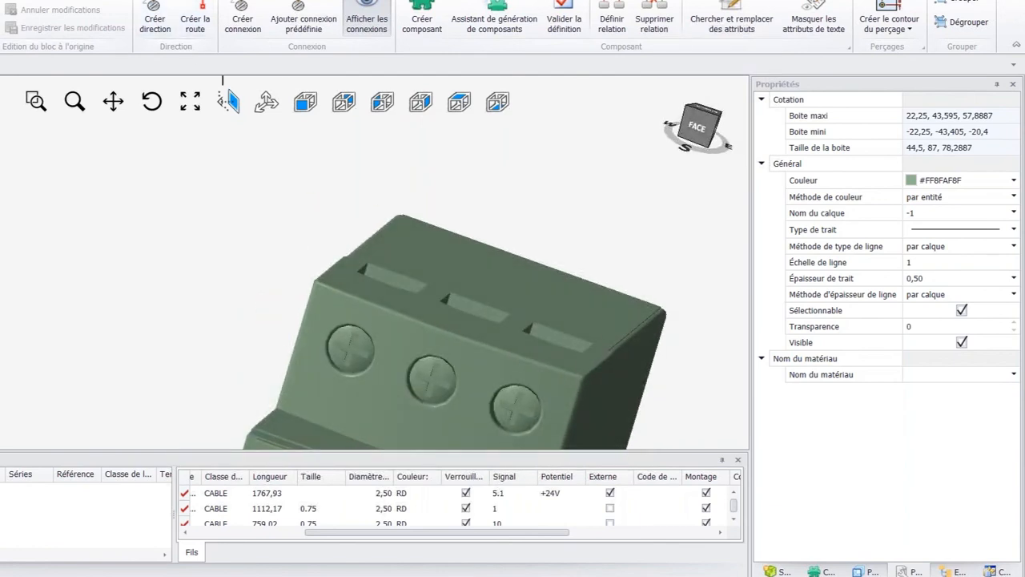
pyautogui.scroll(3, 359, 260)
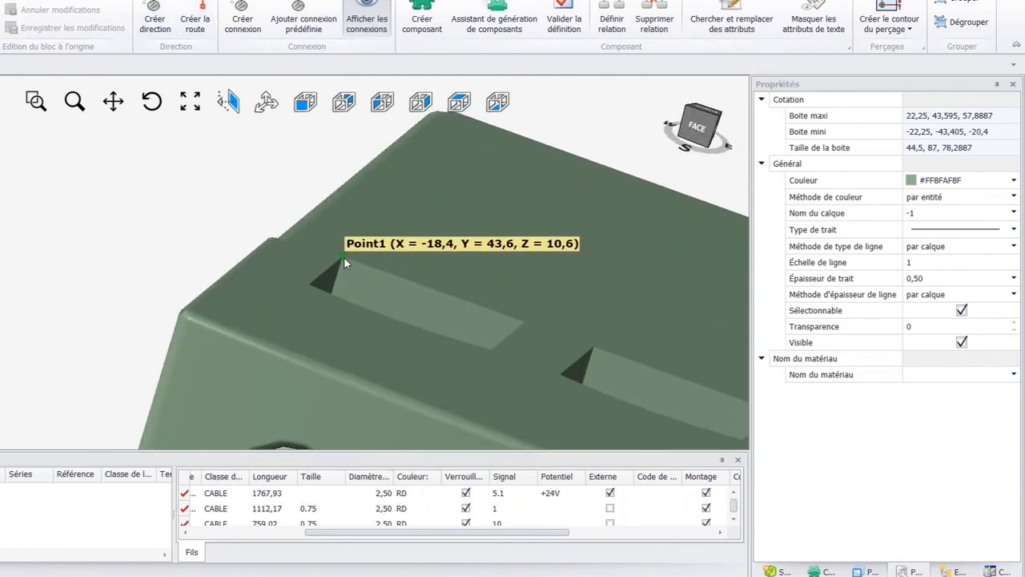
pyautogui.click(344, 258)
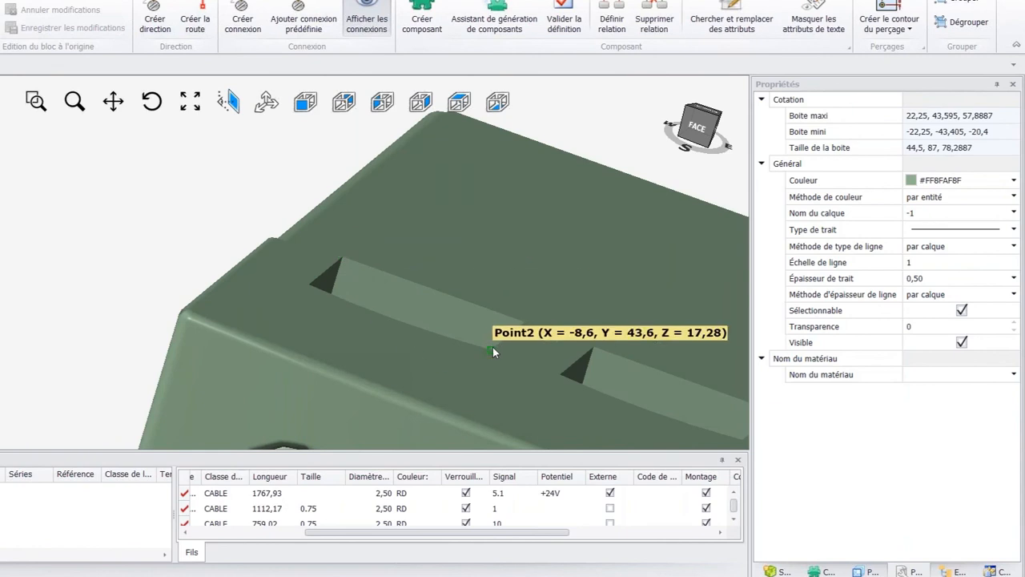
pyautogui.click(493, 347)
# - Place upward connections at the centres of the middle and last wire openings on the breaker's upper face
pyautogui.scroll(-2, 493, 347)
pyautogui.scroll(-3, 492, 326)
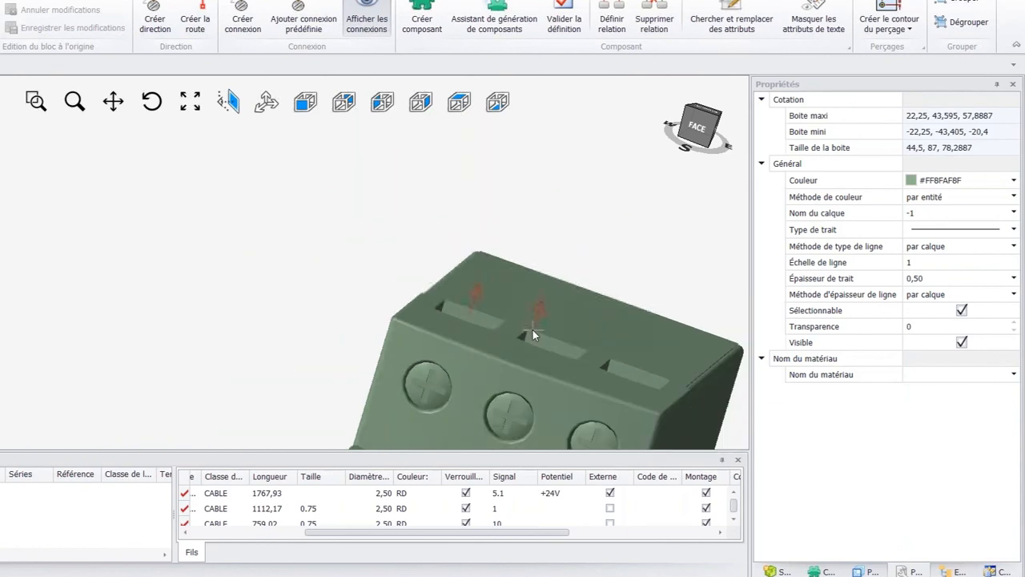
pyautogui.click(435, 248)
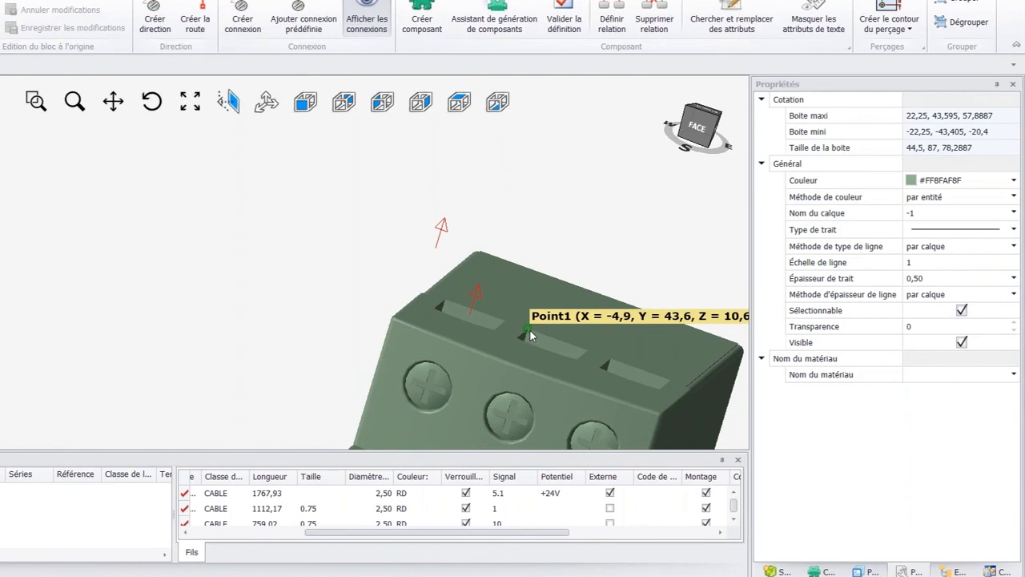
pyautogui.click(530, 329)
pyautogui.click(577, 360)
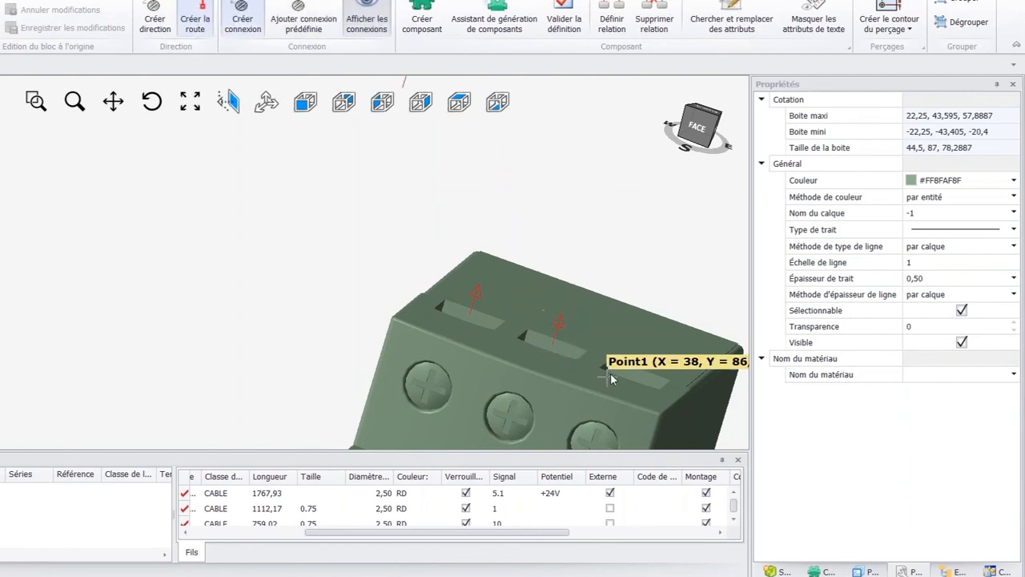
pyautogui.click(661, 388)
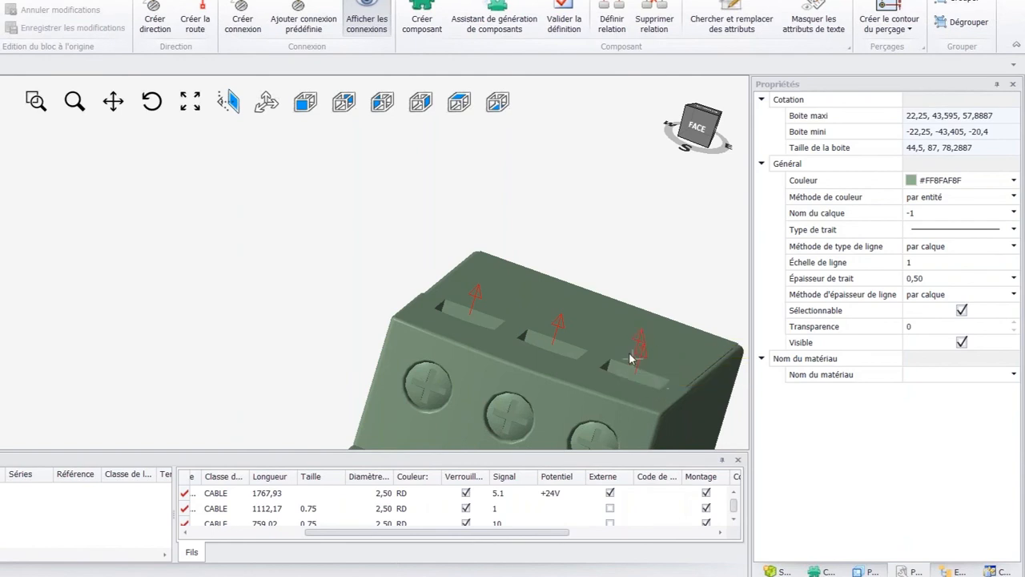
# - Check the breaker component's properties and examine its upper and lower connection arrows from the front
pyautogui.scroll(-3, 629, 351)
pyautogui.scroll(2, 472, 345)
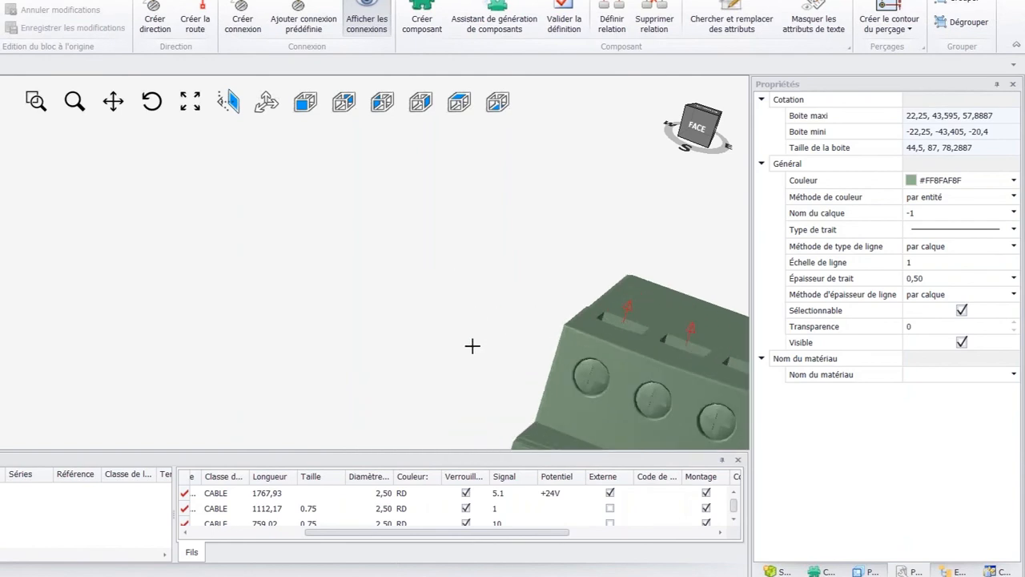
pyautogui.scroll(-5, 474, 336)
pyautogui.scroll(2, 546, 416)
pyautogui.click(542, 384)
pyautogui.moveTo(542, 385); pyautogui.dragTo(490, 386, button='middle')
pyautogui.moveTo(274, 382); pyautogui.dragTo(321, 375, button='middle')
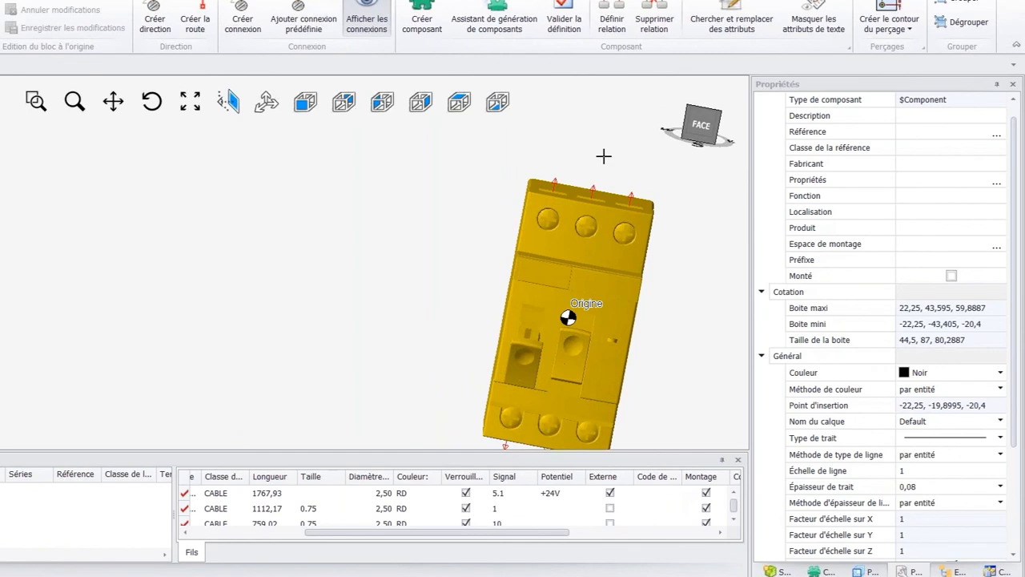
pyautogui.click(604, 157)
pyautogui.moveTo(716, 190); pyautogui.dragTo(710, 178, button='middle')
pyautogui.moveTo(687, 215); pyautogui.dragTo(423, 198, button='middle')
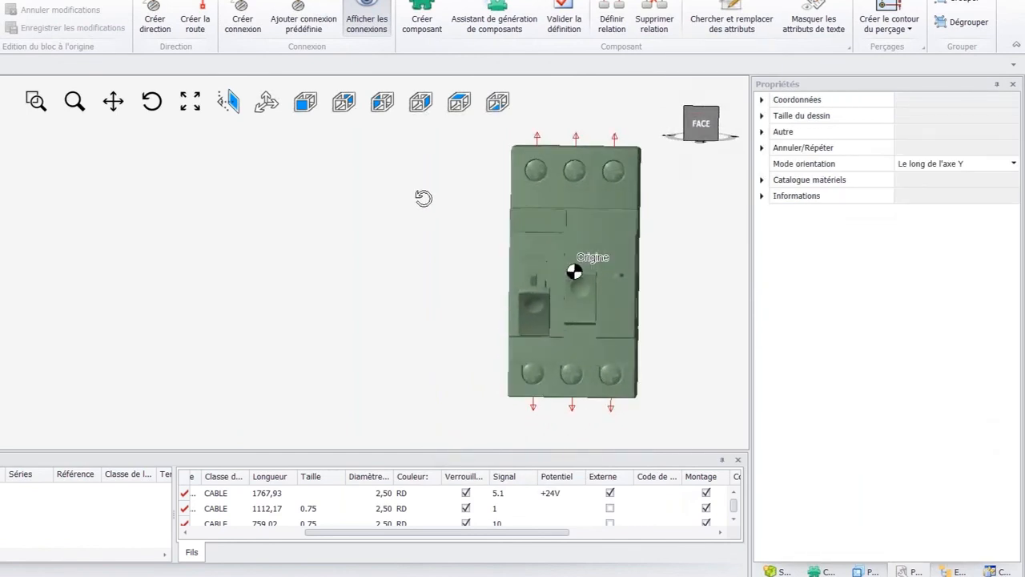
# - Add the three upper connections to the circuit breaker's block with Ajouter au bloc
pyautogui.scroll(2, 502, 169)
pyautogui.scroll(-2, 606, 130)
pyautogui.scroll(4, 606, 125)
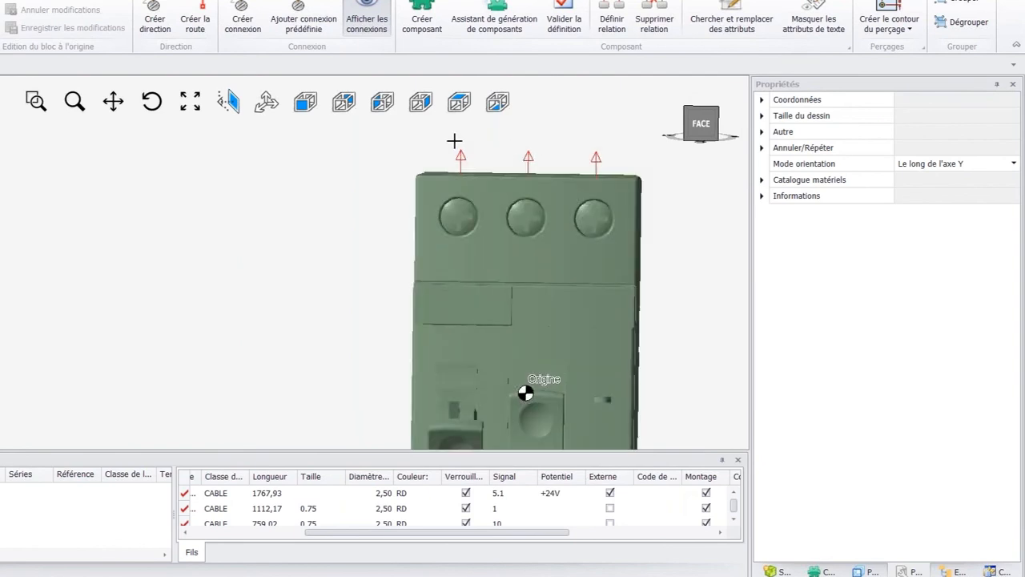
pyautogui.moveTo(430, 135); pyautogui.dragTo(606, 160)
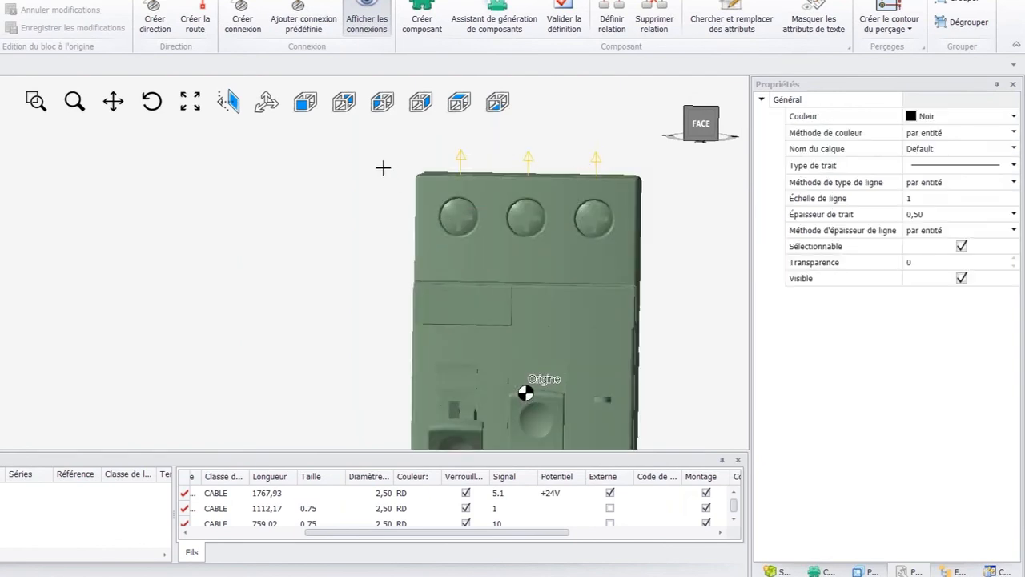
pyautogui.rightClick(433, 151)
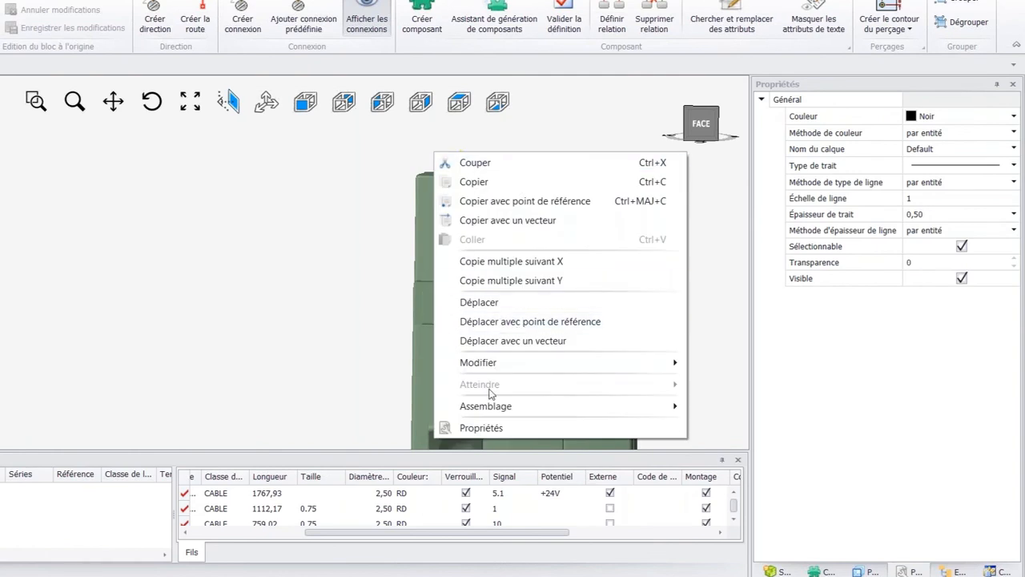
pyautogui.moveTo(659, 409)
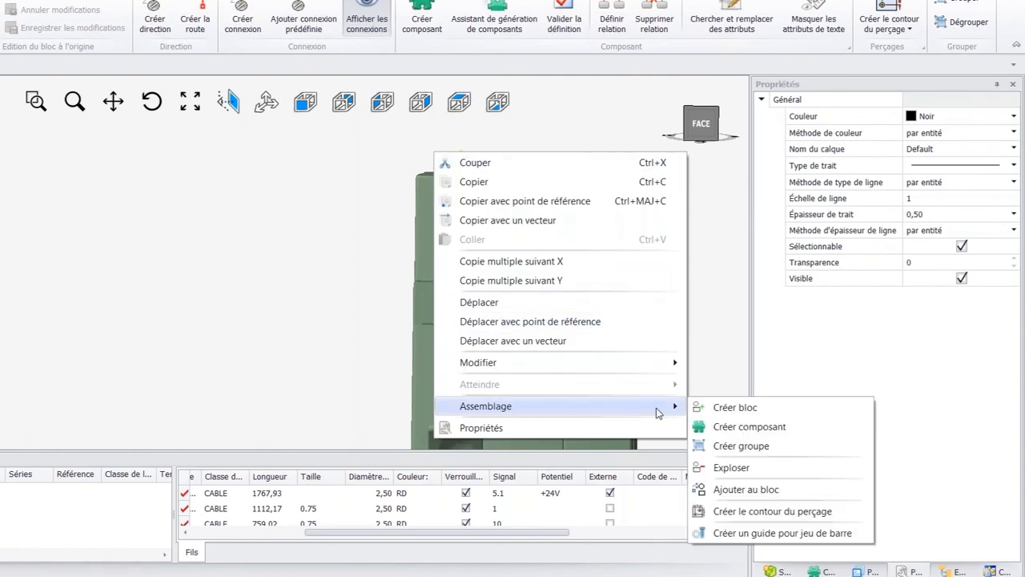
pyautogui.click(746, 489)
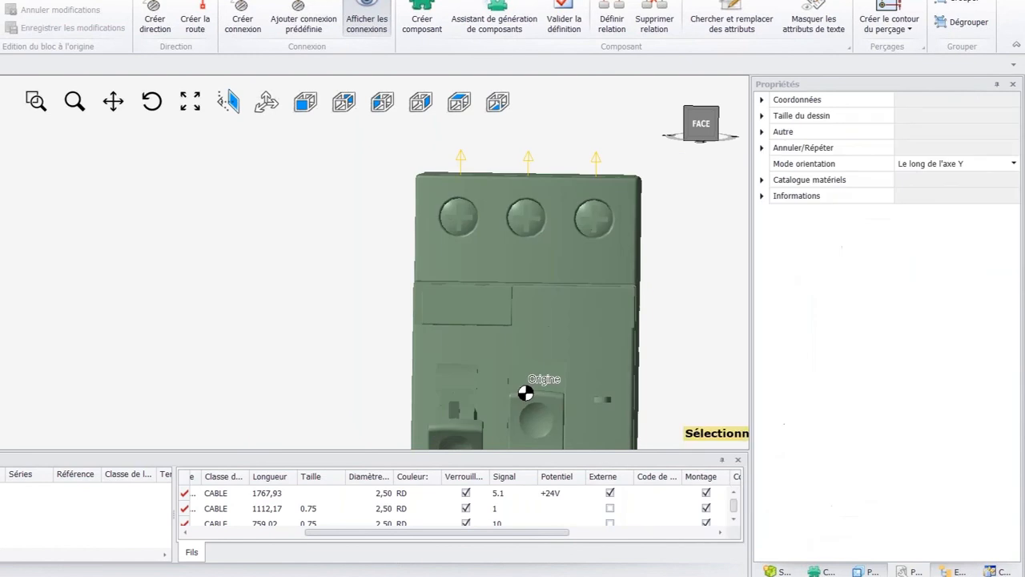
pyautogui.click(565, 321)
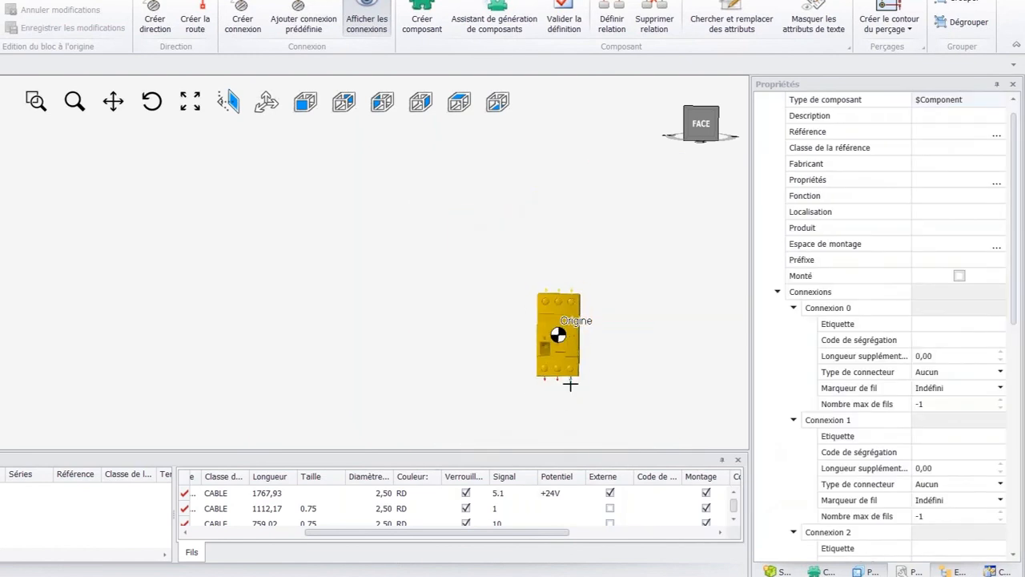
pyautogui.scroll(1, 500, 357)
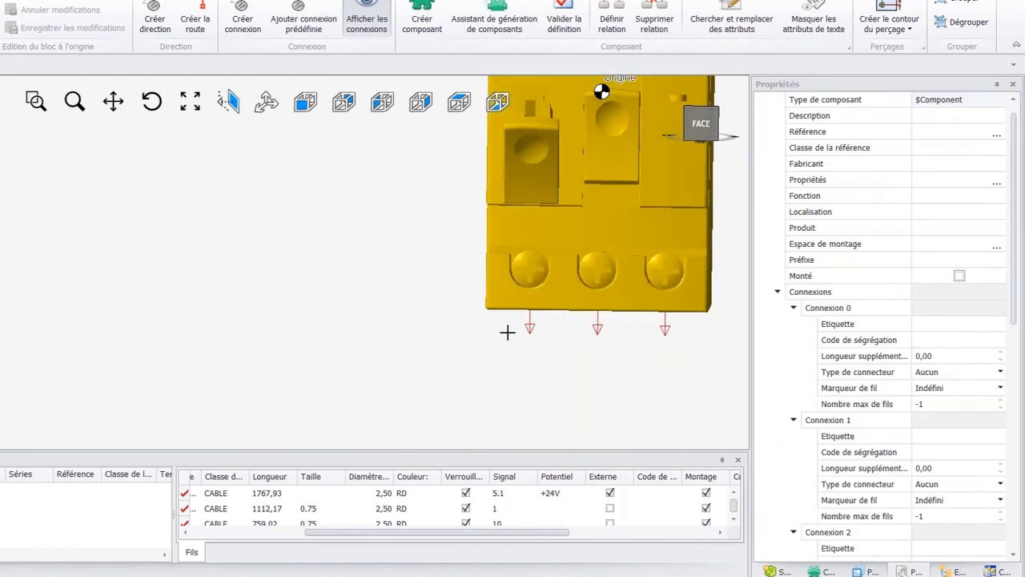
# - Add the three lower connections to the circuit breaker's block with Ajouter au bloc
pyautogui.moveTo(499, 323); pyautogui.dragTo(677, 344)
pyautogui.rightClick(586, 358)
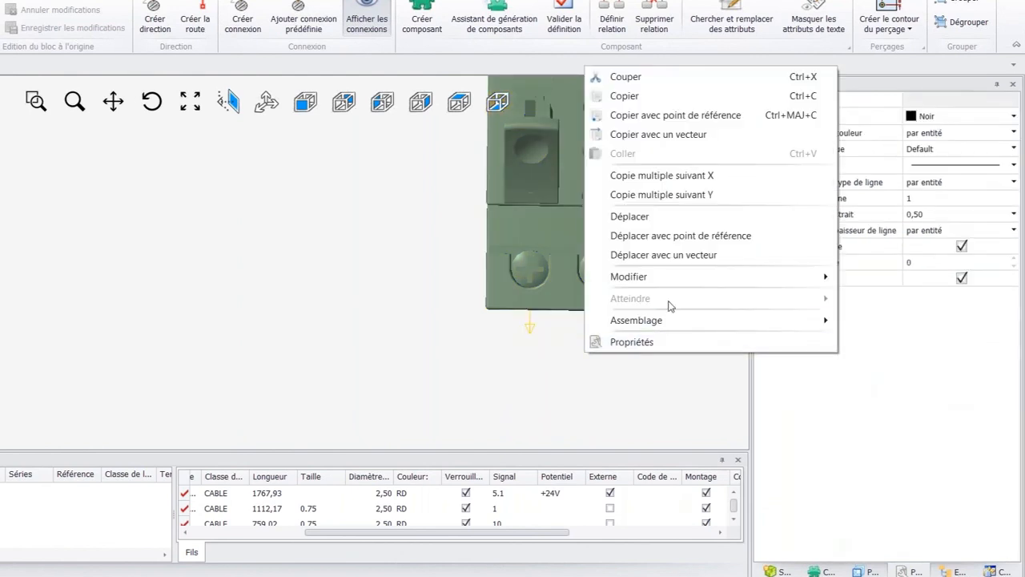
pyautogui.moveTo(764, 321)
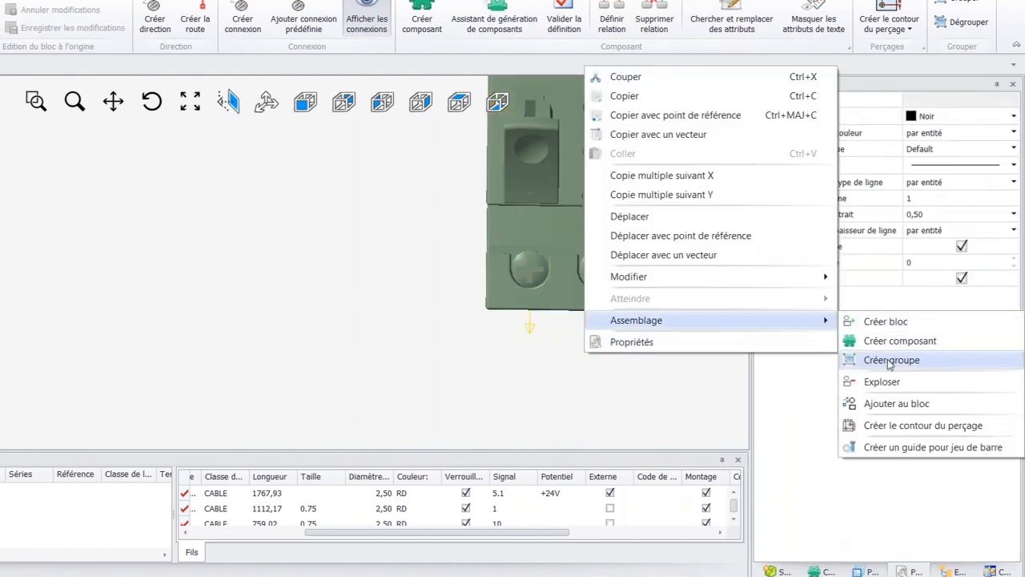
pyautogui.click(892, 403)
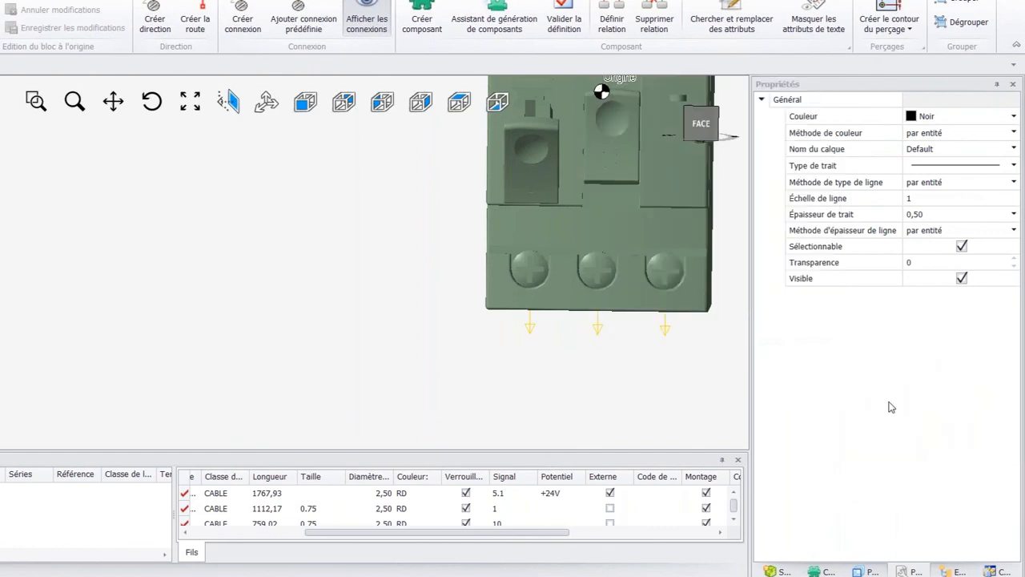
# - Check the connections listed in the circuit breaker component's properties
pyautogui.click(622, 221)
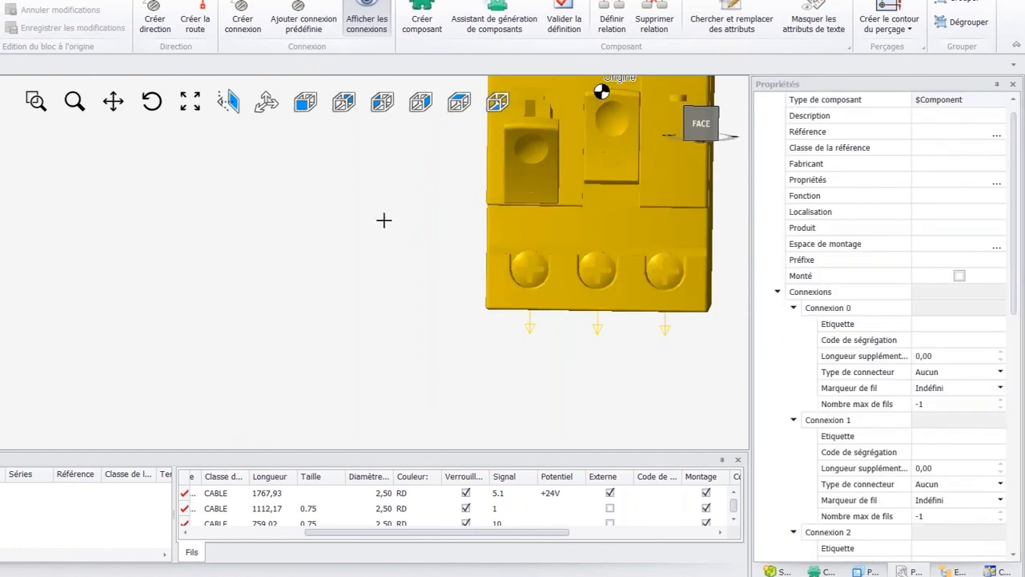
pyautogui.moveTo(385, 225)
pyautogui.mouseDown(button='middle')
pyautogui.moveTo(393, 232)
pyautogui.moveTo(414, 221)
pyautogui.mouseUp(button='middle')
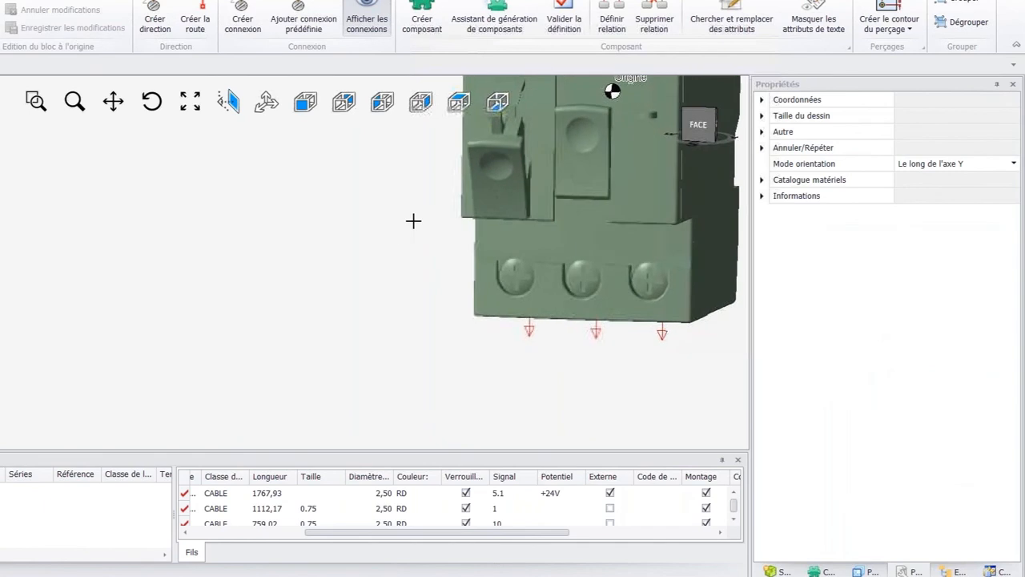
pyautogui.click(590, 224)
pyautogui.moveTo(590, 225); pyautogui.dragTo(598, 219, button='middle')
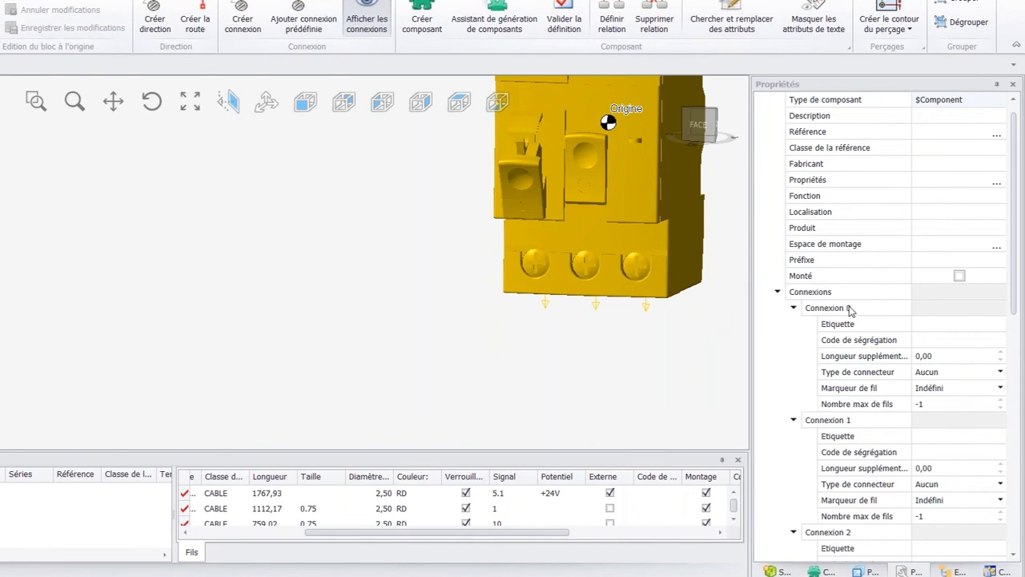
pyautogui.scroll(-5, 850, 311)
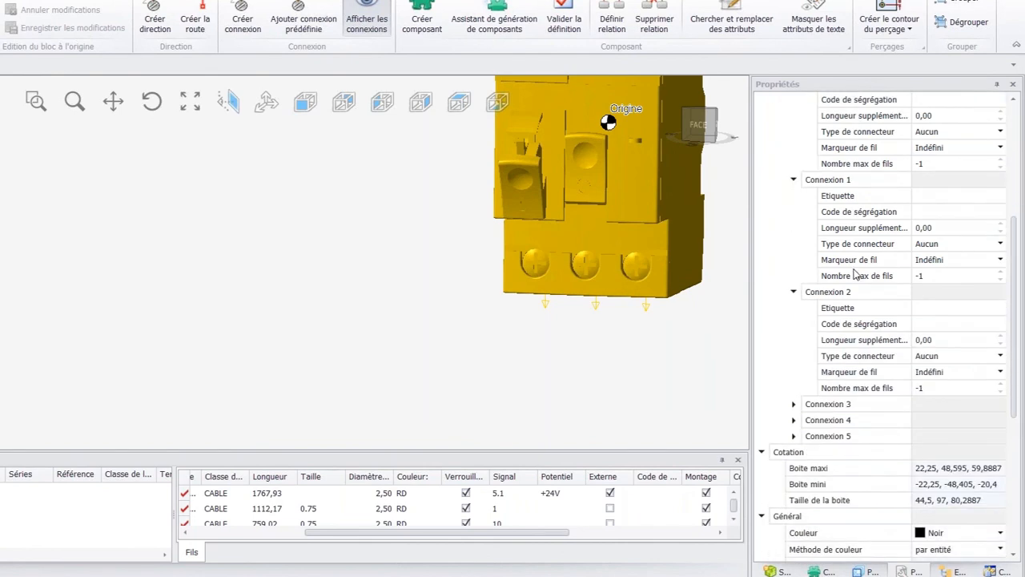
pyautogui.scroll(1, 856, 274)
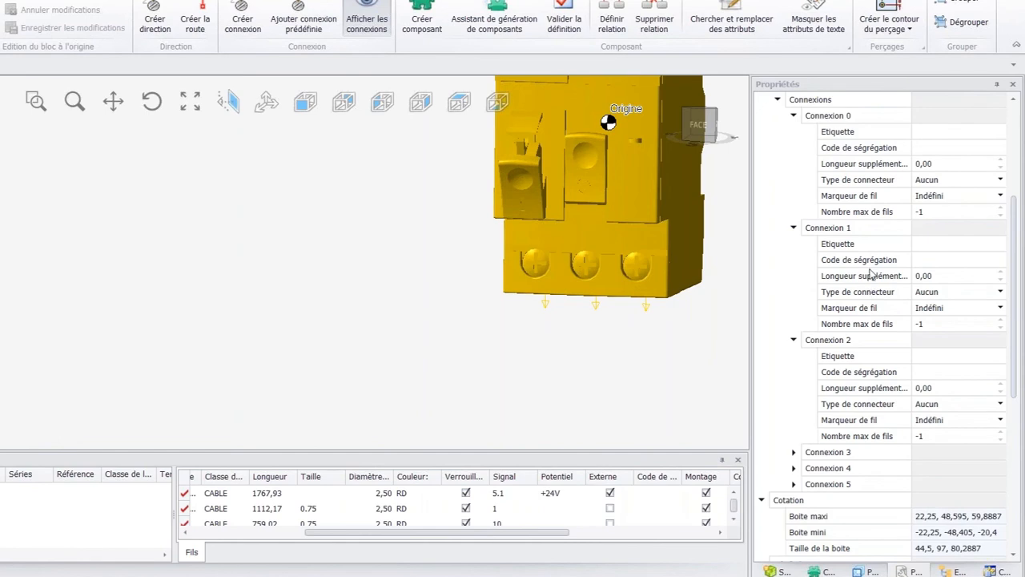
pyautogui.scroll(2, 873, 275)
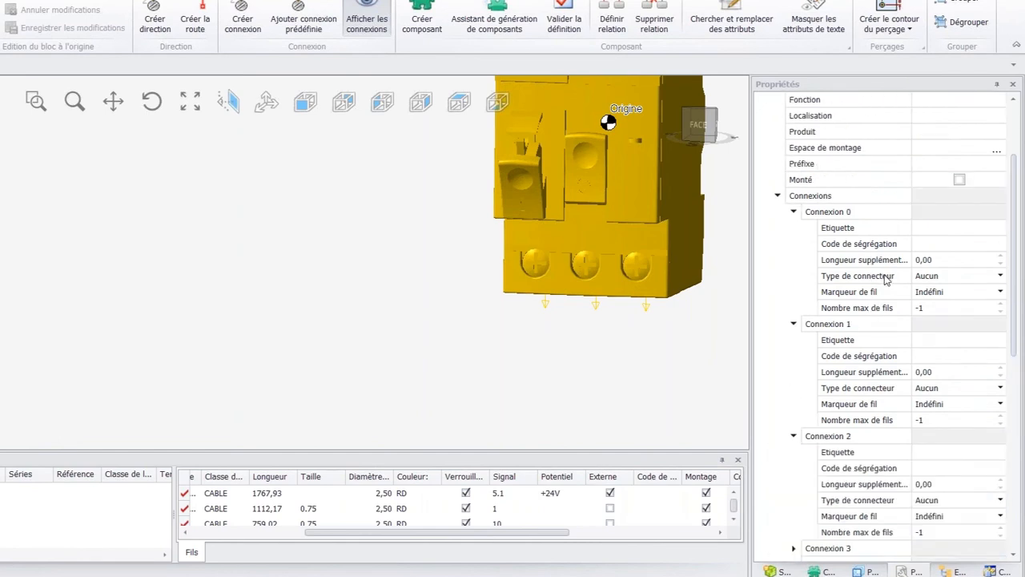
pyautogui.click(928, 230)
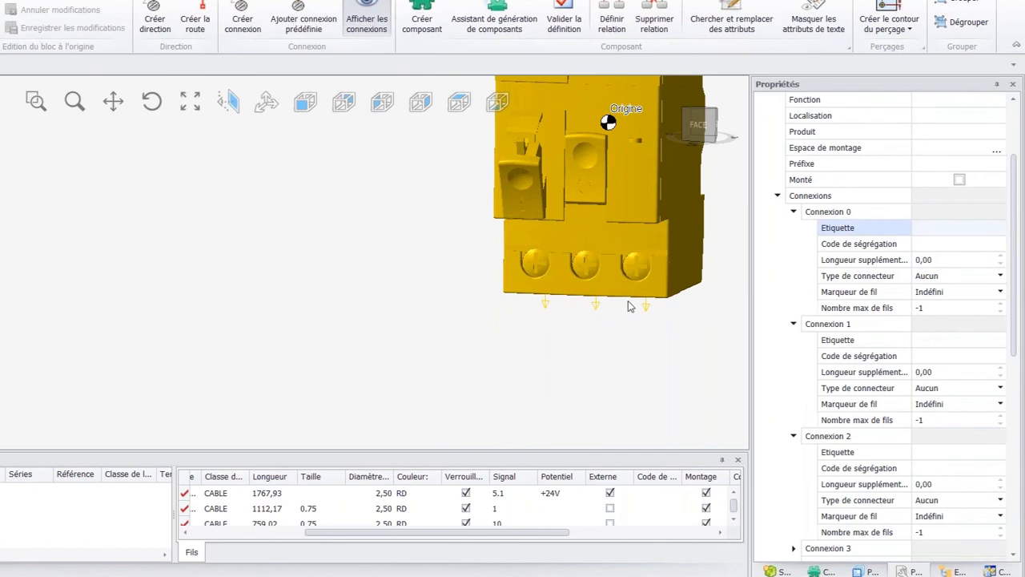
pyautogui.click(960, 242)
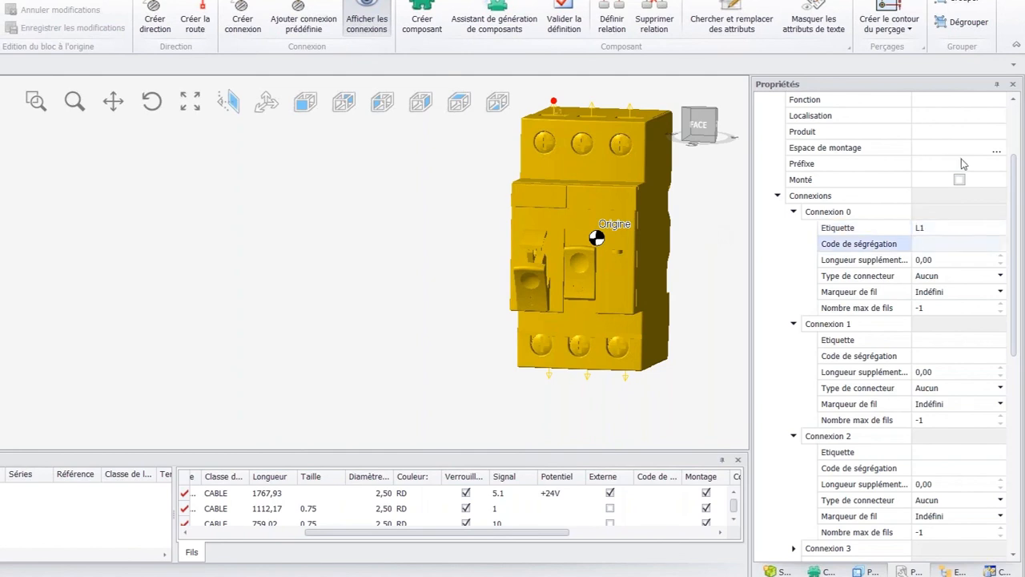
pyautogui.click(930, 342)
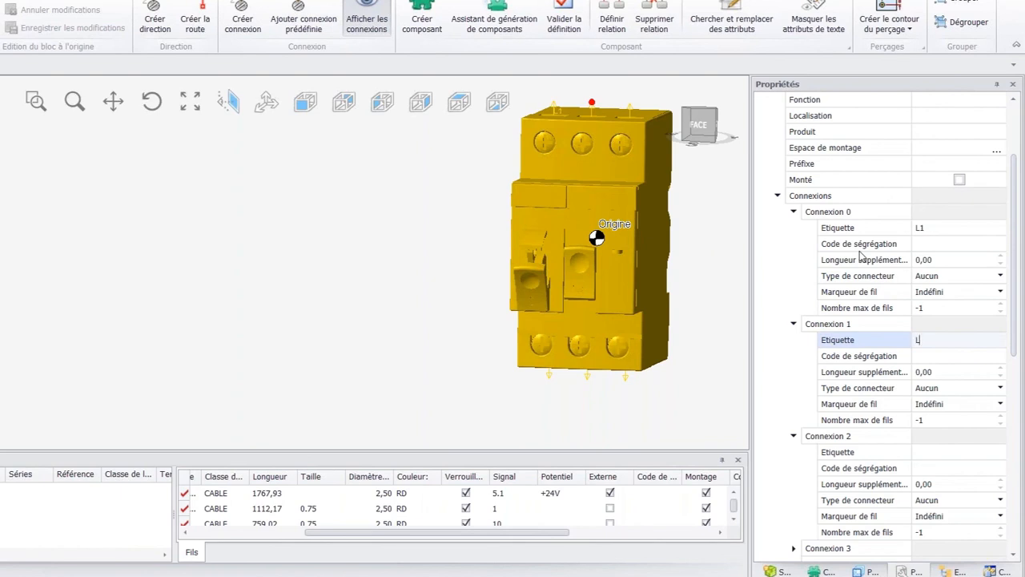
# - Label the three upper connections: set the Etiquette of Connexion 0, 1 and 2 to 1, 3 and 5
pyautogui.click(927, 227)
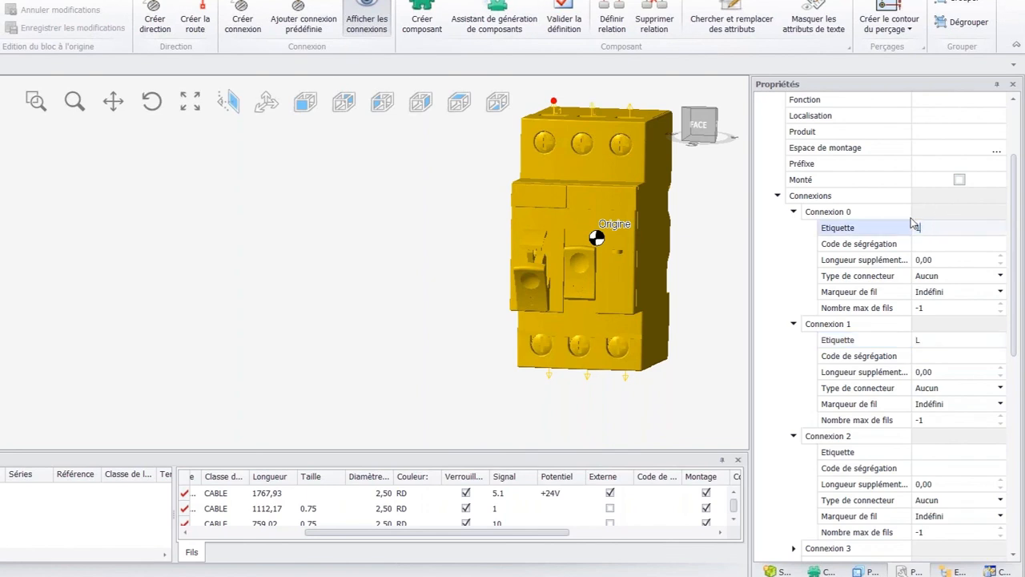
pyautogui.press('Tab')
pyautogui.click(938, 342)
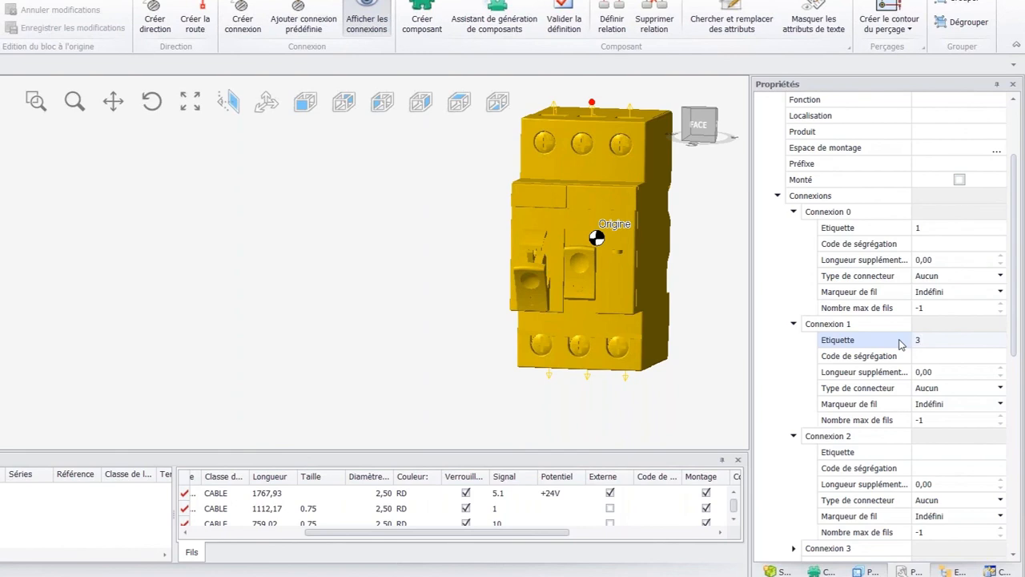
pyautogui.press('Tab')
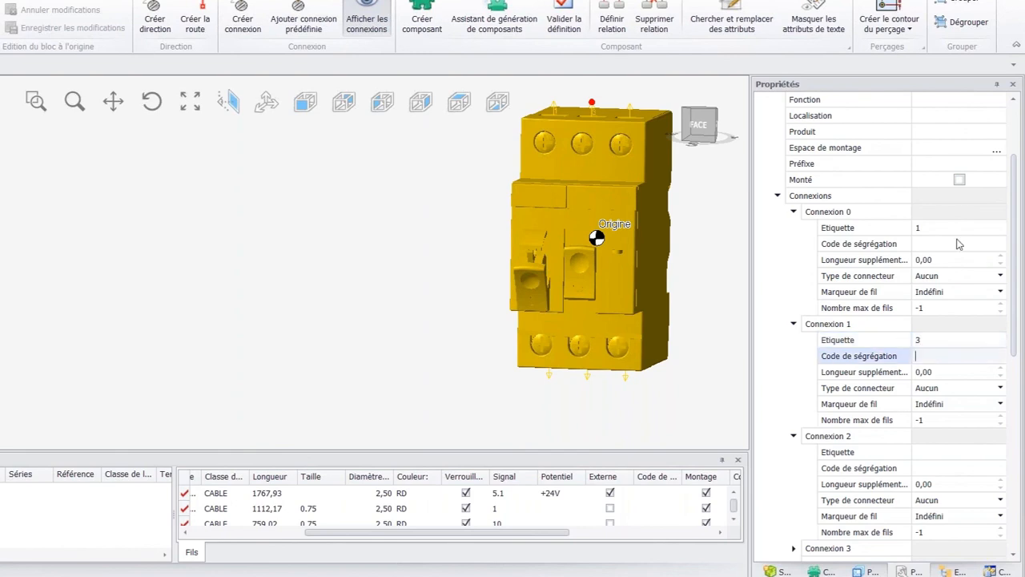
pyautogui.click(923, 453)
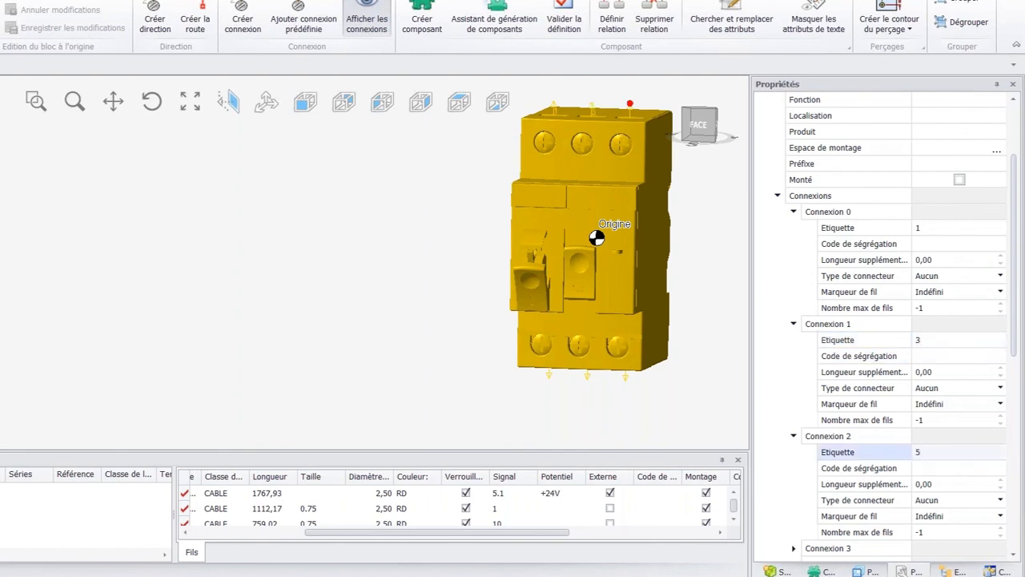
pyautogui.write('5')
pyautogui.press('Tab')
# - Set the Etiquette of Connexion 3 to 2 and of Connexion 4 to 4
pyautogui.scroll(-4, 927, 451)
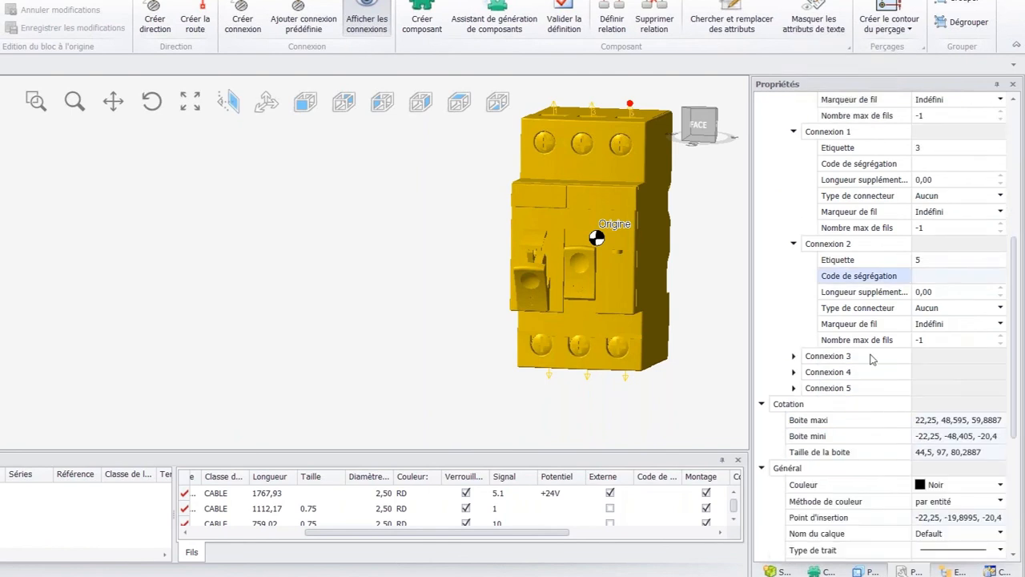
pyautogui.click(794, 357)
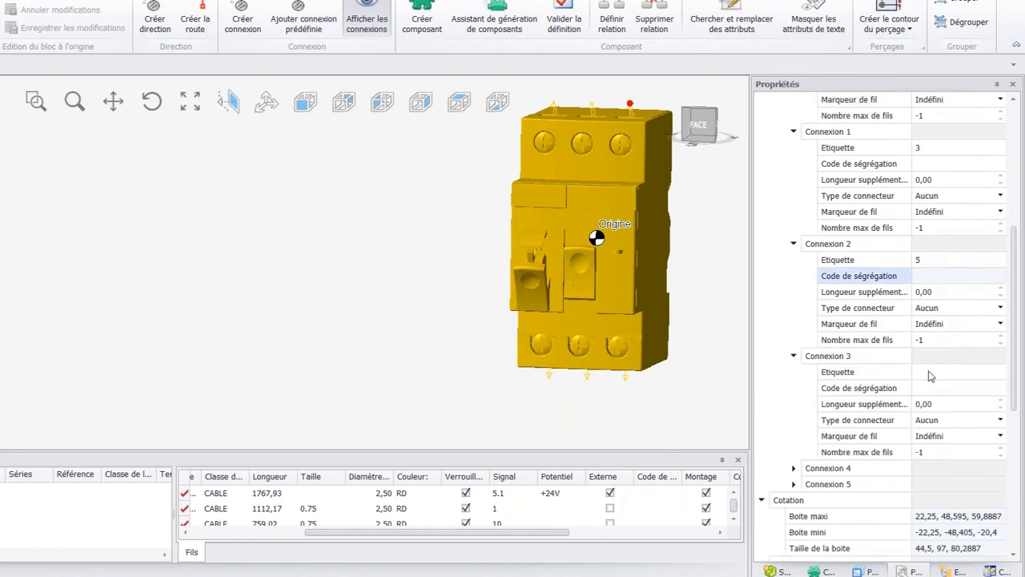
pyautogui.click(936, 371)
pyautogui.write('2')
pyautogui.press('Tab')
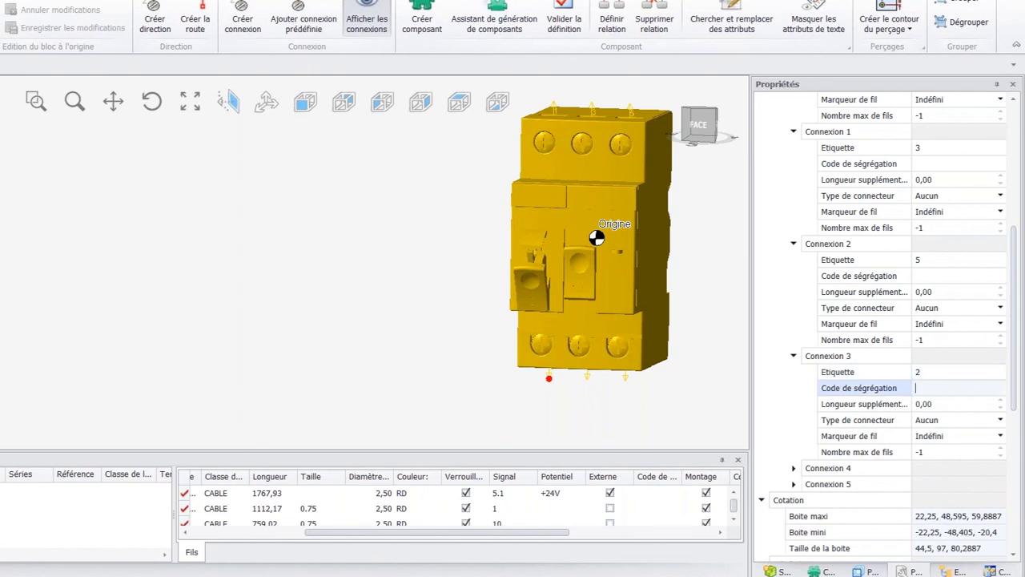
pyautogui.click(794, 469)
pyautogui.click(929, 482)
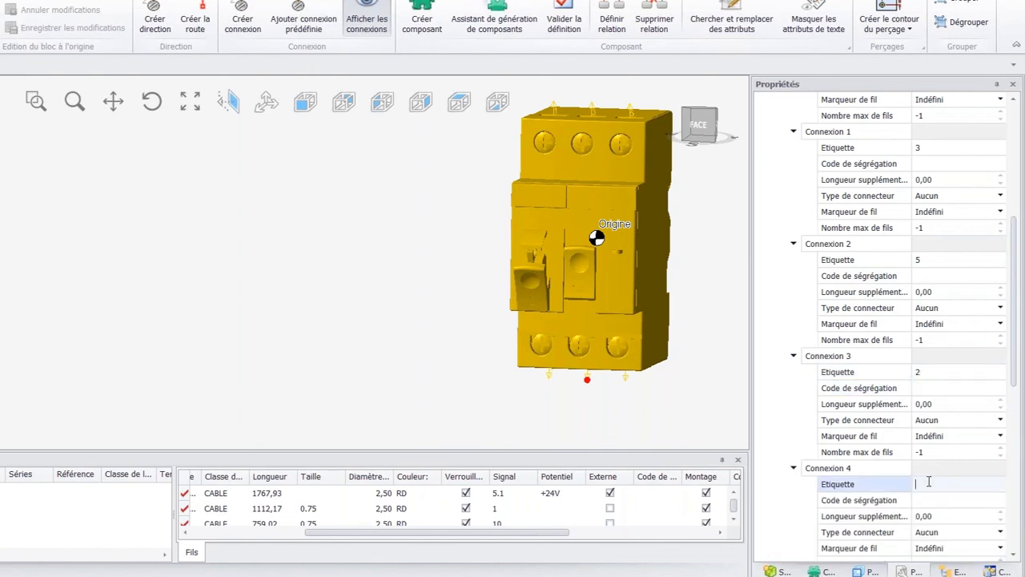
pyautogui.write('4')
pyautogui.press('Tab')
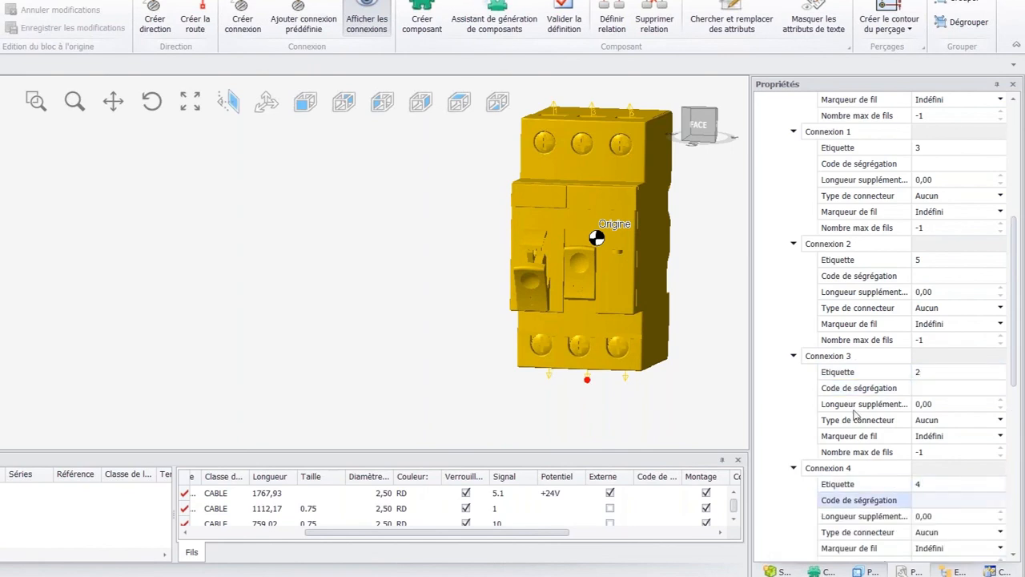
# - Set the Etiquette of Connexion 5 to 6 and deselect the breaker
pyautogui.scroll(-3, 856, 415)
pyautogui.click(794, 436)
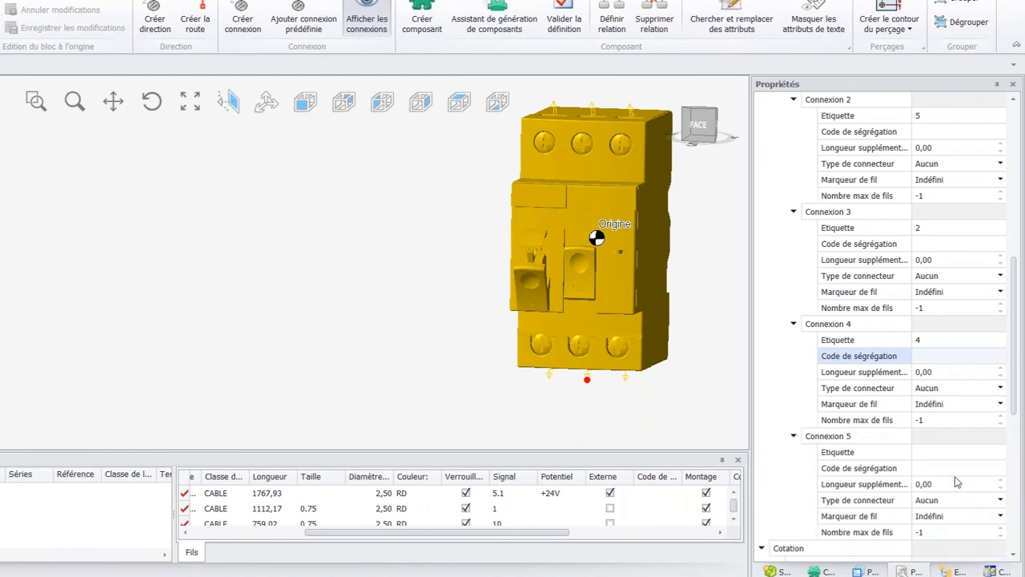
pyautogui.click(938, 455)
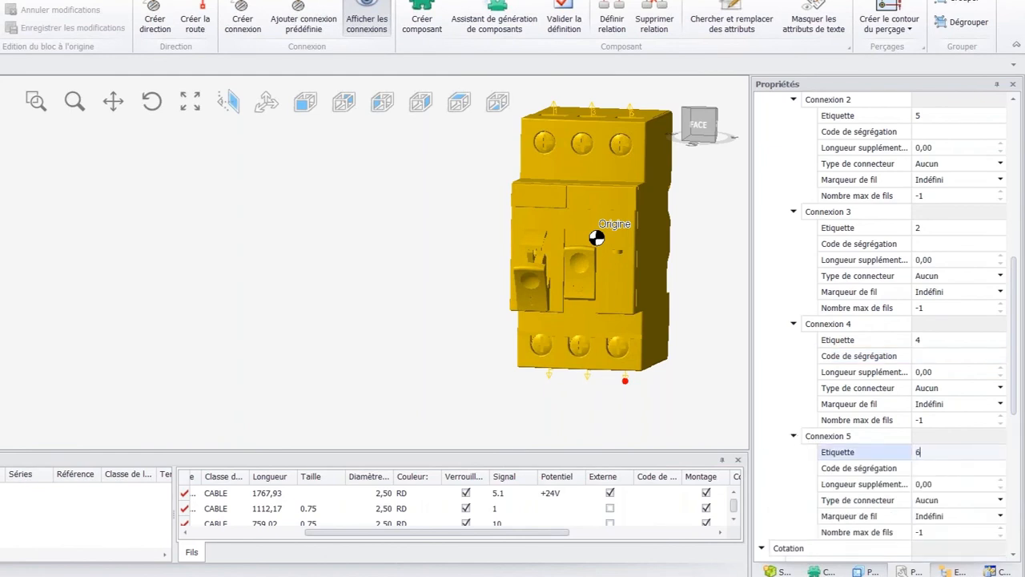
pyautogui.press('Tab')
pyautogui.click(366, 274)
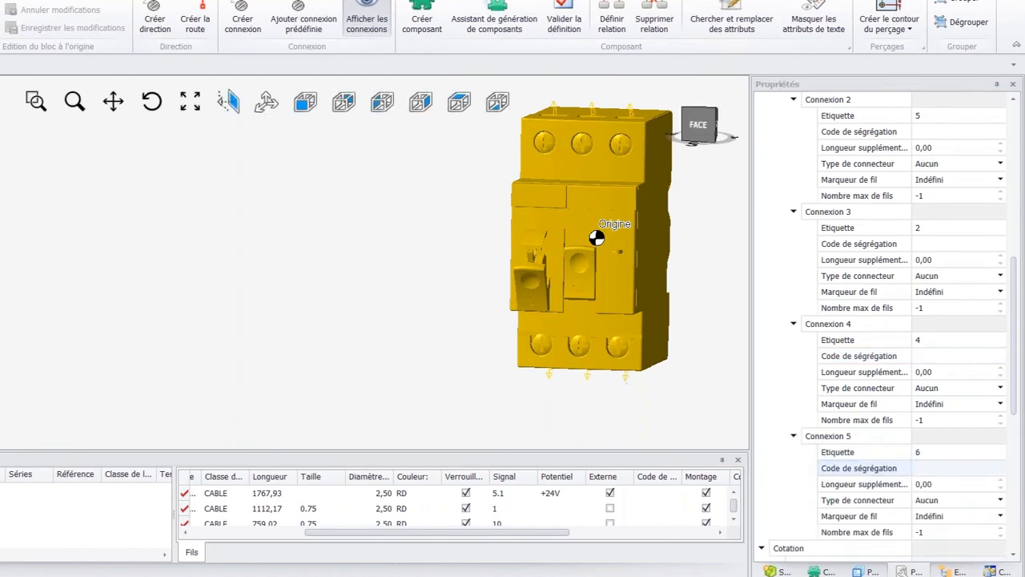
# - Open the Plans de bloc definition for the circuit breaker, with its rear rail recess in view
pyautogui.moveTo(406, 308); pyautogui.dragTo(532, 296, button='middle')
pyautogui.scroll(-6, 284, 226)
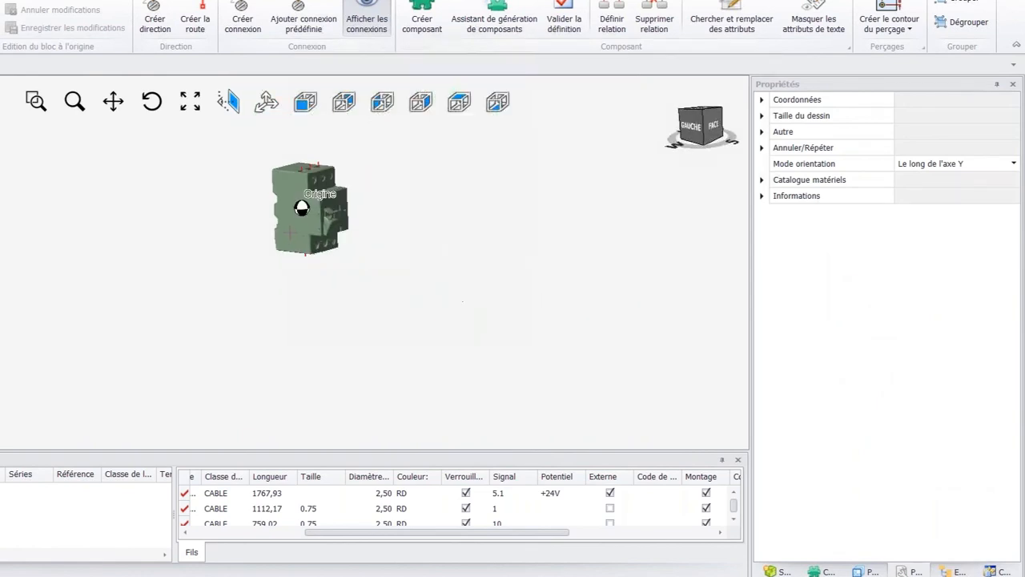
pyautogui.scroll(4, 247, 191)
pyautogui.moveTo(247, 191); pyautogui.dragTo(366, 204, button='middle')
pyautogui.moveTo(203, 257); pyautogui.dragTo(337, 267, button='middle')
pyautogui.click(350, 247)
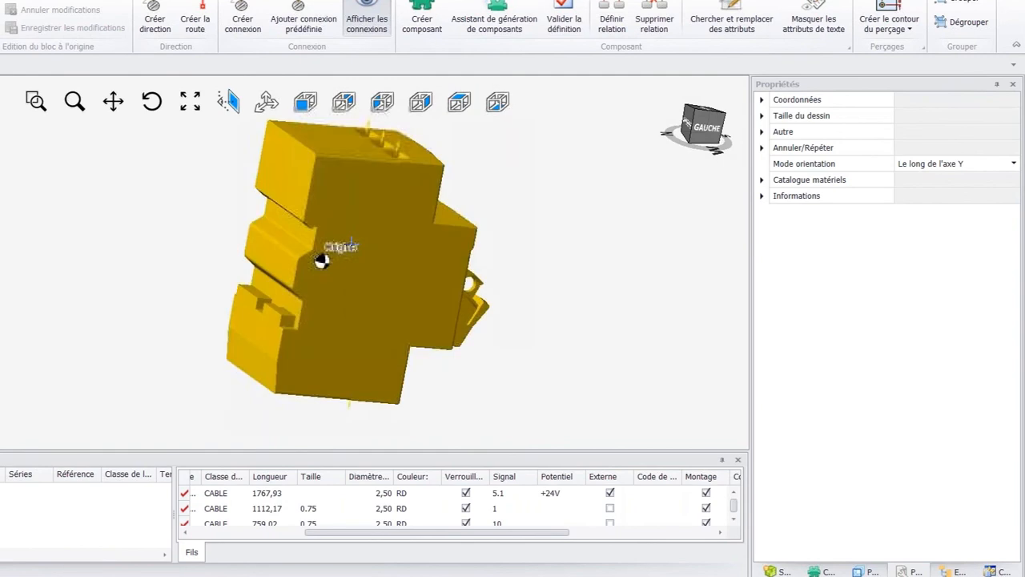
pyautogui.rightClick(359, 215)
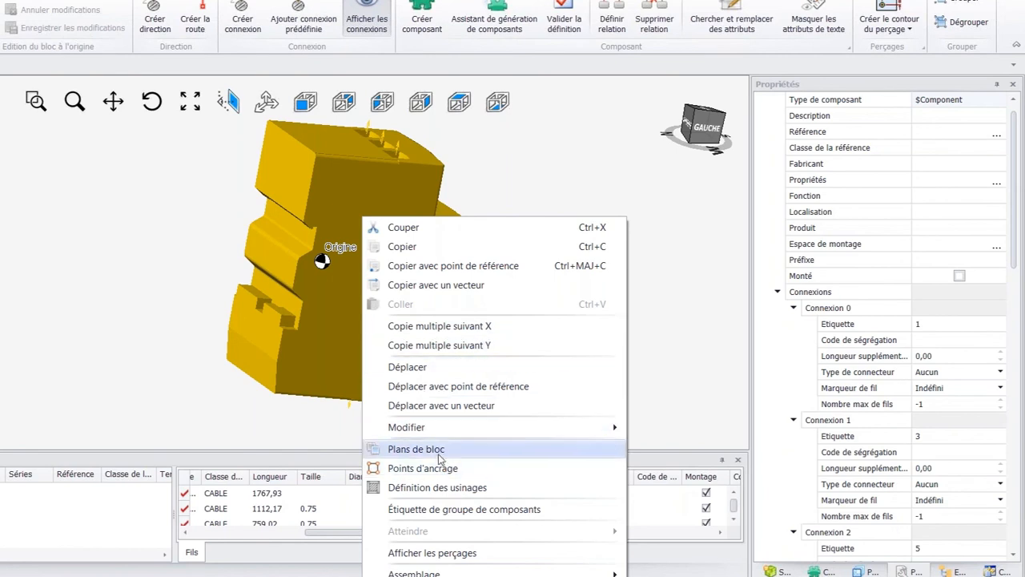
pyautogui.click(416, 449)
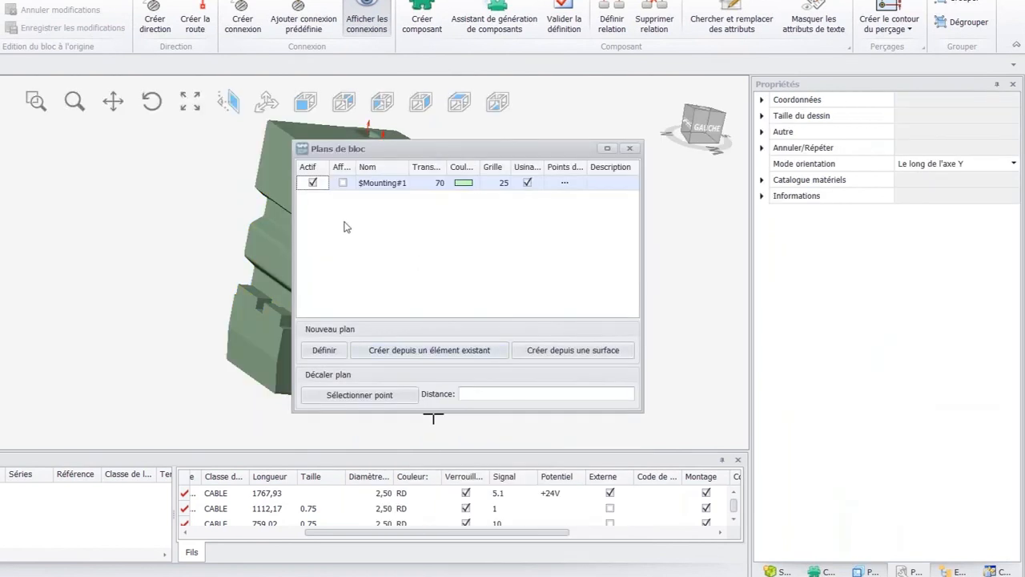
# - Start defining a new block plane and pick its first two end points on opposite sides of the breaker's rear rail recess
pyautogui.click(325, 355)
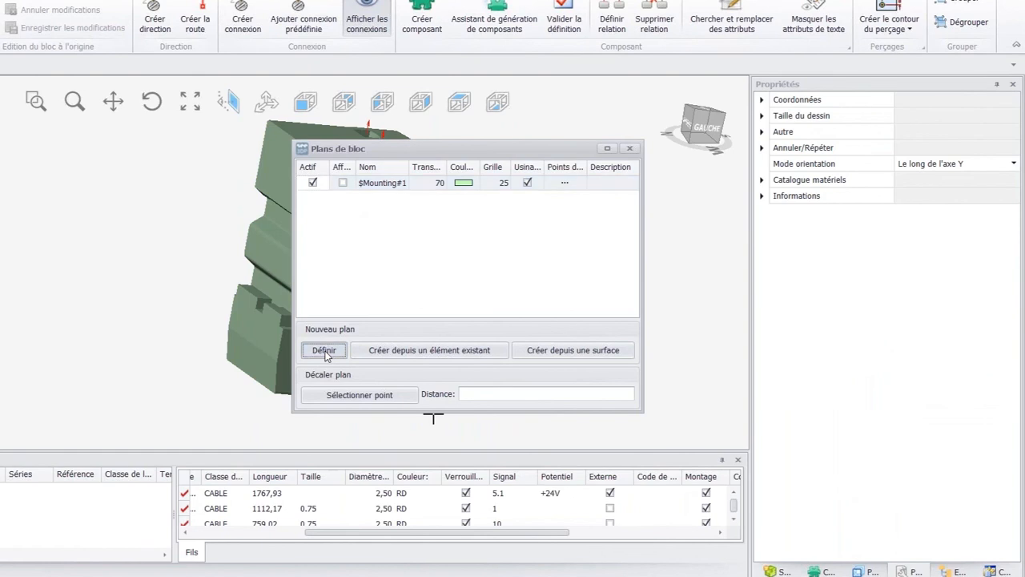
pyautogui.scroll(3, 261, 329)
pyautogui.moveTo(263, 330); pyautogui.dragTo(277, 343, button='middle')
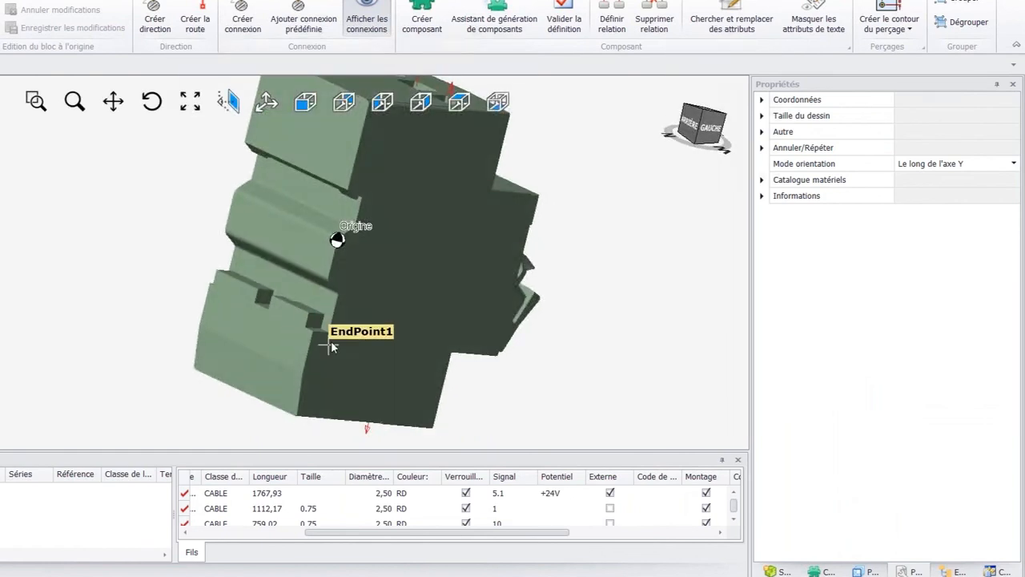
pyautogui.scroll(5, 331, 337)
pyautogui.scroll(-5, 183, 279)
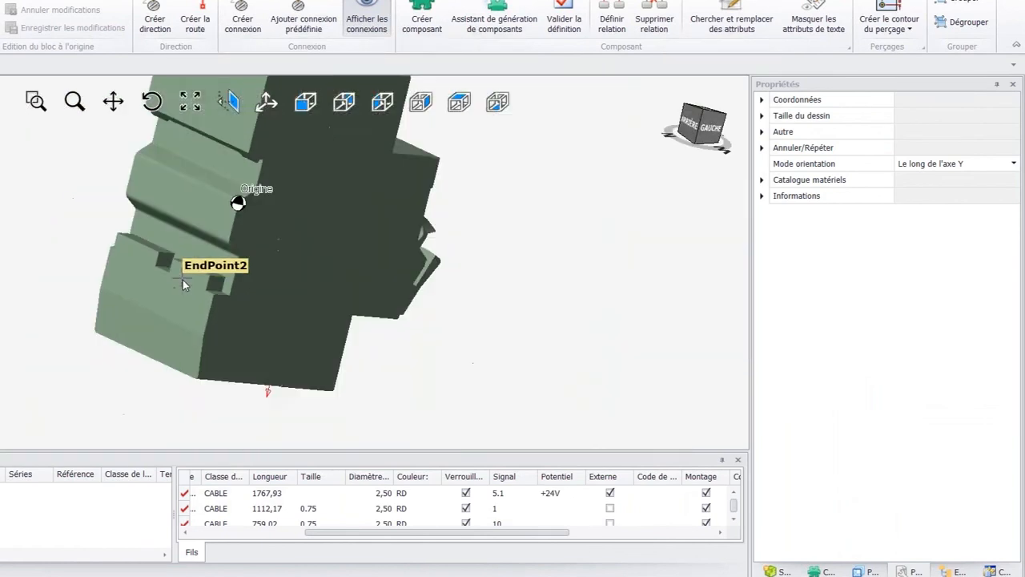
pyautogui.scroll(1, 96, 267)
pyautogui.moveTo(96, 267); pyautogui.dragTo(268, 319, button='middle')
pyautogui.scroll(5, 214, 311)
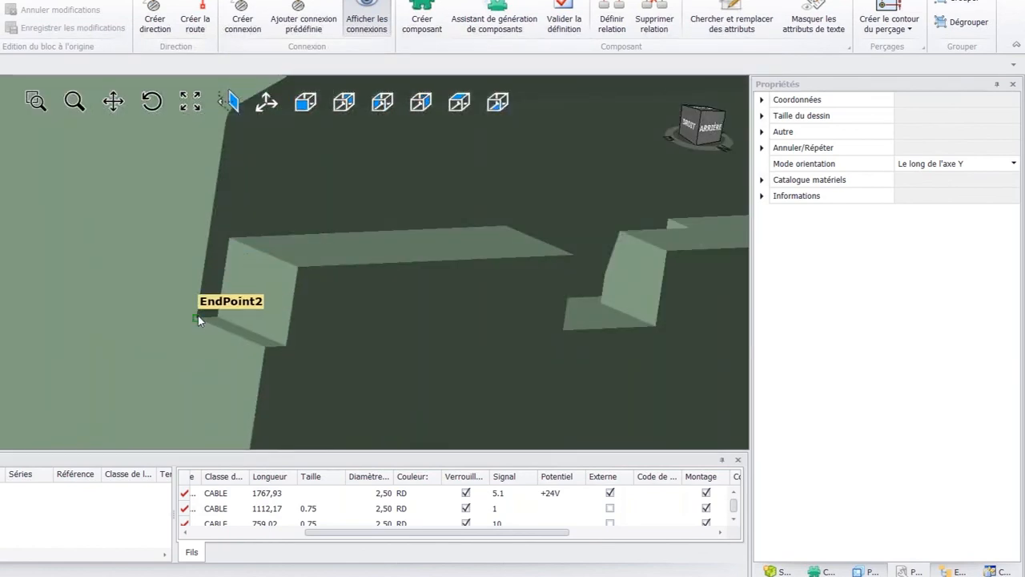
# - Complete the new block plane with a third end point on the rear rail recess, name it $Rail and close the Plans de bloc definition
pyautogui.scroll(-5, 250, 307)
pyautogui.moveTo(393, 295); pyautogui.dragTo(378, 213, button='middle')
pyautogui.scroll(5, 381, 144)
pyautogui.scroll(2, 382, 140)
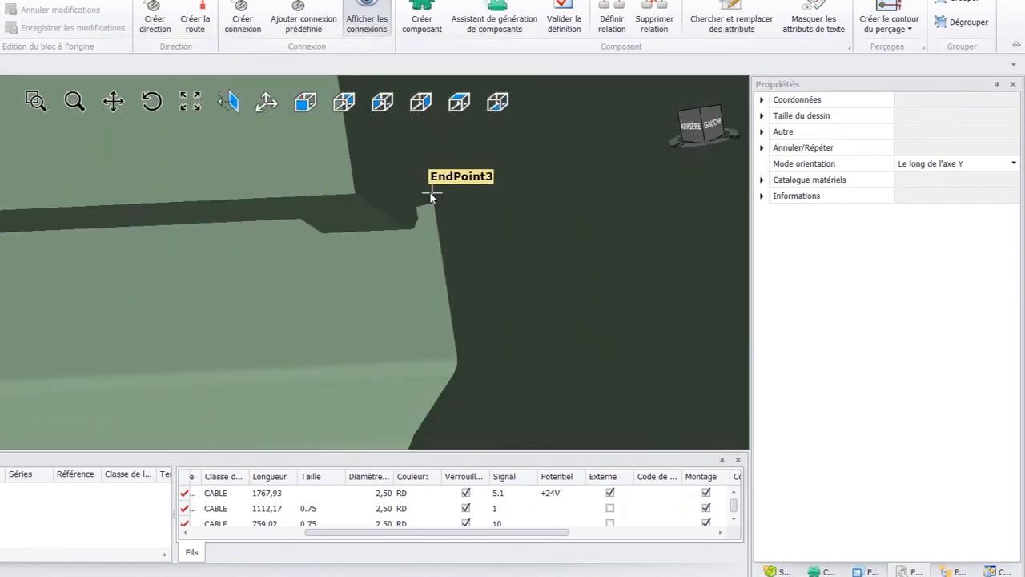
pyautogui.click(434, 203)
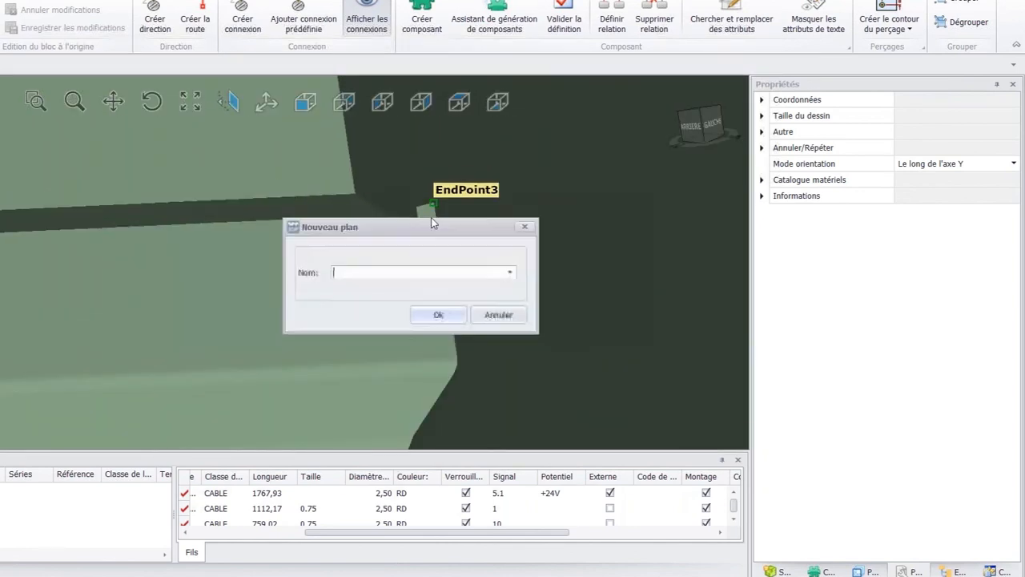
pyautogui.click(509, 273)
pyautogui.click(405, 288)
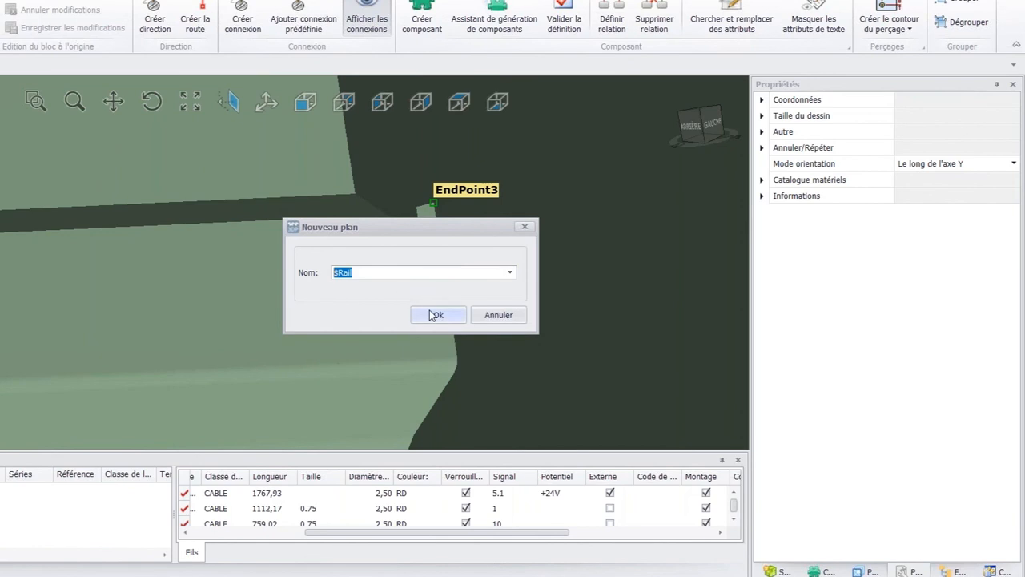
pyautogui.click(423, 315)
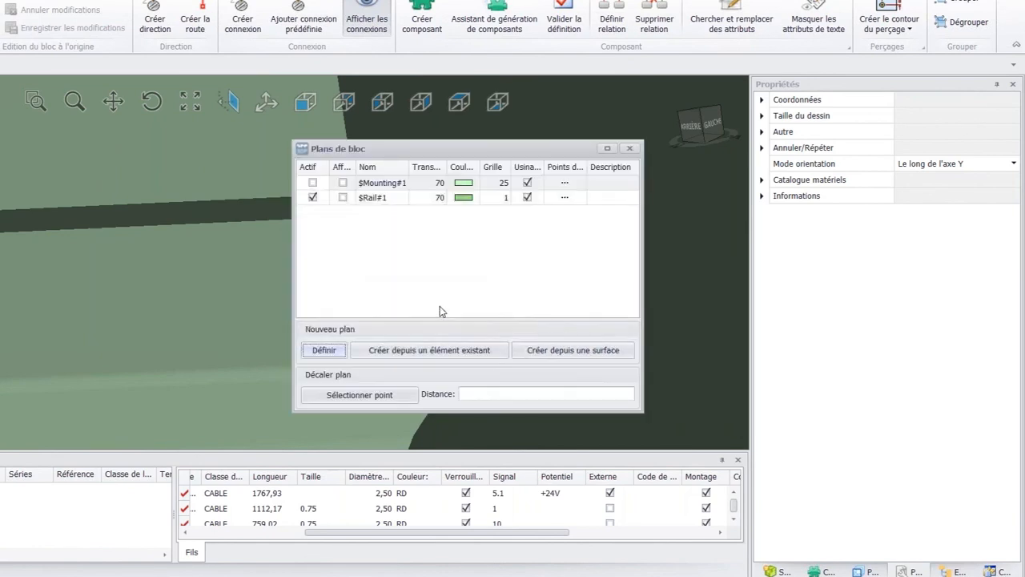
pyautogui.click(630, 151)
# - Locate the Poubelle folder in the Demo client symbol library, with the breaker's front in view
pyautogui.scroll(-10, 548, 221)
pyautogui.moveTo(581, 269); pyautogui.dragTo(365, 250, button='middle')
pyautogui.moveTo(675, 243); pyautogui.dragTo(403, 232, button='middle')
pyautogui.scroll(2, 430, 208)
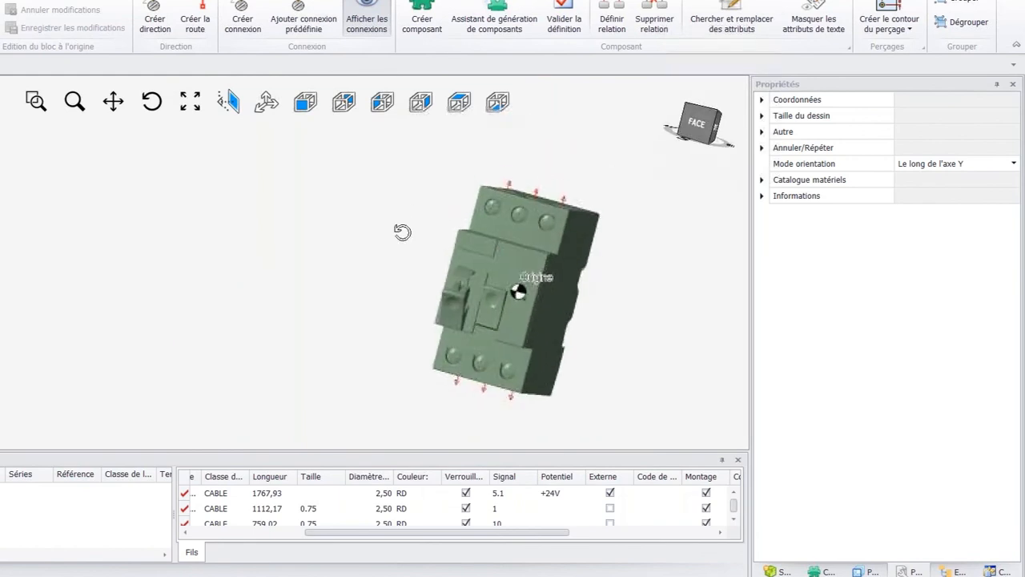
pyautogui.moveTo(602, 302); pyautogui.dragTo(650, 280, button='middle')
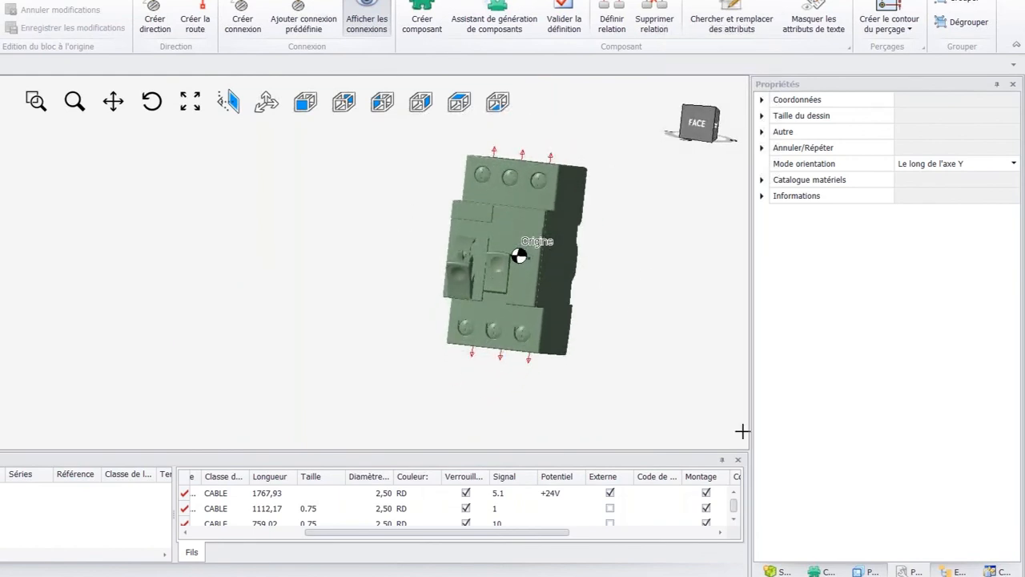
pyautogui.click(824, 572)
pyautogui.click(781, 571)
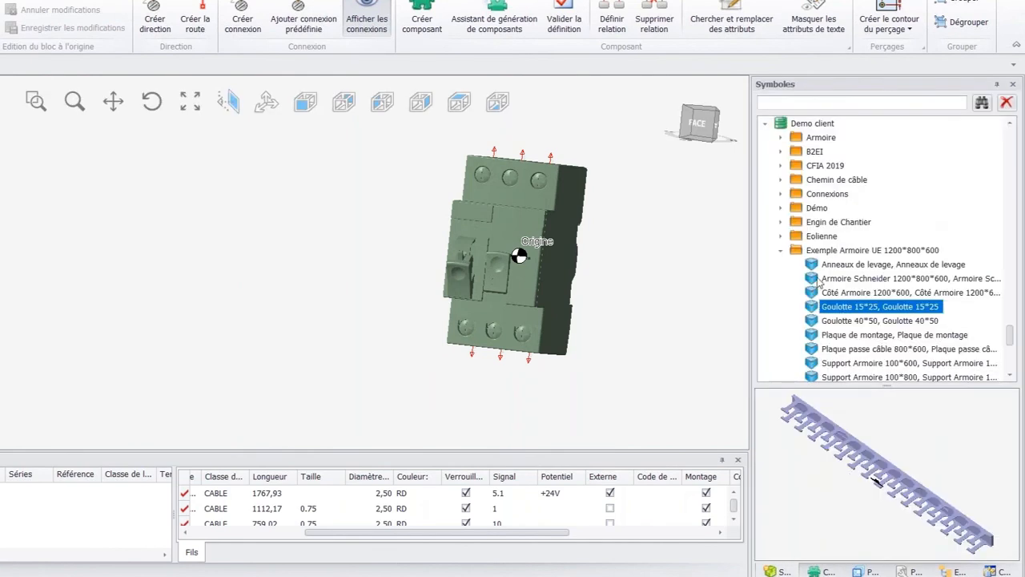
pyautogui.scroll(-5, 817, 277)
pyautogui.scroll(1, 810, 273)
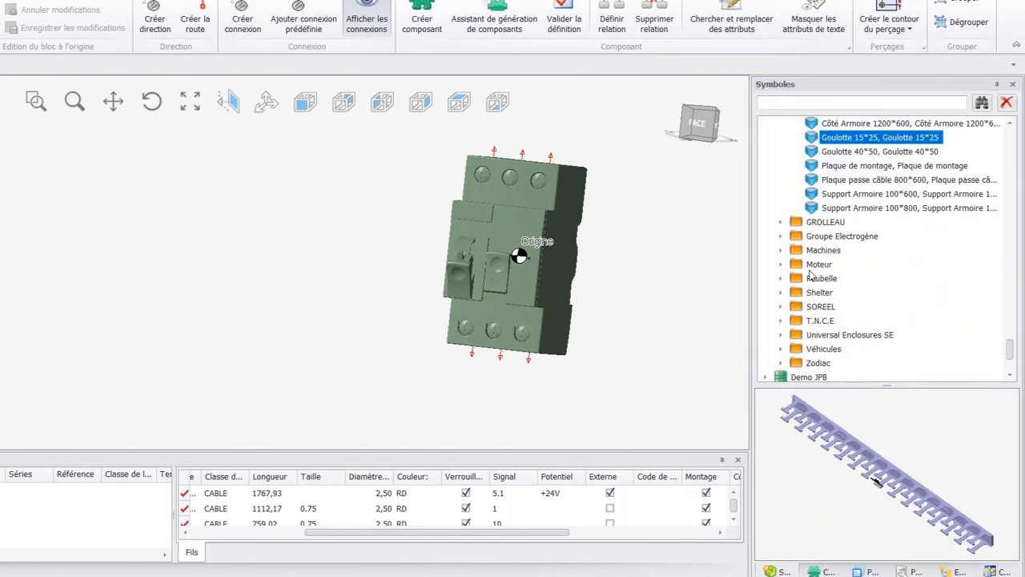
pyautogui.scroll(-1, 809, 272)
pyautogui.click(782, 237)
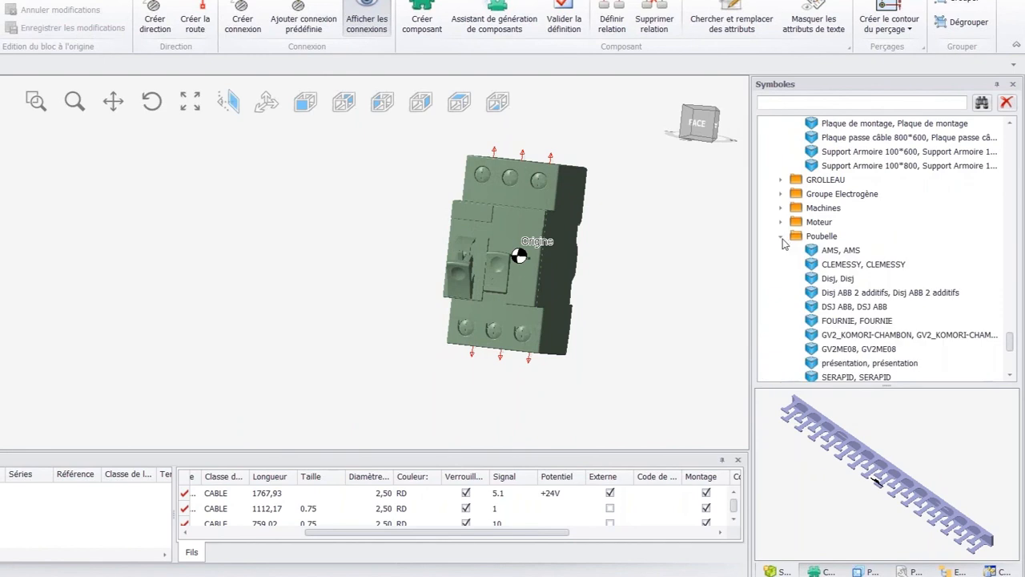
pyautogui.click(781, 237)
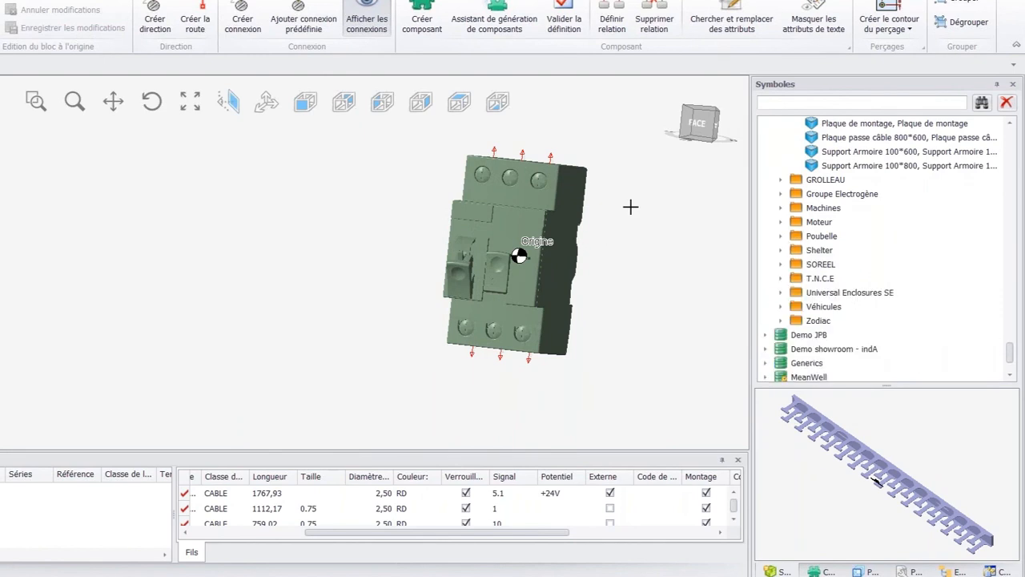
# - Save the selected breaker as a new symbol named WEBINAR in the Poubelle folder
pyautogui.click(571, 204)
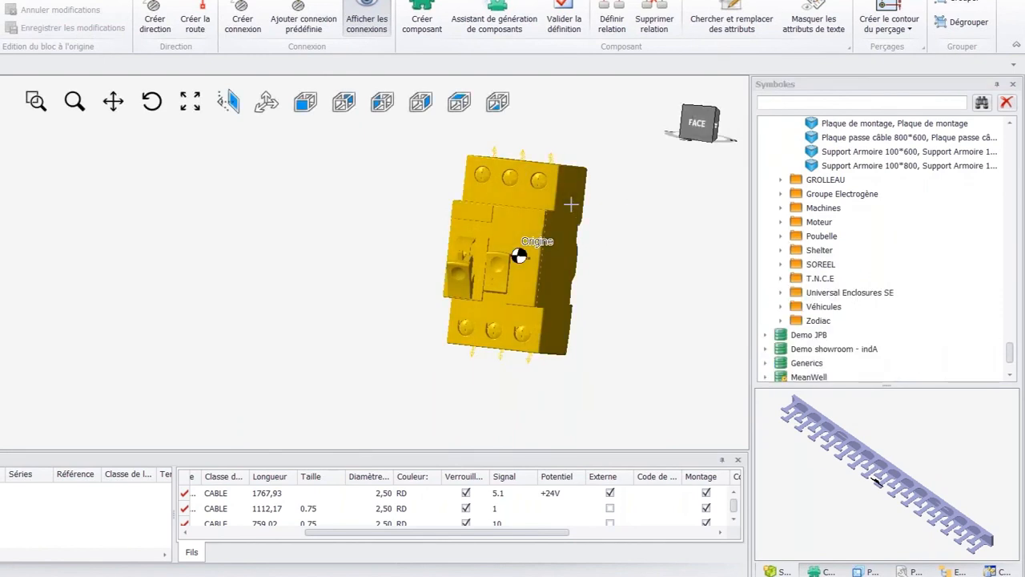
pyautogui.rightClick(814, 236)
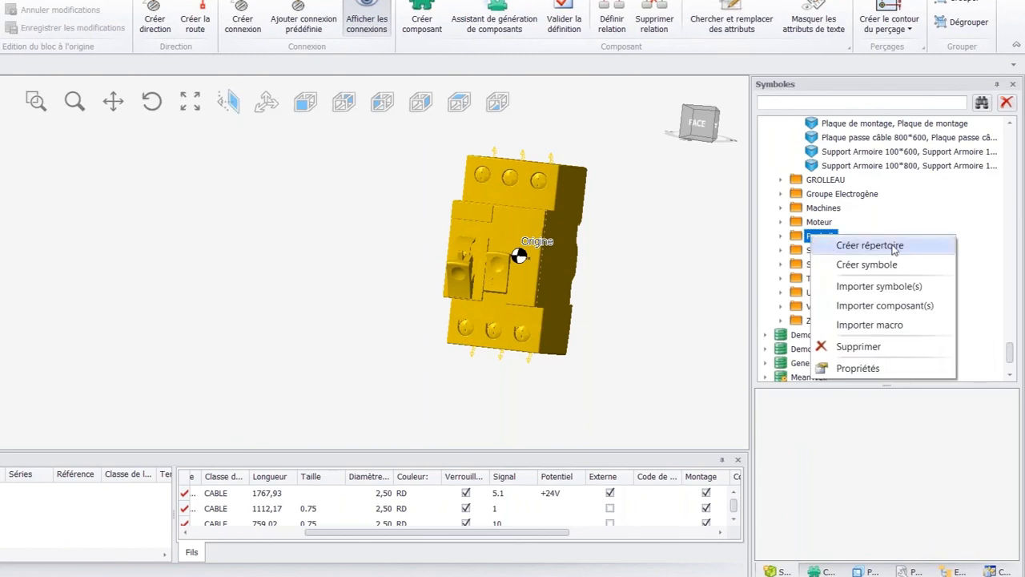
pyautogui.click(866, 265)
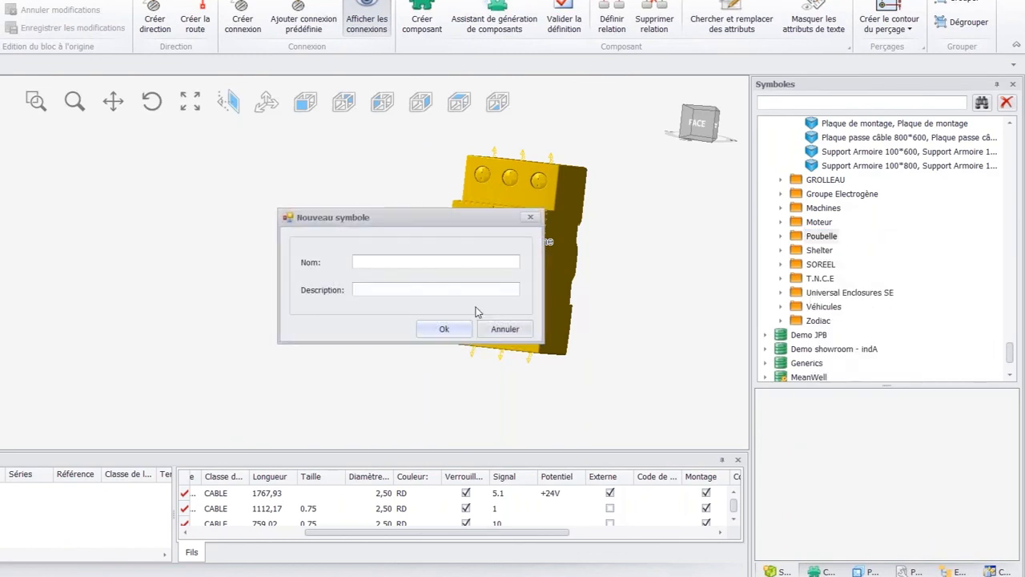
pyautogui.write('WEBINAR')
pyautogui.press('Return')
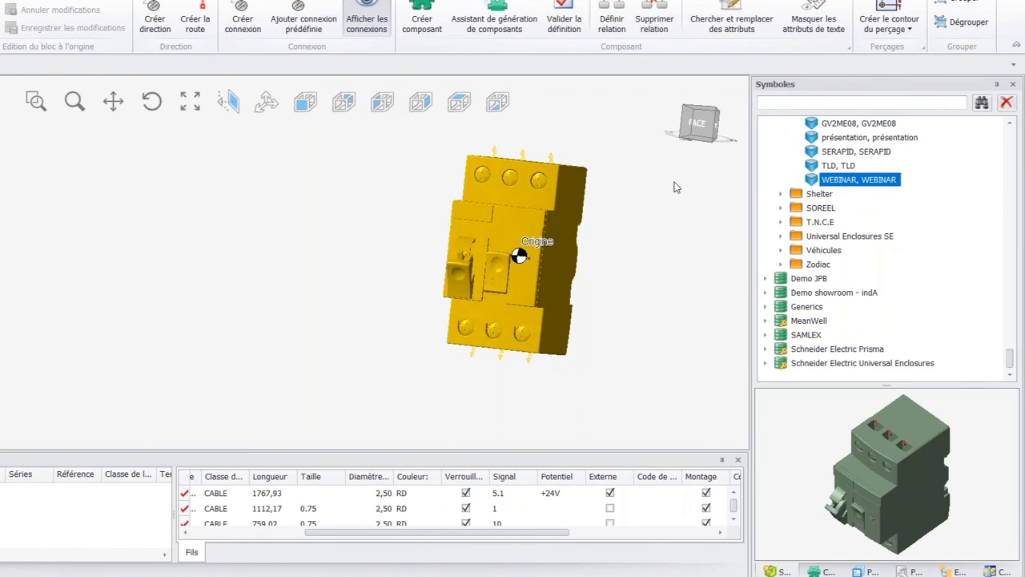
# - Place the WEBINAR breaker on the cabinet's DIN rail beside the contactors and check how it sits on the rail
pyautogui.scroll(-10, 501, 232)
pyautogui.scroll(8, 575, 203)
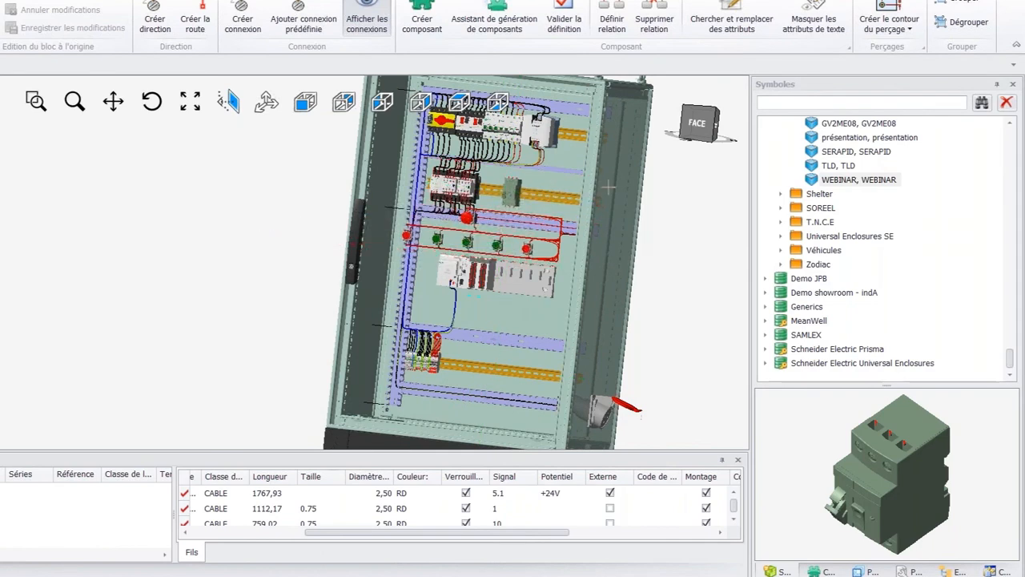
pyautogui.scroll(2, 512, 192)
pyautogui.scroll(6, 491, 187)
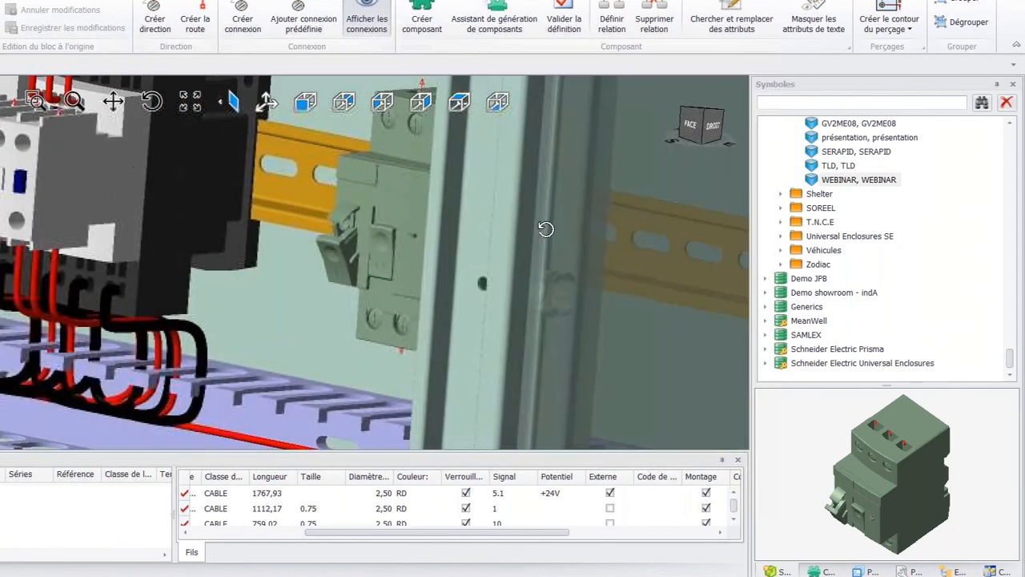
pyautogui.scroll(-6, 547, 229)
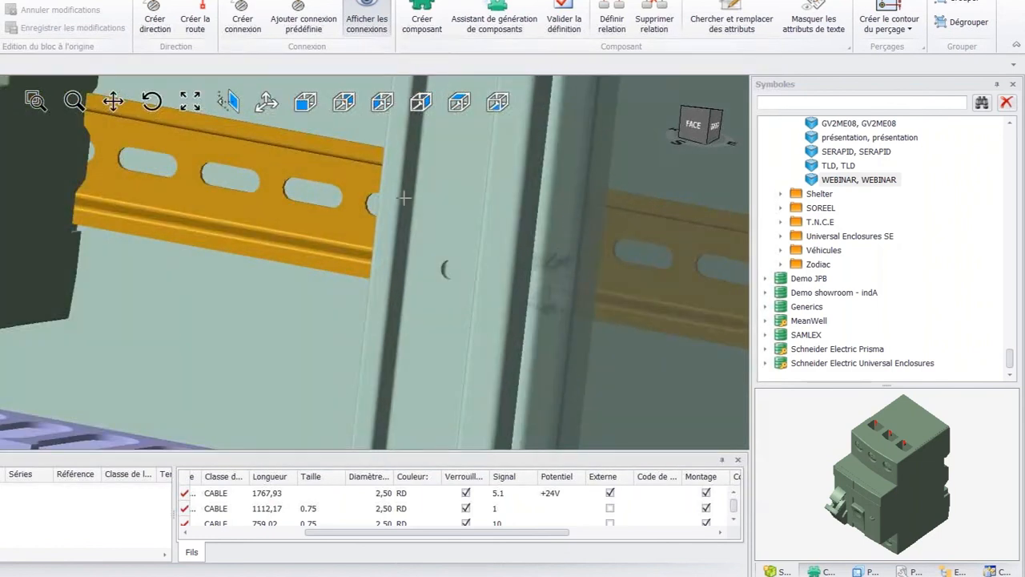
pyautogui.scroll(5, 272, 213)
pyautogui.moveTo(284, 220)
pyautogui.mouseDown(button='middle')
pyautogui.moveTo(275, 201)
pyautogui.moveTo(282, 213)
pyautogui.mouseUp(button='middle')
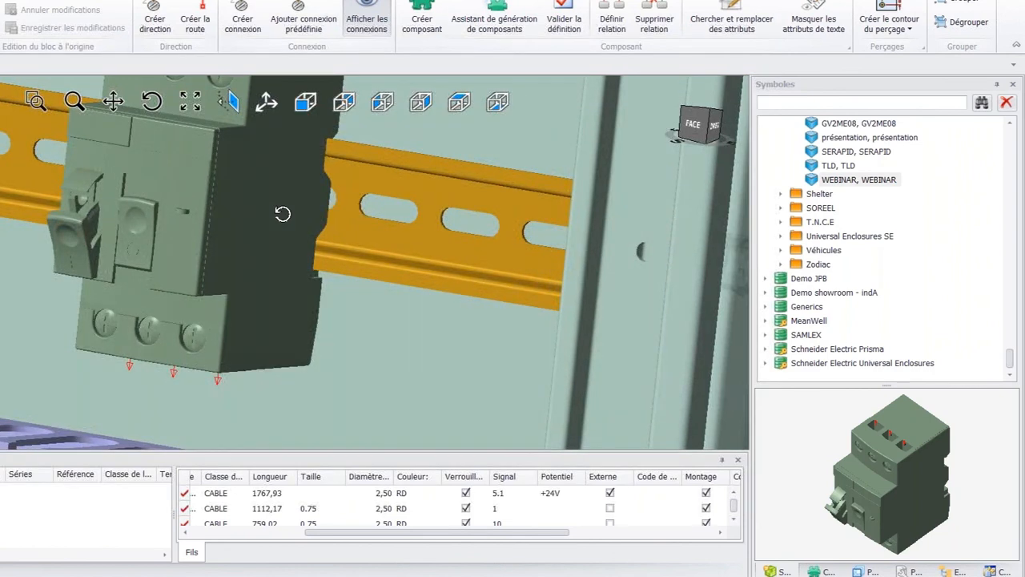
# - Delete the WEBINAR breaker from the DIN rail beside the contactors
pyautogui.scroll(-6, 282, 214)
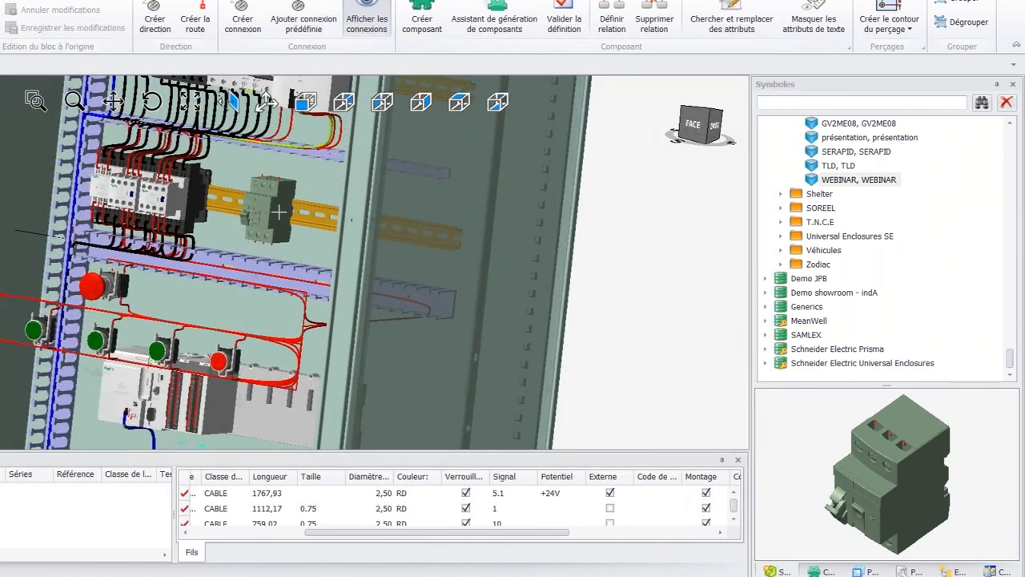
pyautogui.click(279, 211)
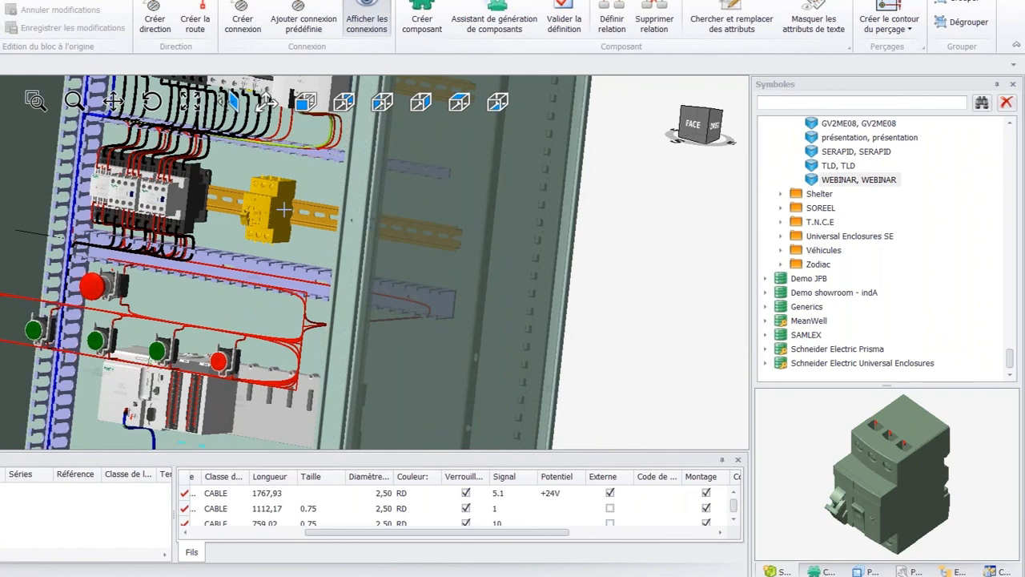
pyautogui.press('Delete')
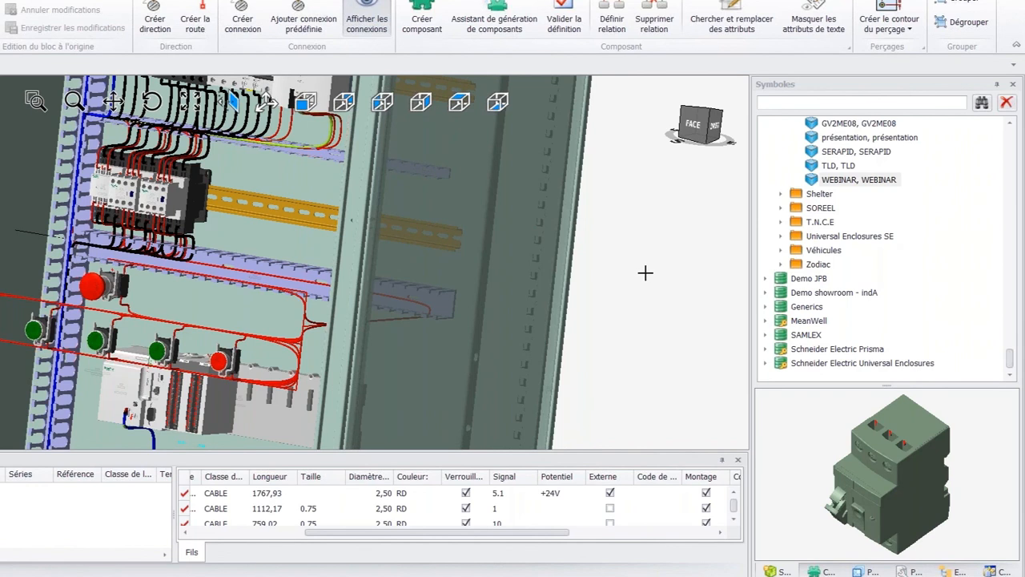
# - Examine the attributes, connections and dimensions of the Legrand power supply on the upper rail, then deselect it
pyautogui.scroll(1, 646, 273)
pyautogui.scroll(-2, 646, 273)
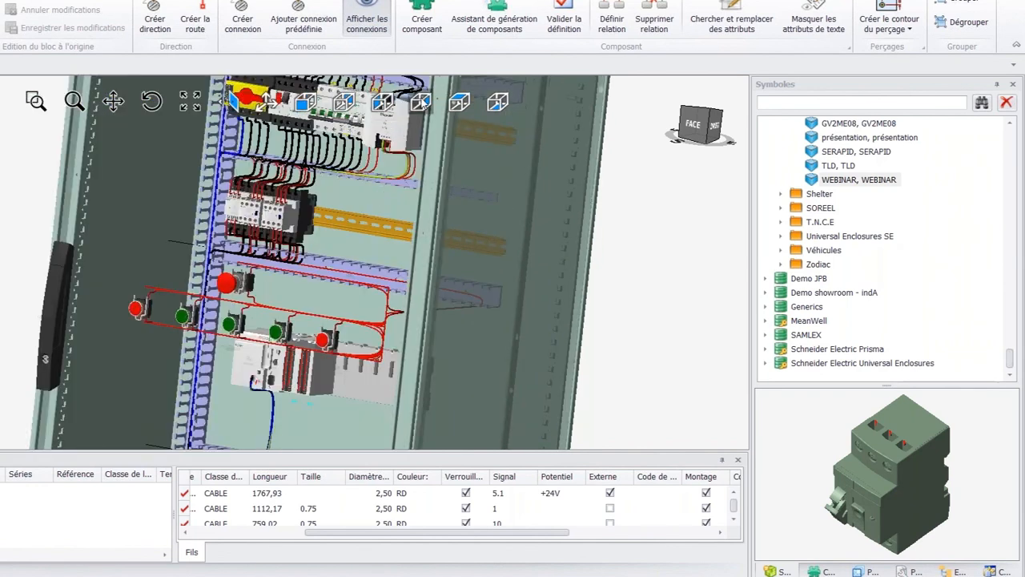
pyautogui.scroll(1, 405, 132)
pyautogui.click(408, 142)
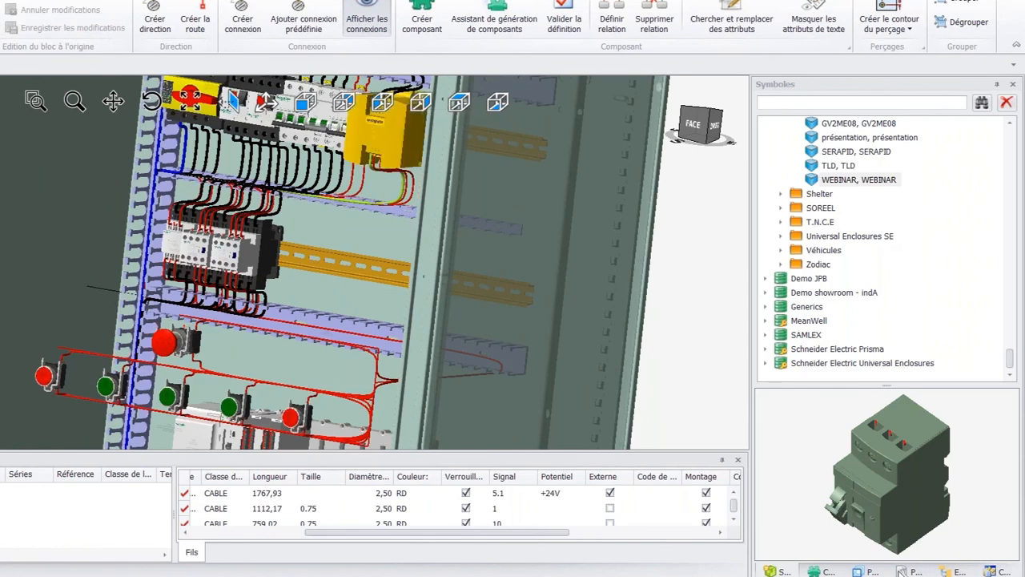
pyautogui.click(911, 571)
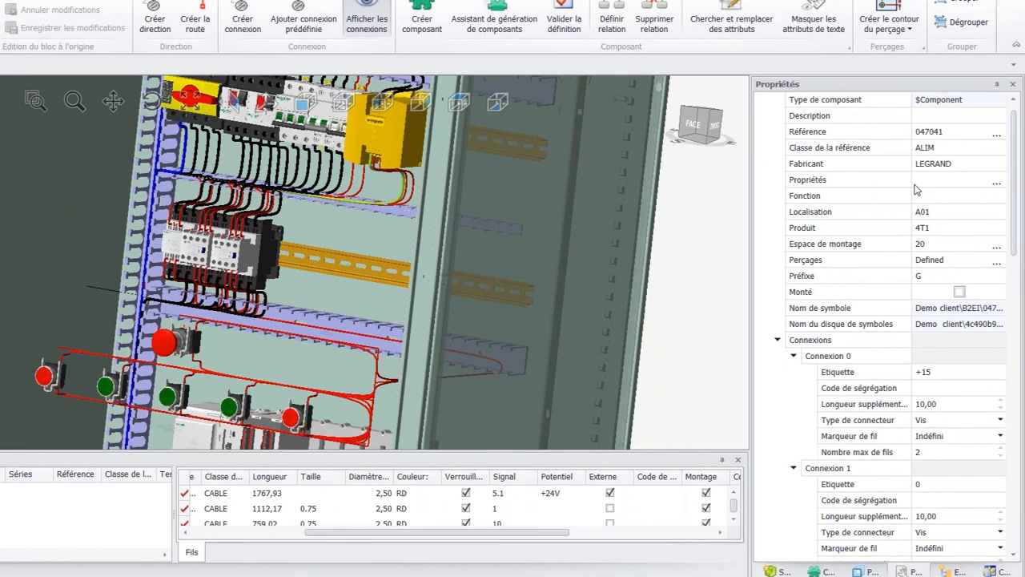
pyautogui.scroll(-13, 917, 189)
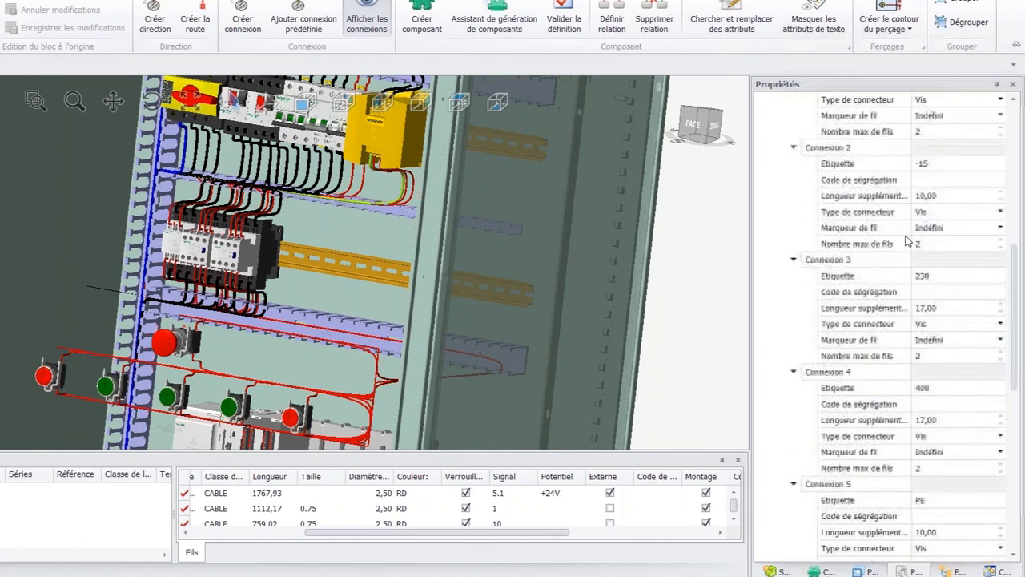
pyautogui.scroll(-6, 896, 258)
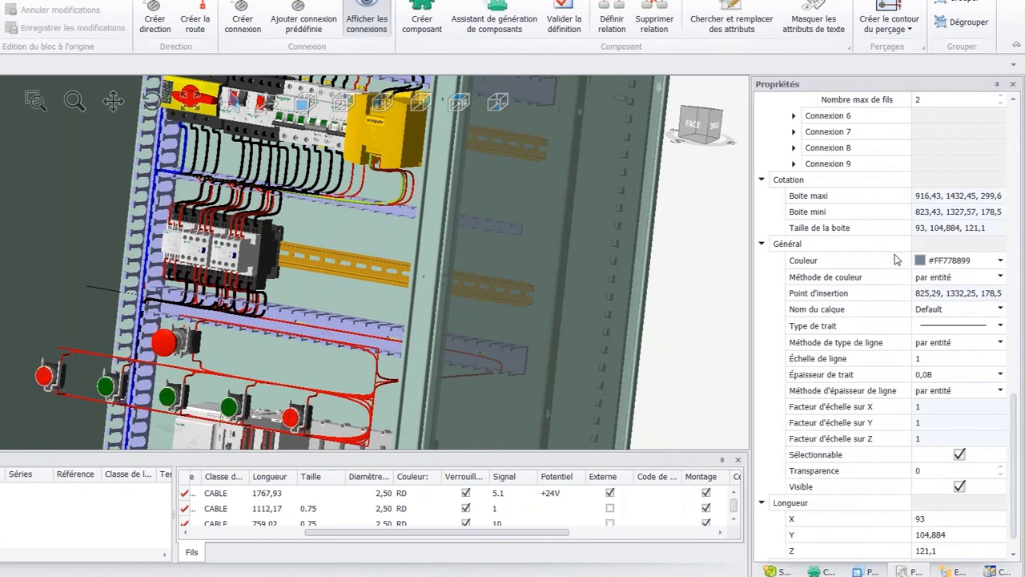
pyautogui.scroll(-1, 896, 259)
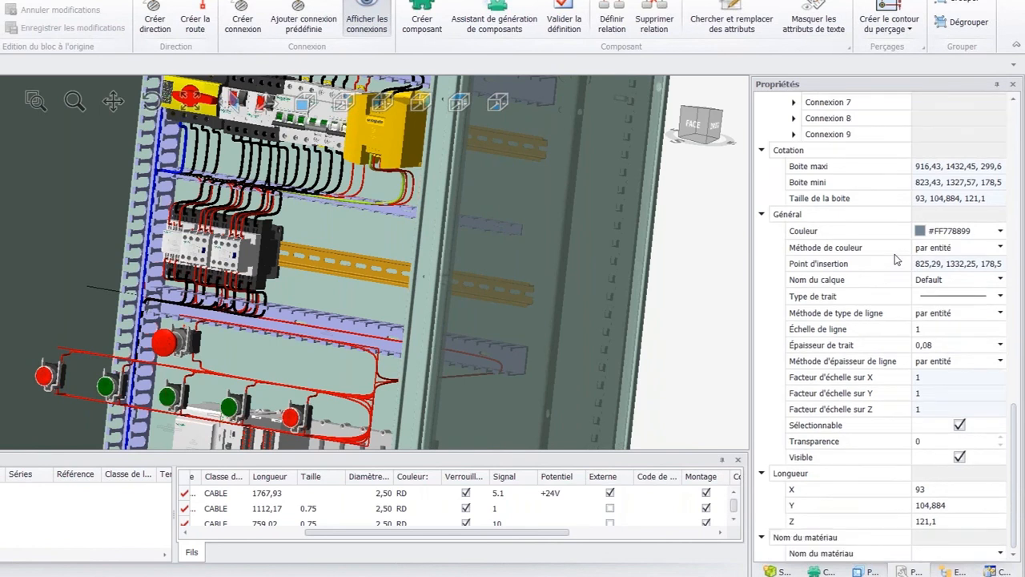
pyautogui.scroll(14, 895, 259)
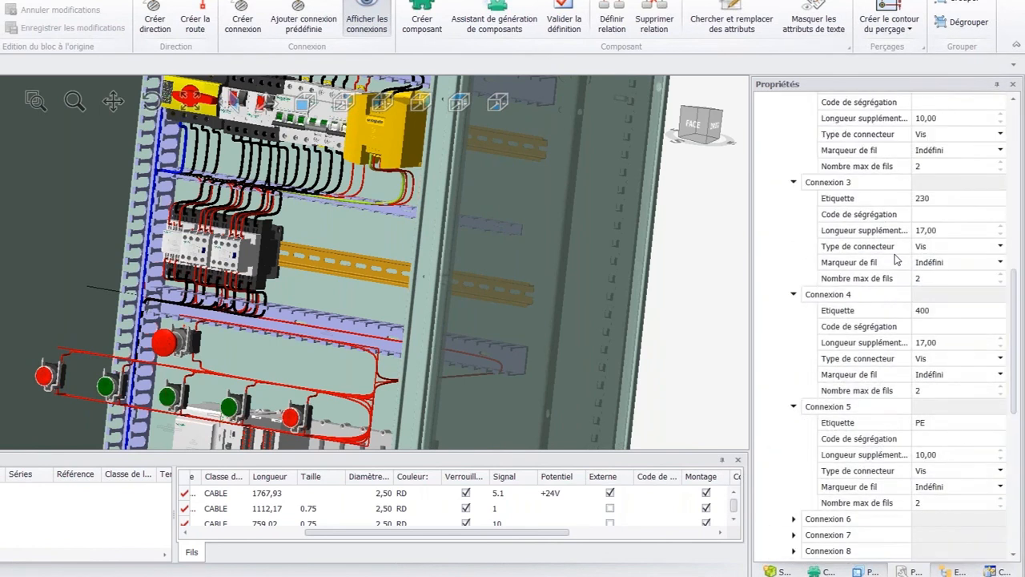
pyautogui.scroll(15, 895, 258)
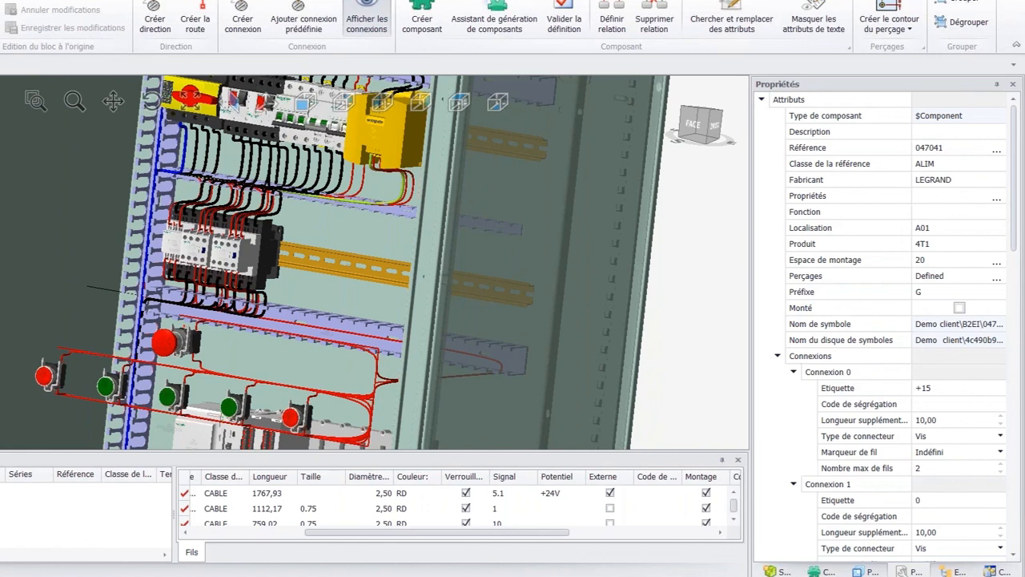
pyautogui.click(699, 350)
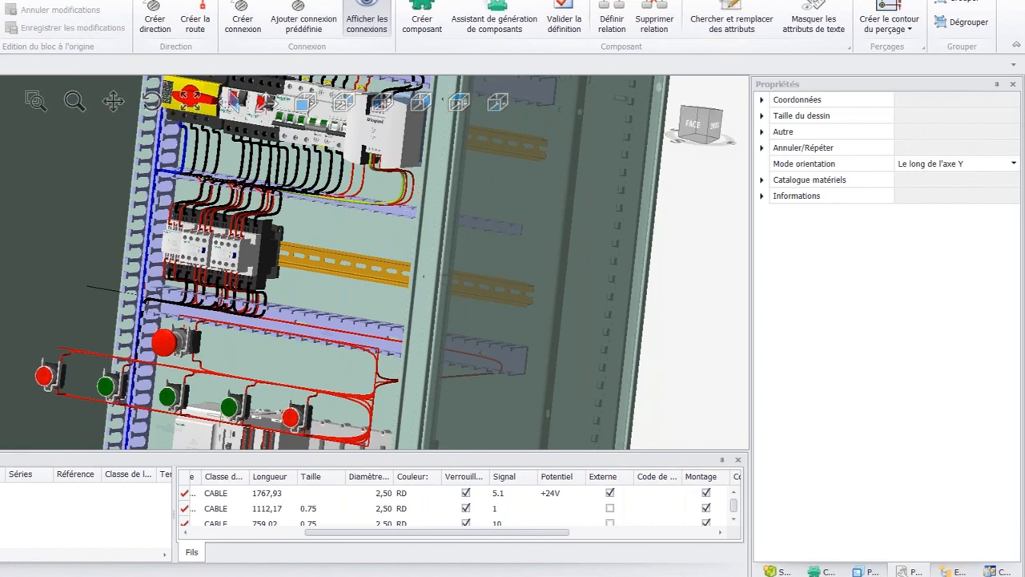
pyautogui.press('super')
pyautogui.press('super')
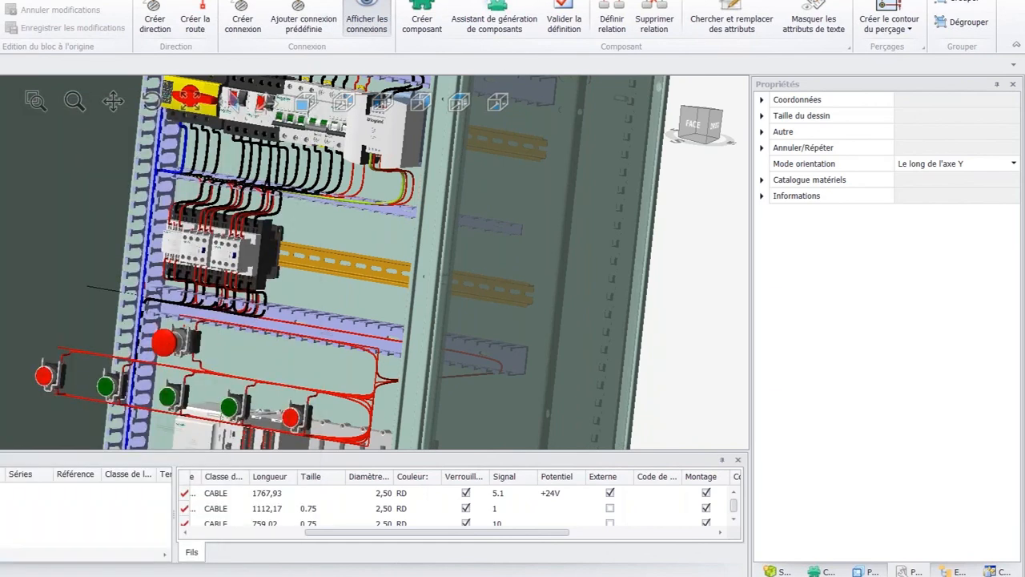